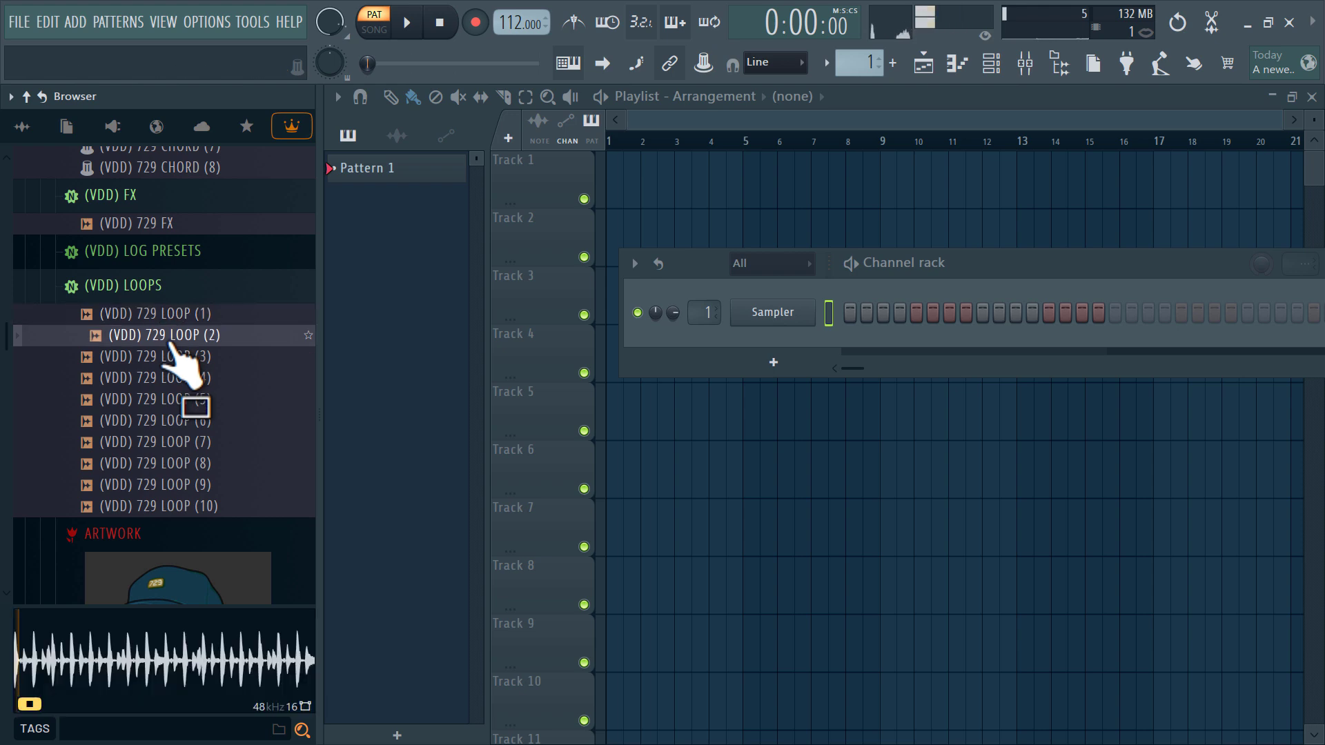
Audition the 729 loops and lay (VDD) 729 LOOP (3) repeatedly along Track 1 from bar 1 through bar 20
click(172, 358)
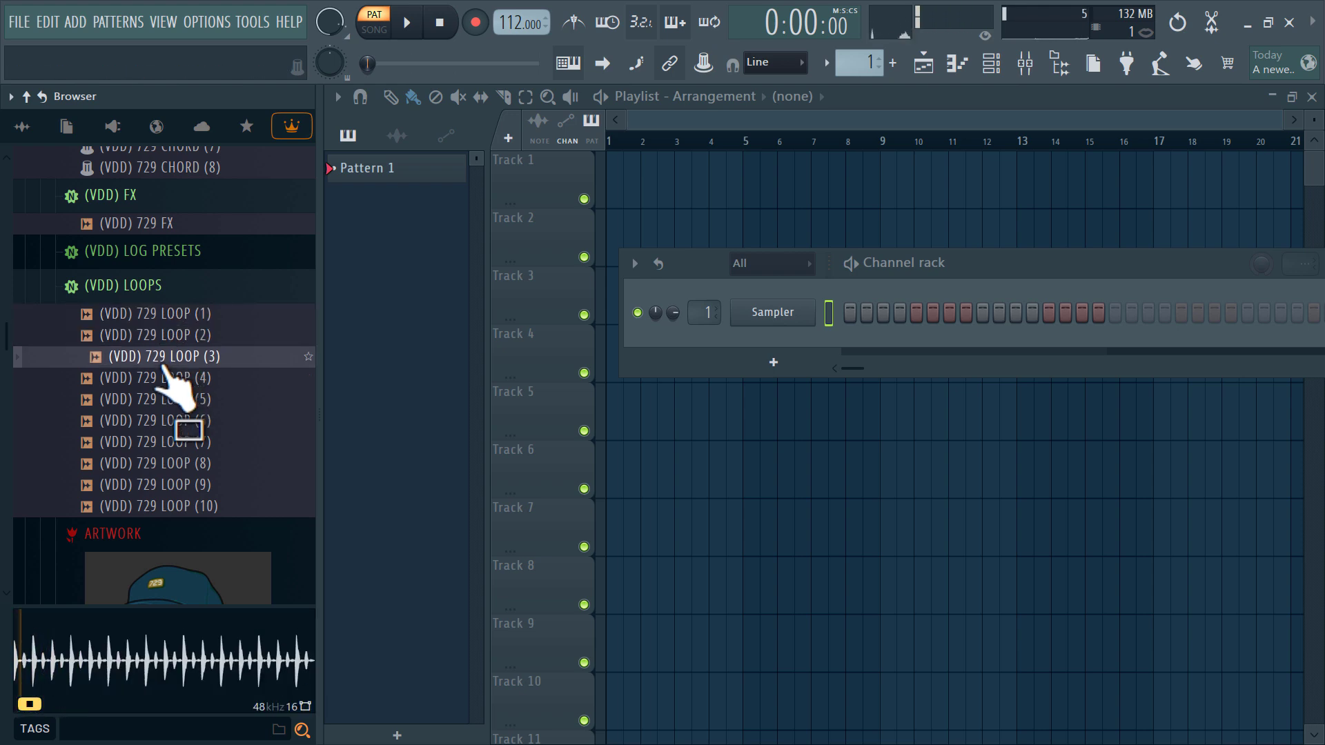
click(162, 380)
click(148, 336)
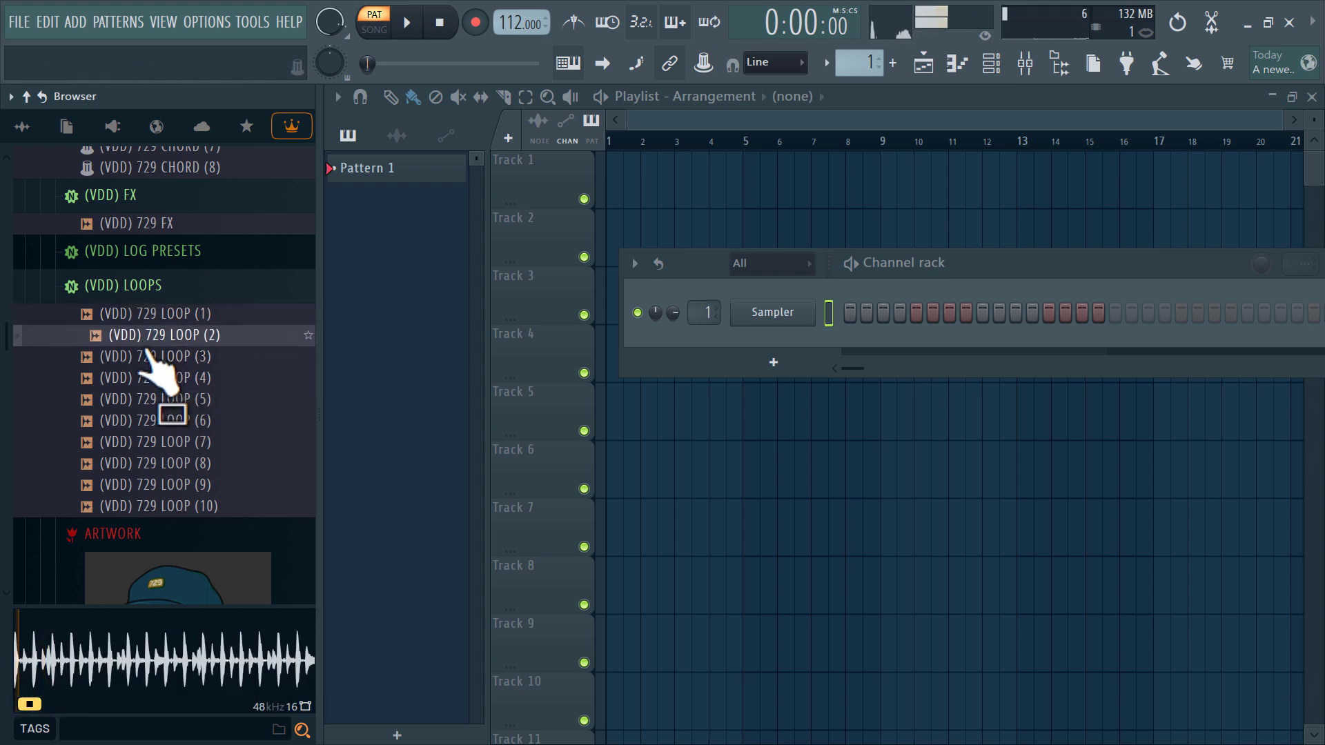
click(147, 357)
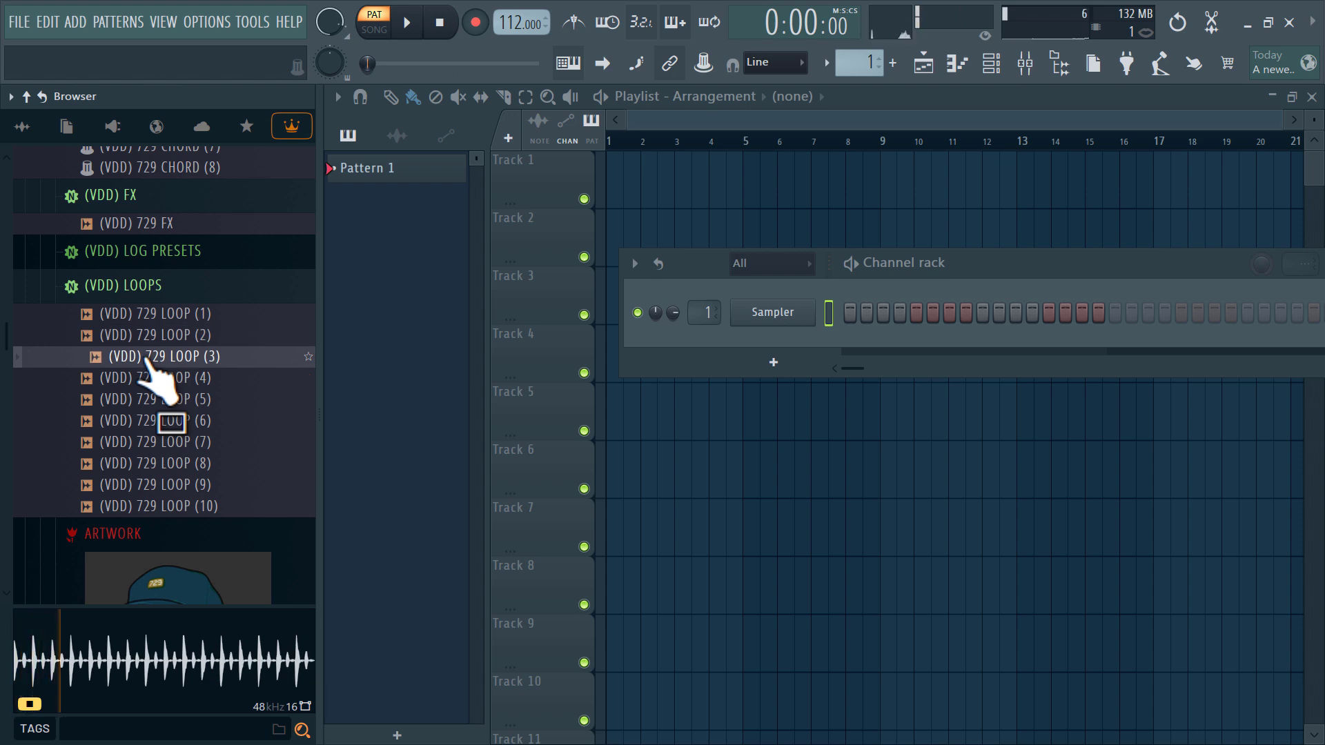
drag(147, 357, 301, 228)
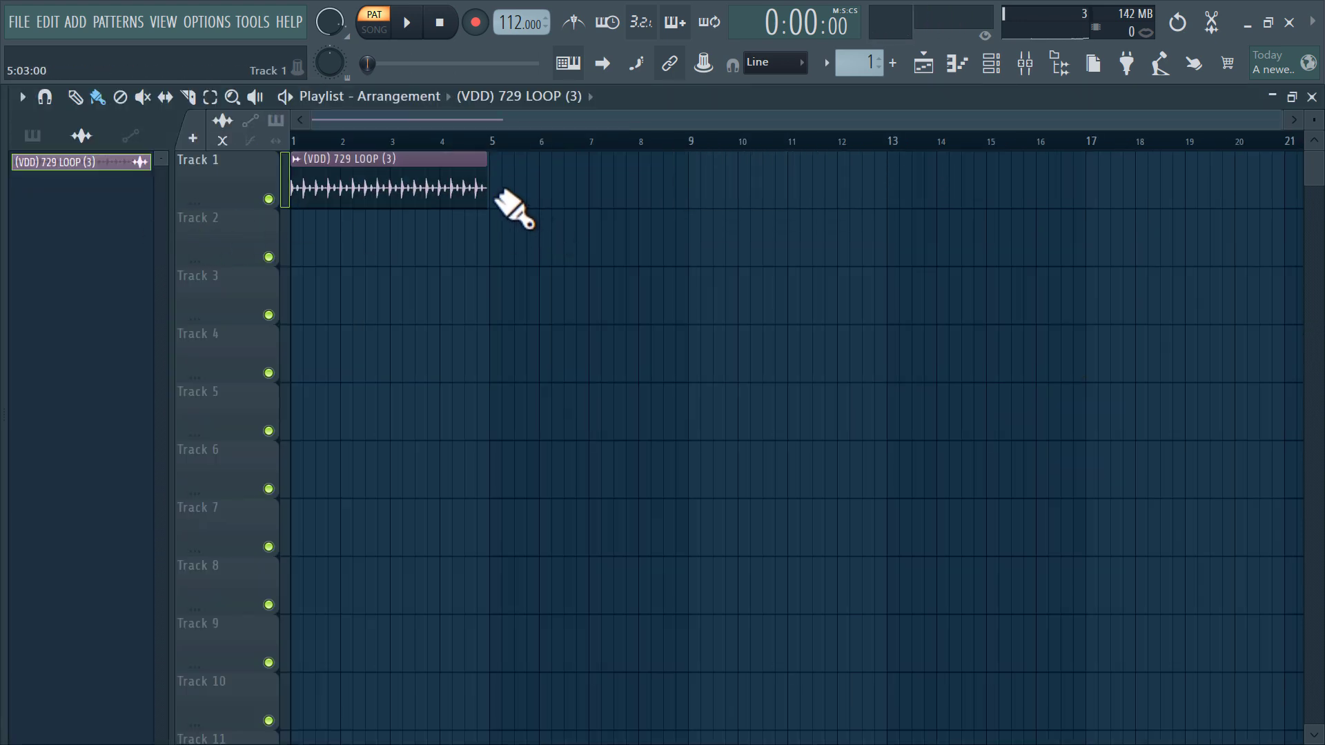
mouse_move(496, 195)
mouse_down()
mouse_move(763, 220)
mouse_move(1093, 207)
mouse_up()
Set the time stretch of the (VDD) 729 LOOP (3) audio clip to 4 bars and close its settings
double_click(1050, 190)
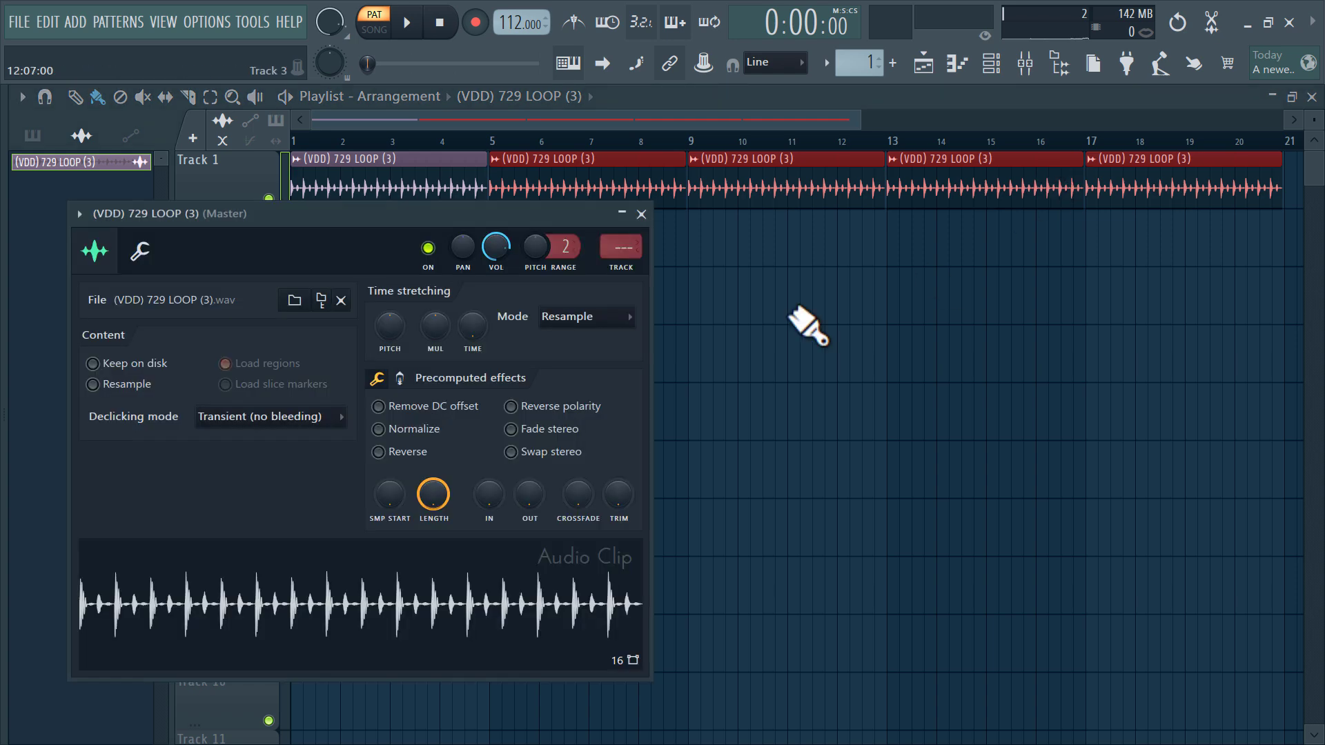
drag(404, 218, 300, 68)
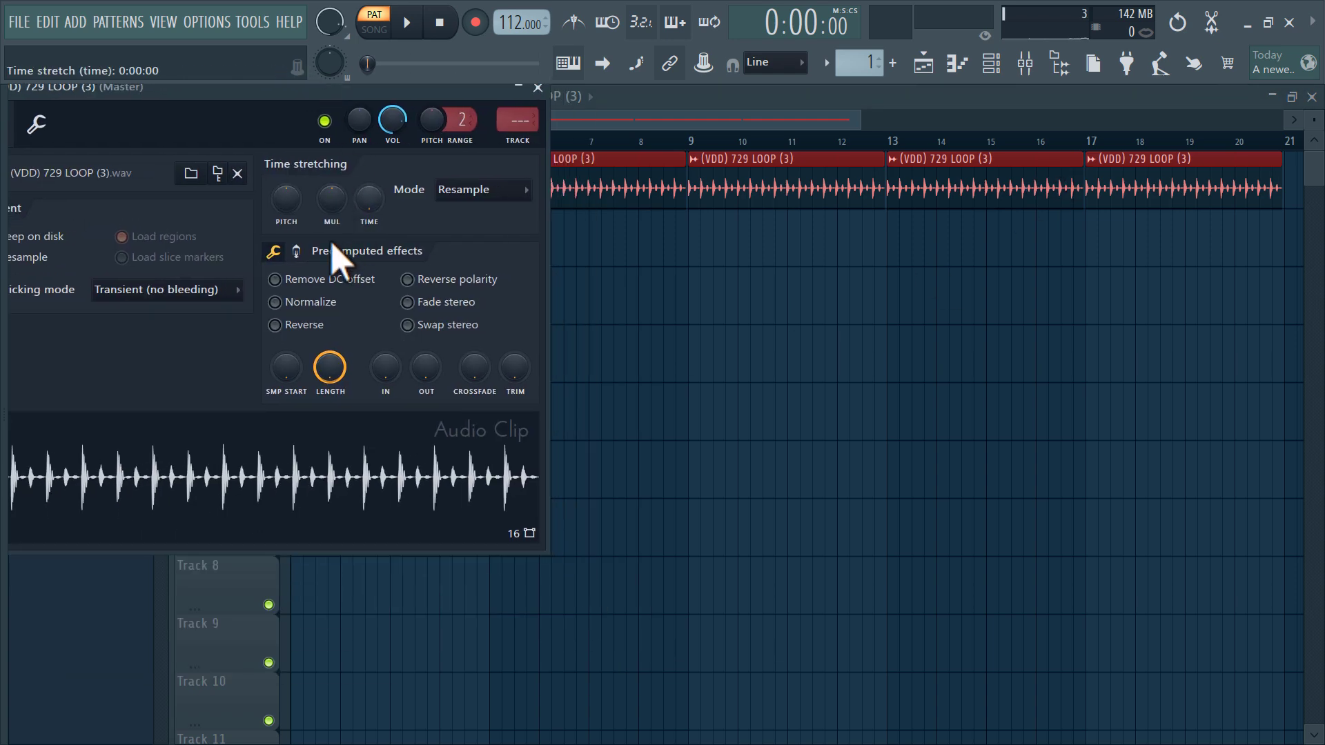
right_click(370, 202)
click(462, 355)
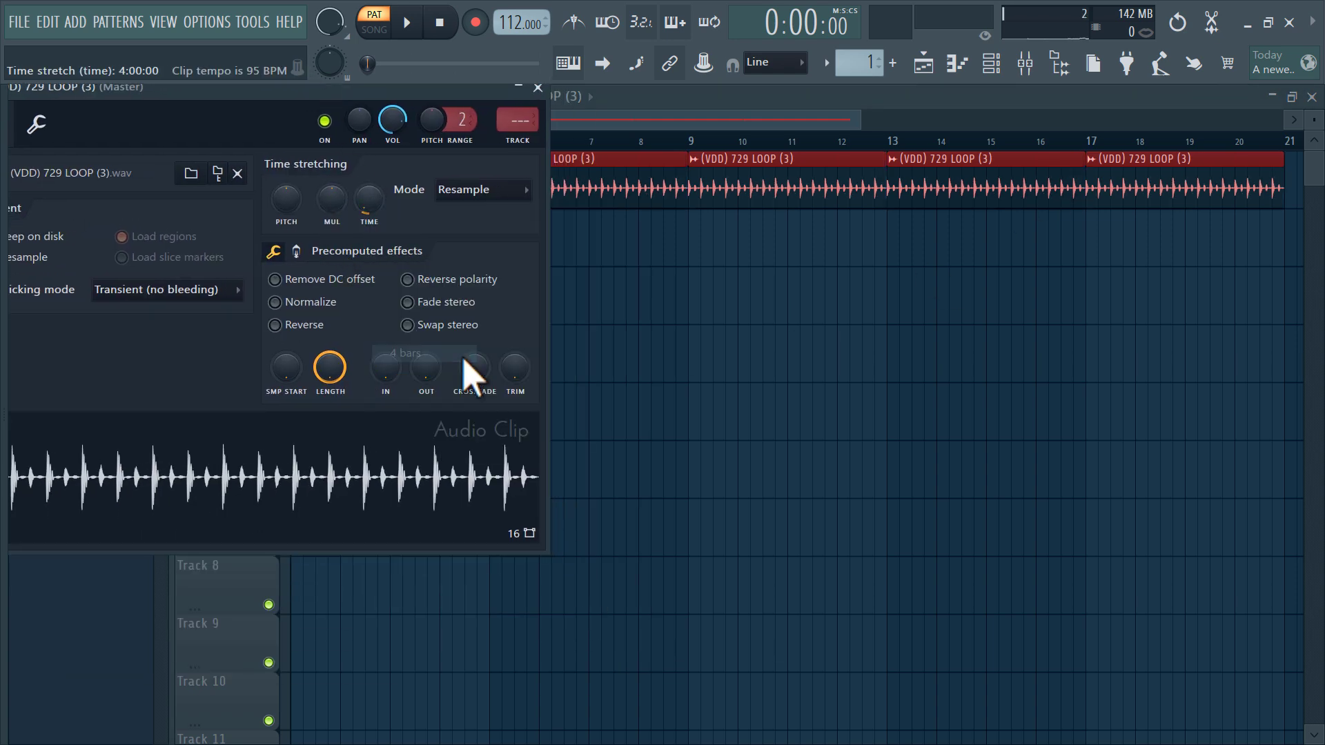
click(537, 88)
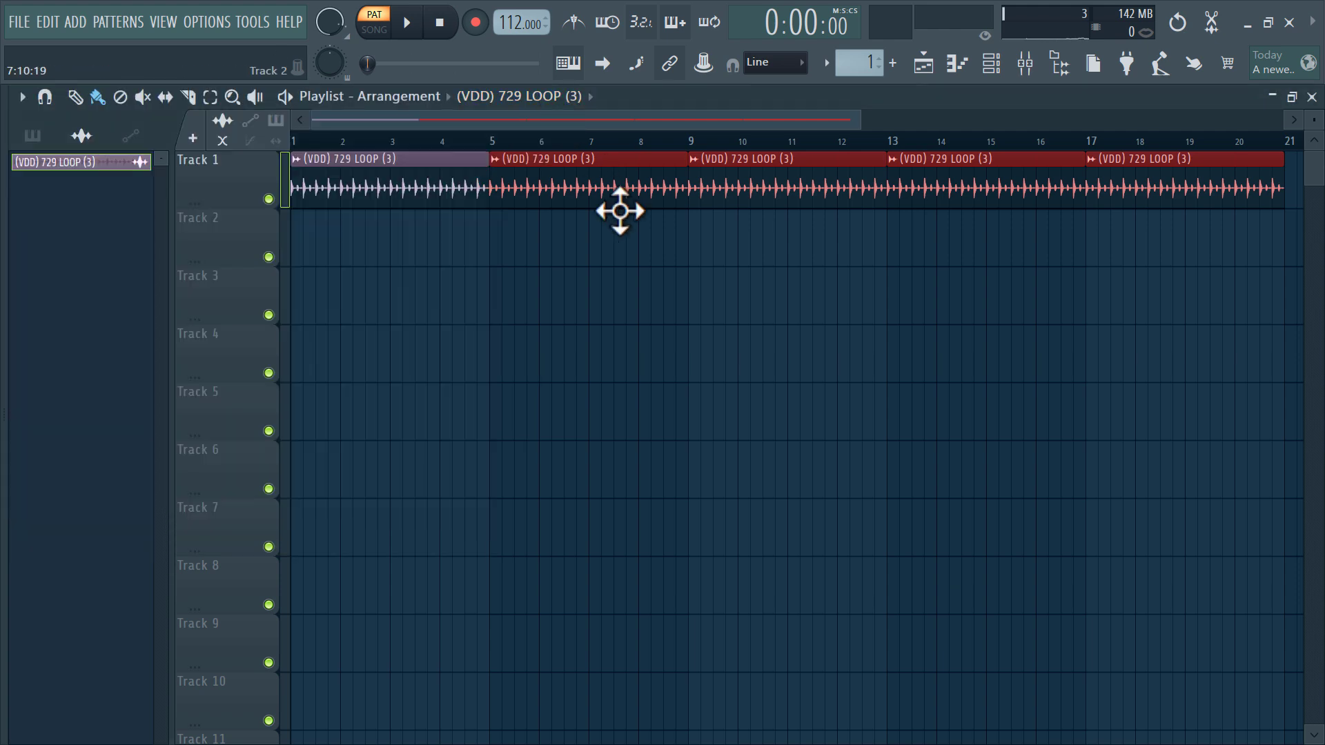
Find VEH1 House Loop - 187 in the sample library and place it on Track 2 at bars 1 and 3
click(5, 445)
scroll(212, 460, down, 20)
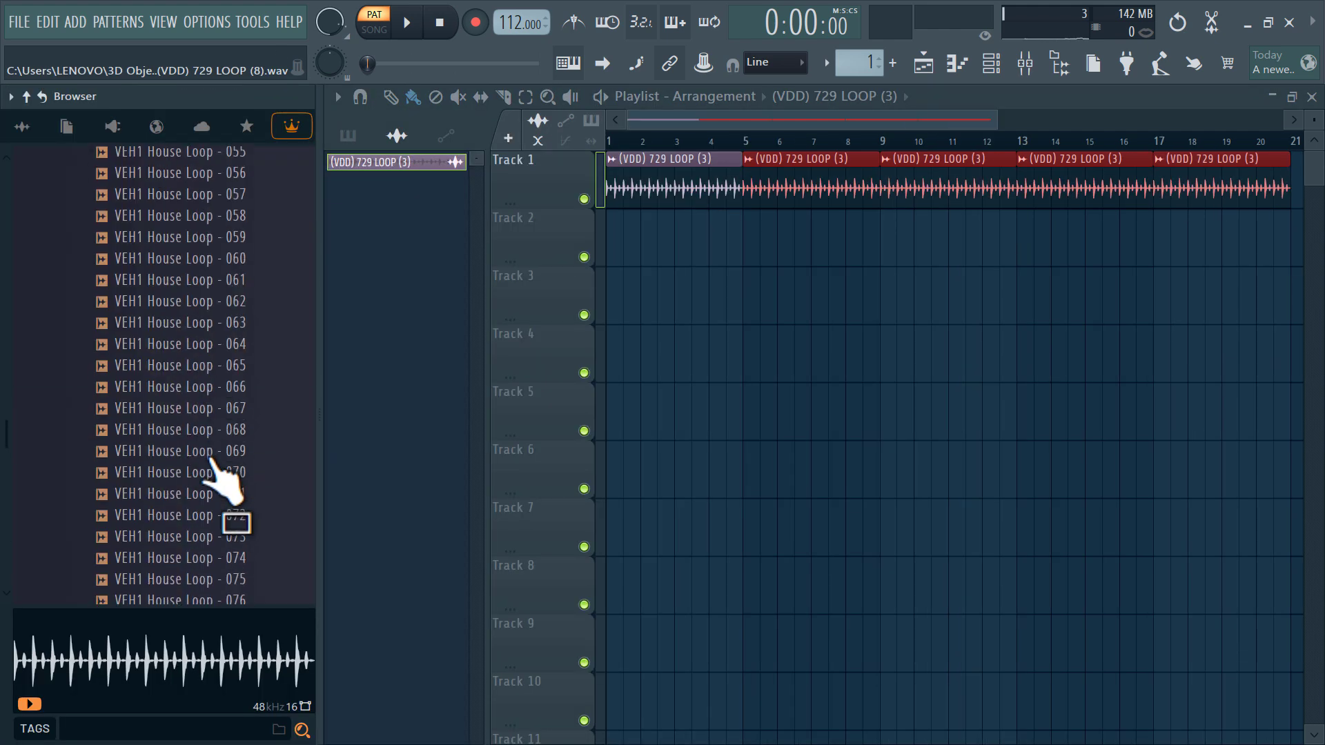
scroll(210, 461, down, 20)
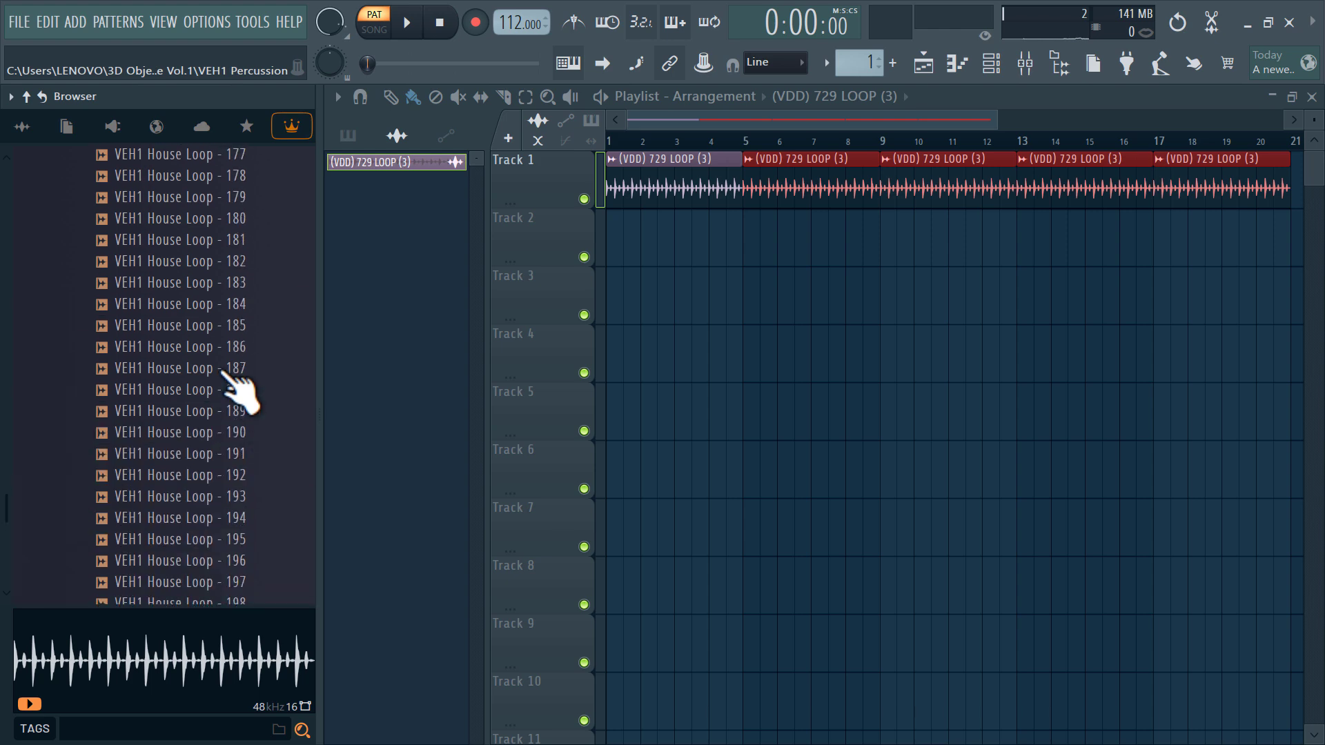
click(221, 377)
drag(220, 390, 138, 265)
drag(388, 246, 856, 263)
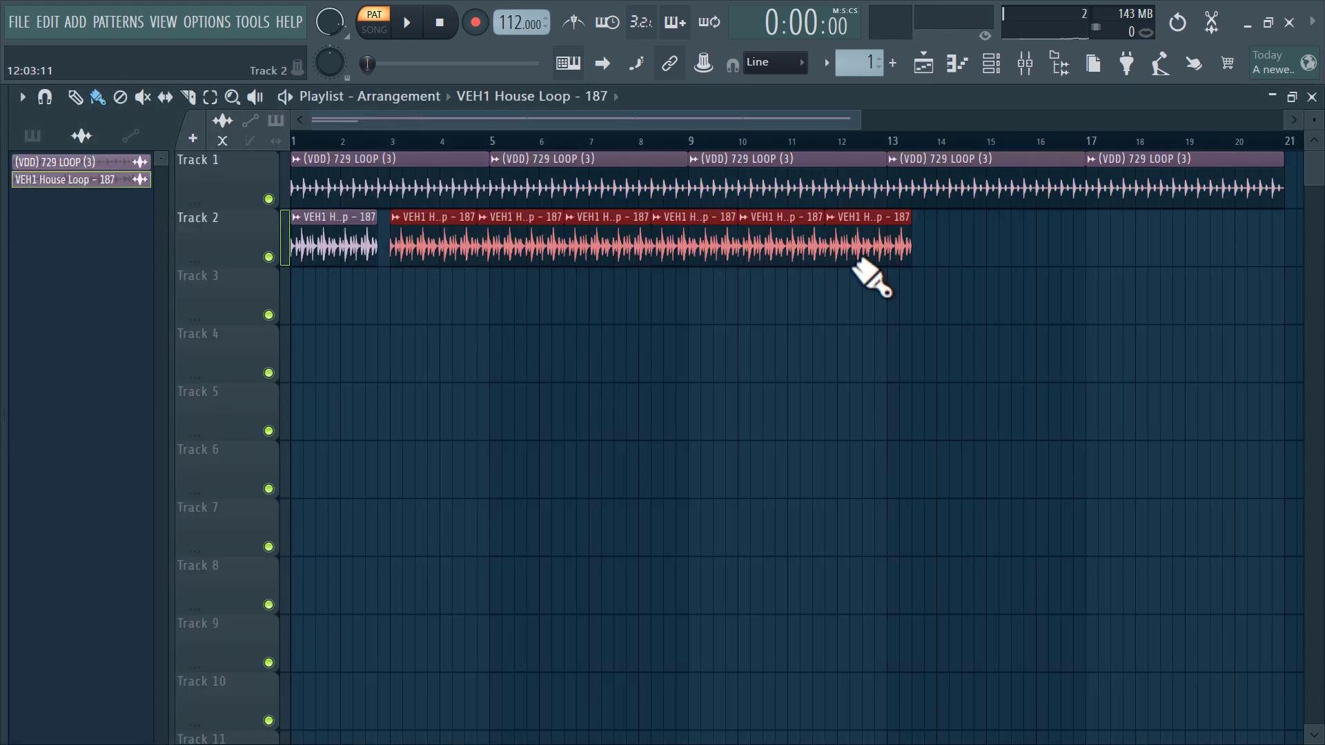
drag(979, 261, 435, 239)
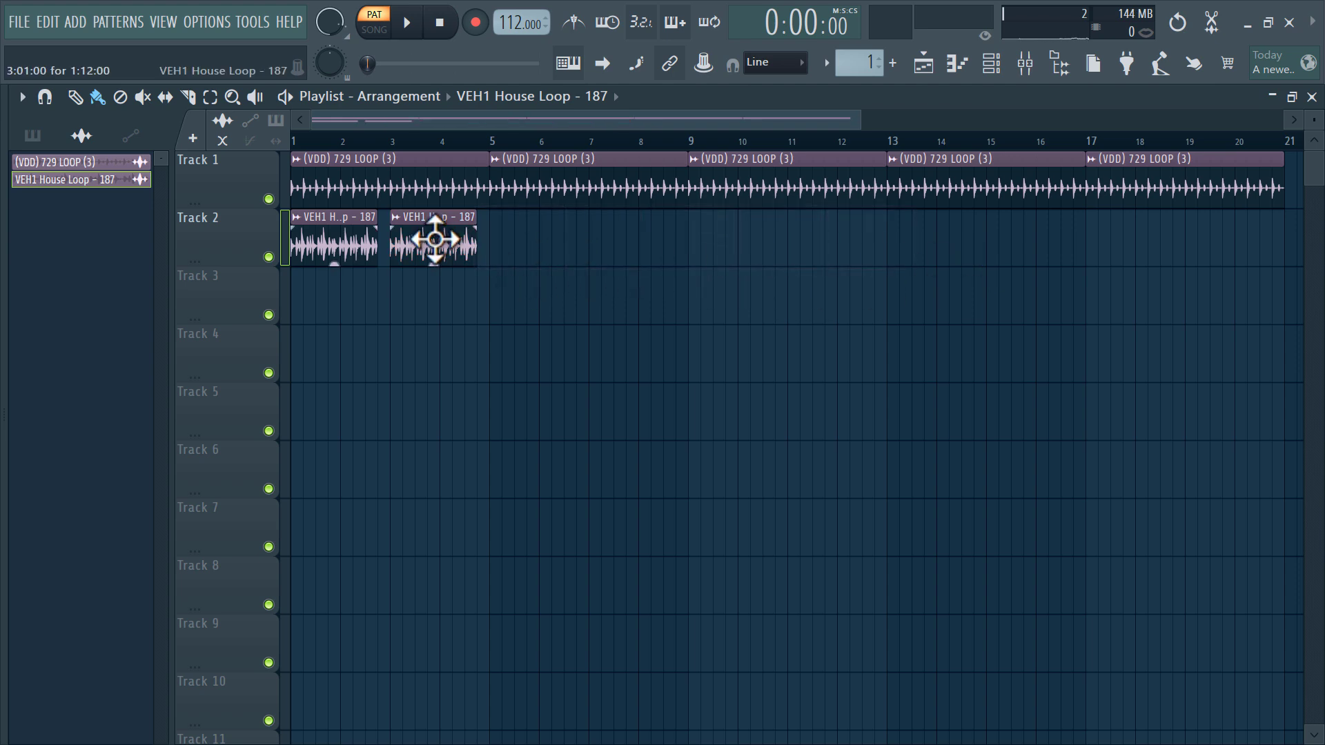
Set the time stretch of the VEH1 House Loop - 187 audio clip to 2 bars
double_click(432, 240)
right_click(496, 359)
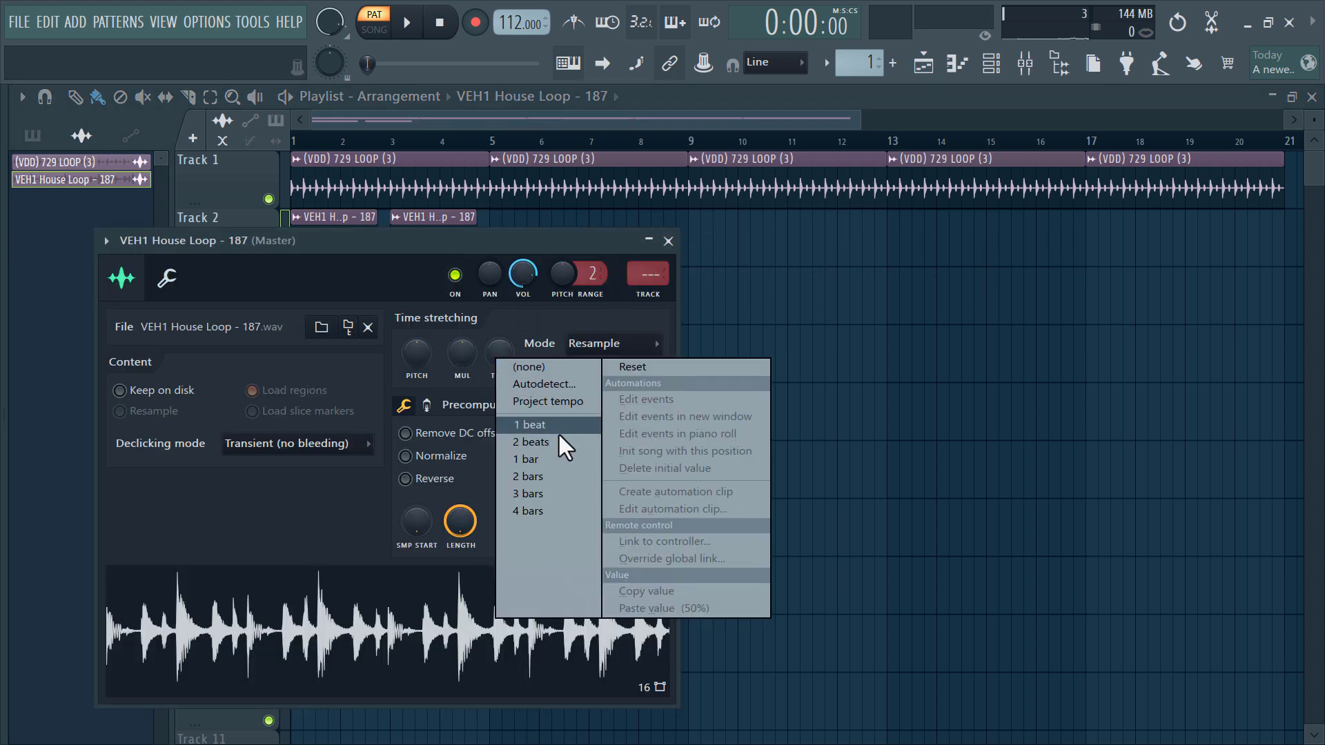
drag(424, 260, 822, 185)
right_click(895, 296)
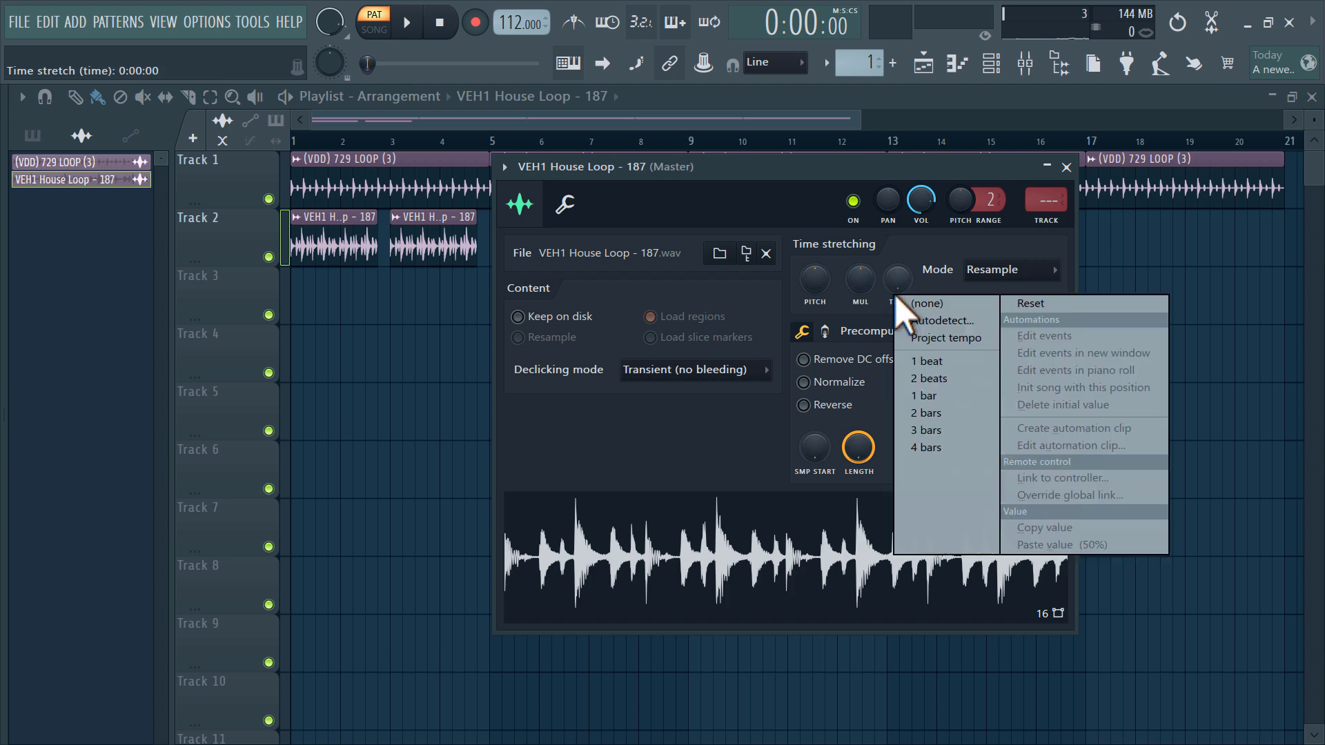
click(954, 413)
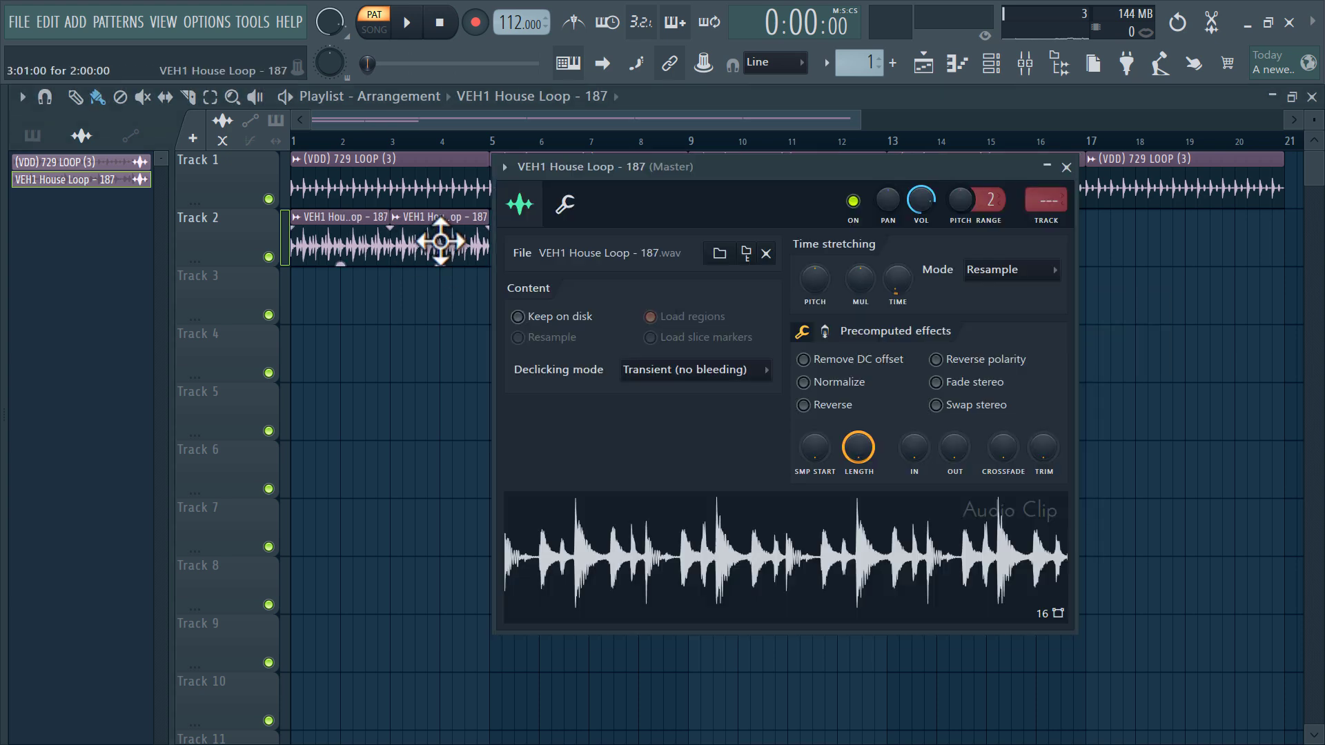
Route VEH1 House Loop - 187 to mixer track 2 at -7.5 dB and cut its lows around 534 Hz with Fruity Parametric EQ 2
key(ctrl+l)
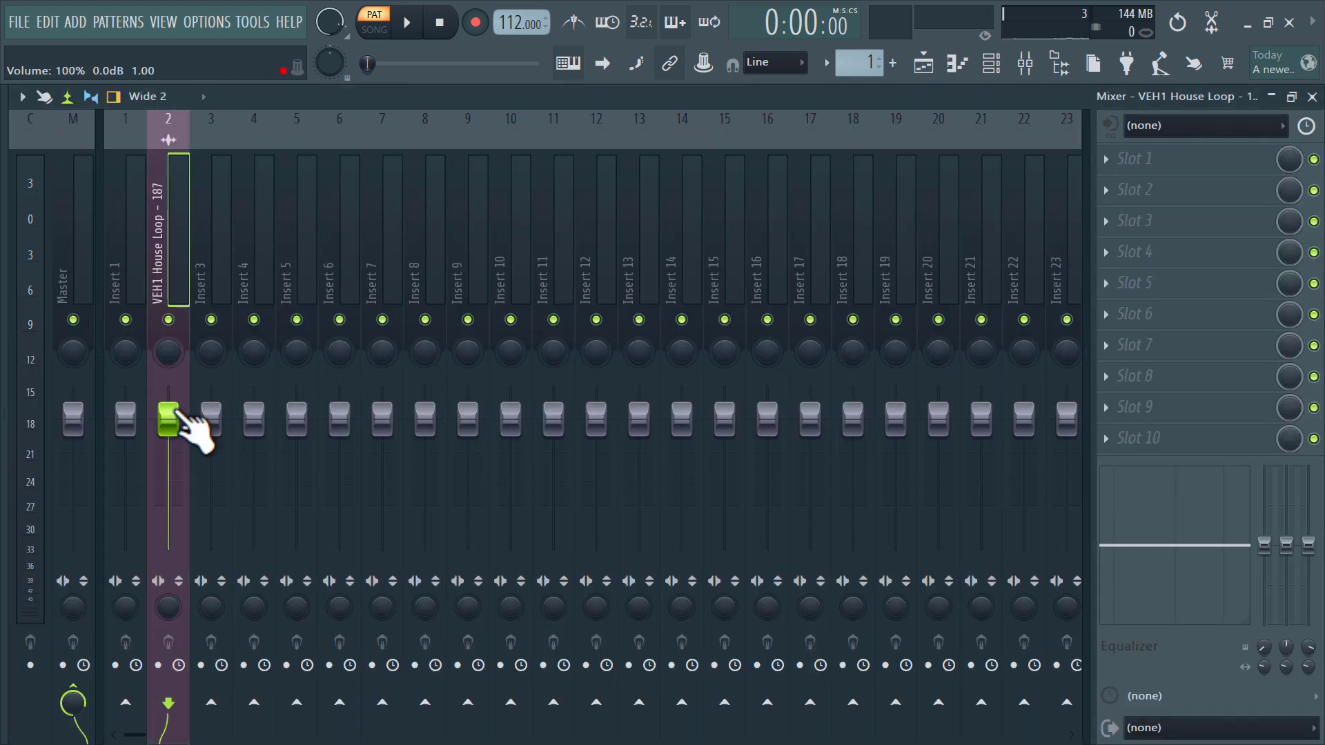
click(1216, 201)
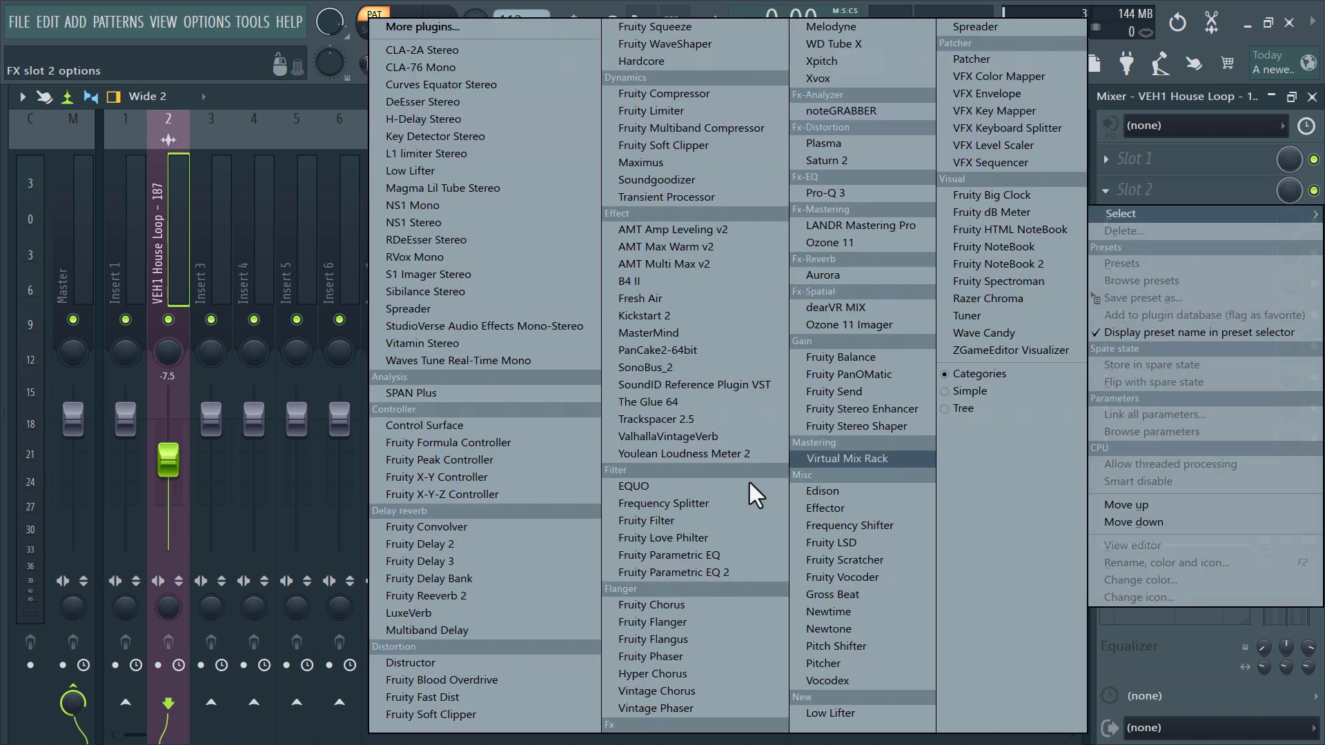
click(710, 567)
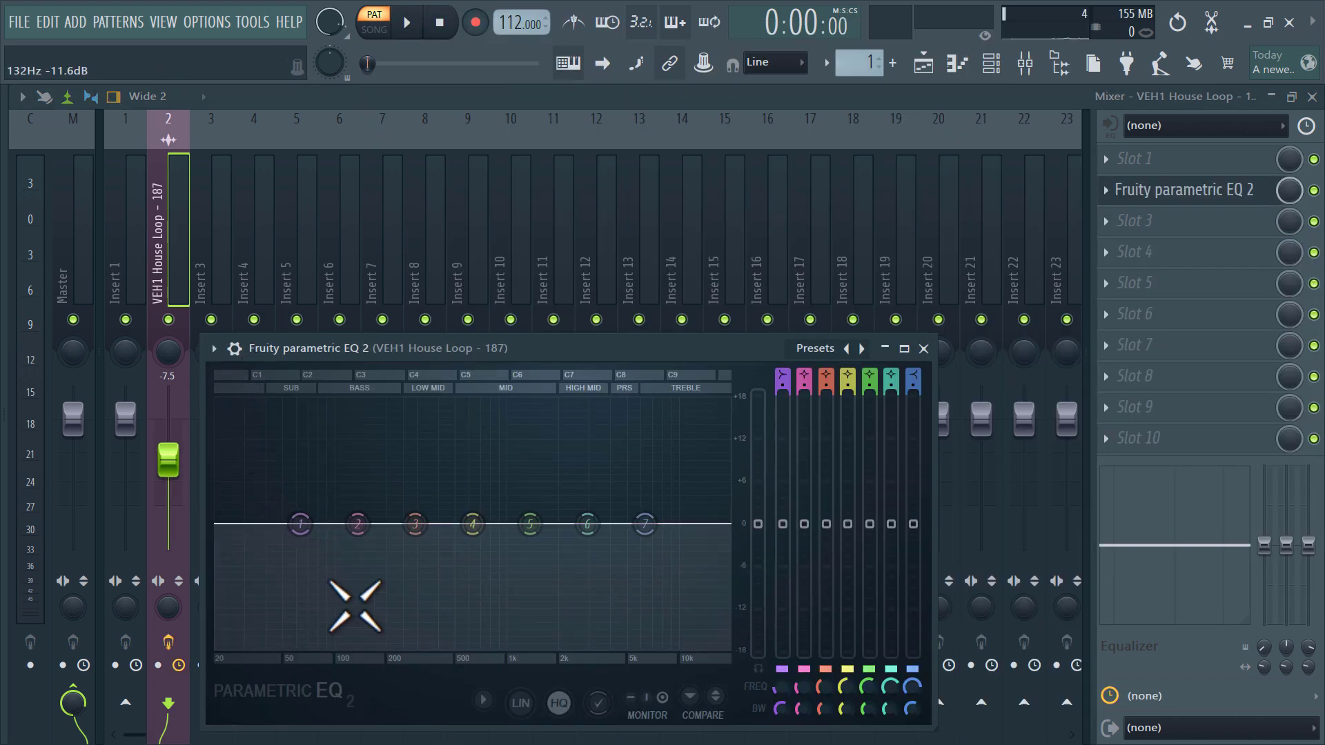
drag(300, 523, 460, 649)
Play the arrangement in song mode and repeat VEH1 House Loop - 187 along Track 2 through bar 20
key(space)
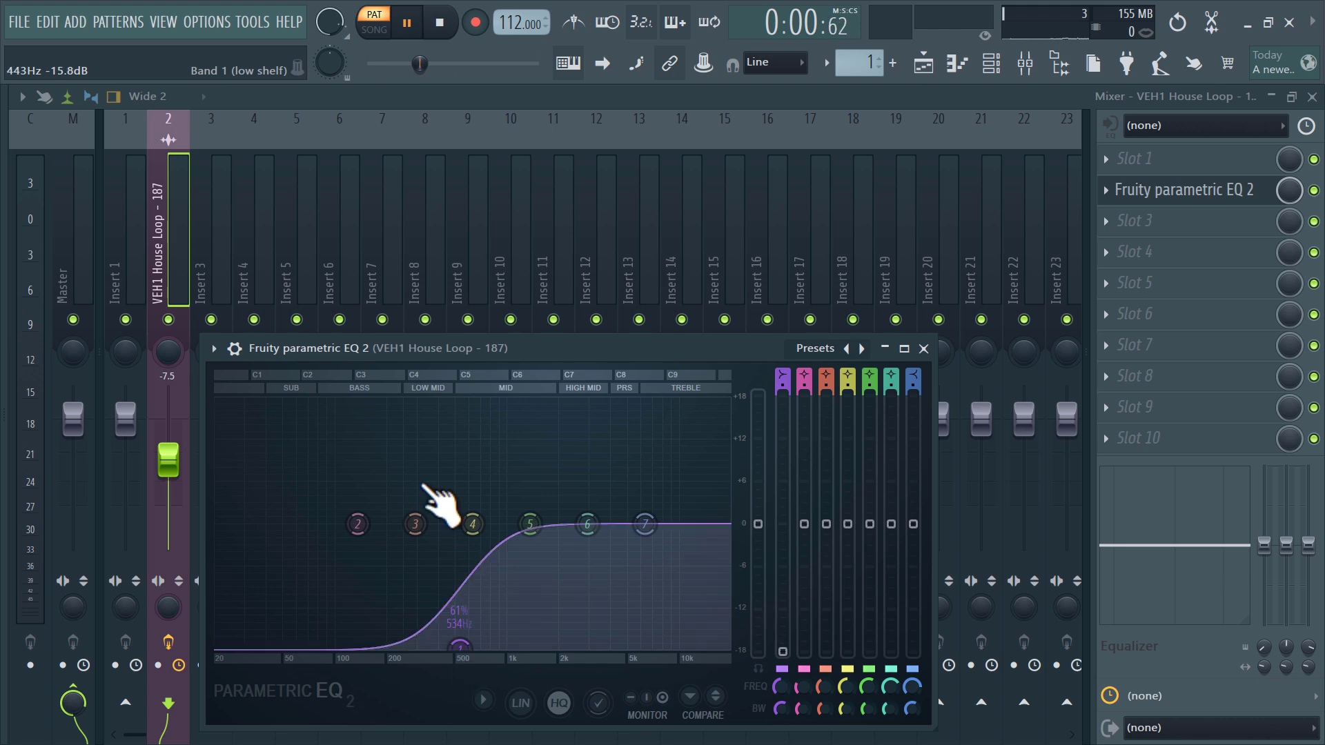
click(374, 29)
click(923, 64)
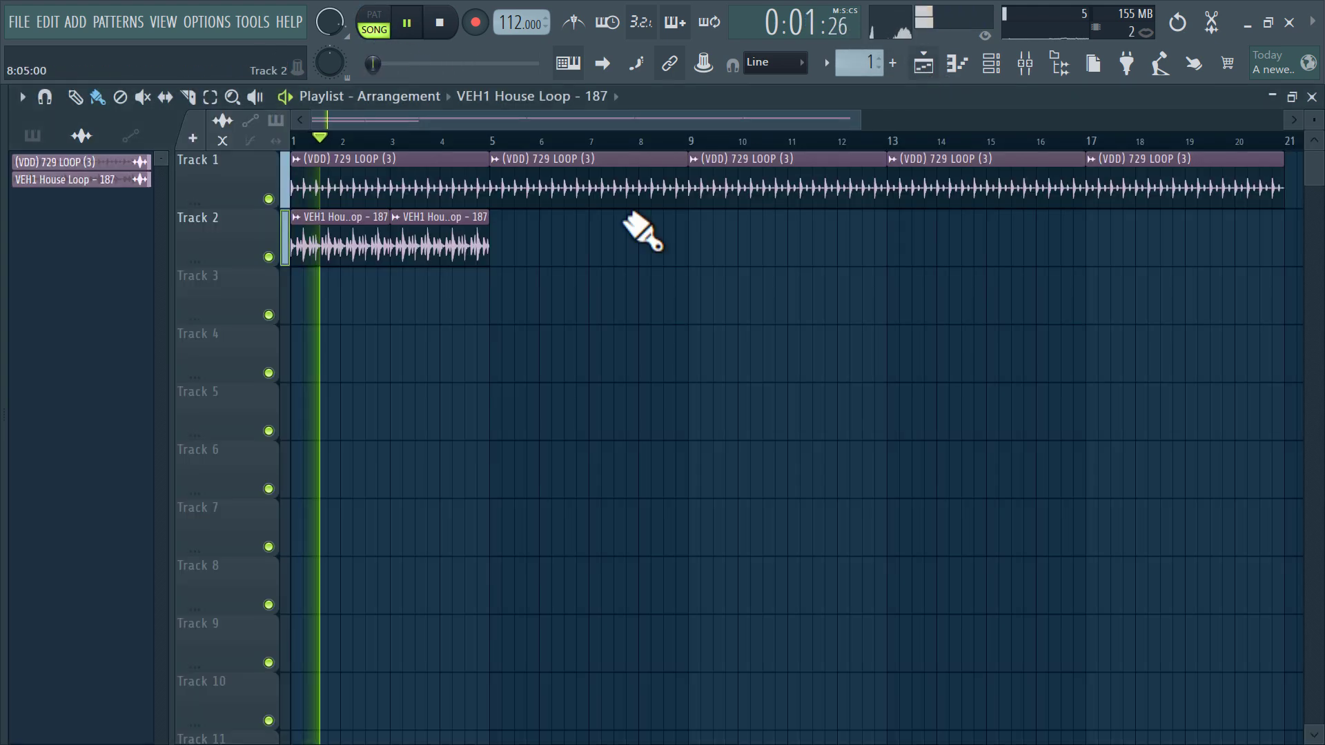
mouse_move(507, 254)
mouse_down()
mouse_move(936, 275)
mouse_move(1193, 264)
mouse_move(1153, 246)
mouse_move(868, 248)
mouse_up()
key(ctrl+b)
scroll(1151, 247, down, 3)
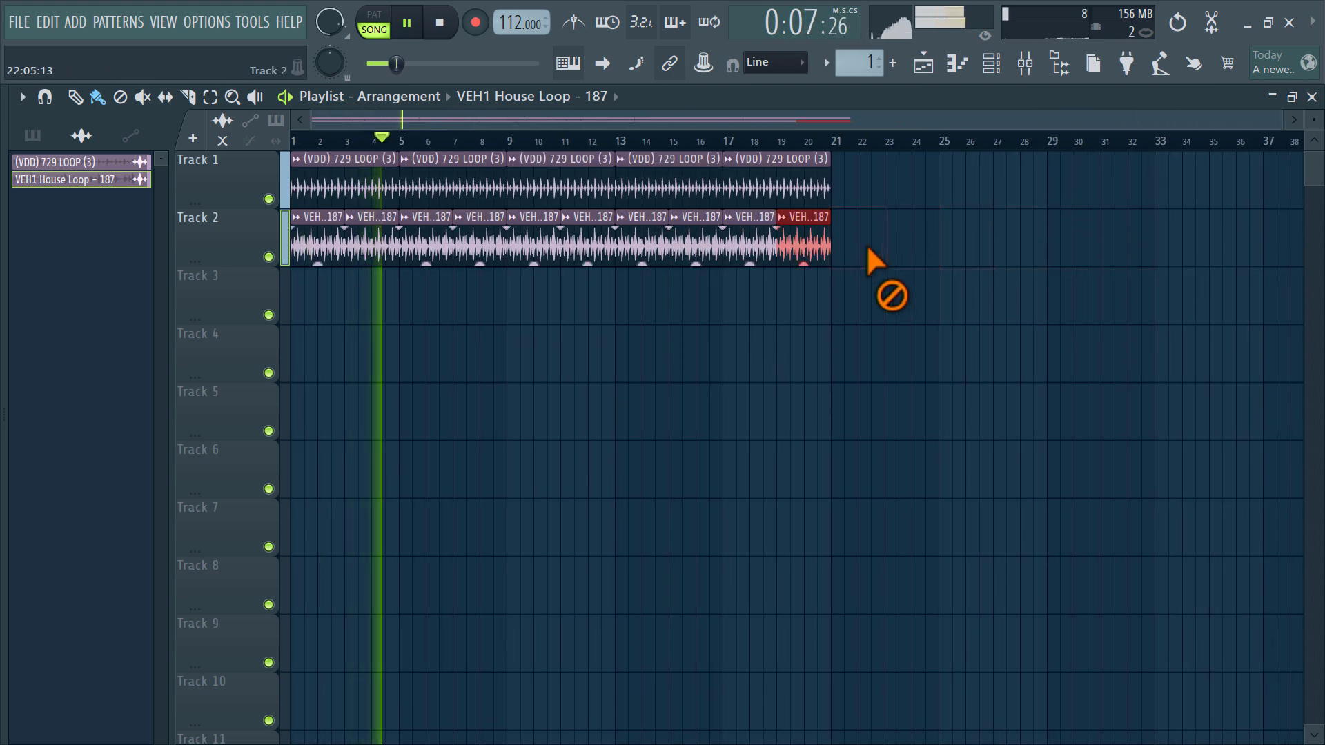
Stop playback, audition more VEH1 house loops, and lay VEH1 House Loop - 198 along Track 3 every two bars through bar 20
key(alt+F8)
key(space)
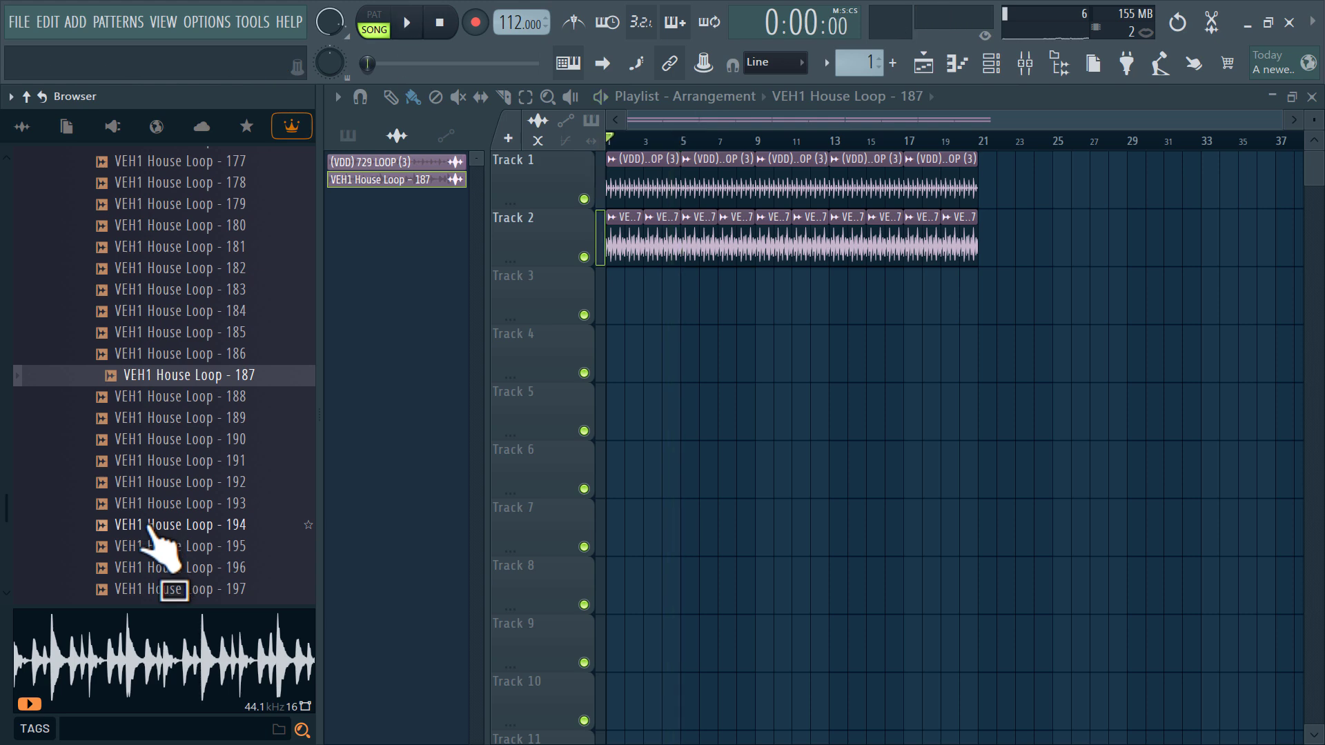
click(148, 526)
scroll(166, 573, down, 4)
click(172, 390)
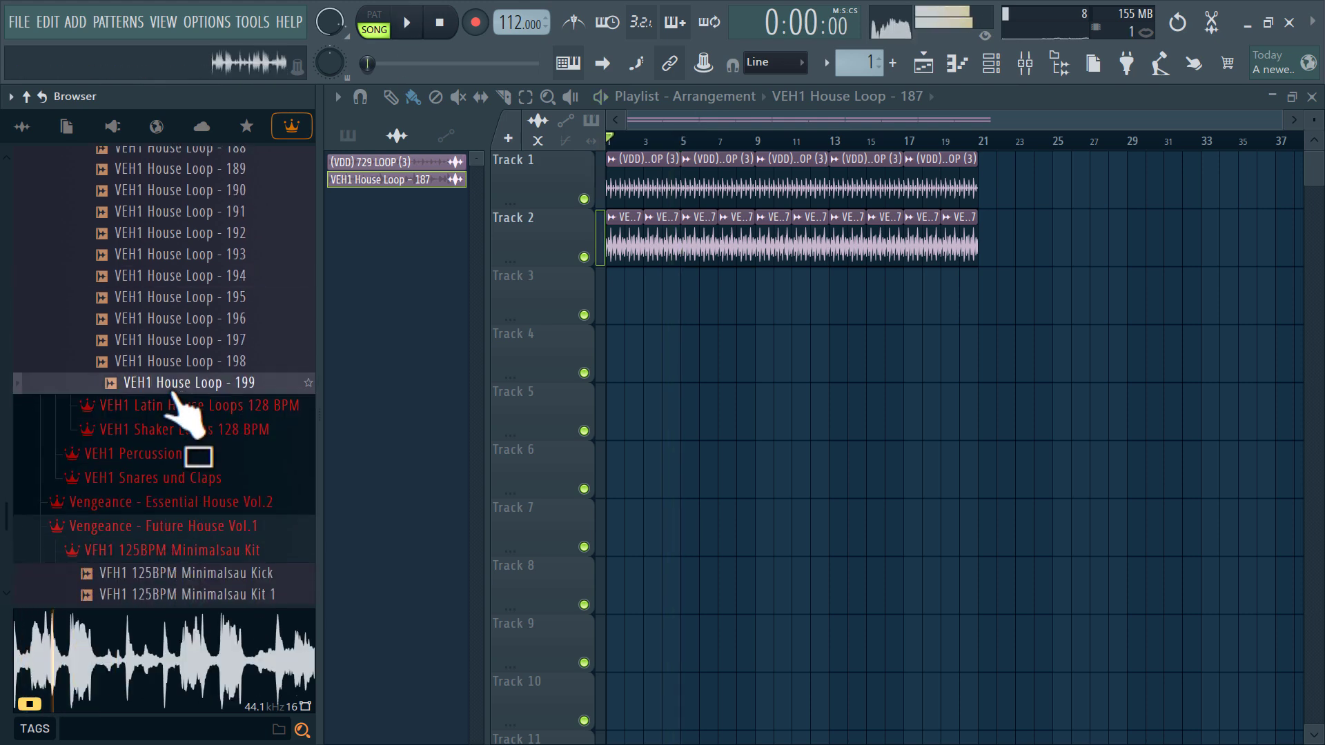
click(177, 368)
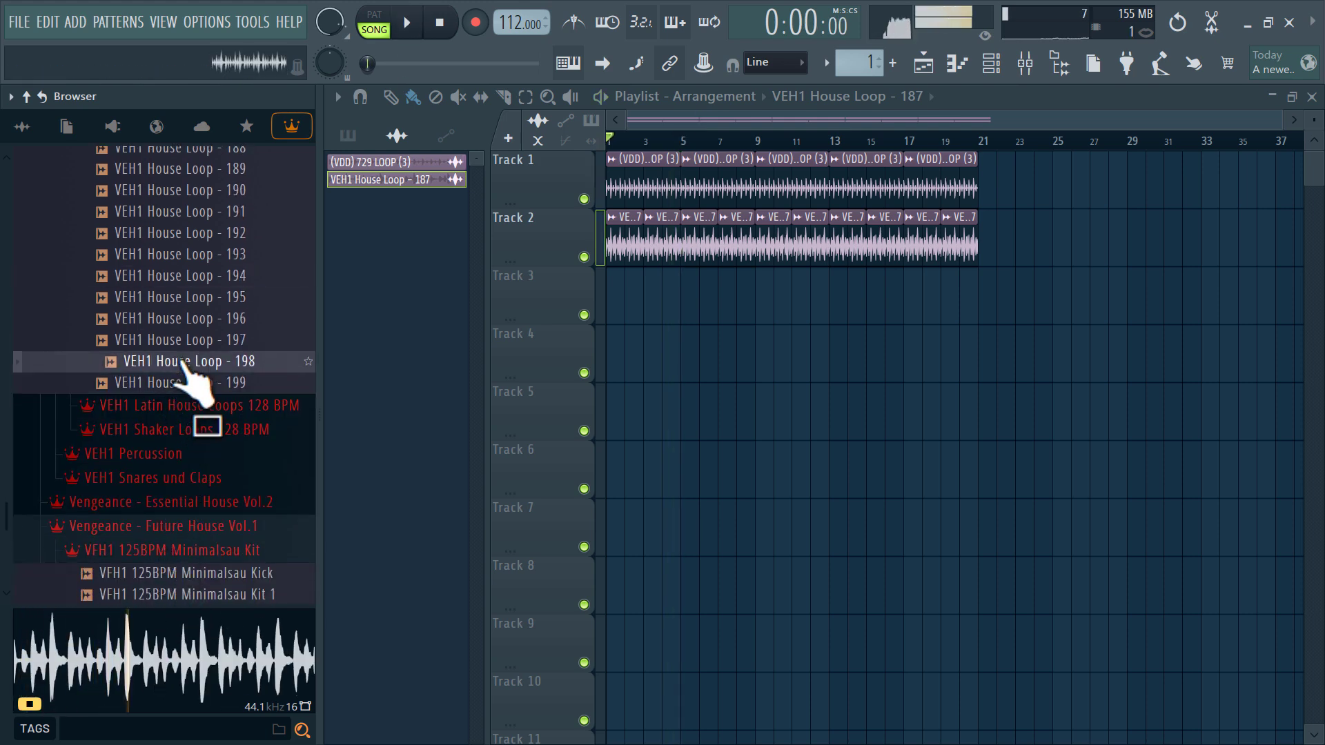
drag(185, 366, 207, 301)
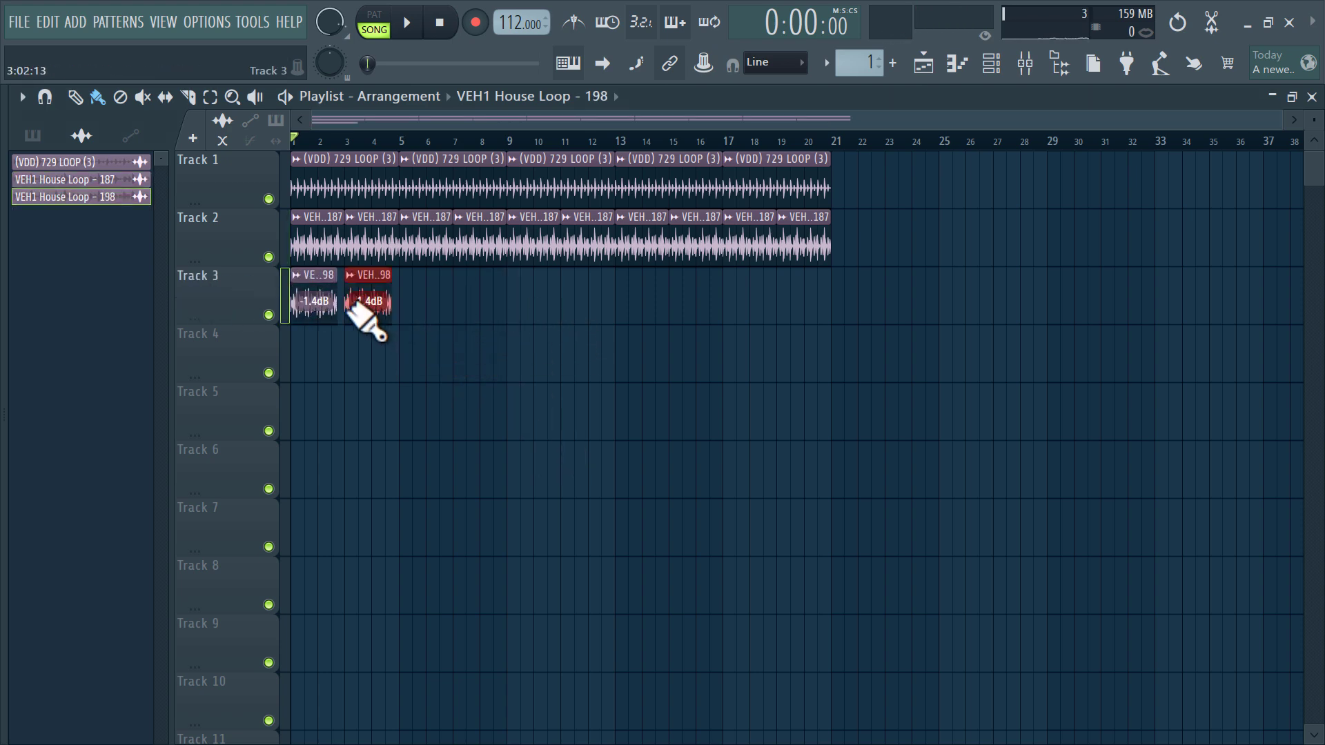
mouse_move(352, 307)
mouse_down()
mouse_move(552, 314)
mouse_move(809, 298)
mouse_up()
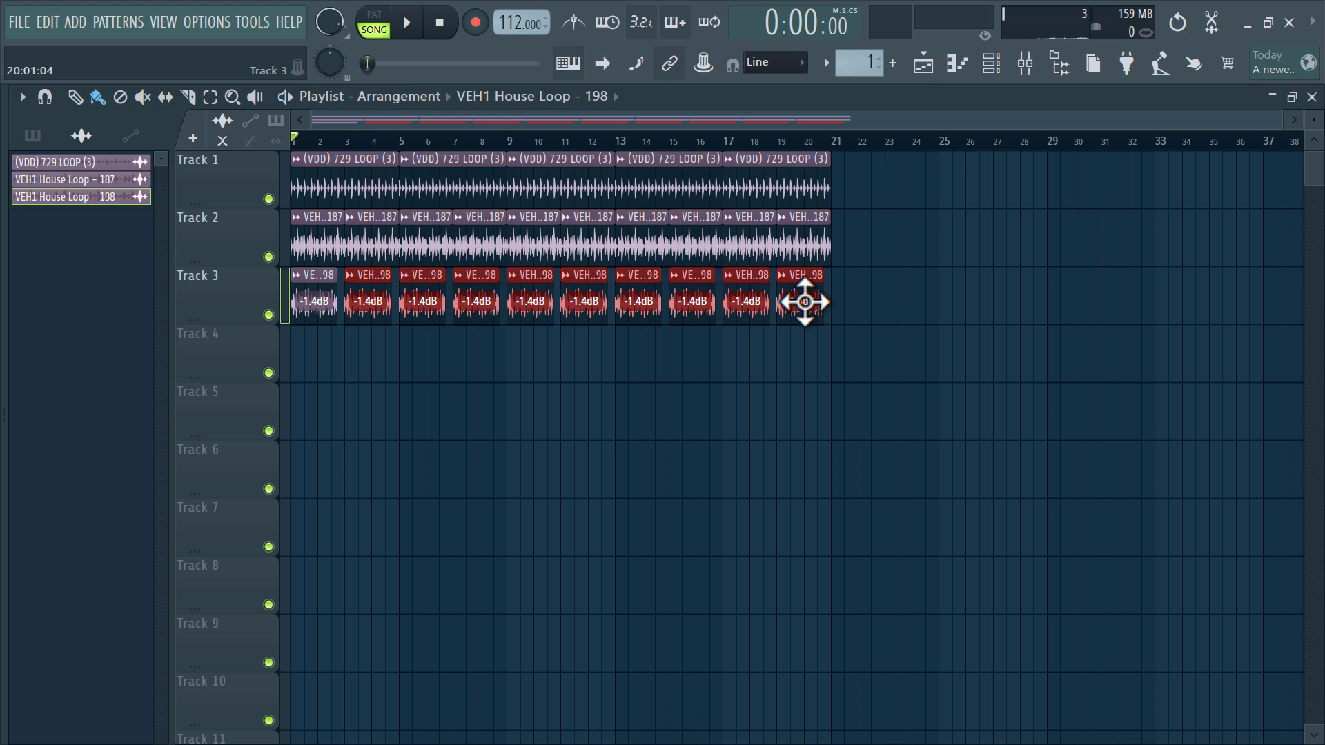
Shift the pitch of VEH1 House Loop - 187 by -200 cents and set the time stretch of VEH1 House Loop - 198 to 2 bars
double_click(683, 251)
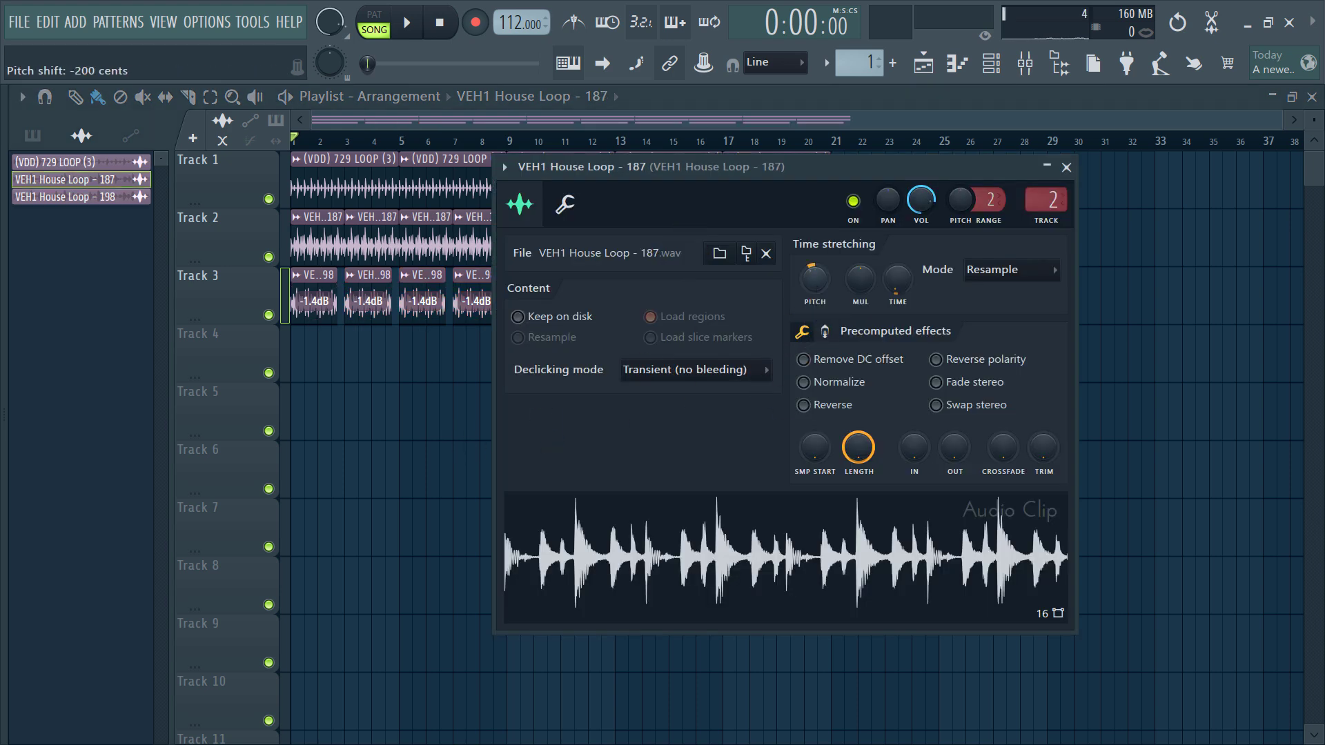
double_click(429, 304)
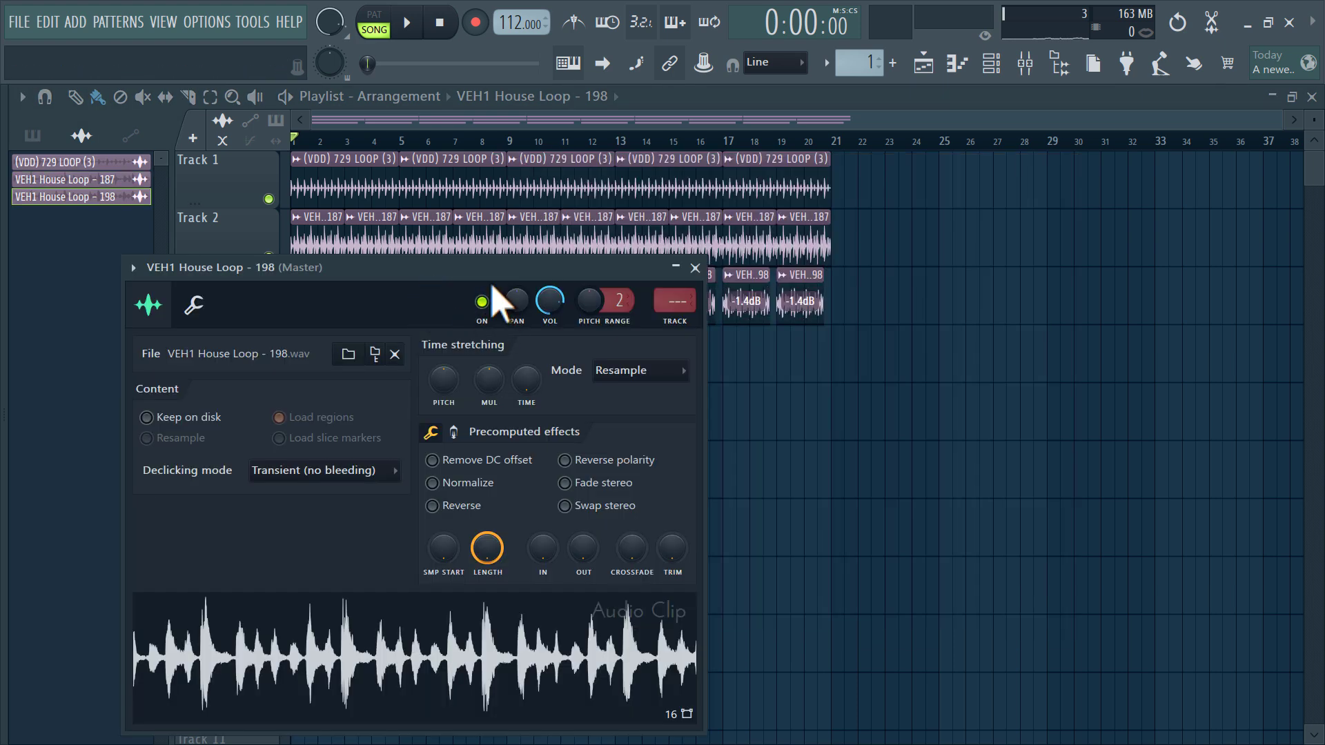
drag(516, 290, 847, 160)
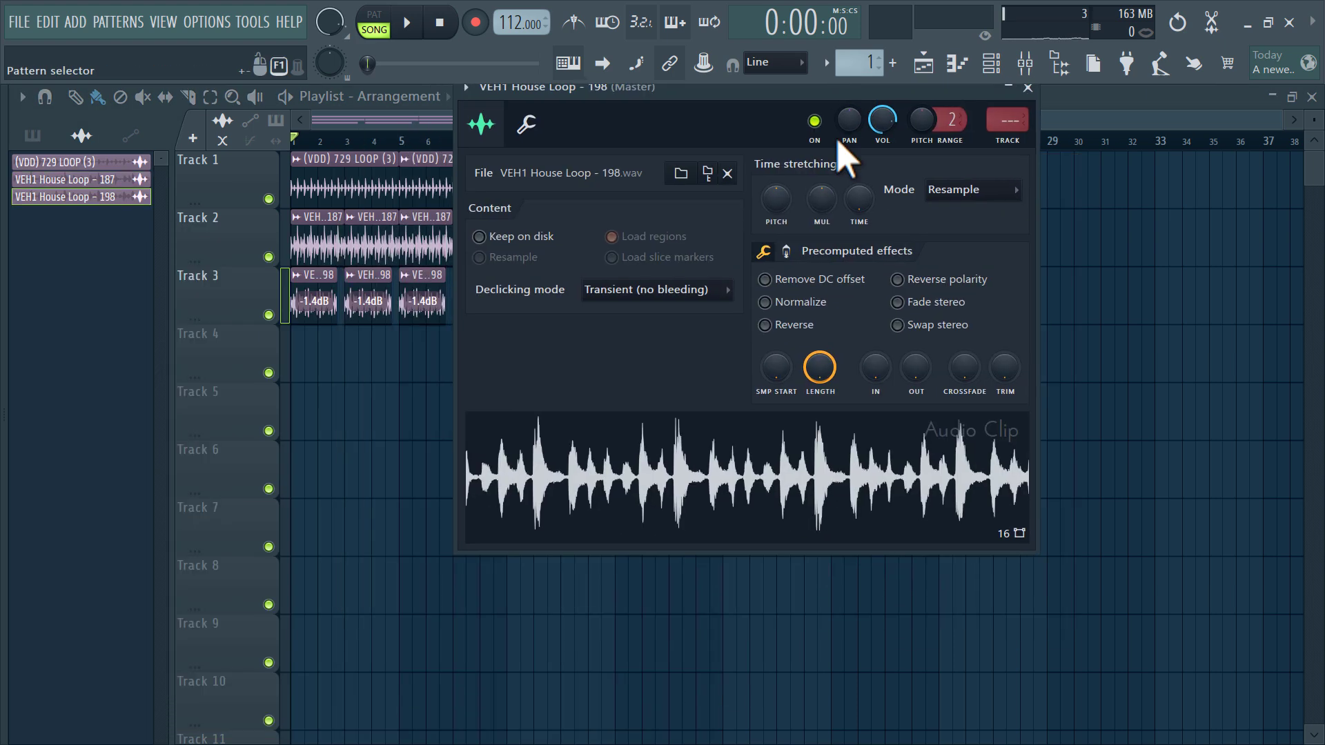
right_click(864, 208)
click(924, 332)
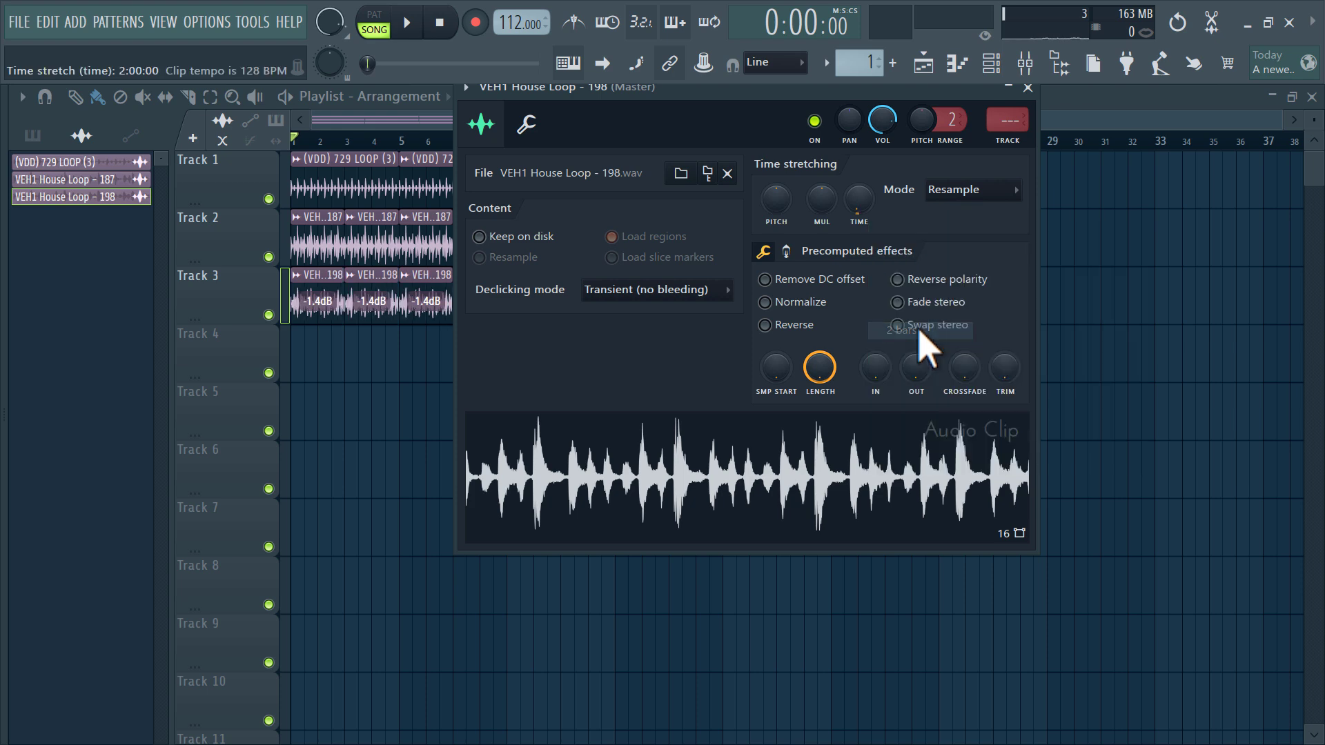
Route VEH1 House Loop - 198 to mixer track 3 and cut its lows around 226 Hz with Fruity Parametric EQ 2 during playback
click(1008, 140)
click(1204, 204)
mouse_move(1204, 212)
click(697, 573)
key(space)
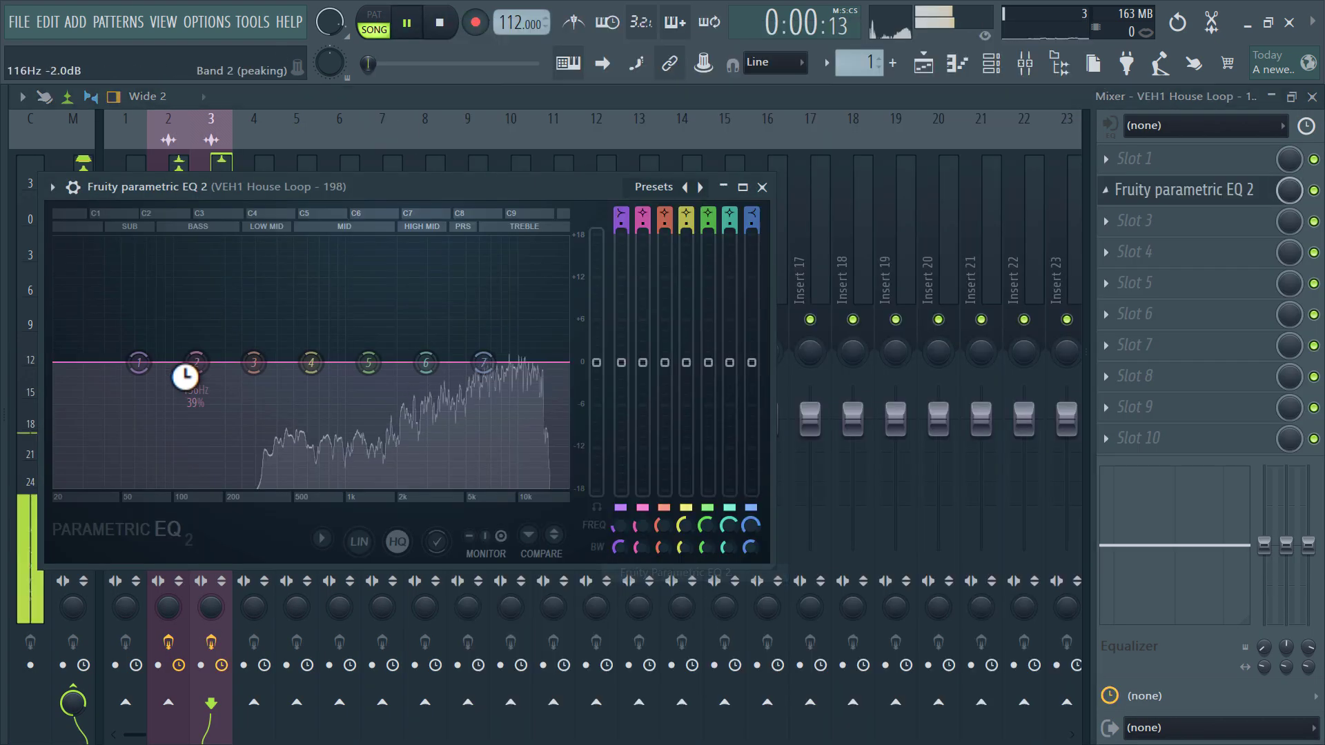
drag(139, 363, 234, 487)
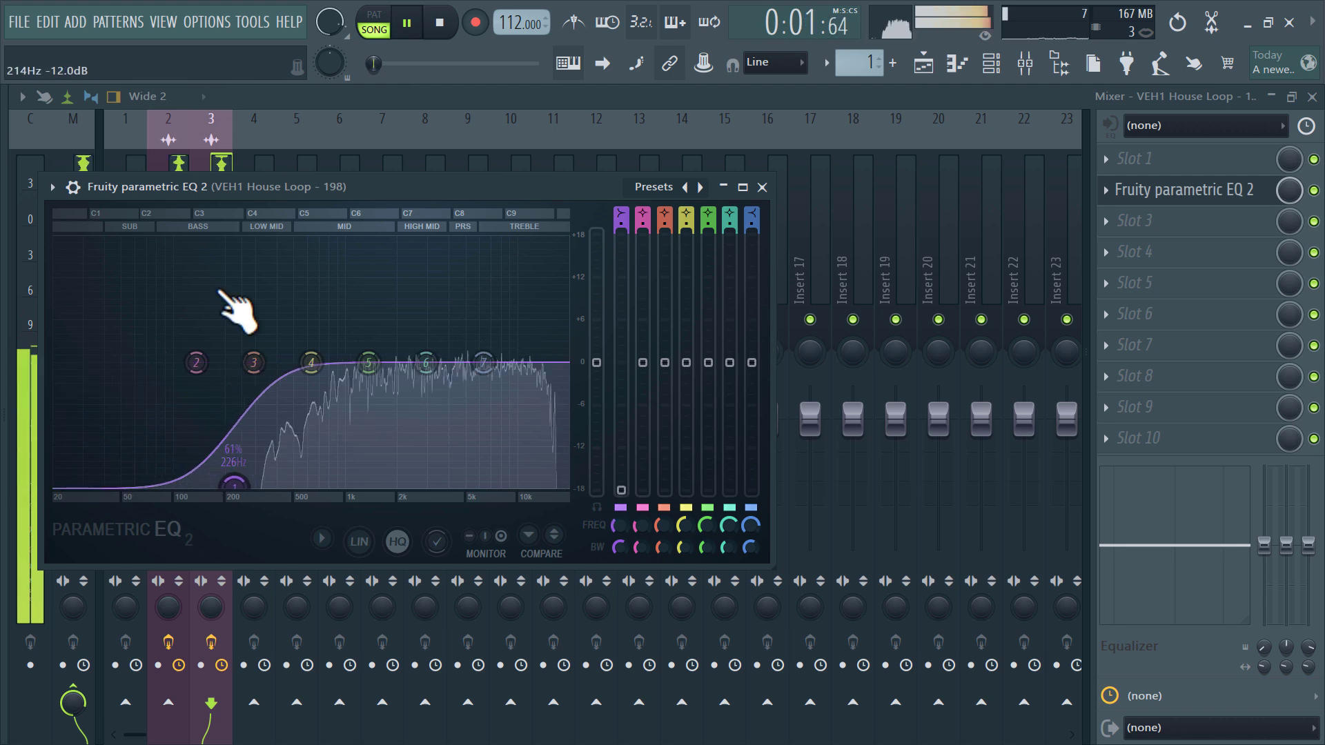
Set the mixer volume of VEH1 House Loop - 187 to -8.1 dB and of VEH1 House Loop - 198 to -8.0 dB
click(222, 167)
drag(211, 418, 168, 463)
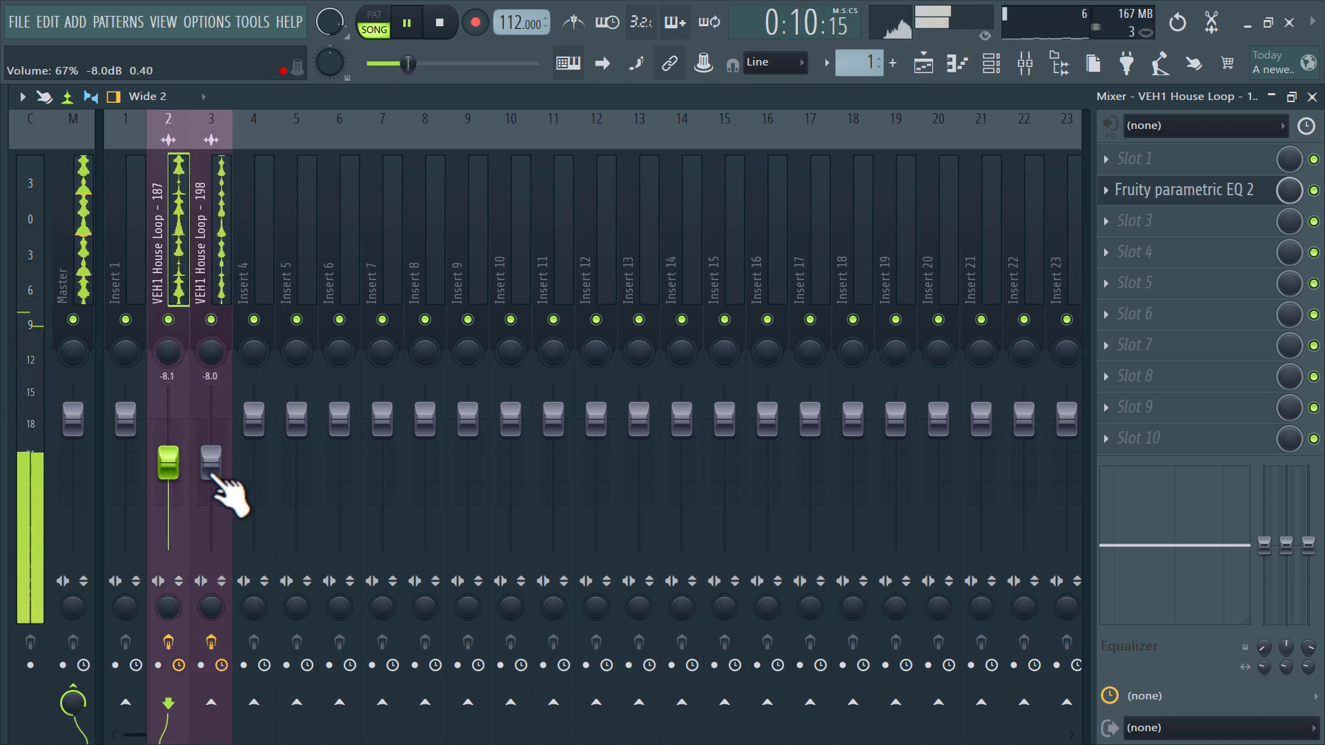
click(211, 462)
Open the (VDD) 729 LOOP (3) clip from Track 1 of the playlist and route it to mixer track 4
click(940, 74)
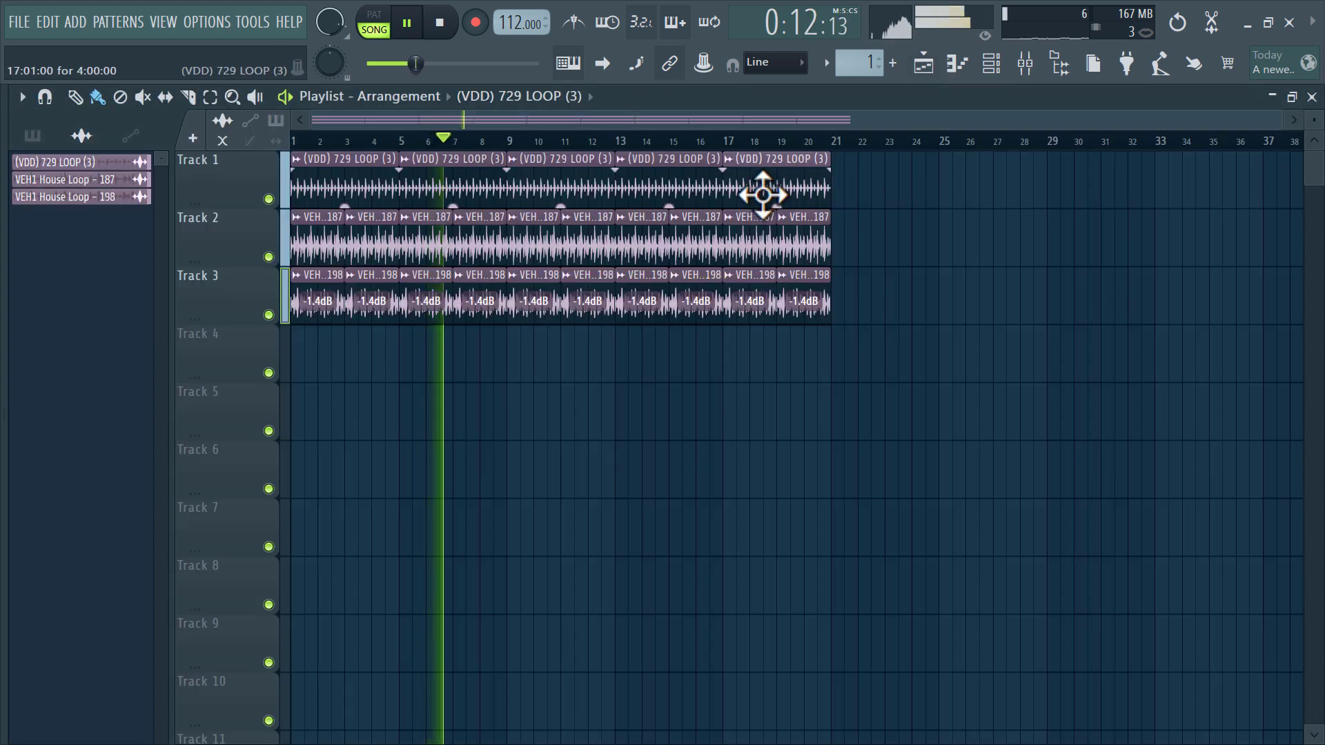
double_click(763, 195)
key(ctrl+l)
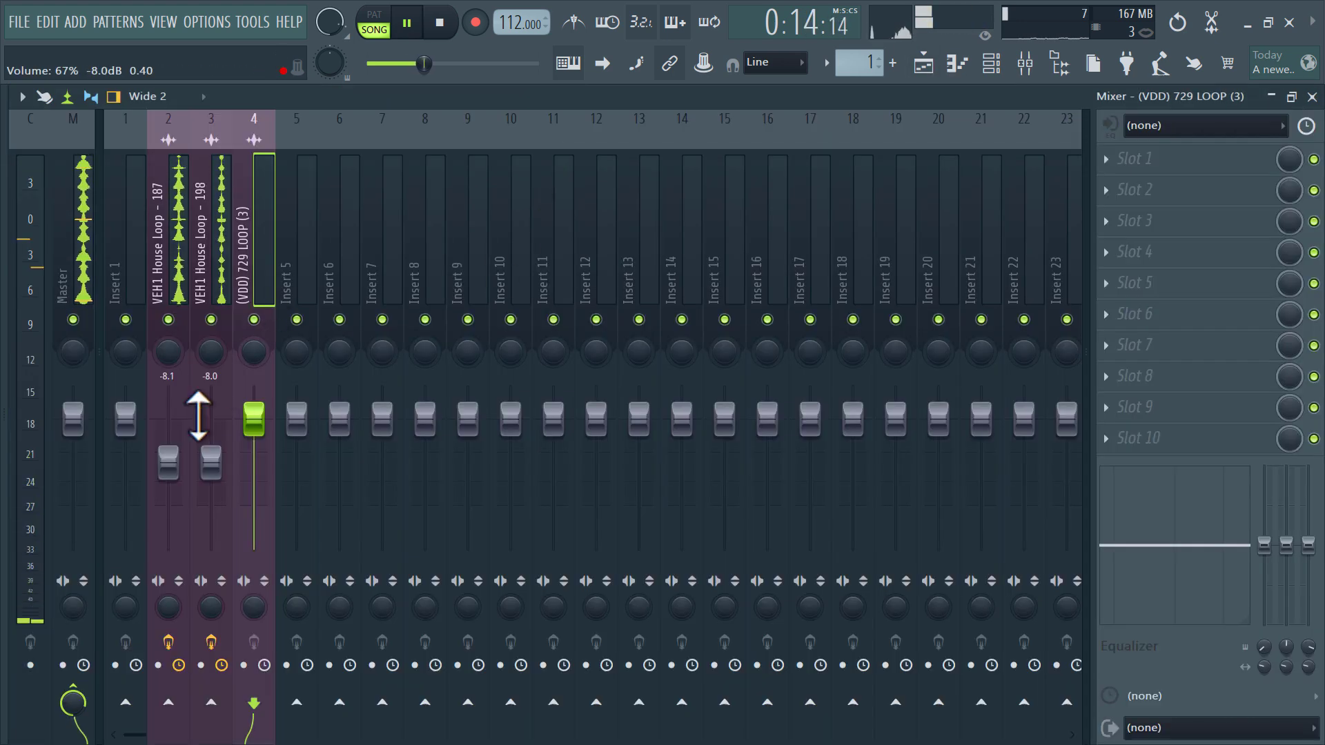
Set the mixer volume of (VDD) 729 LOOP (3) to -2.5 dB
drag(266, 425, 266, 441)
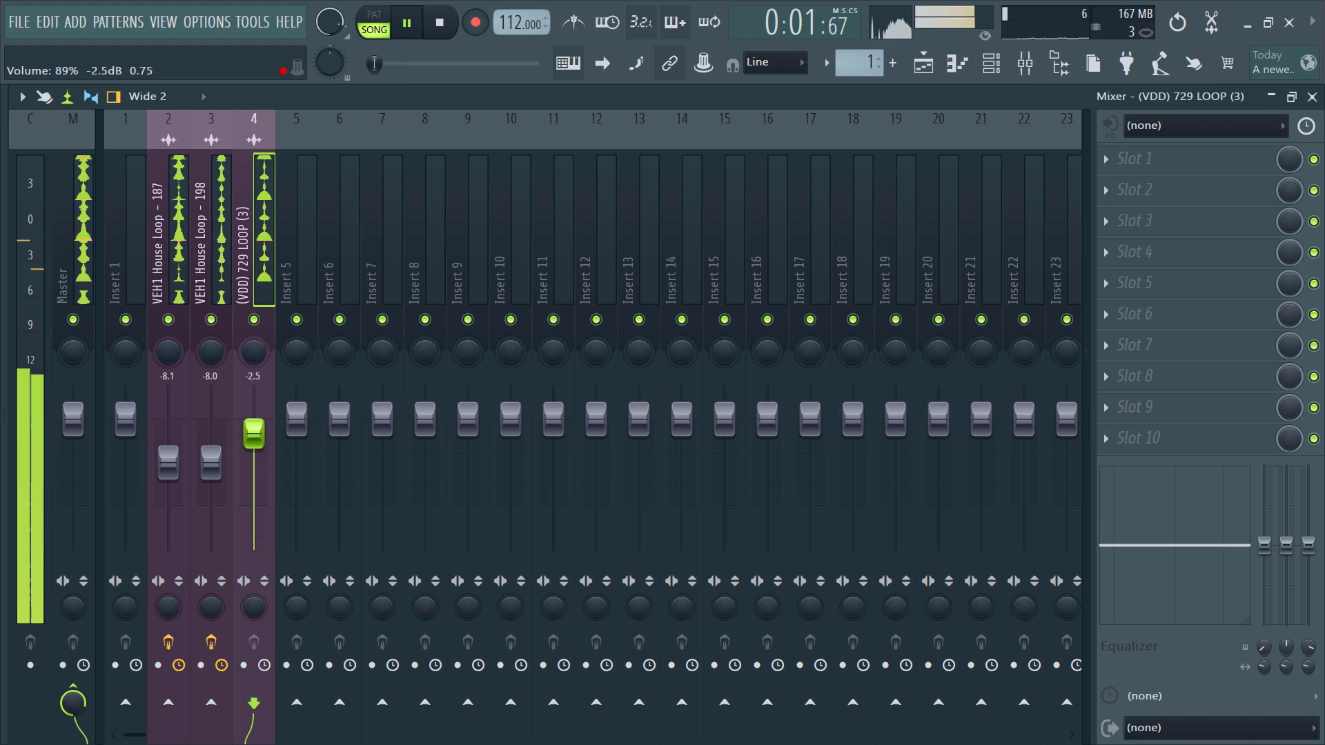
Duplicate all the loop clips on Tracks 1 to 3 of the playlist so they extend to bar 41
click(945, 69)
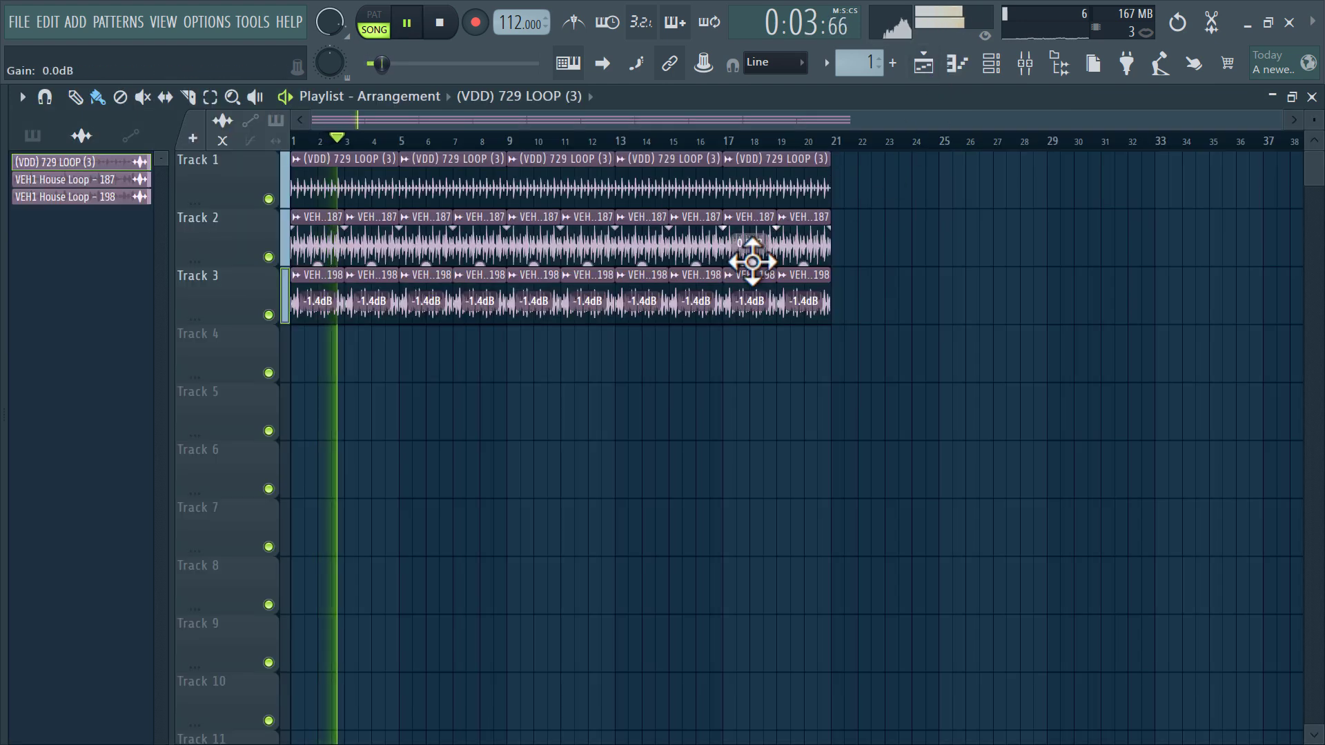
click(210, 97)
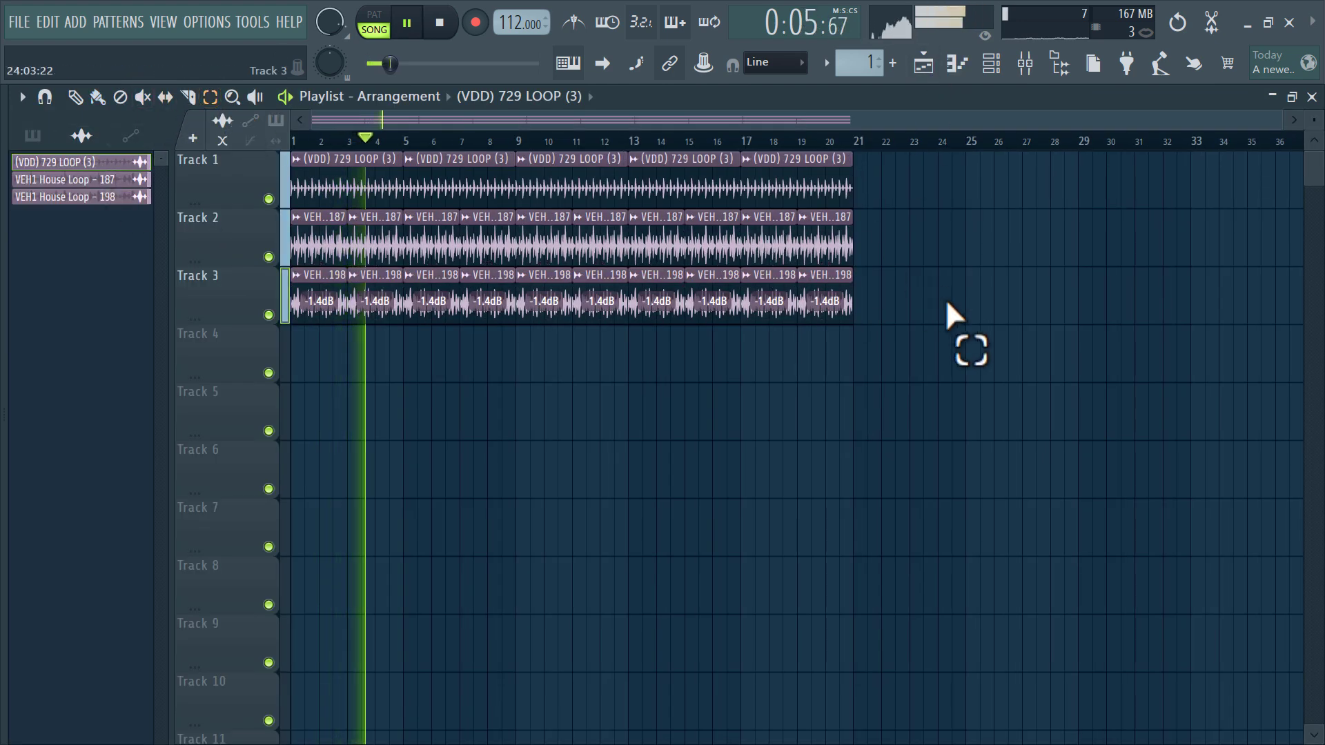
drag(945, 380, 79, 100)
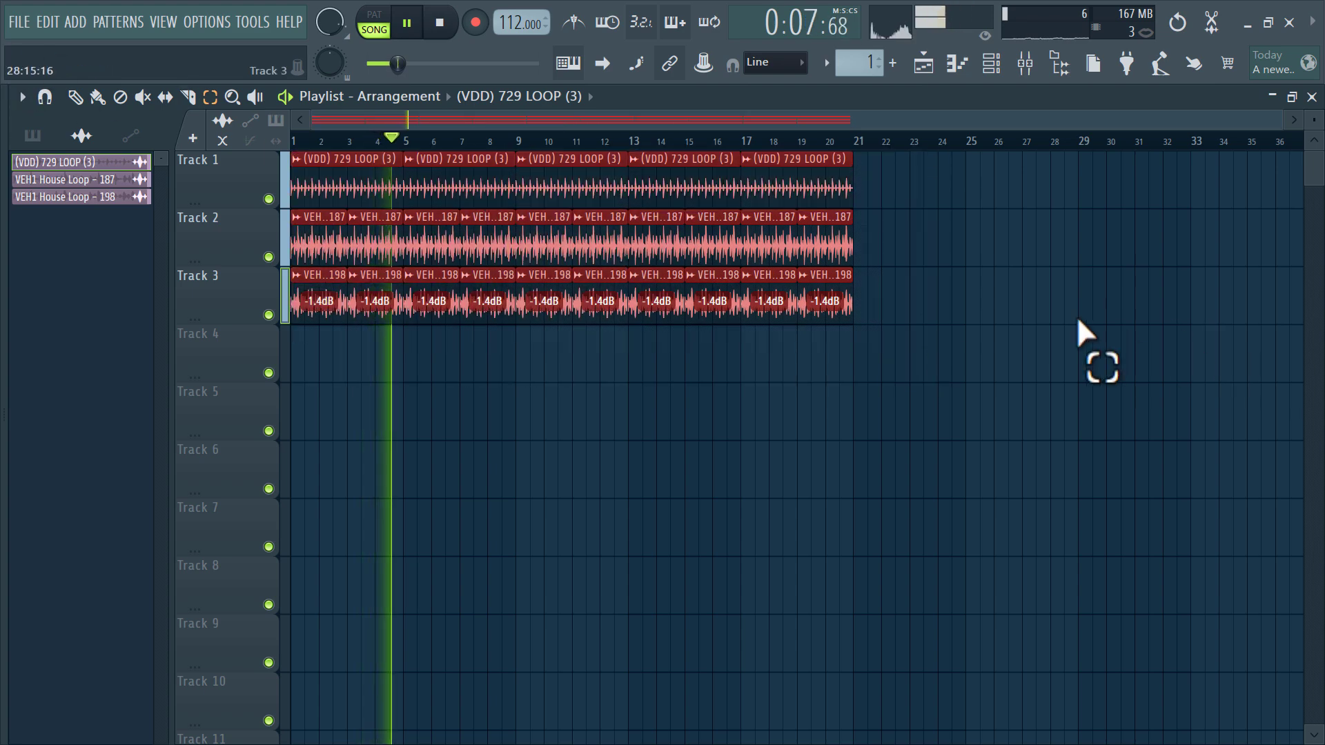
key(ctrl+b)
scroll(1076, 316, down, 3)
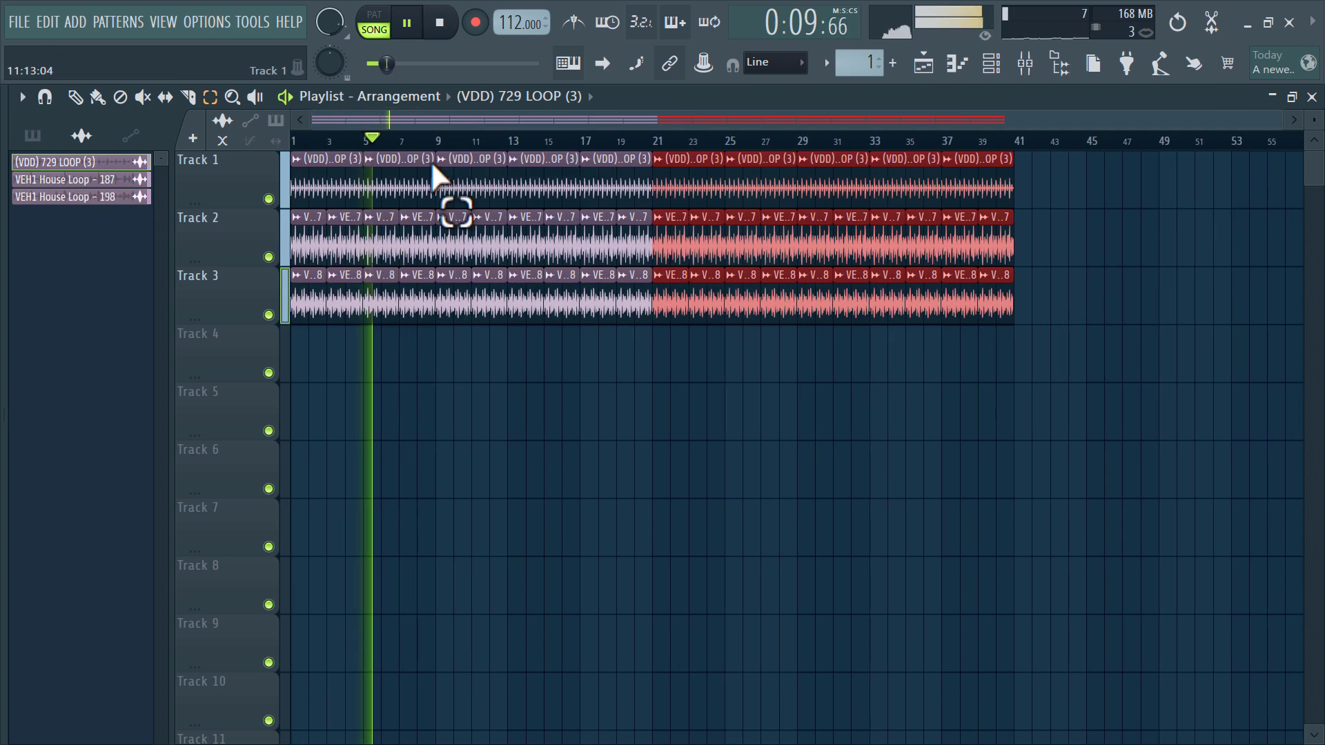
Add the (VDD) 441HZ FX (5) sample to Track 4 and (VDD) 441HZ FX (6) to Track 5 of the playlist
click(6, 340)
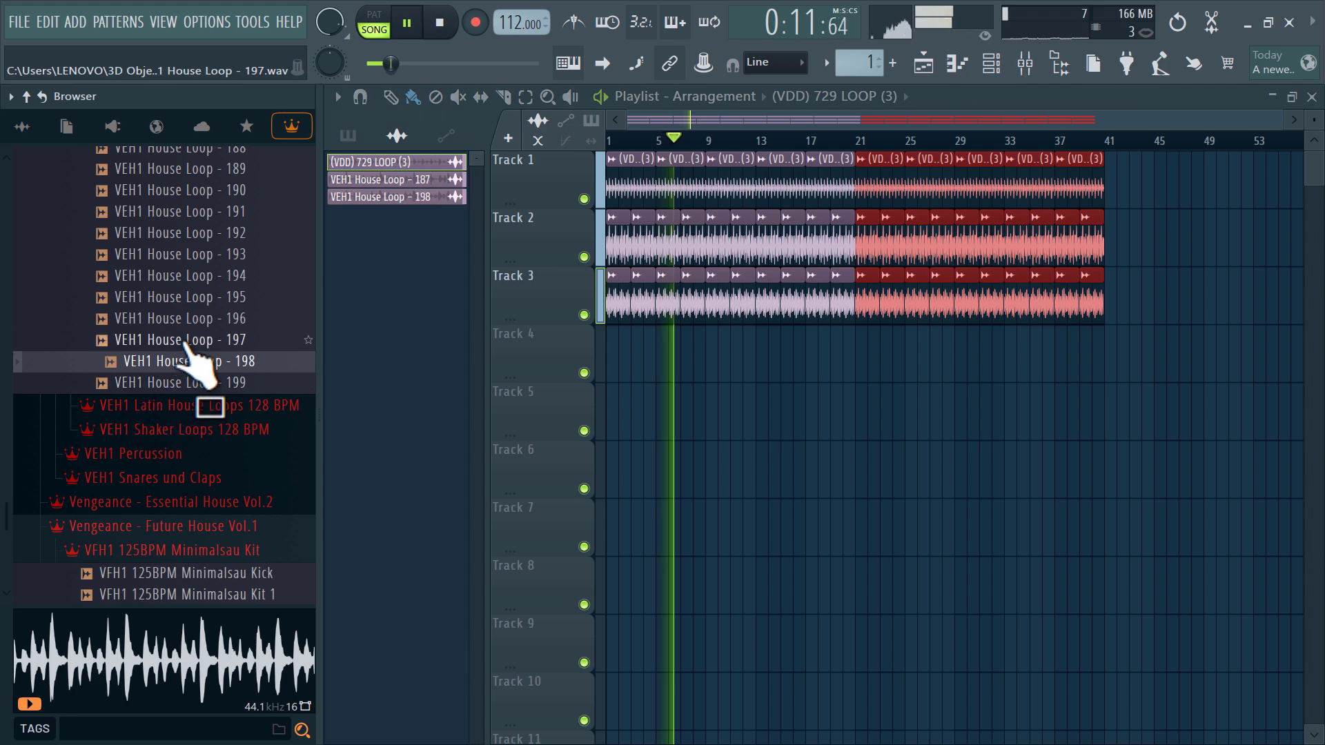
scroll(211, 317, up, 5)
scroll(210, 317, up, 15)
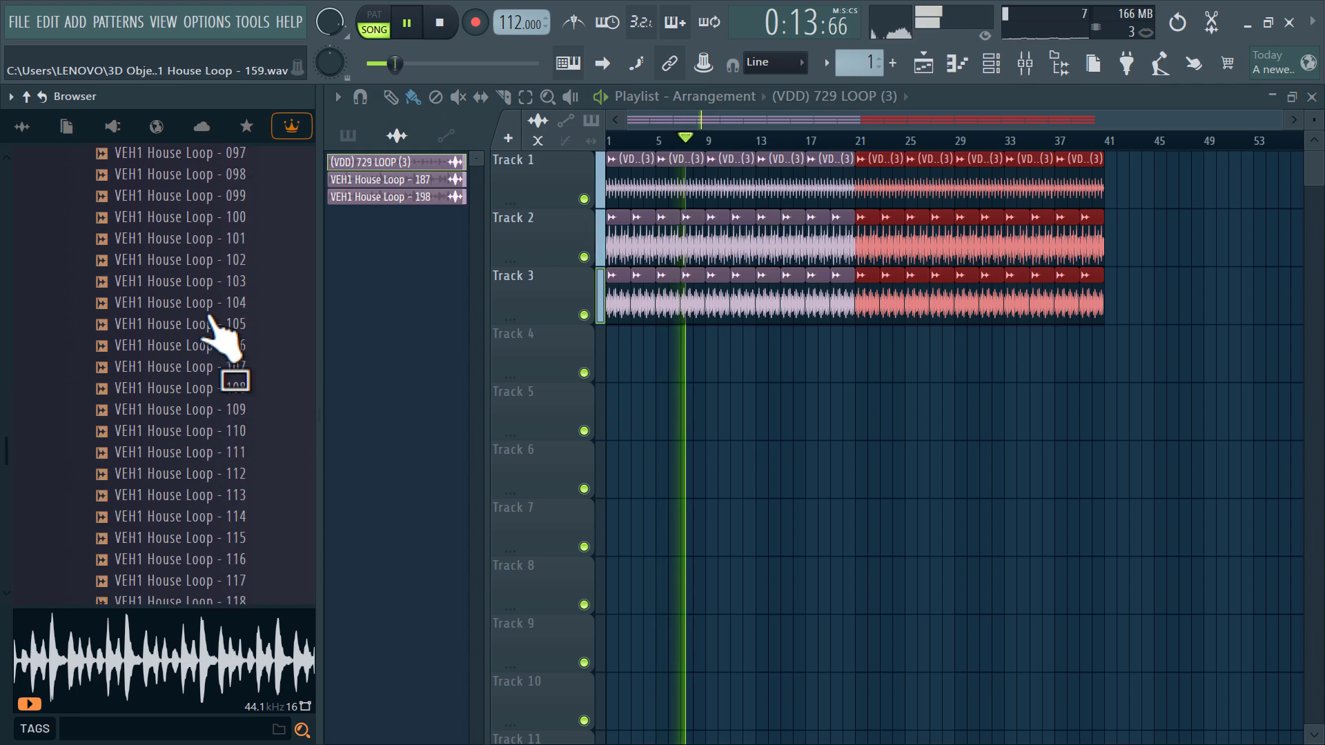
scroll(210, 318, up, 15)
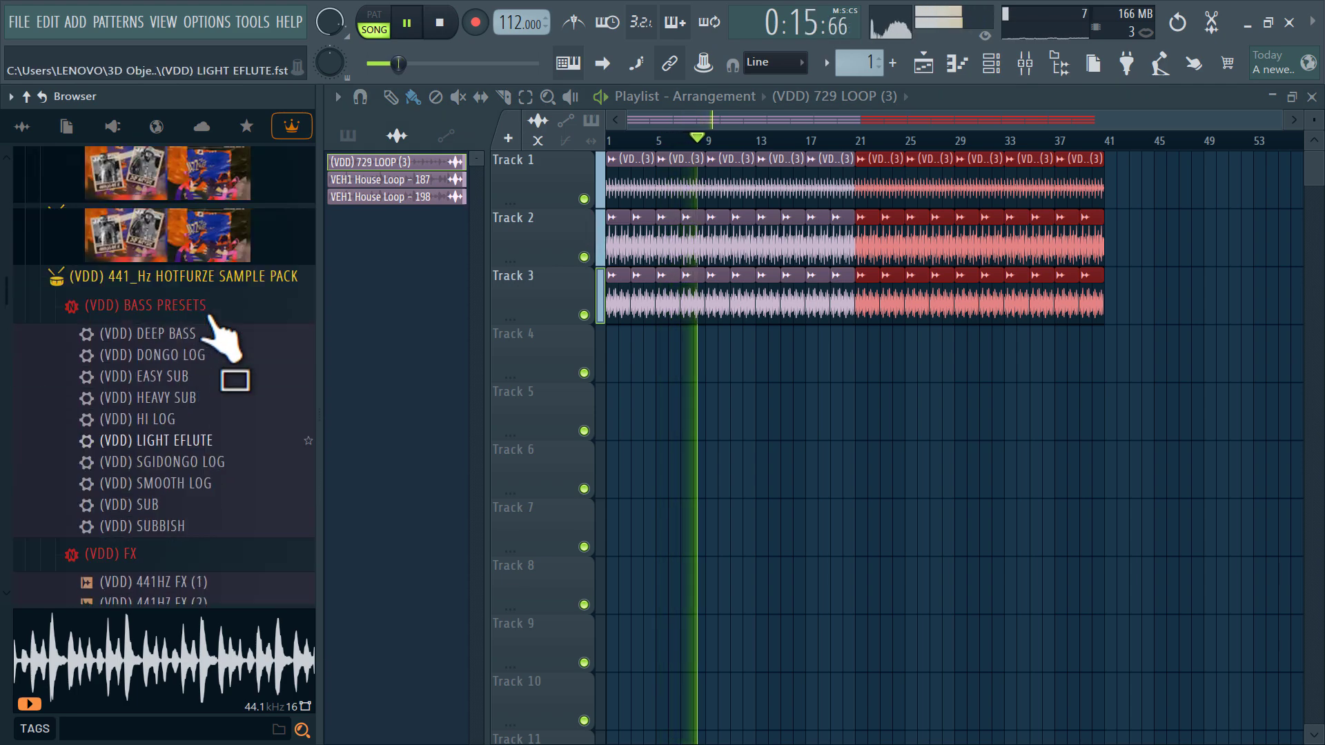
scroll(209, 318, up, 8)
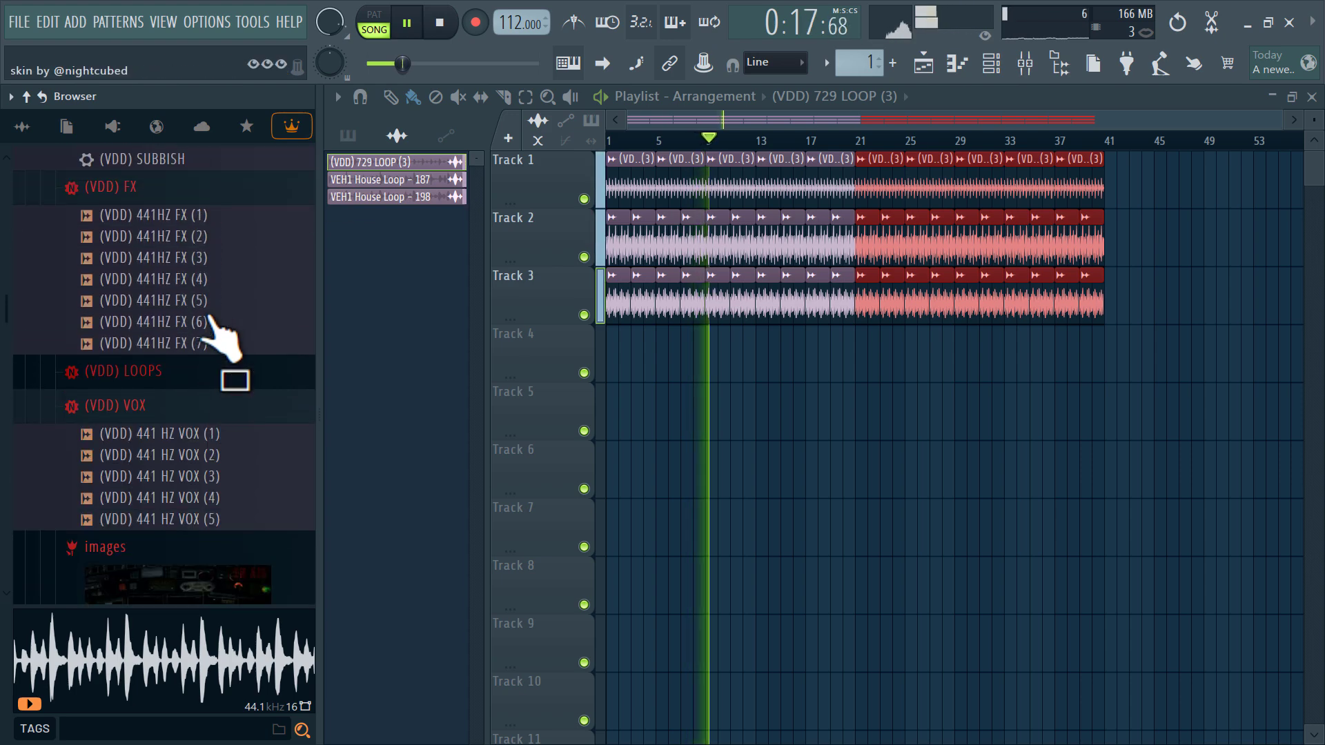
drag(220, 331, 674, 350)
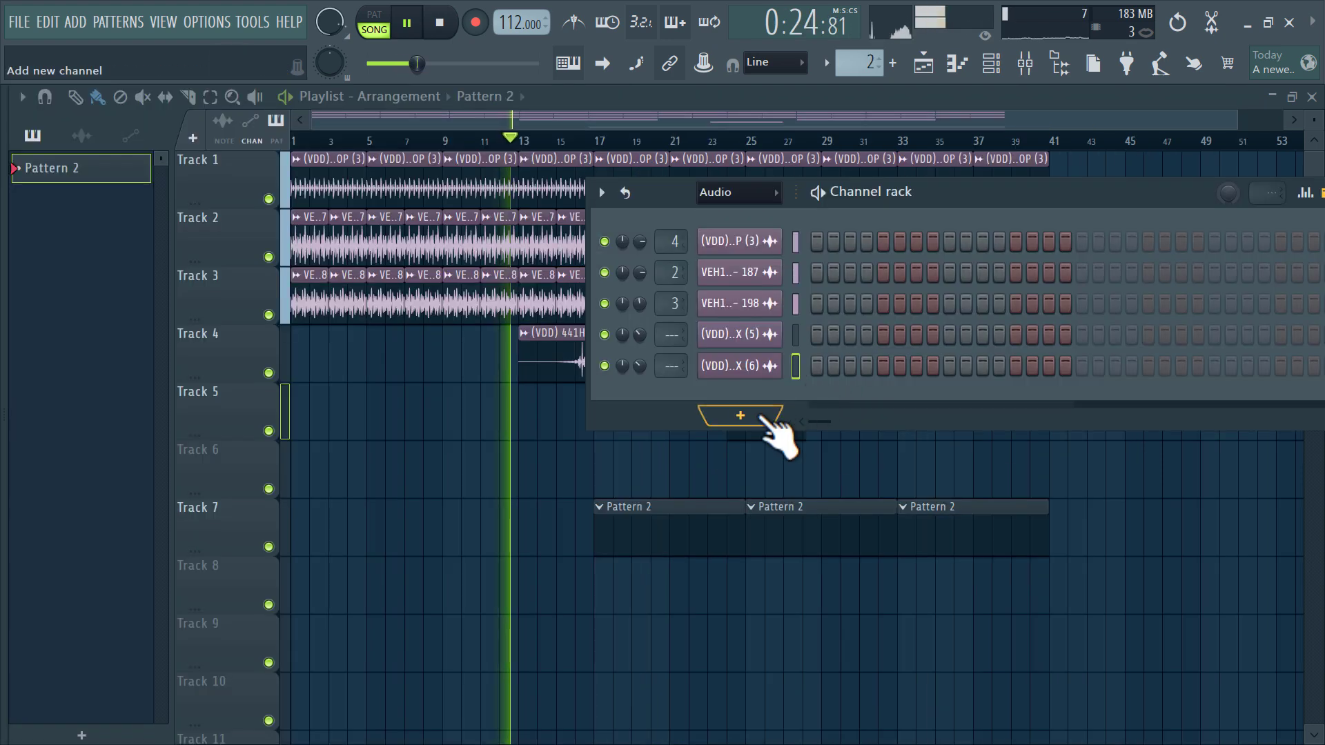
Add a Stage Piano instrument channel for Pattern 2 and open its piano roll
click(766, 417)
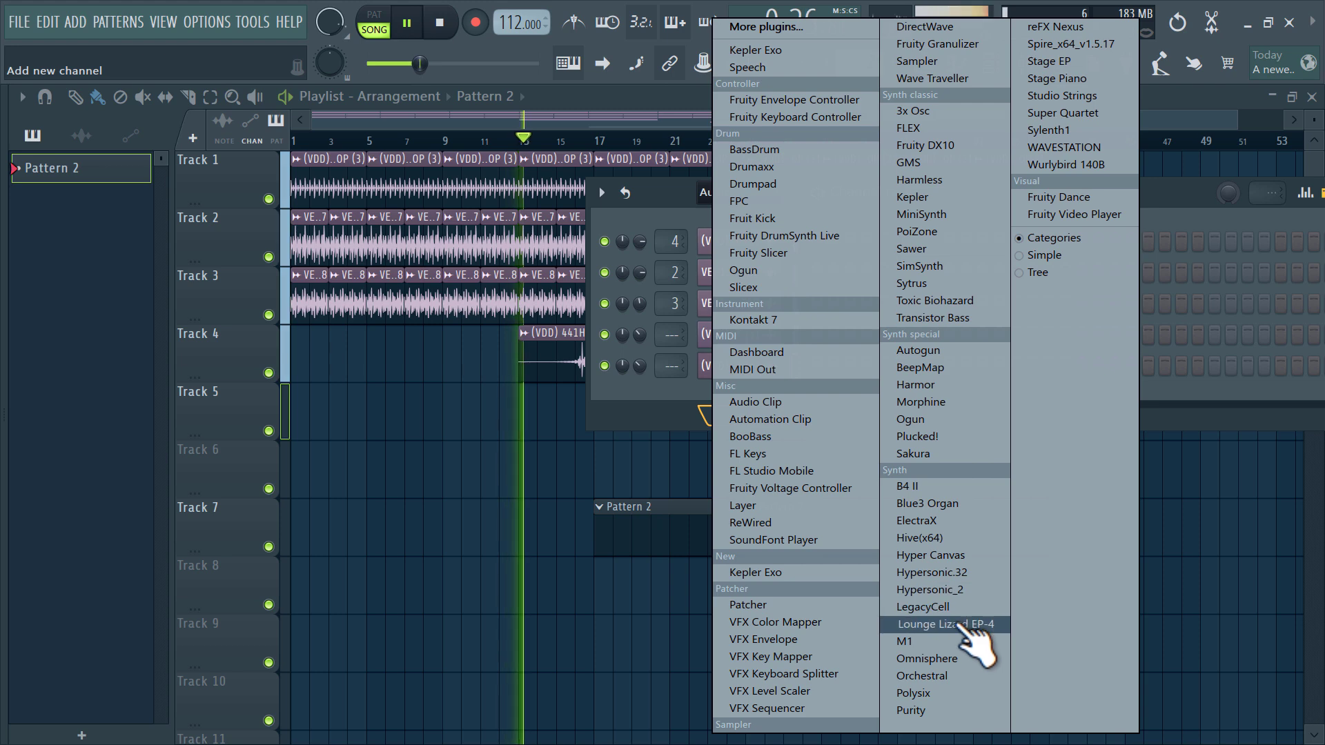
click(1097, 79)
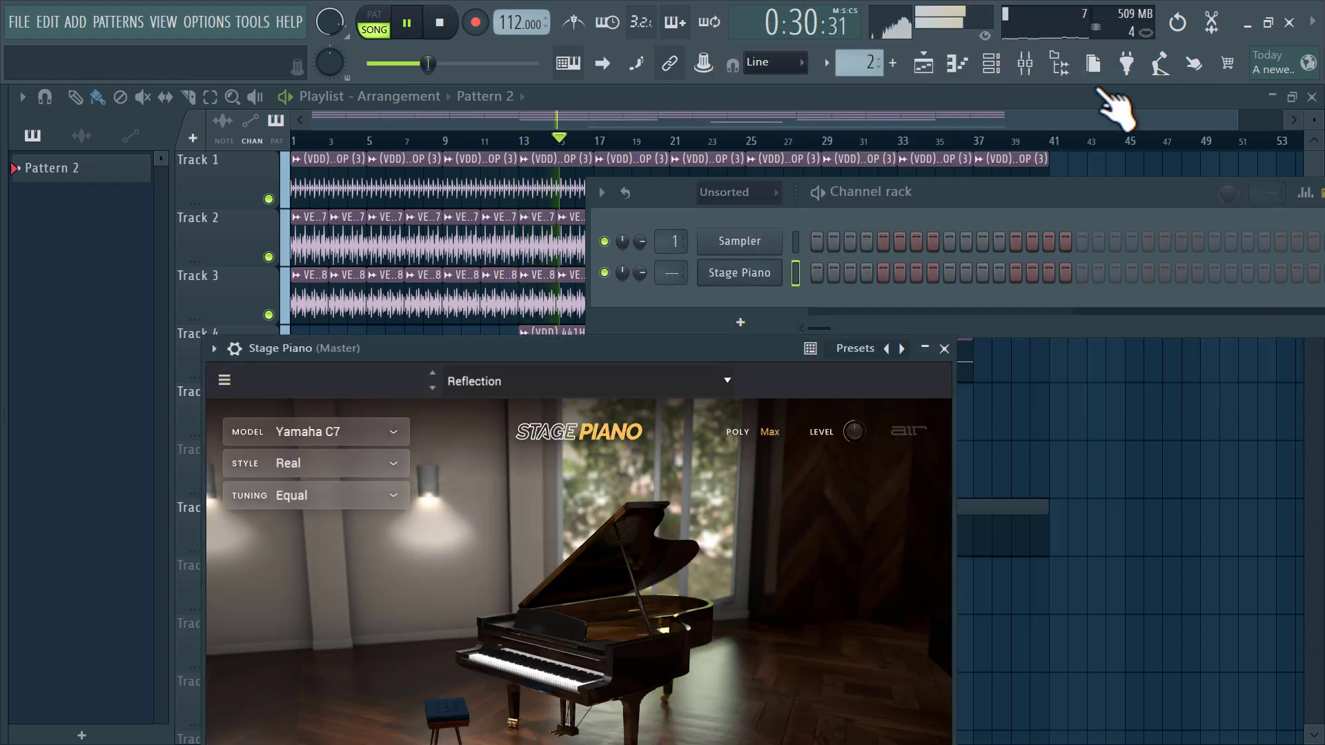
right_click(733, 276)
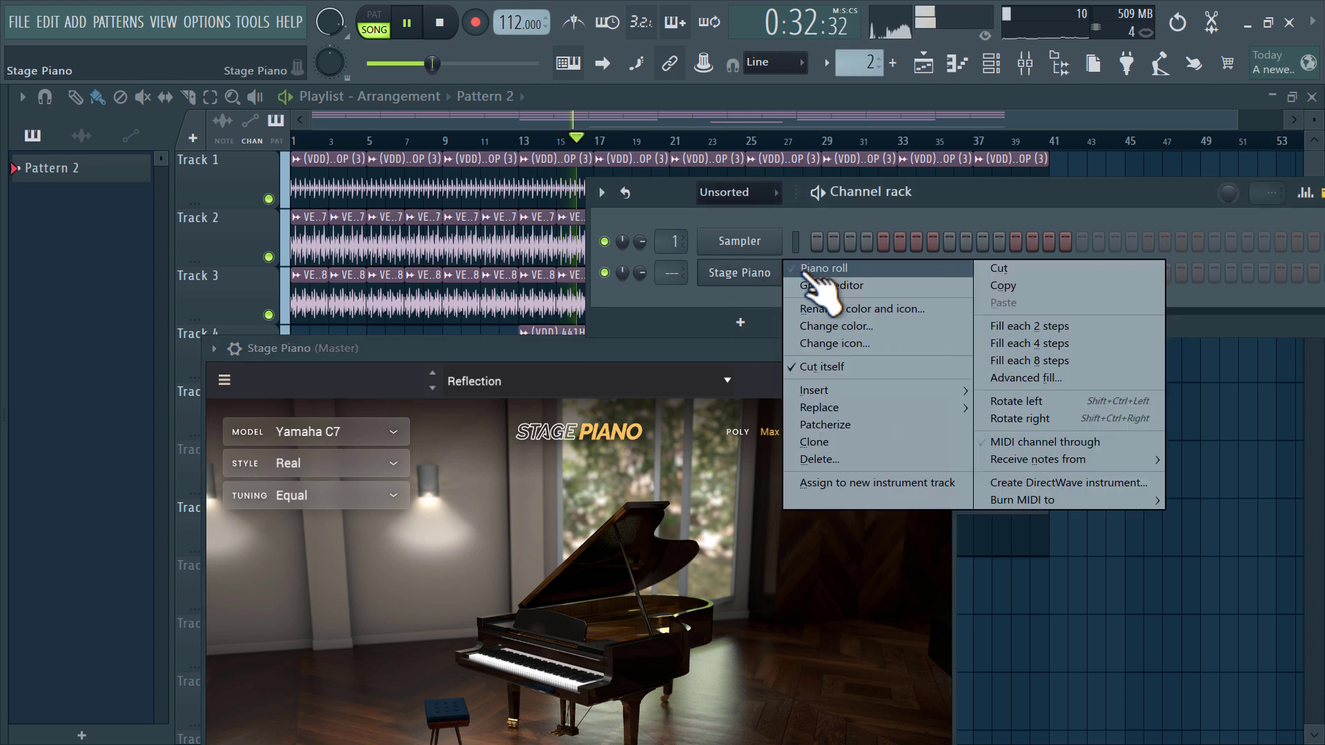
click(821, 267)
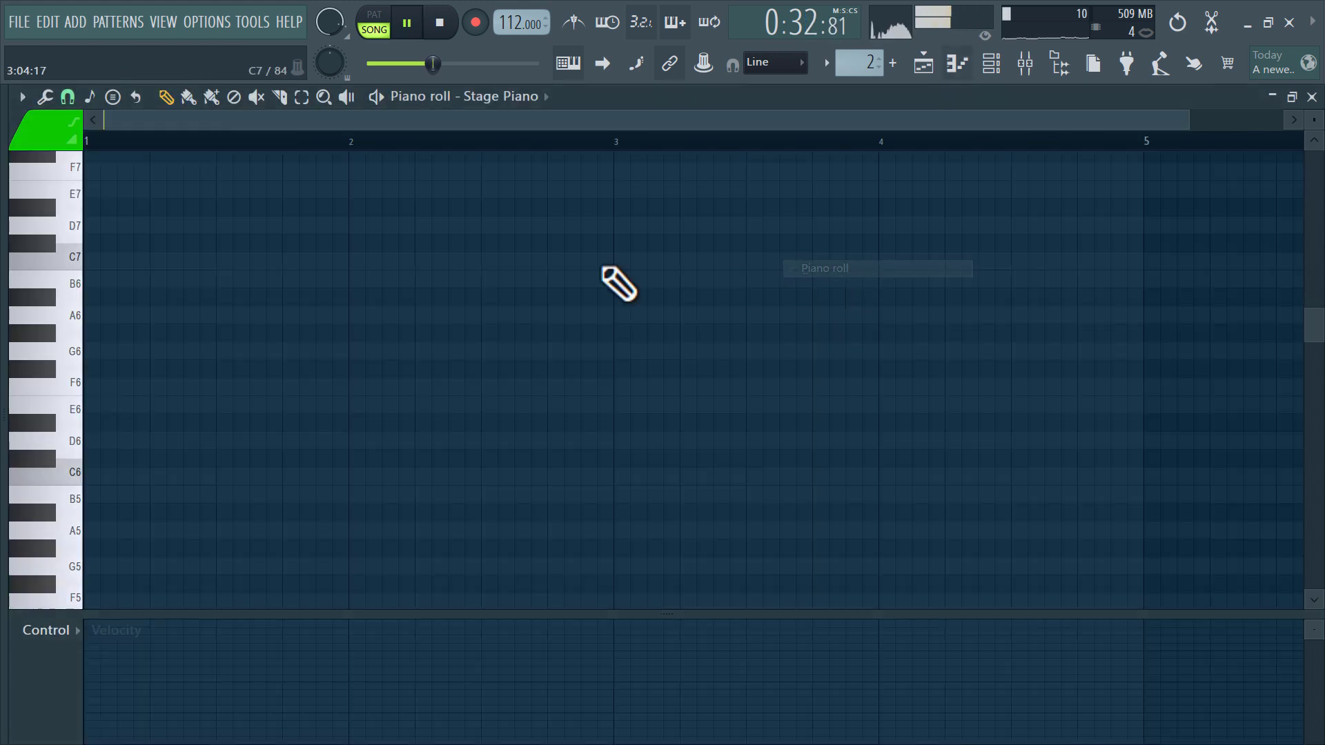
Route the Stage Piano channel to mixer track 5
click(991, 64)
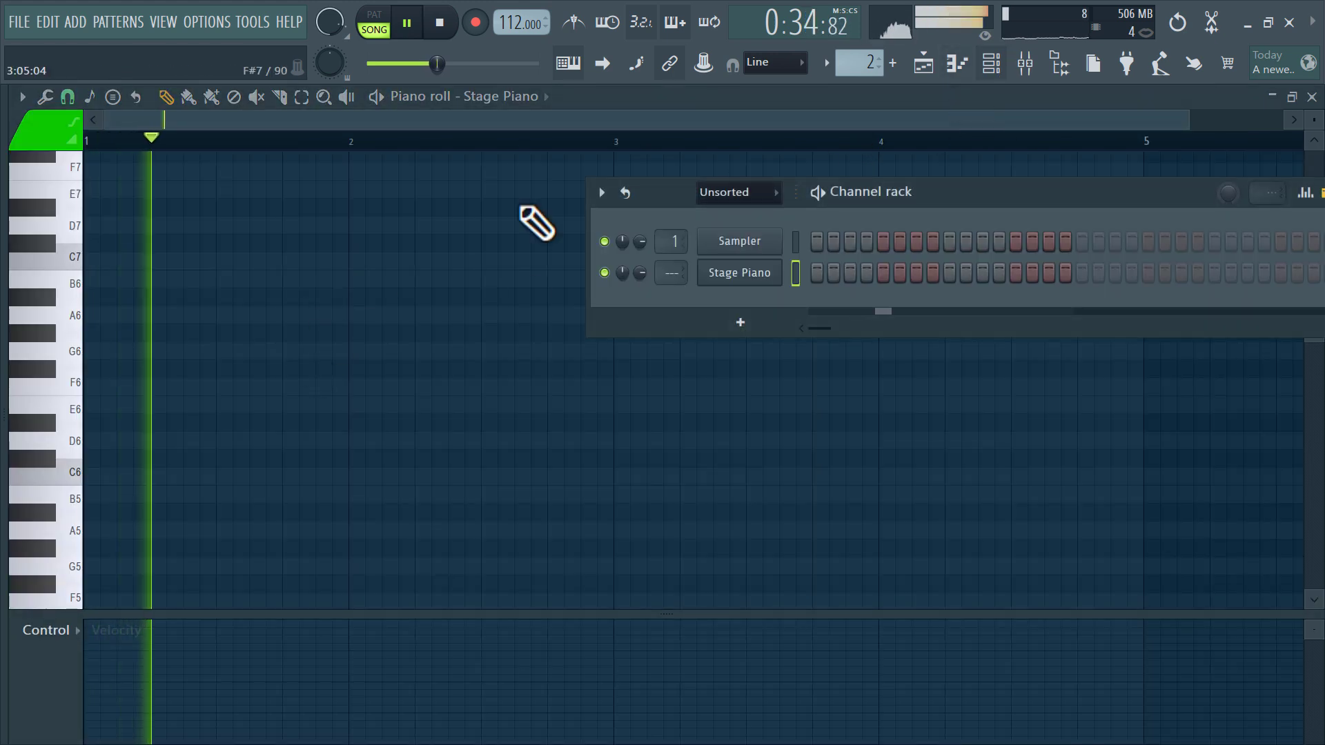
click(752, 275)
click(319, 385)
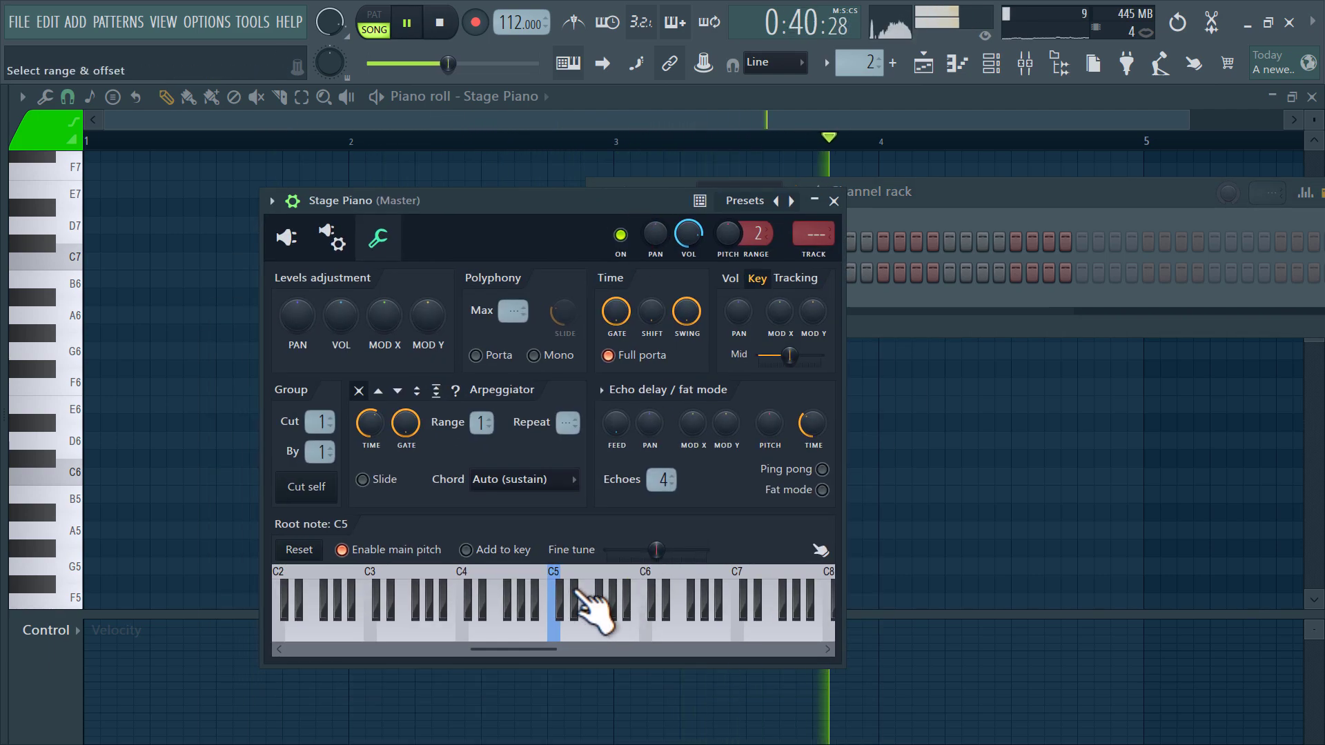
click(816, 236)
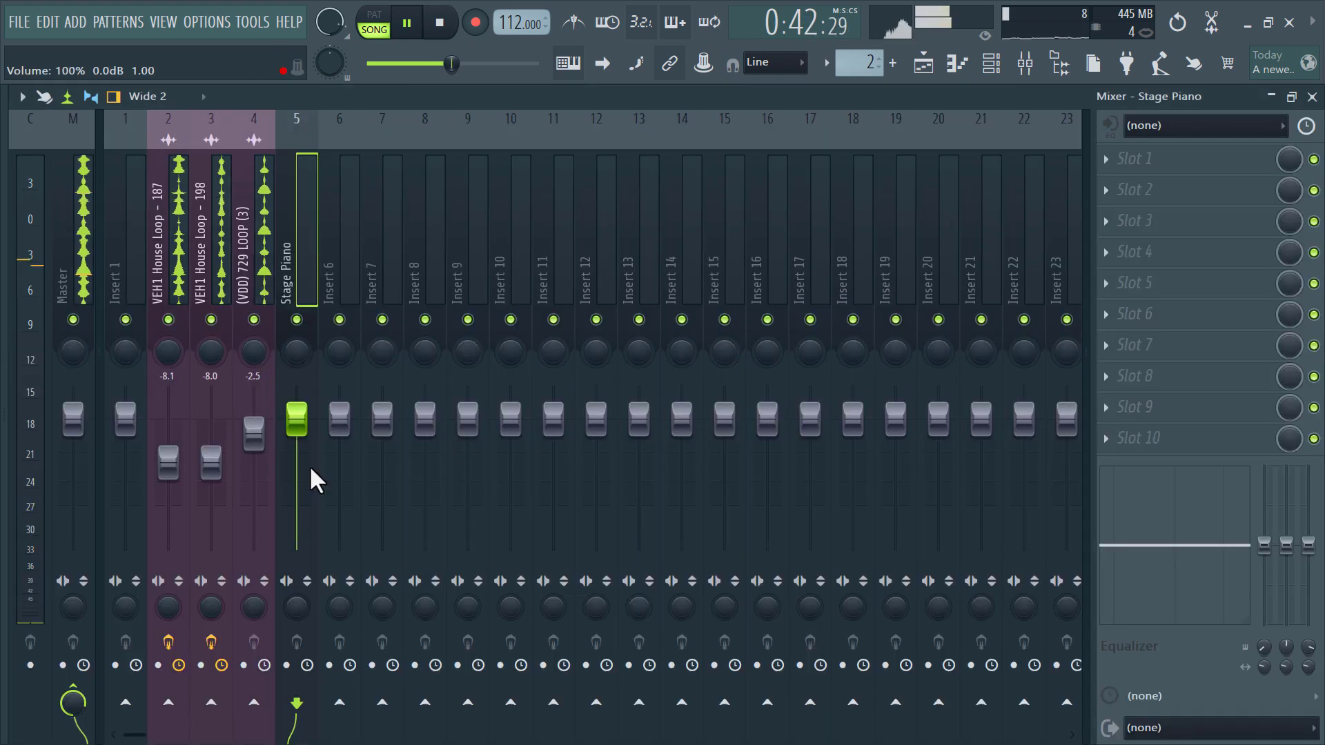
Record a Stage Piano performance as notes and automation into Pattern 2, starting song playback at bar 13
click(925, 64)
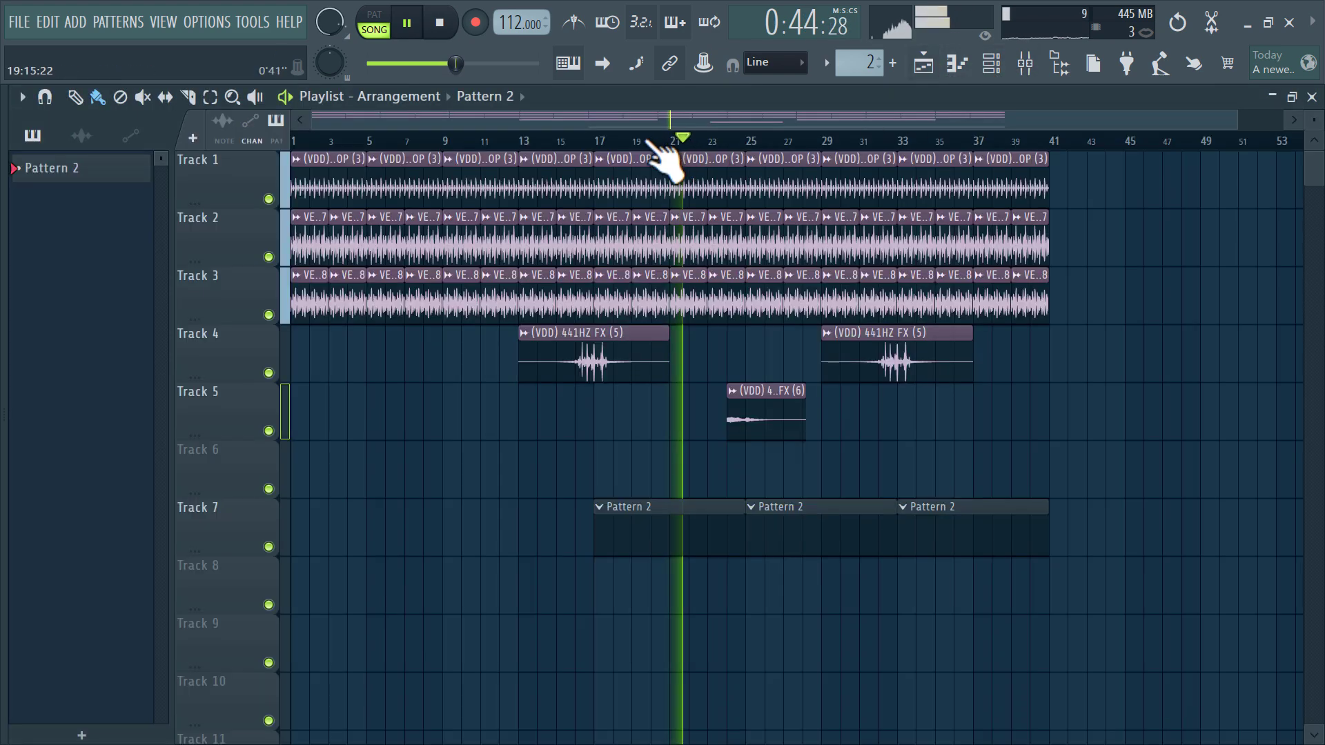
click(518, 141)
click(474, 22)
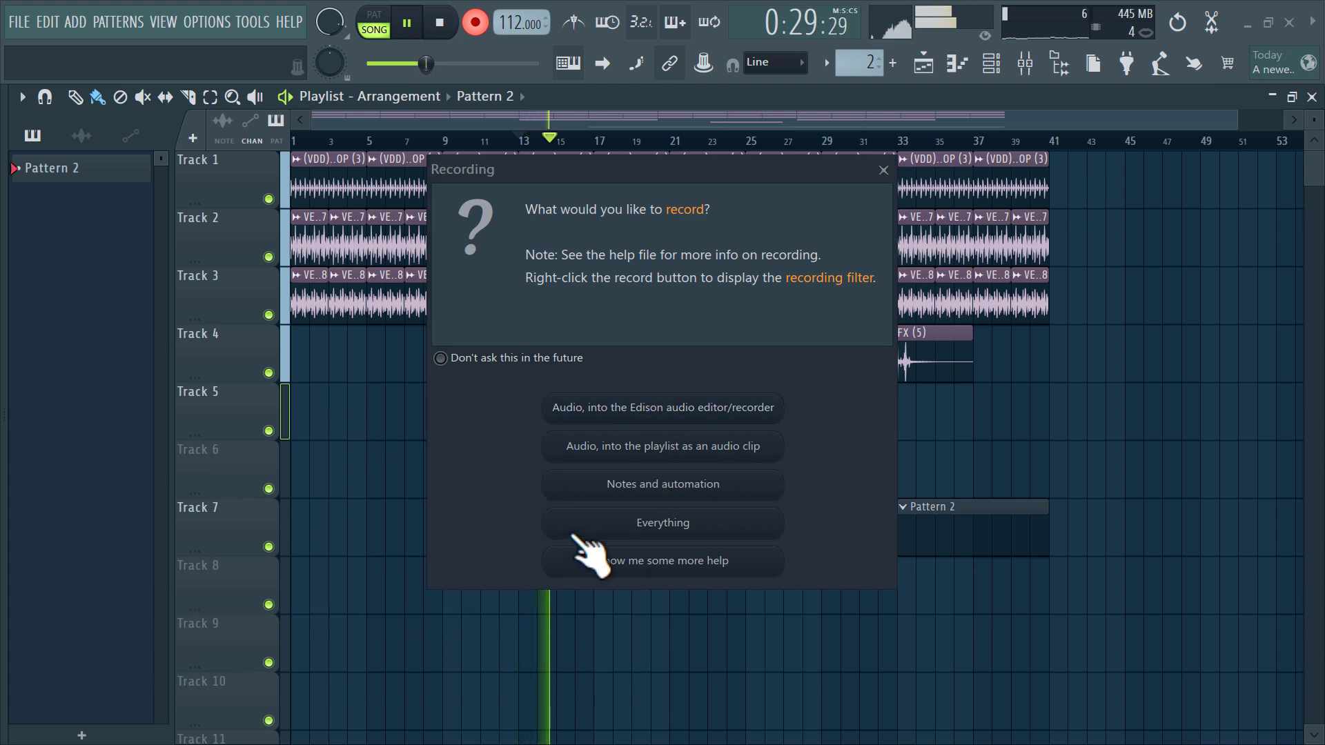
click(662, 484)
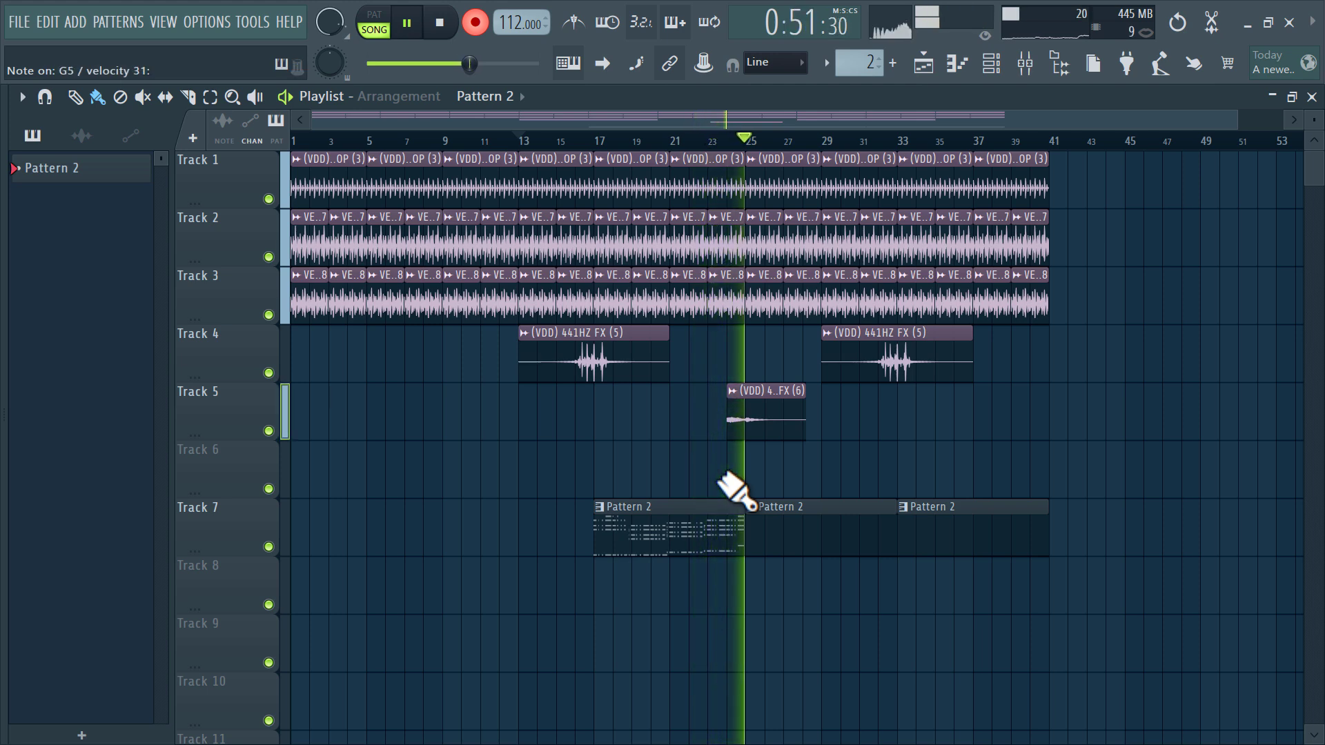
key(space)
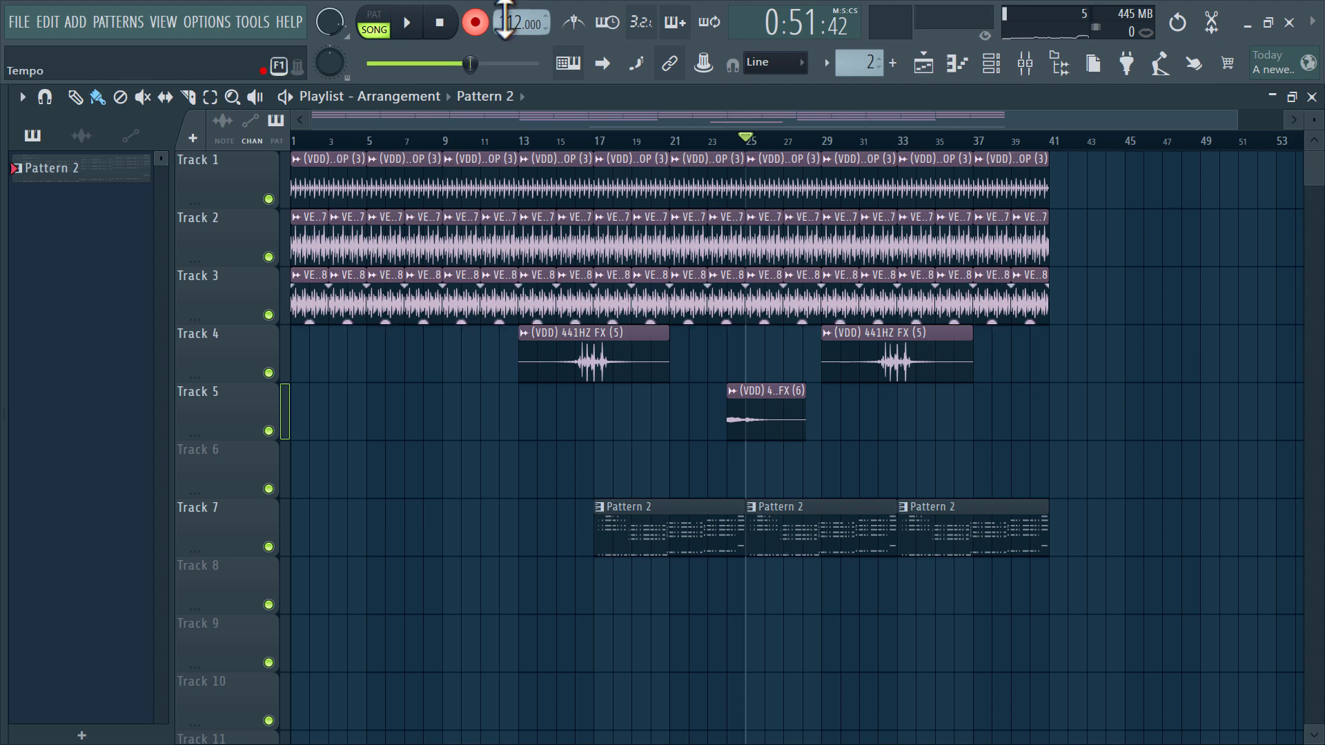
Quantize the recorded Stage Piano notes of Pattern 2 while the song plays from before the piano entry
key(space)
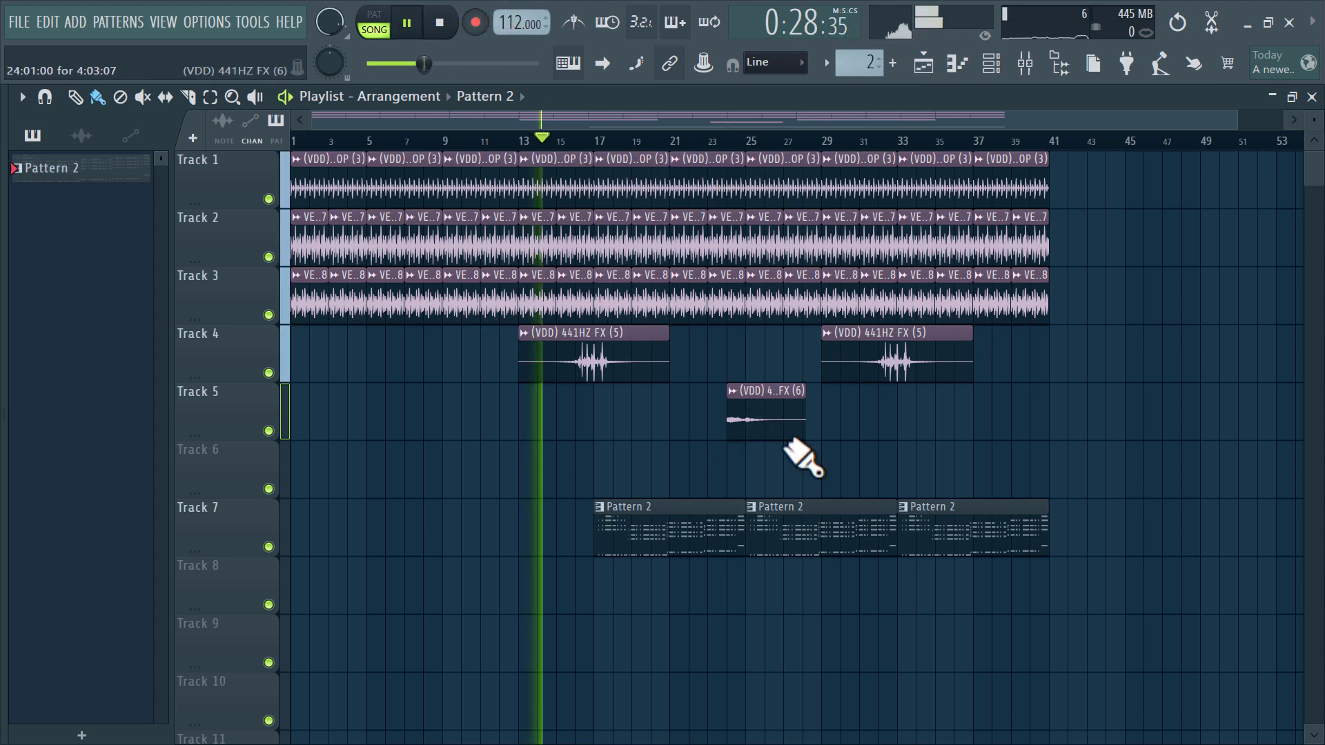
double_click(680, 541)
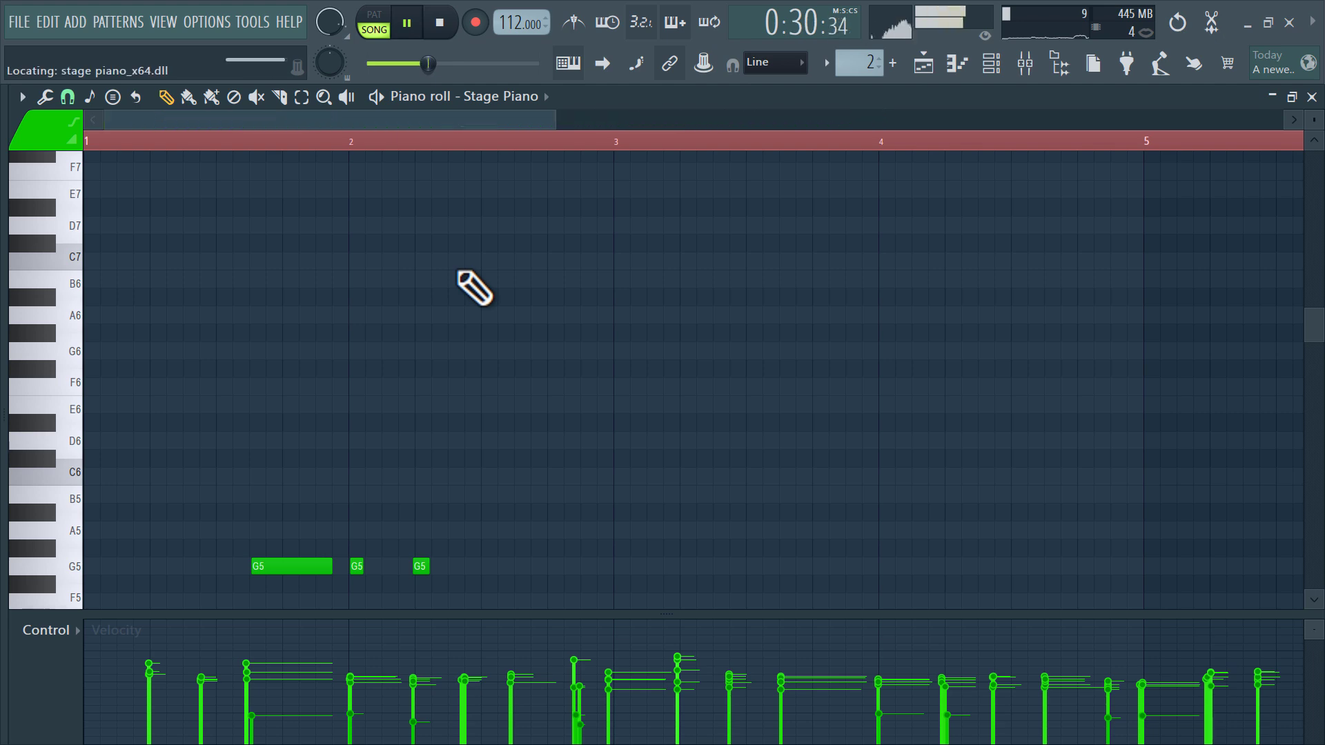
key(alt+q)
click(771, 510)
Examine the pitch and timing of the quantized Stage Piano chords and bass notes across Pattern 2 during playback
scroll(784, 533, down, 4)
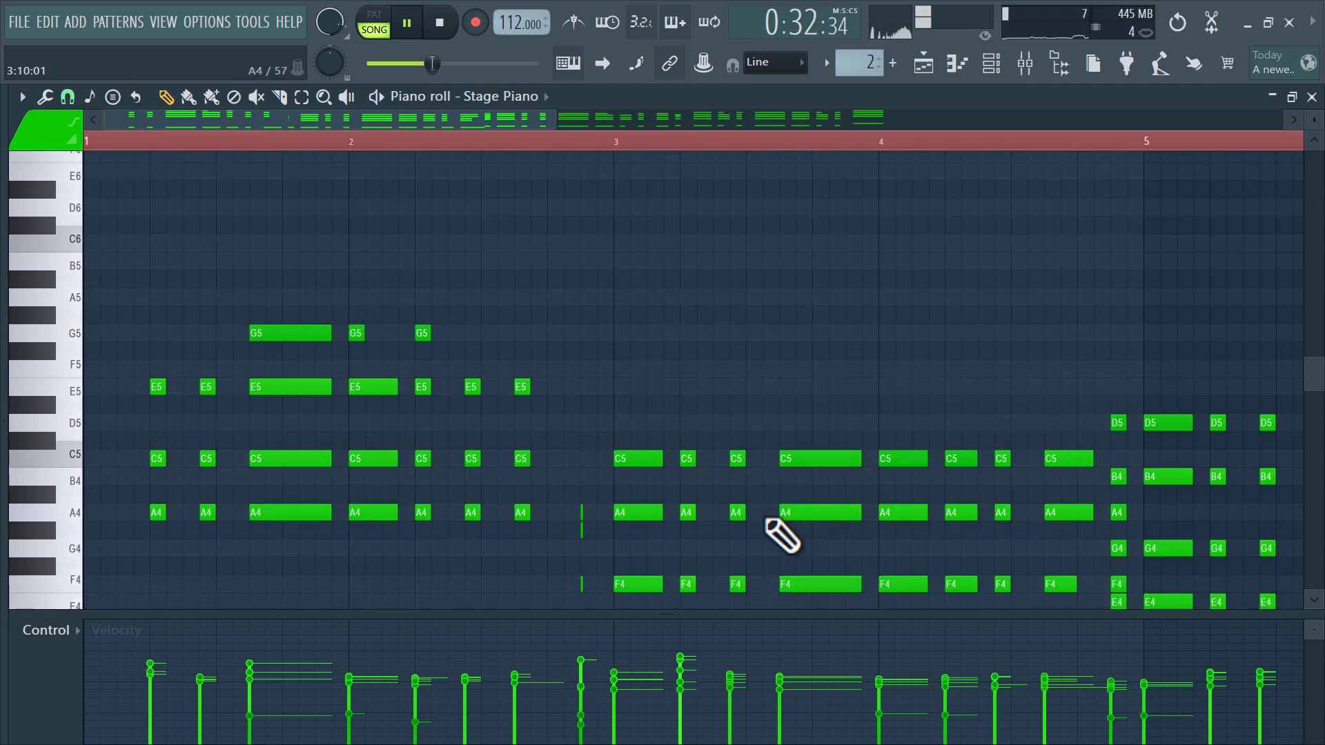
scroll(675, 430, down, 4)
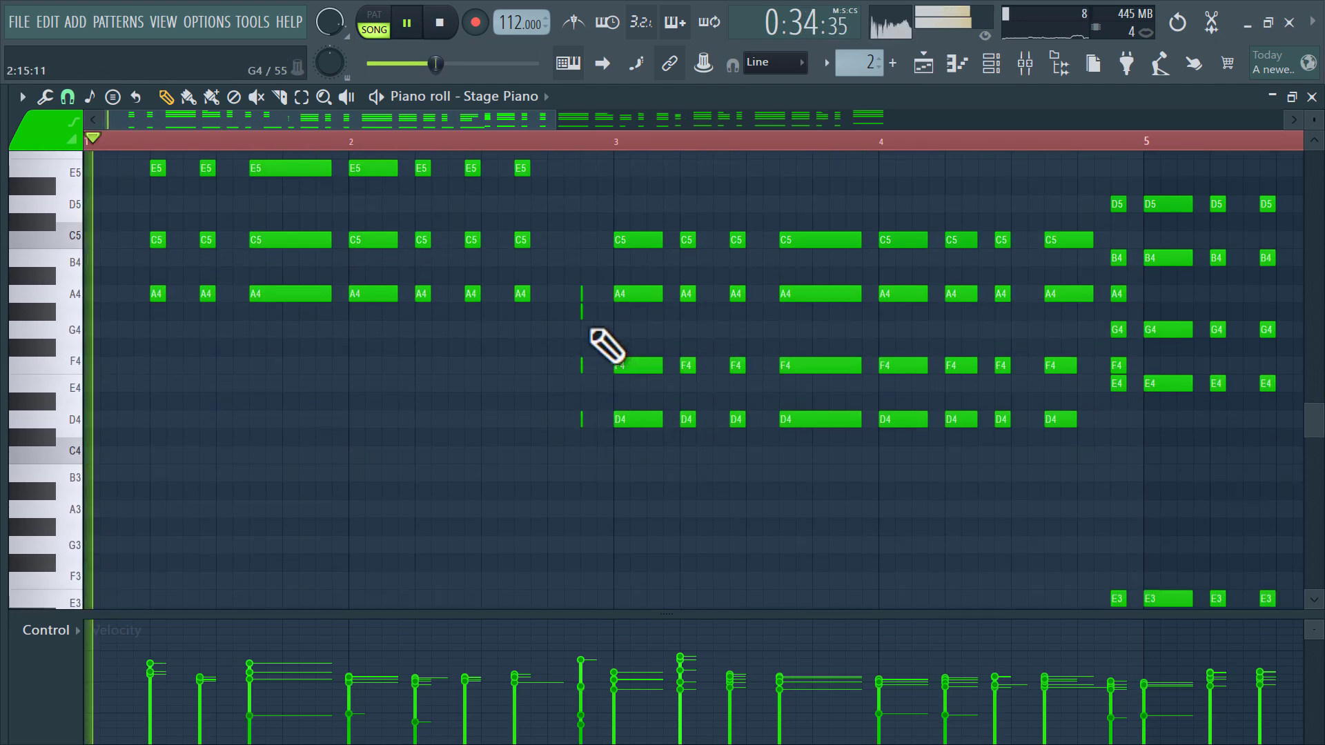
ctrl+scroll(590, 330, up, 4)
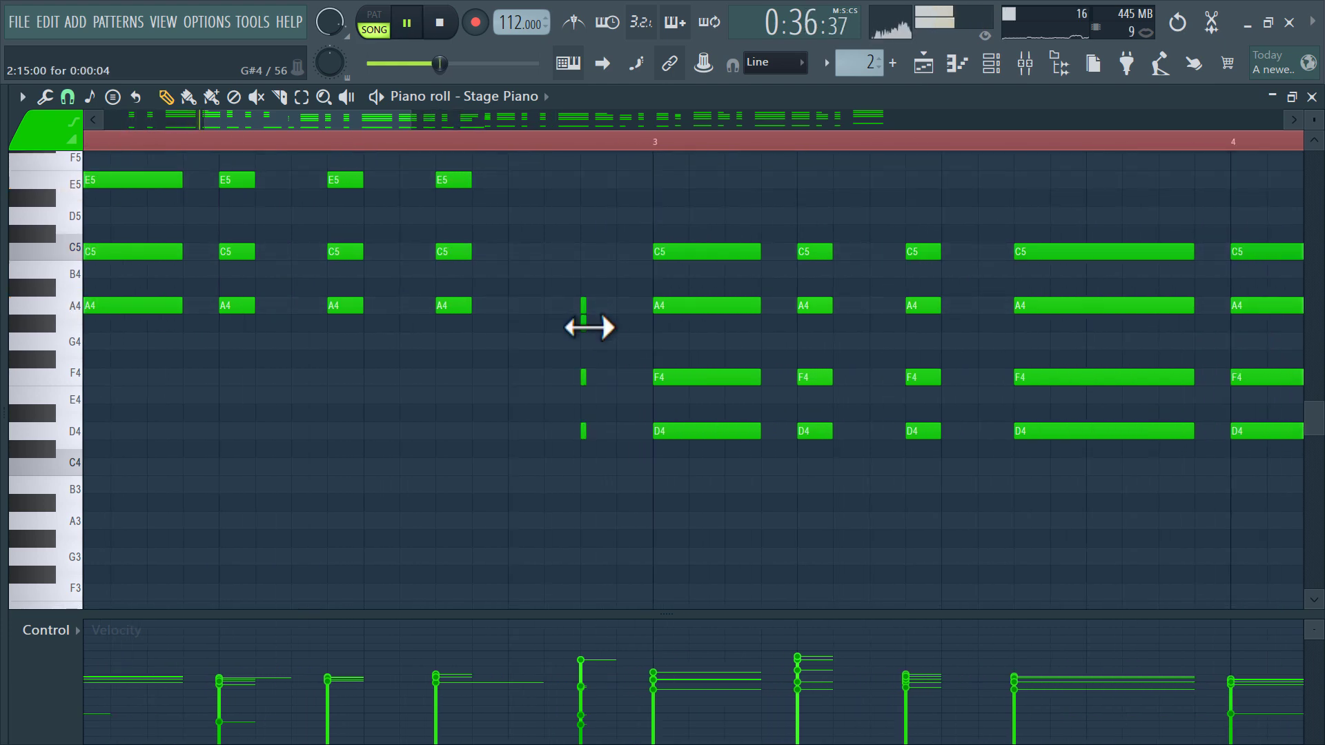
ctrl+scroll(630, 304, down, 3)
scroll(638, 383, down, 3)
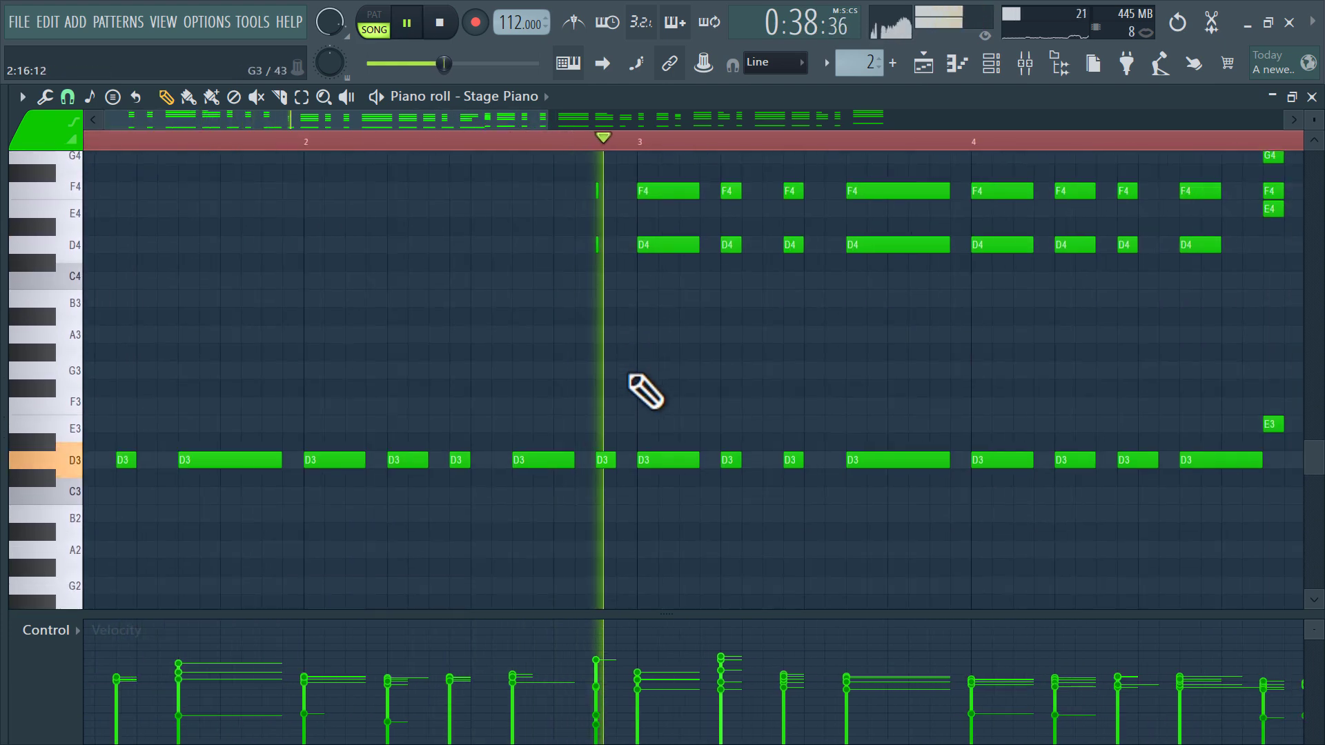
ctrl+scroll(635, 381, down, 3)
scroll(634, 381, up, 4)
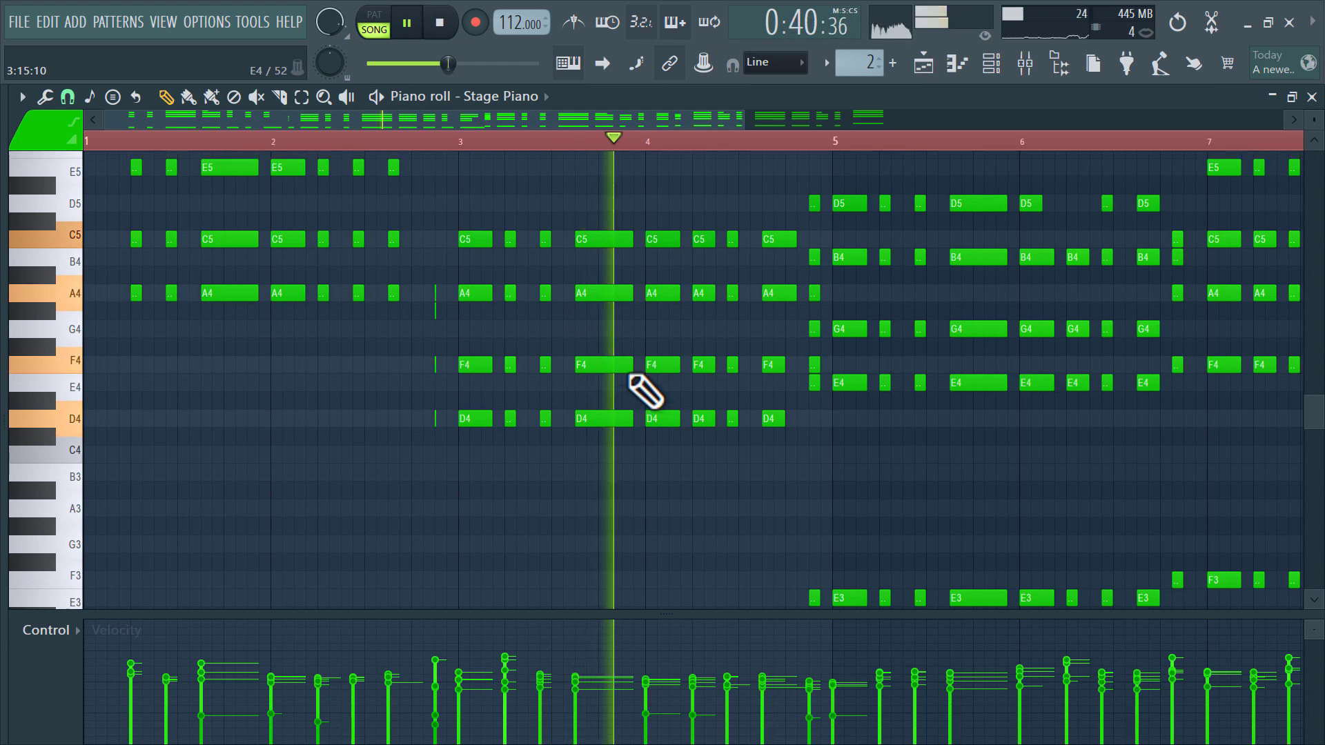
ctrl+scroll(645, 392, up, 2)
scroll(645, 392, up, 2)
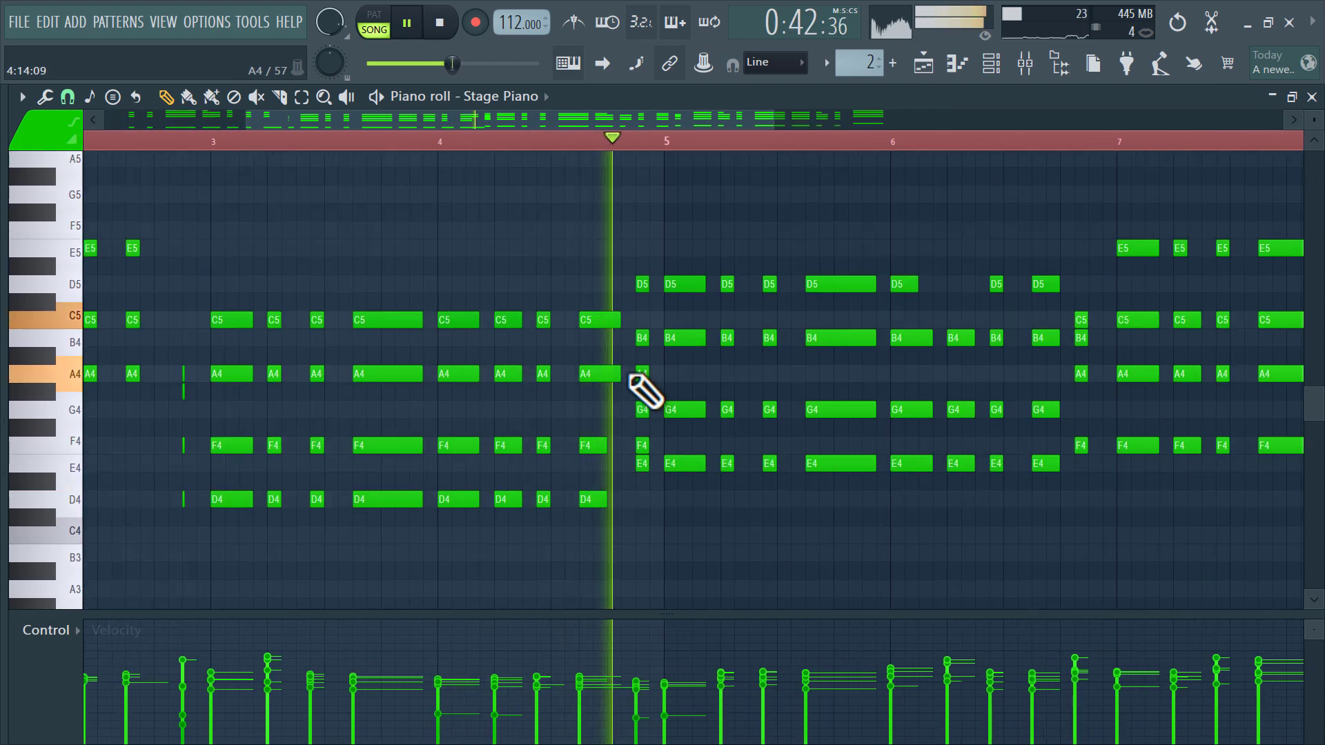
ctrl+scroll(642, 388, down, 6)
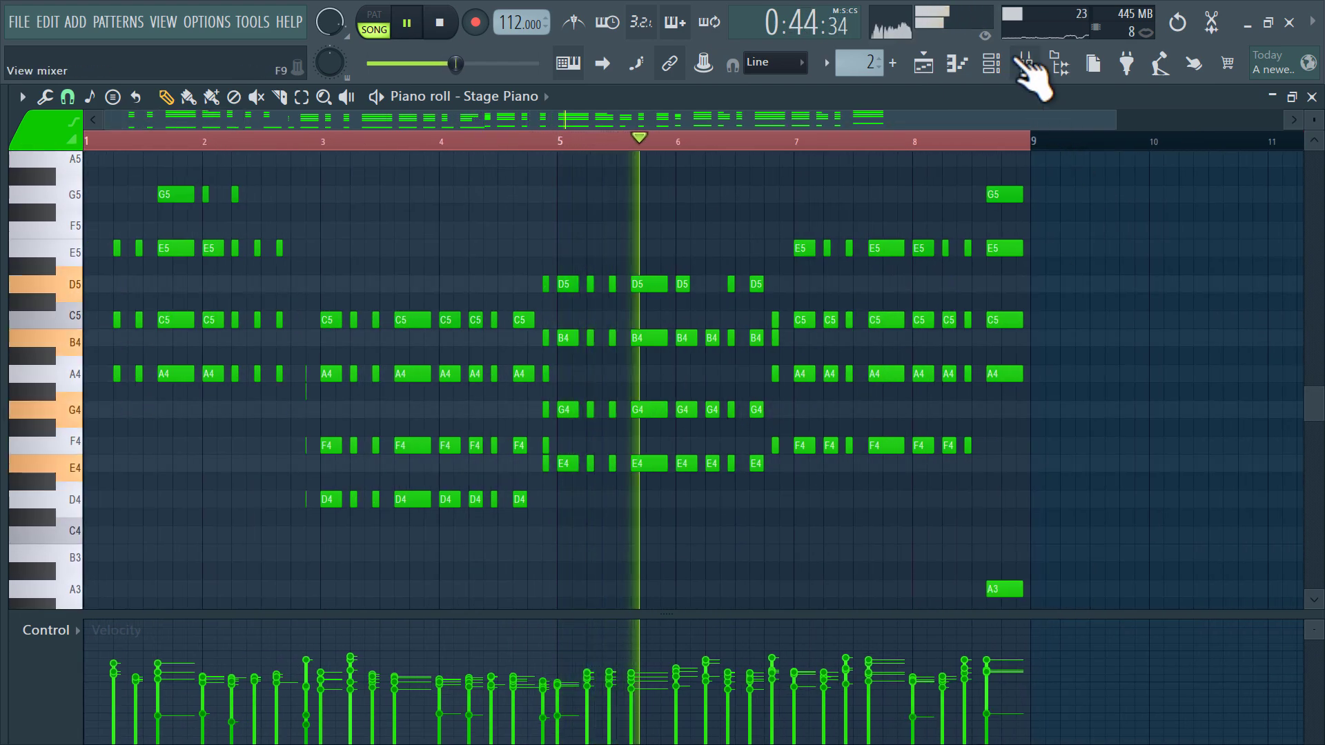
Set the mixer volume of Stage Piano to -5.8 dB and show the channel rack
click(1023, 64)
key(F6)
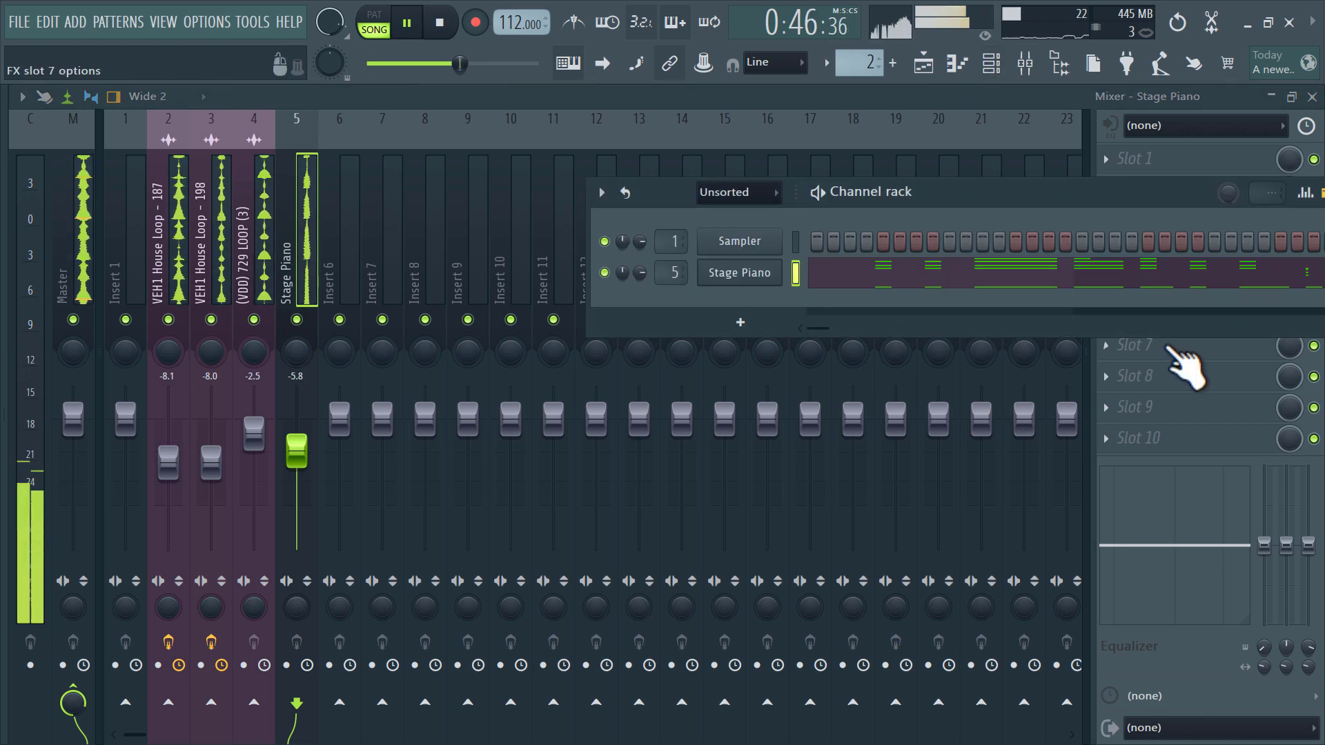
Create Pattern 3 and place it repeatedly on Track 8 of the playlist from bar 25 to bar 41
click(1171, 347)
click(516, 595)
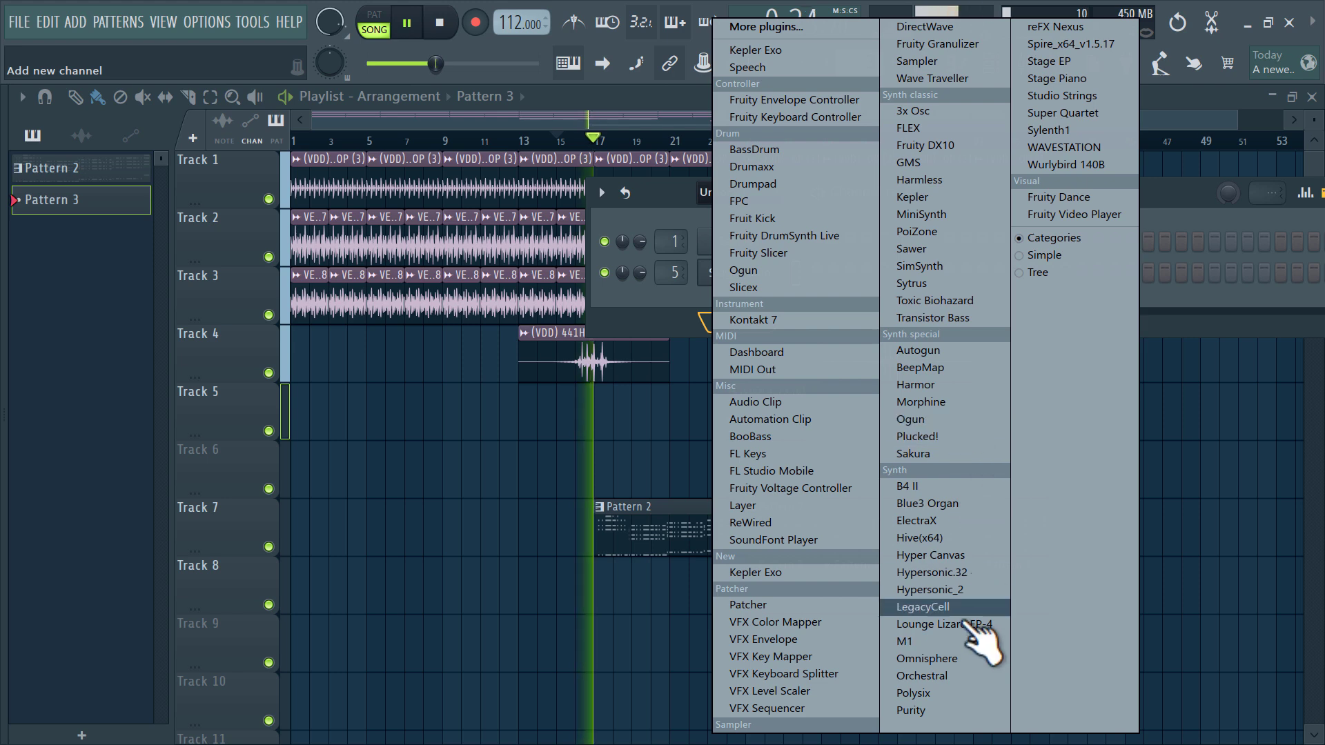
Add a Purity instrument channel for Pattern 3 and open its preset list
click(960, 710)
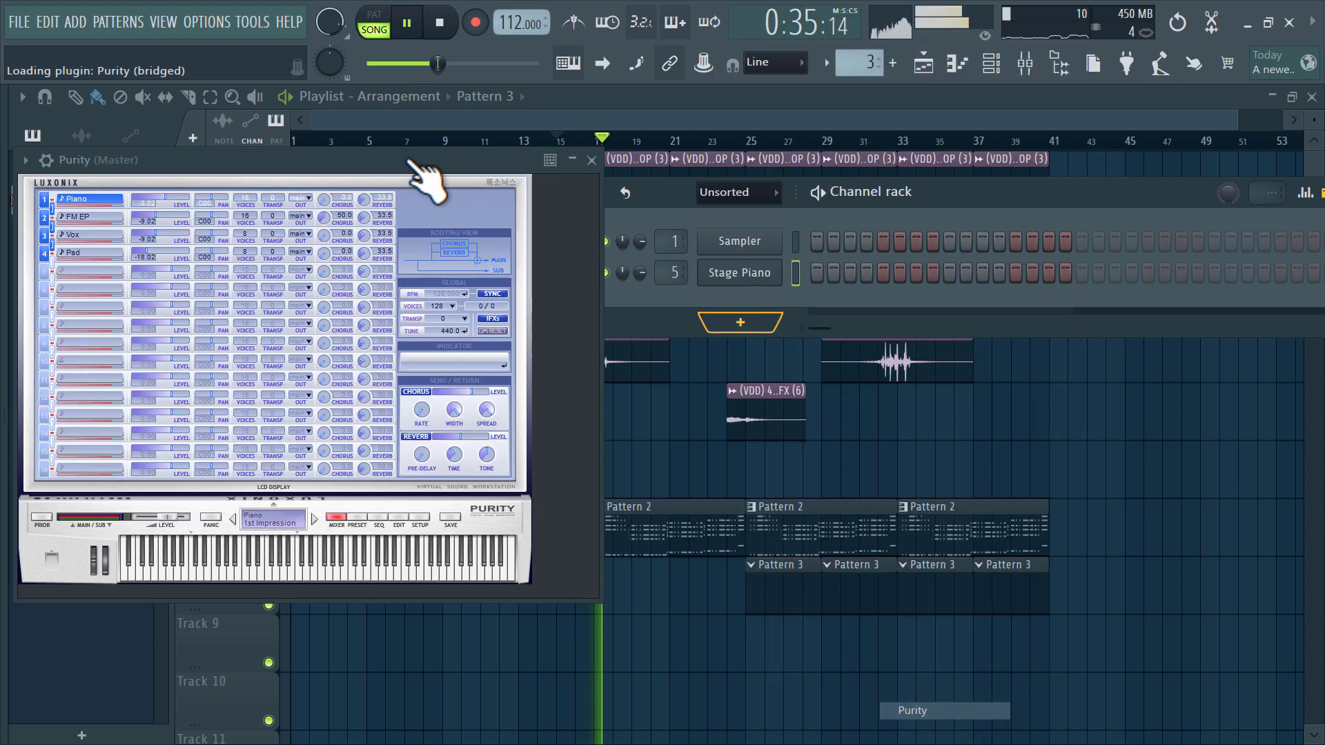
drag(352, 162, 821, 120)
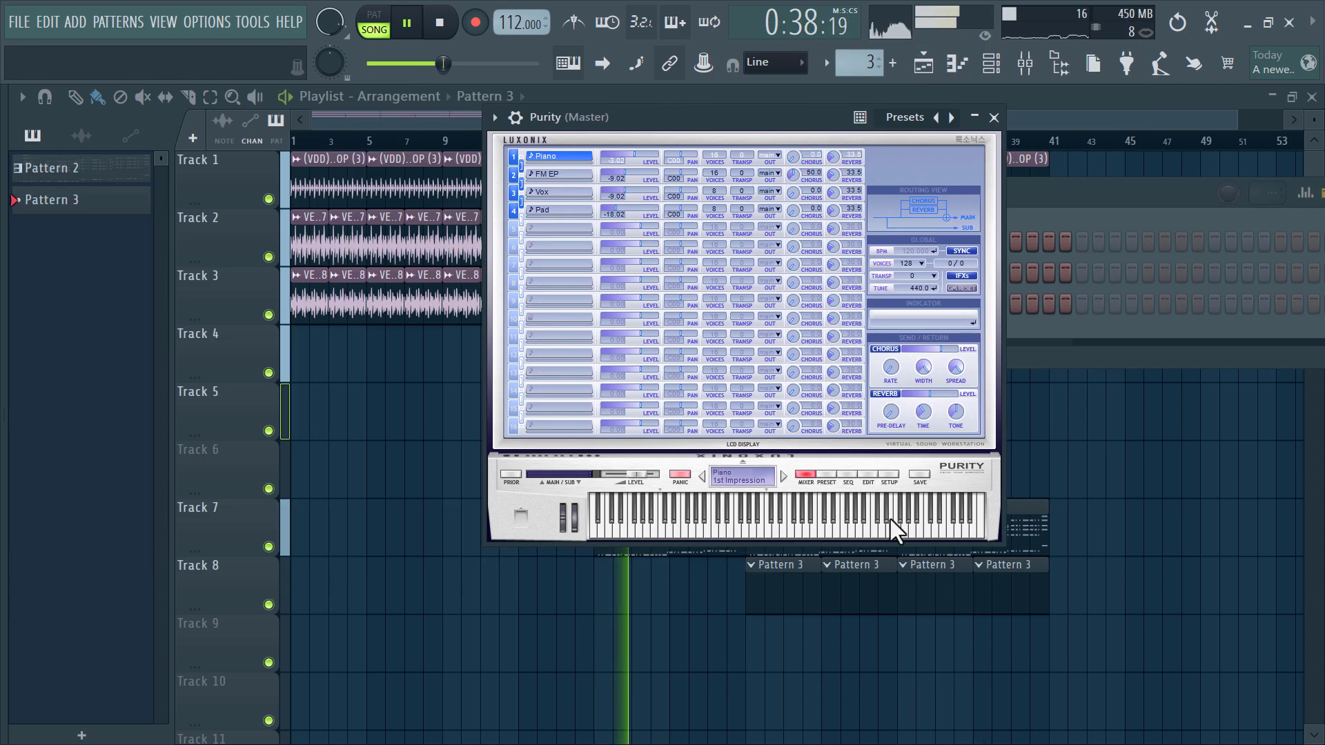
click(826, 474)
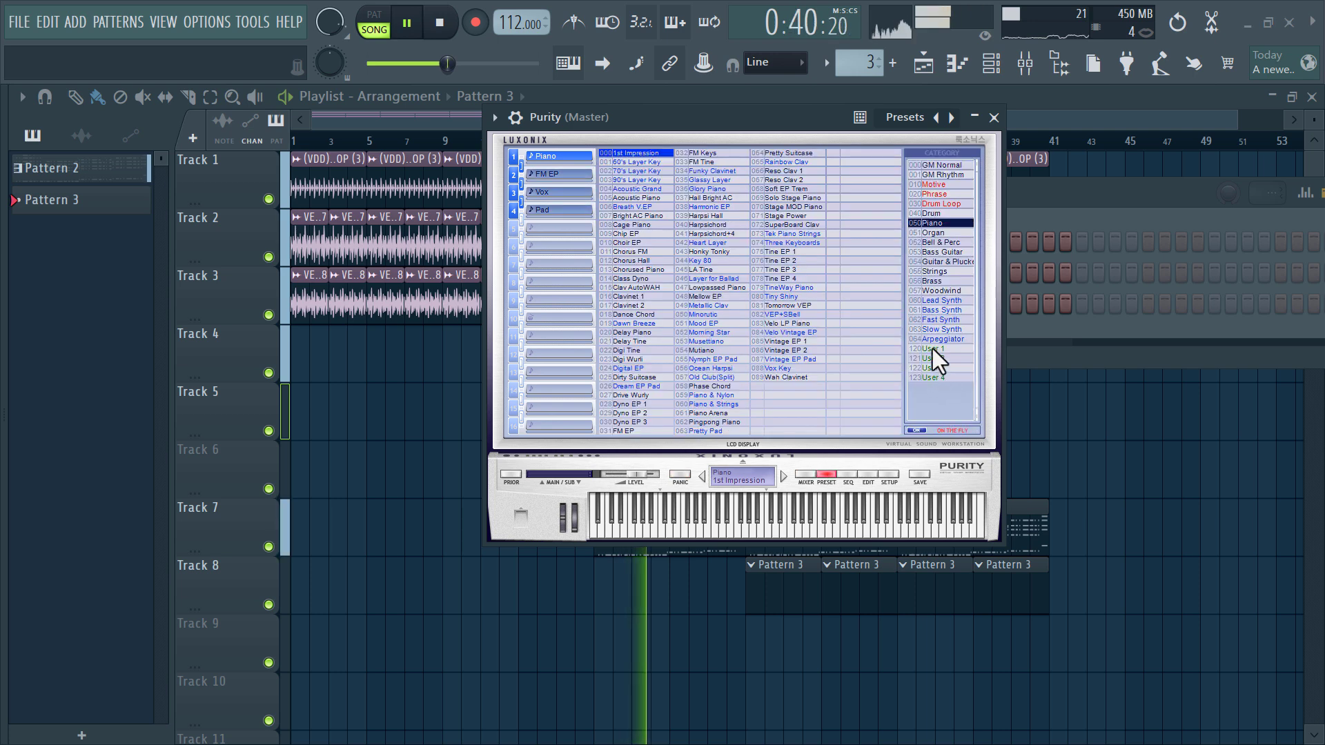
Choose the Slow Synth category in Purity and reduce Pattern 3's four-bar chord to E3, A3 and E4, all starting at bar 1
click(932, 329)
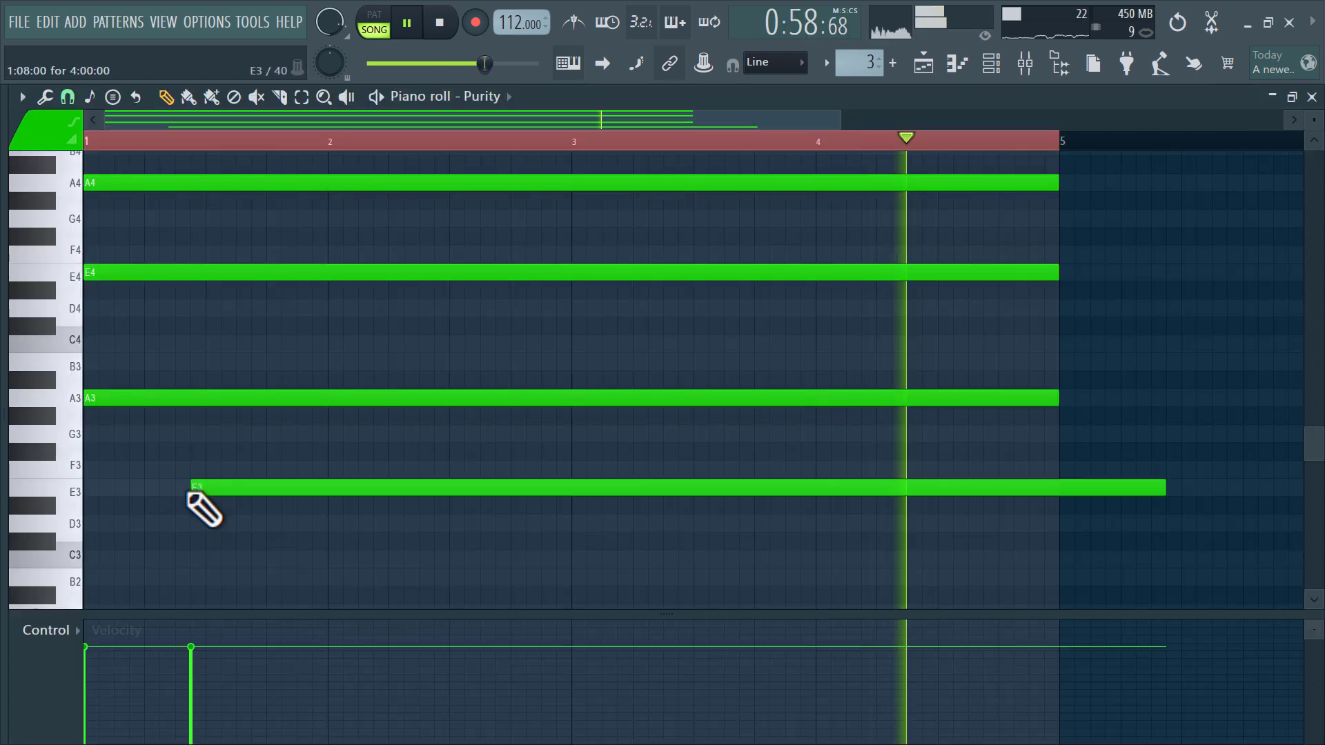
drag(200, 503, 74, 509)
scroll(331, 366, up, 2)
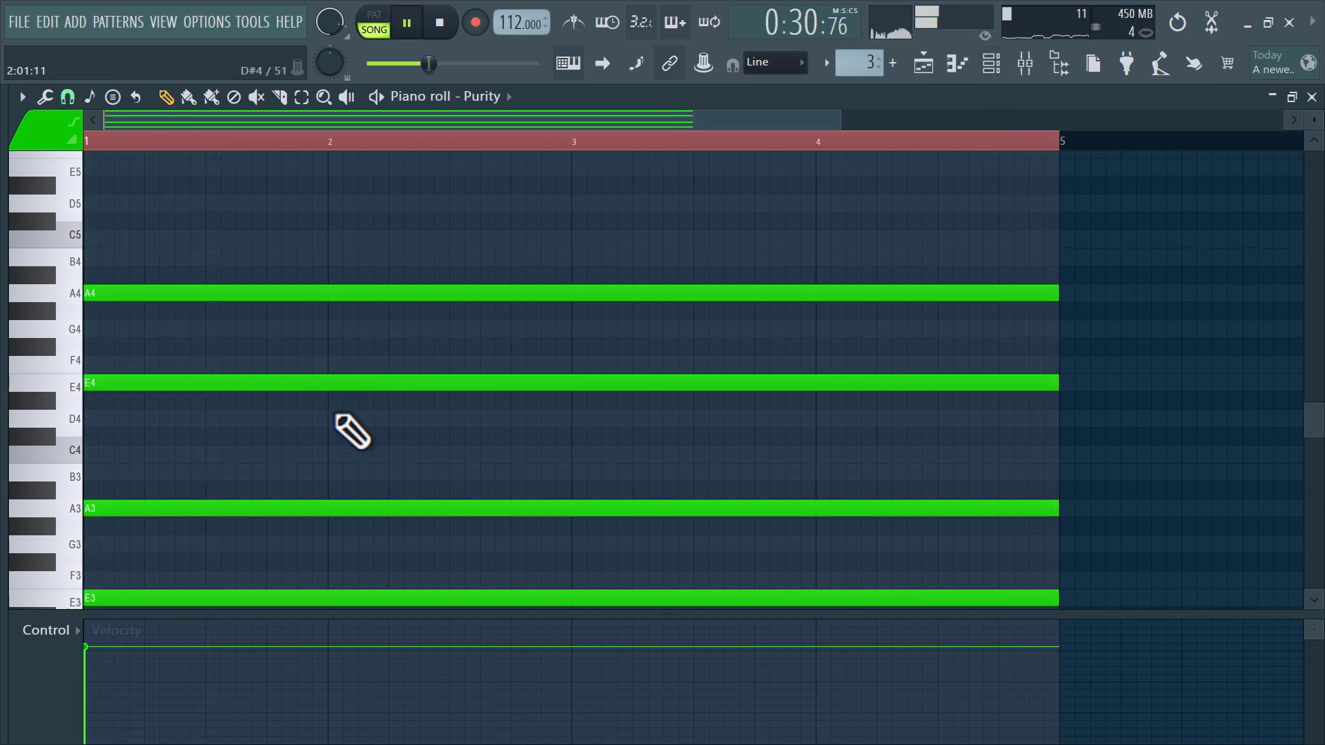
right_click(351, 294)
Route the Purity channel to mixer track 6 and set its volume to -11.4 dB
click(994, 64)
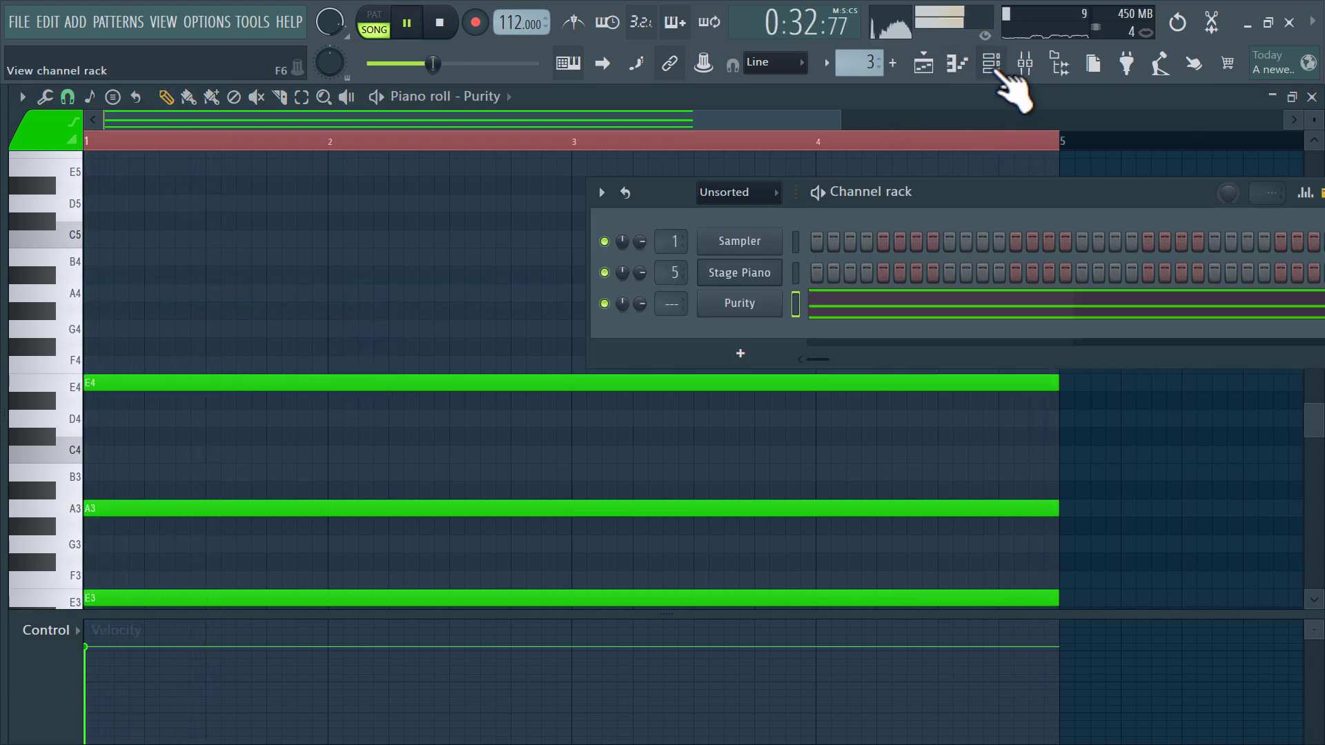
click(748, 303)
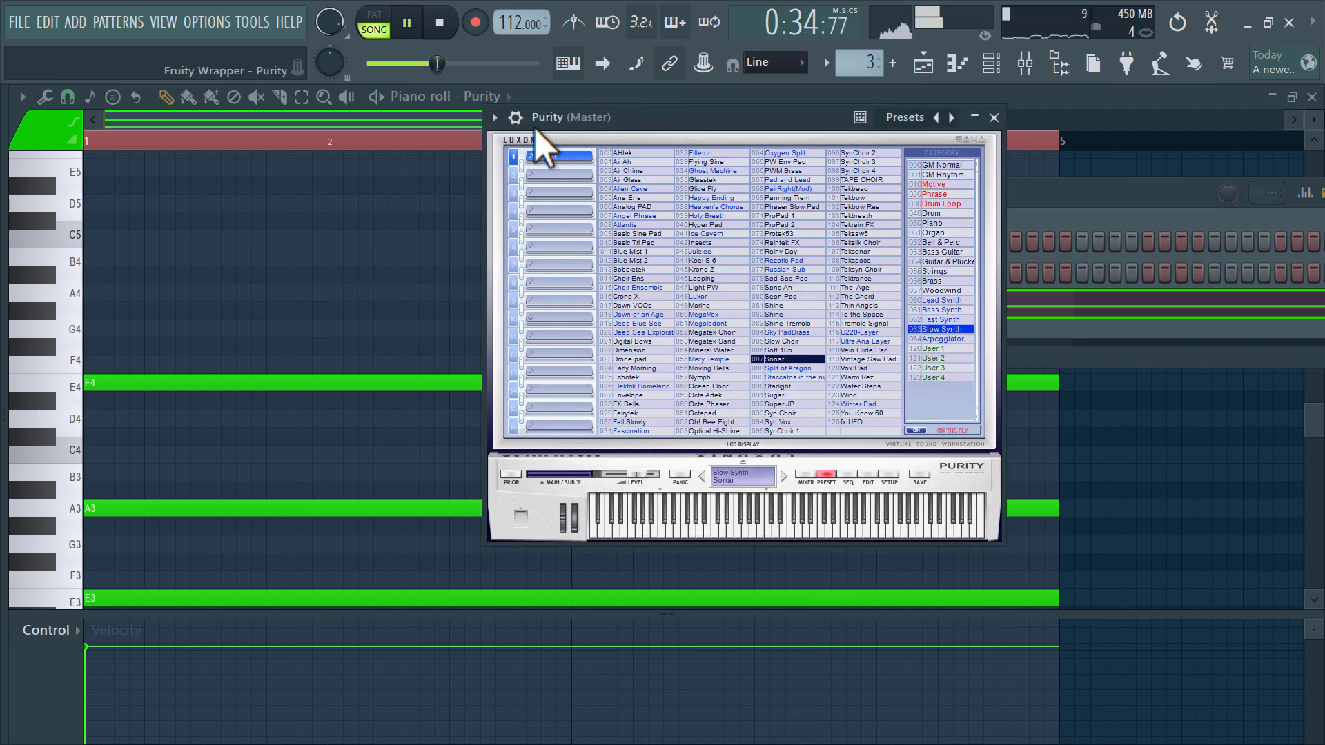
click(598, 155)
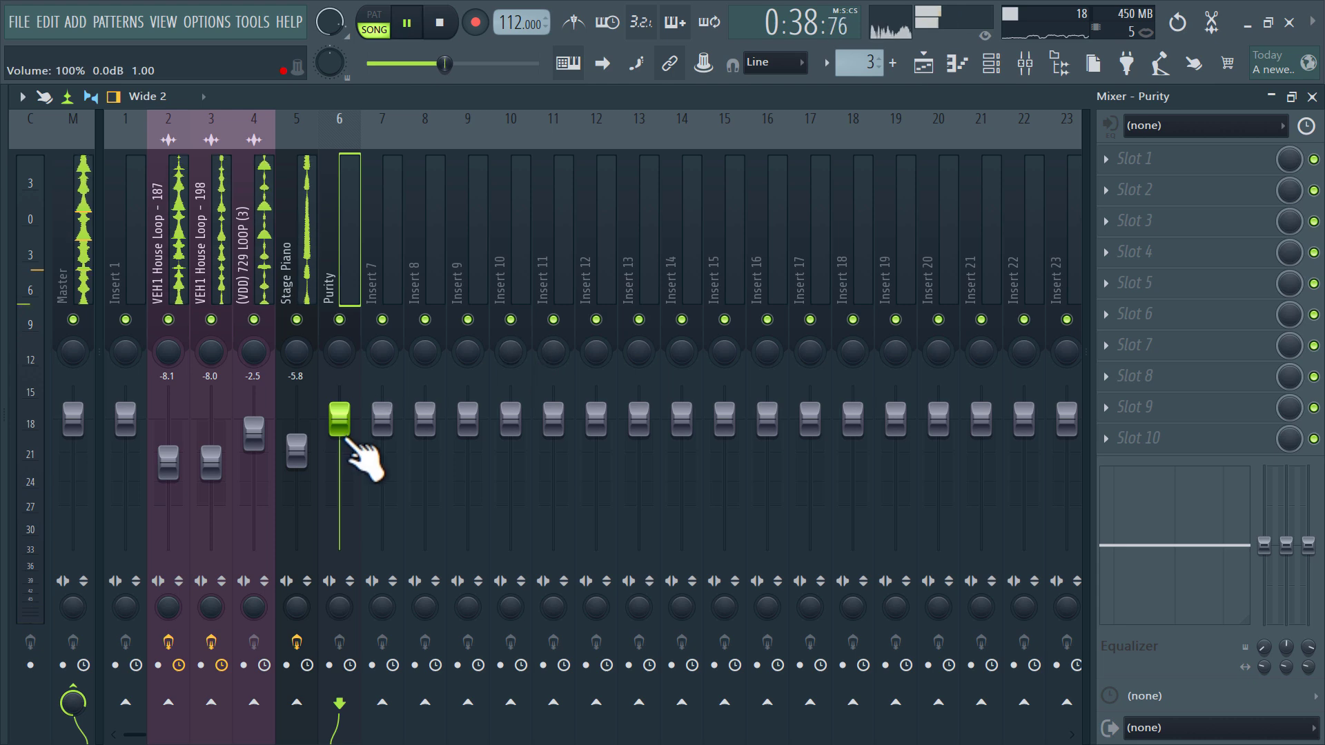
drag(342, 429, 343, 488)
Add Fruity Parametric EQ 2 to effect slot 2 of the Purity mixer track and adjust its low band
click(1145, 192)
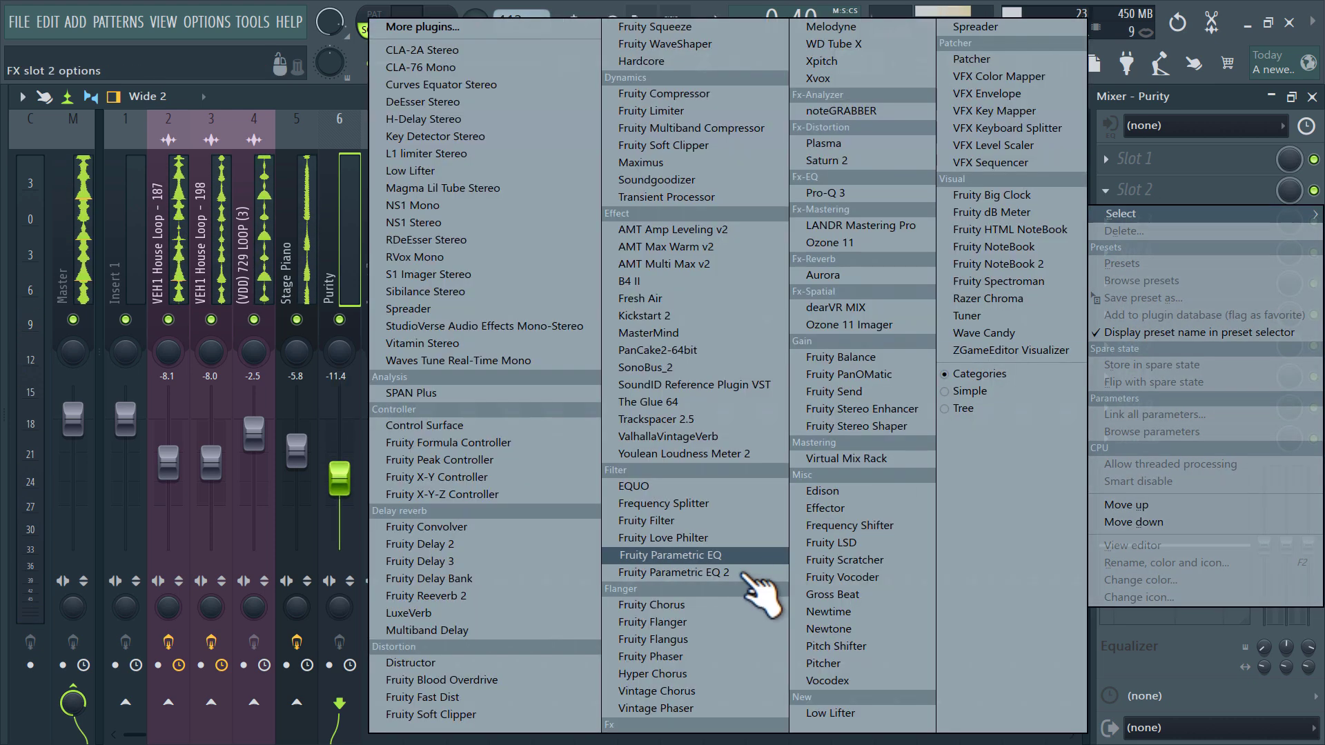
click(745, 572)
drag(297, 530, 414, 642)
Add Fruity Delay Bank at 46% wet to slot 3 of the Stage Piano mixer track and set Purity's volume to -9.4 dB
click(310, 241)
click(1181, 235)
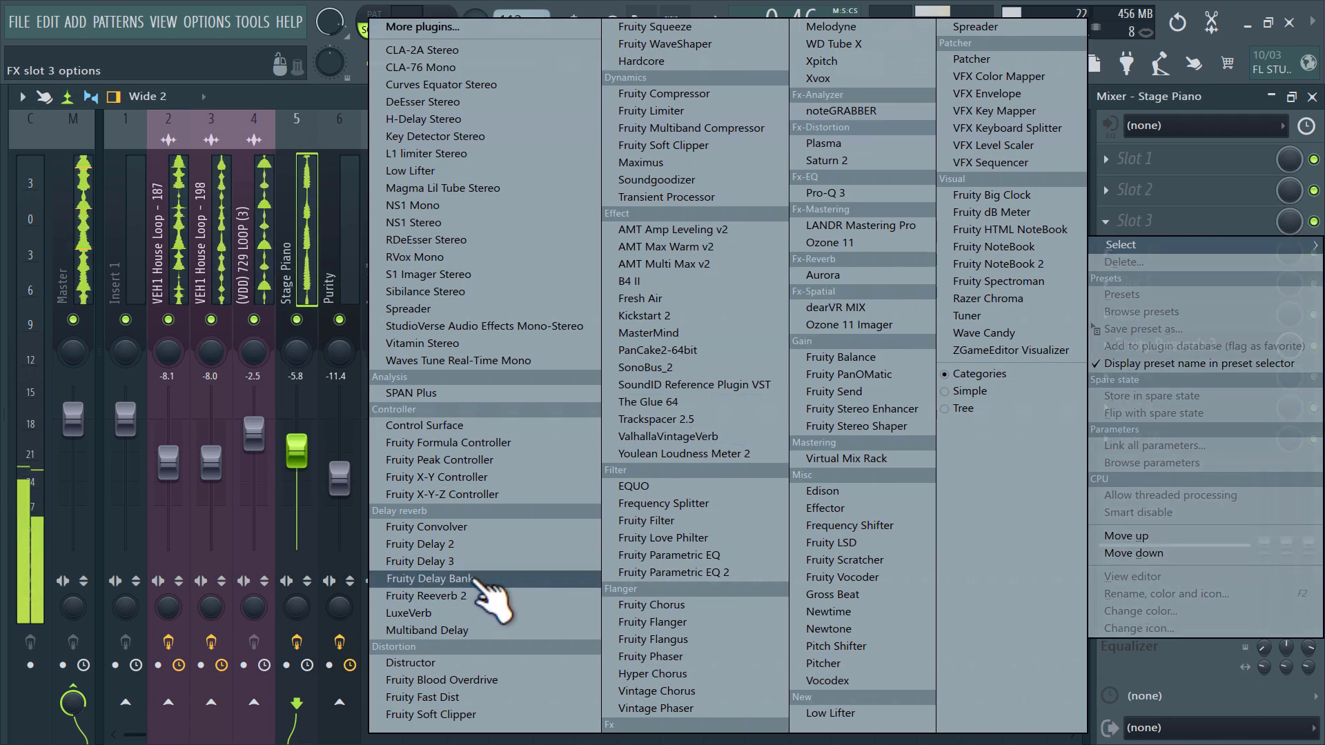
click(494, 585)
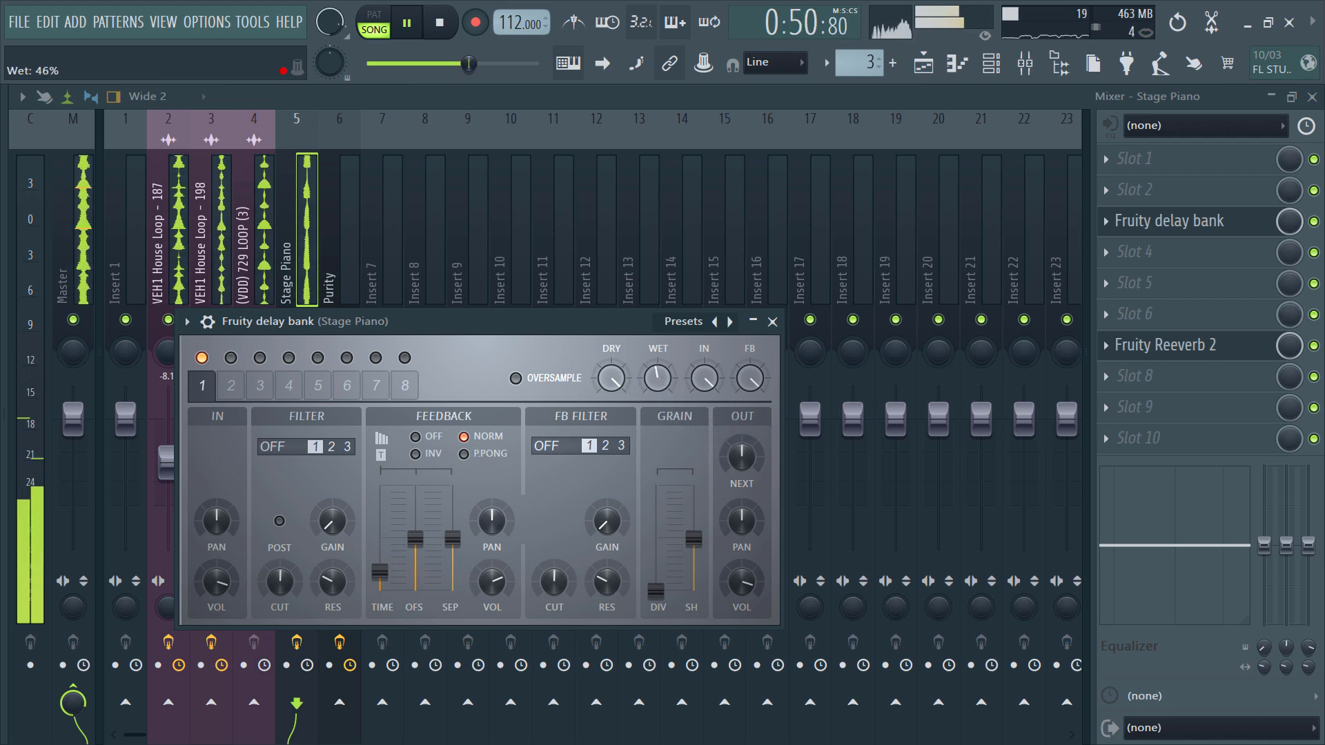
click(772, 322)
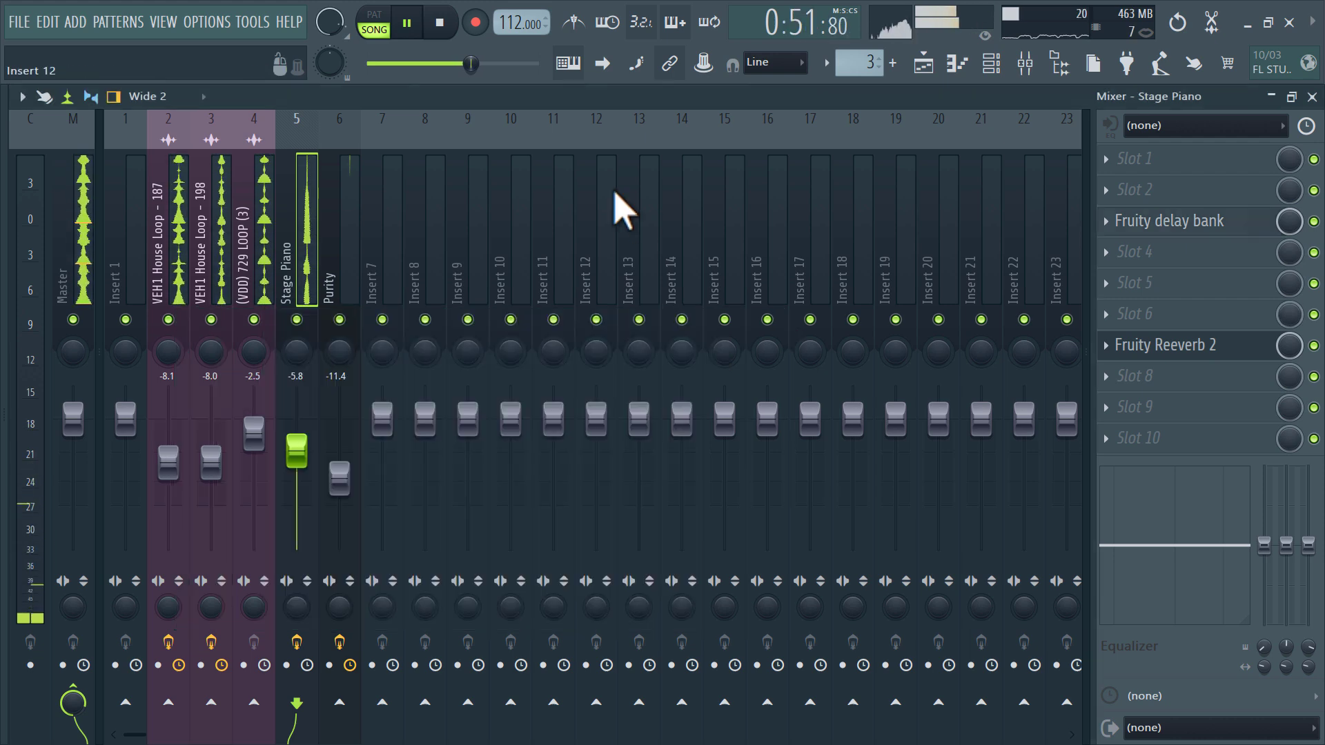
click(358, 254)
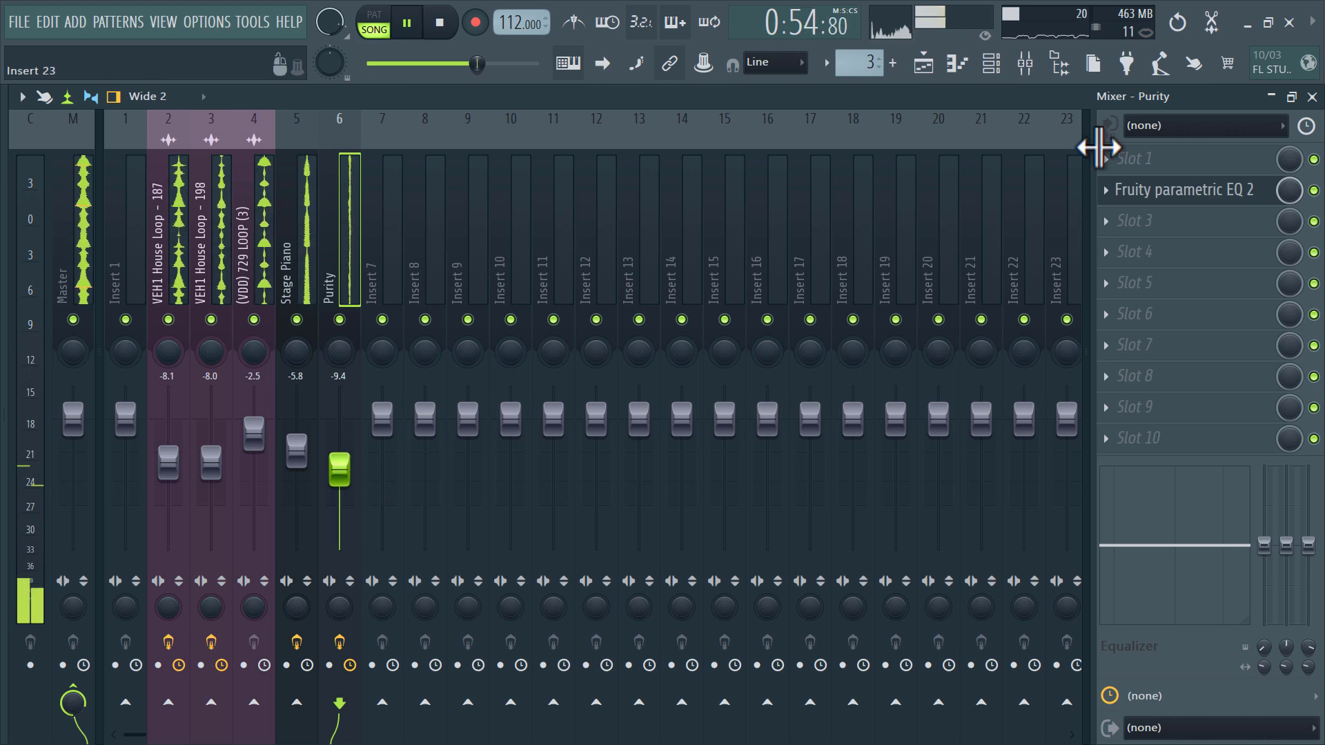
Create Pattern 4 and place it repeatedly on Track 9 of the playlist from bar 33 to bar 57
click(925, 64)
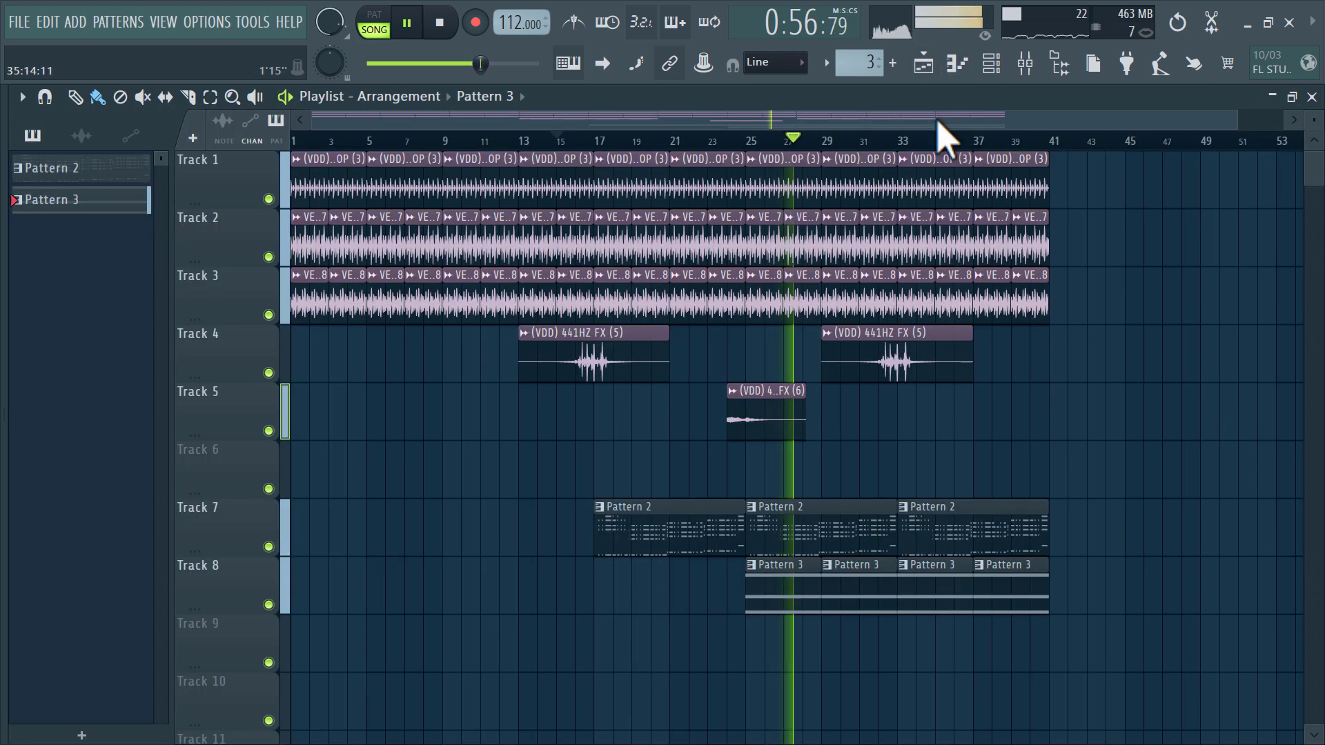
scroll(865, 62, up, 1)
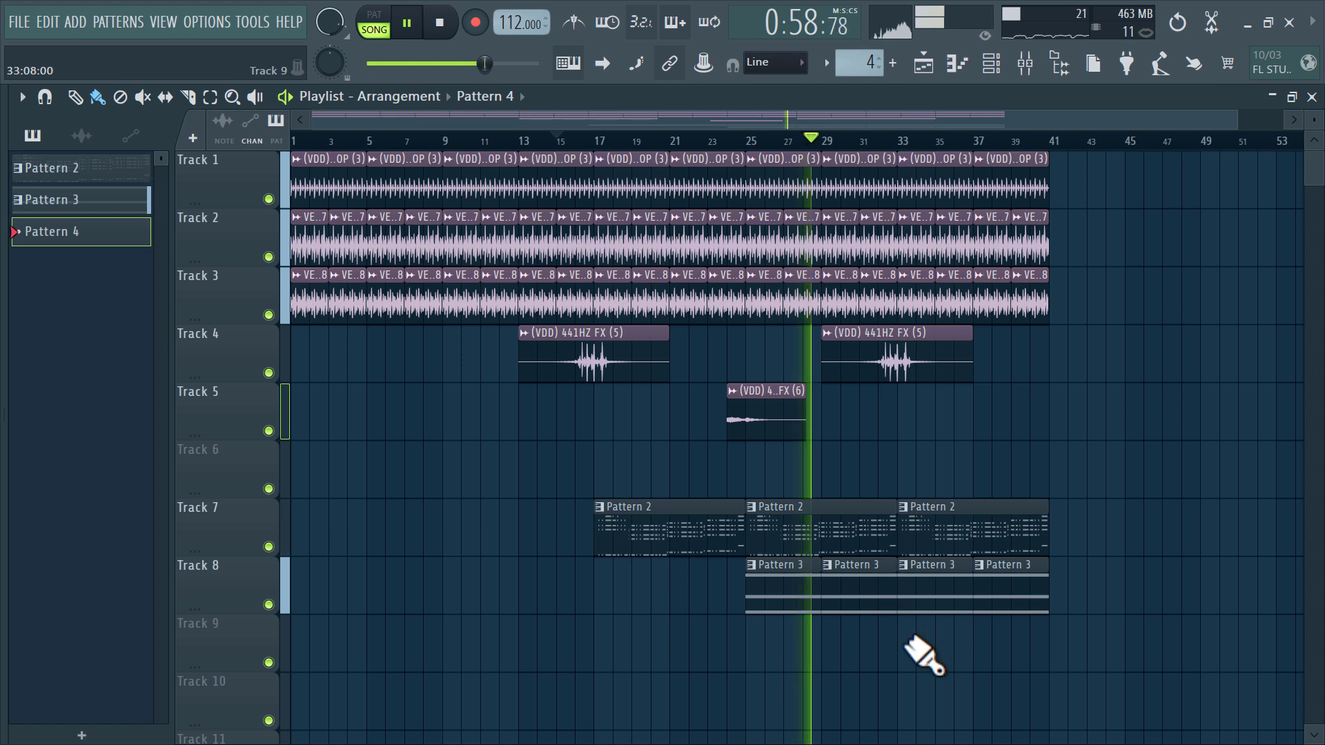
drag(911, 643, 1232, 652)
Duplicate the loop clips of bars 33 to 41 on Tracks 1 to 3 twice, extending them to bar 57
click(211, 96)
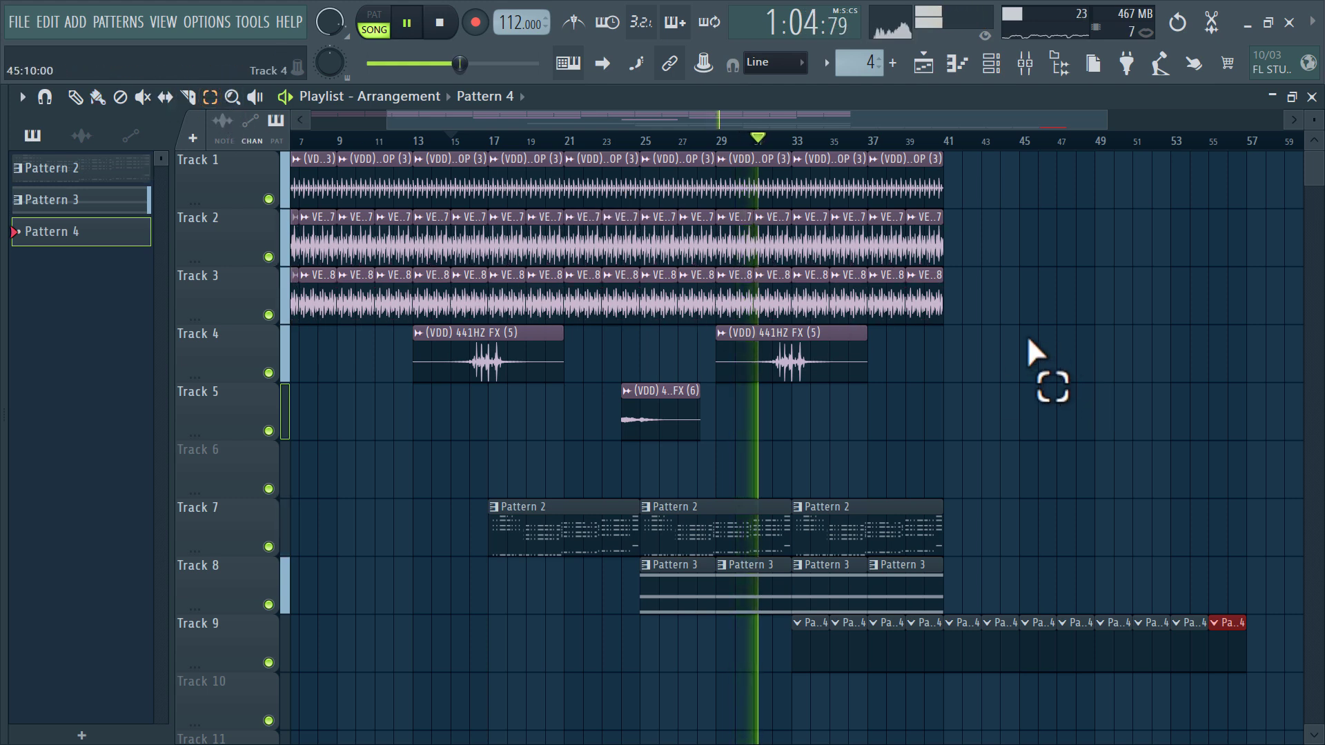
drag(1024, 383, 803, 151)
drag(962, 323, 808, 147)
key(ctrl+b)
key(ctrl+b)
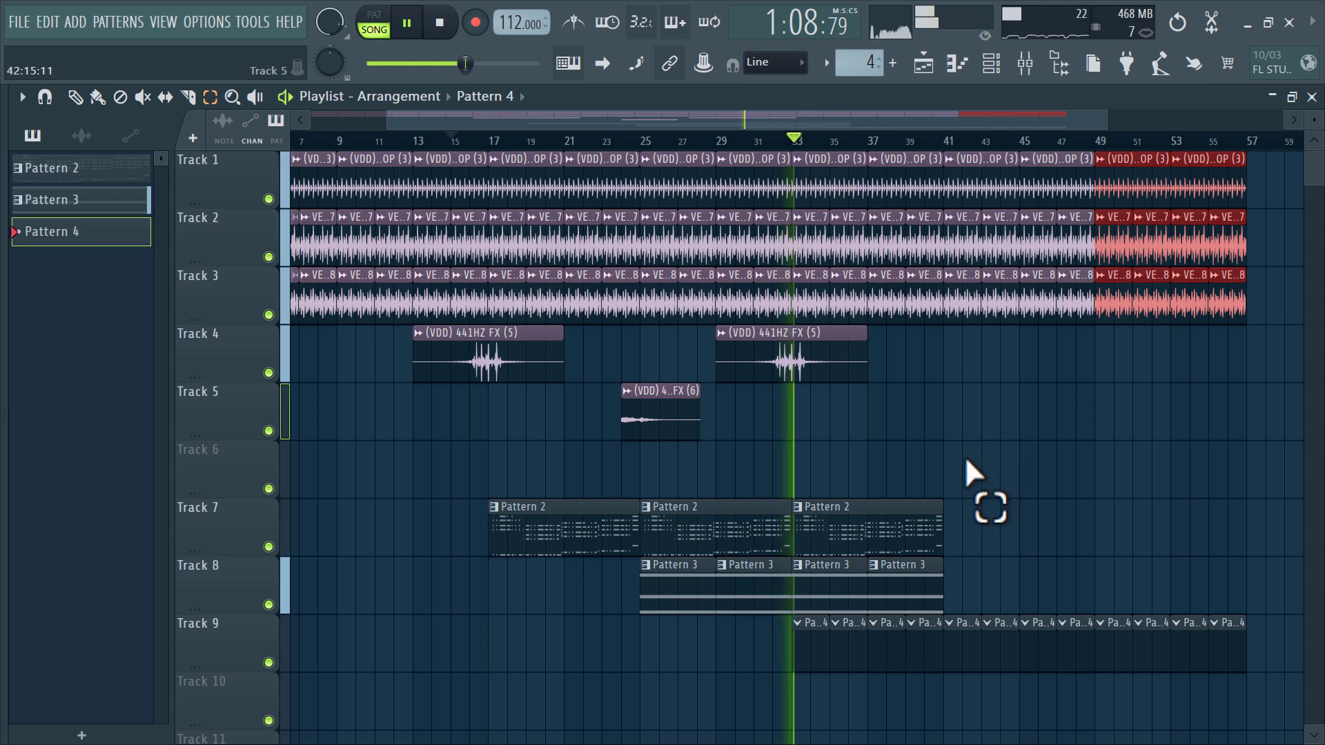
Duplicate the Pattern 2 and Pattern 3 clips of bars 33 to 41 twice, extending Tracks 7 and 8 to bar 57
drag(938, 586, 830, 527)
key(ctrl+b)
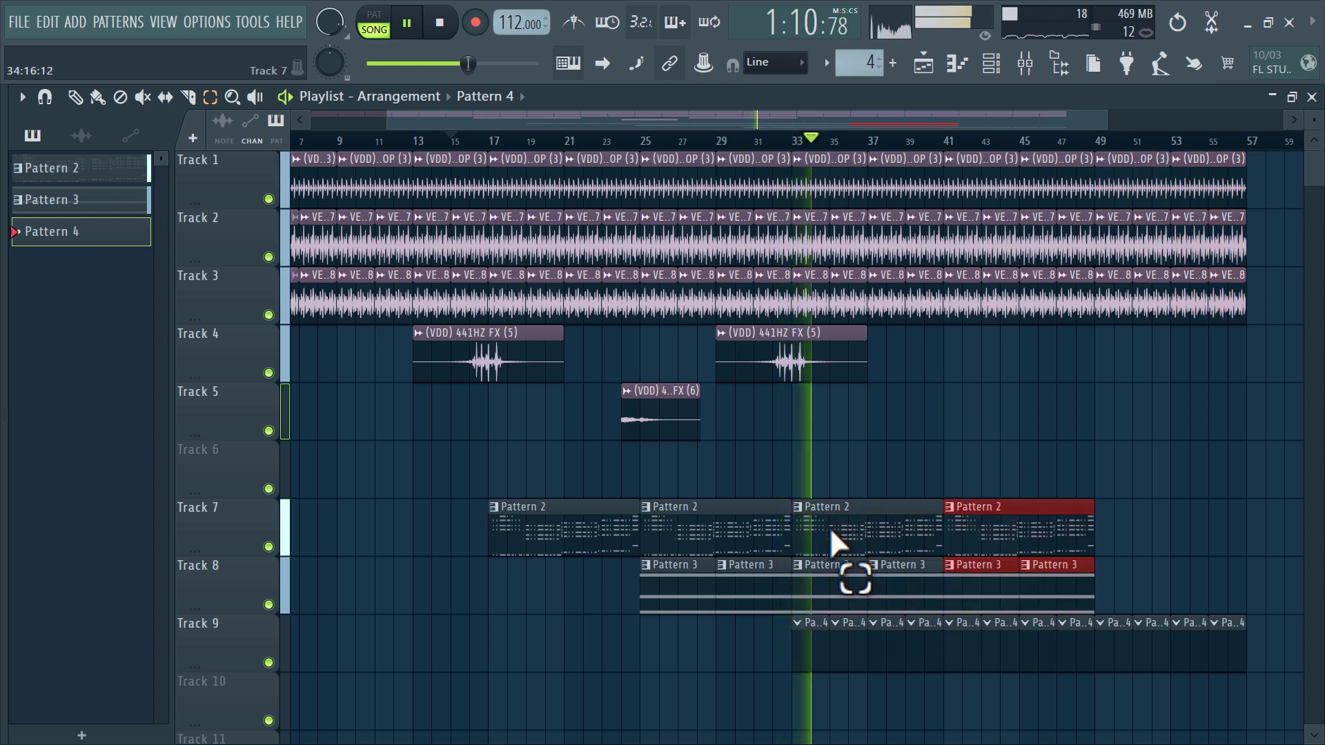
key(ctrl+b)
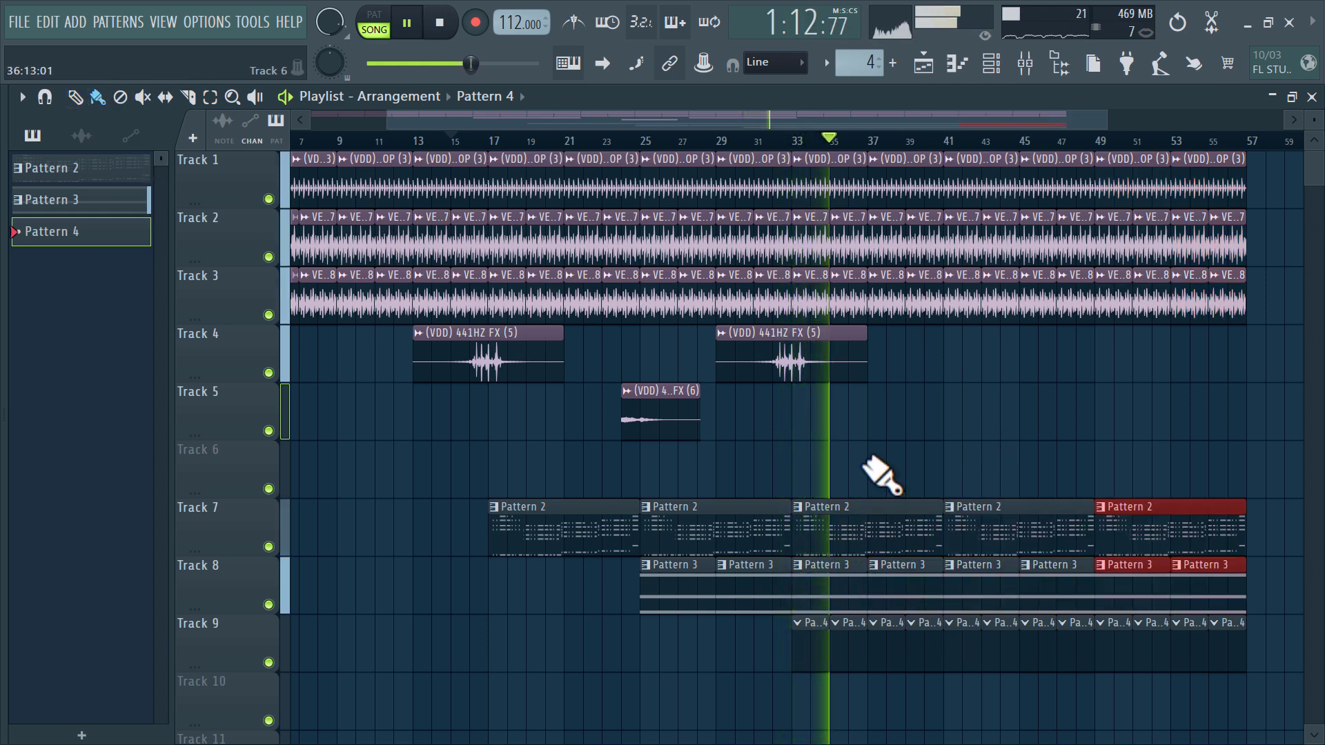
Add a second Purity channel for Pattern 4 and load the Mute & Harm preset from the Guitar & Plucked category
key(F6)
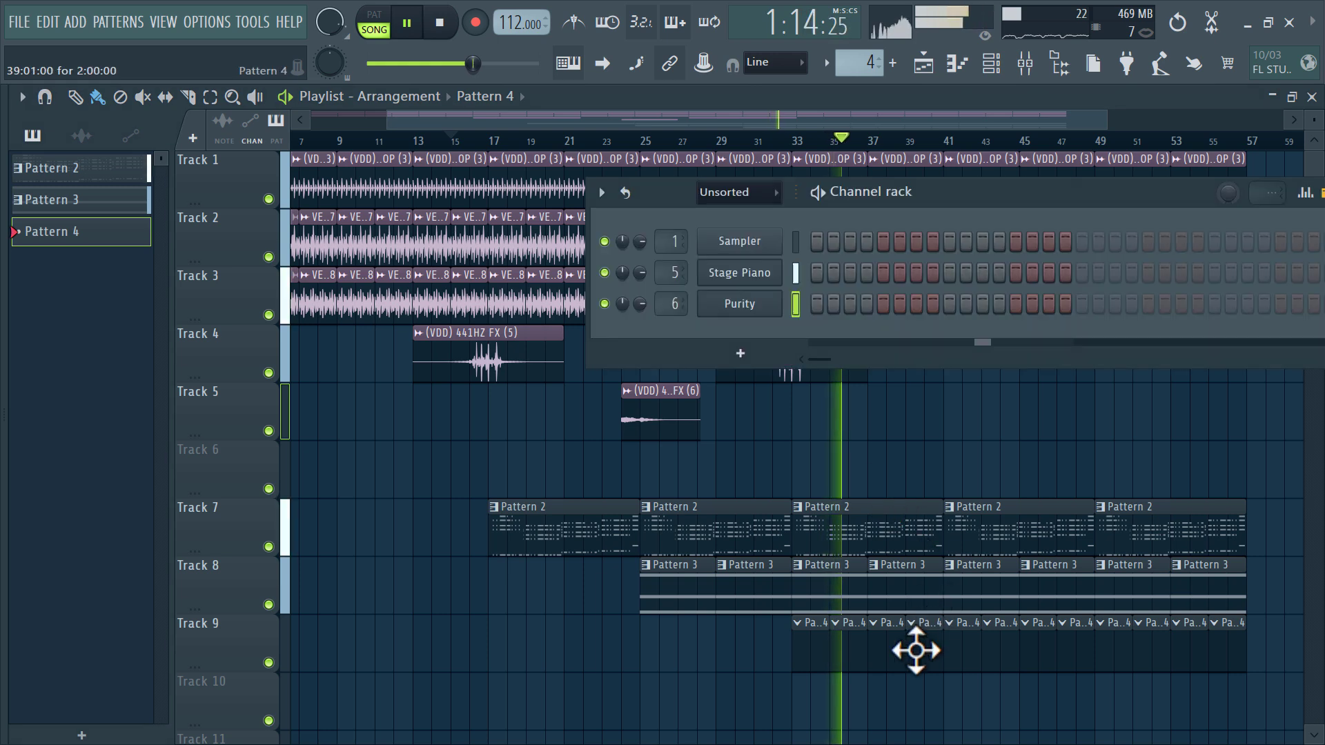
click(749, 352)
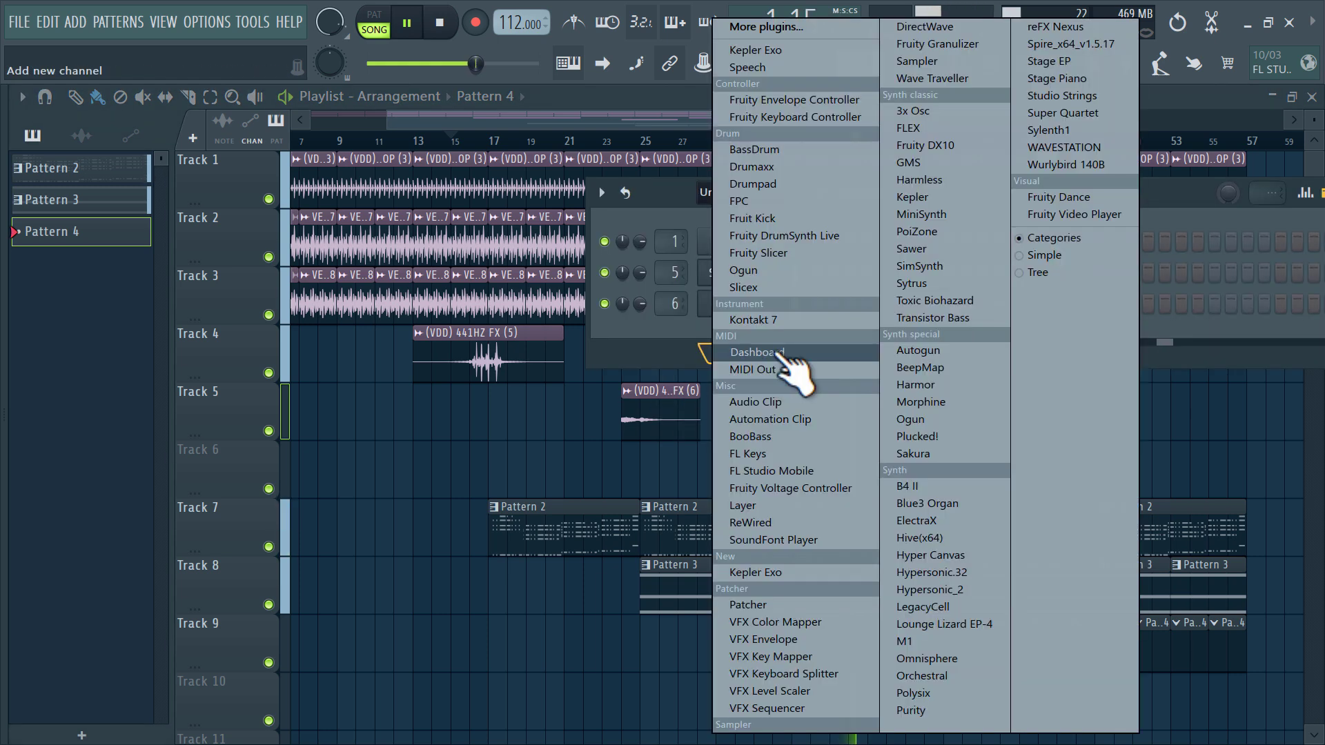
click(934, 711)
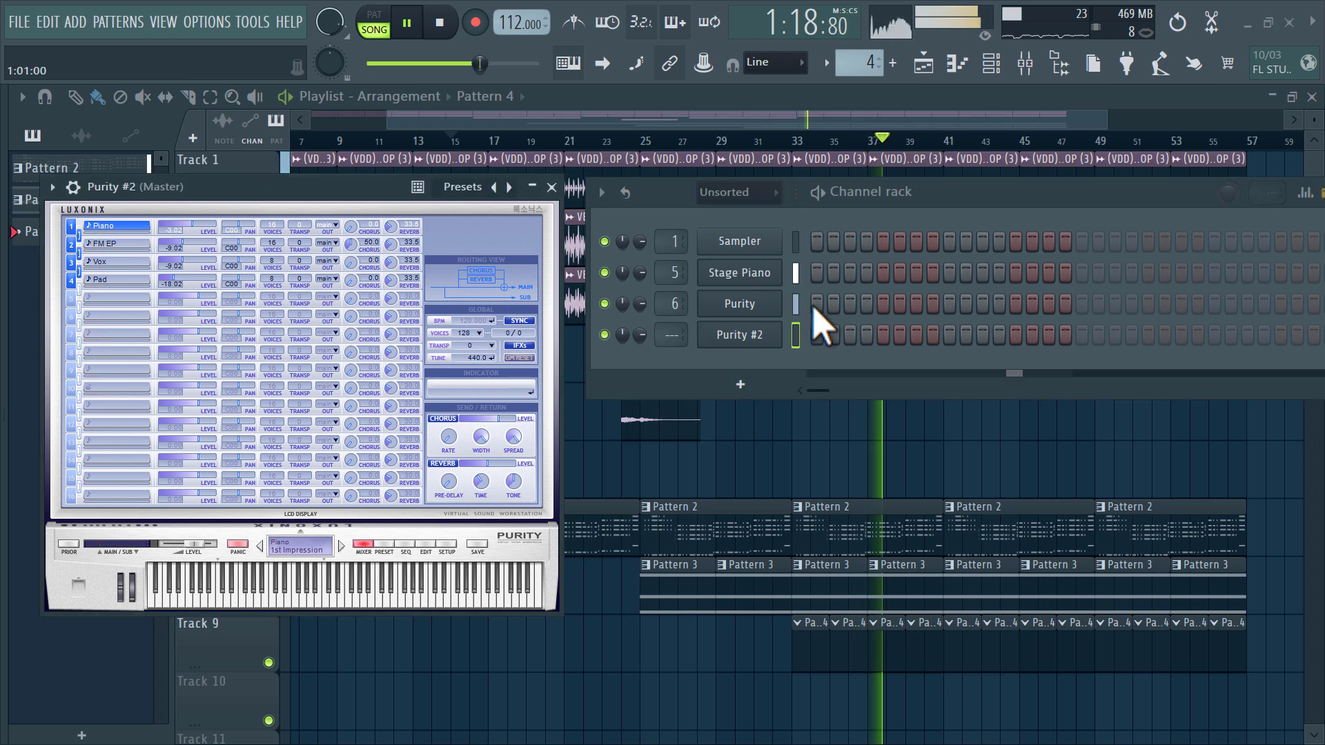
click(392, 550)
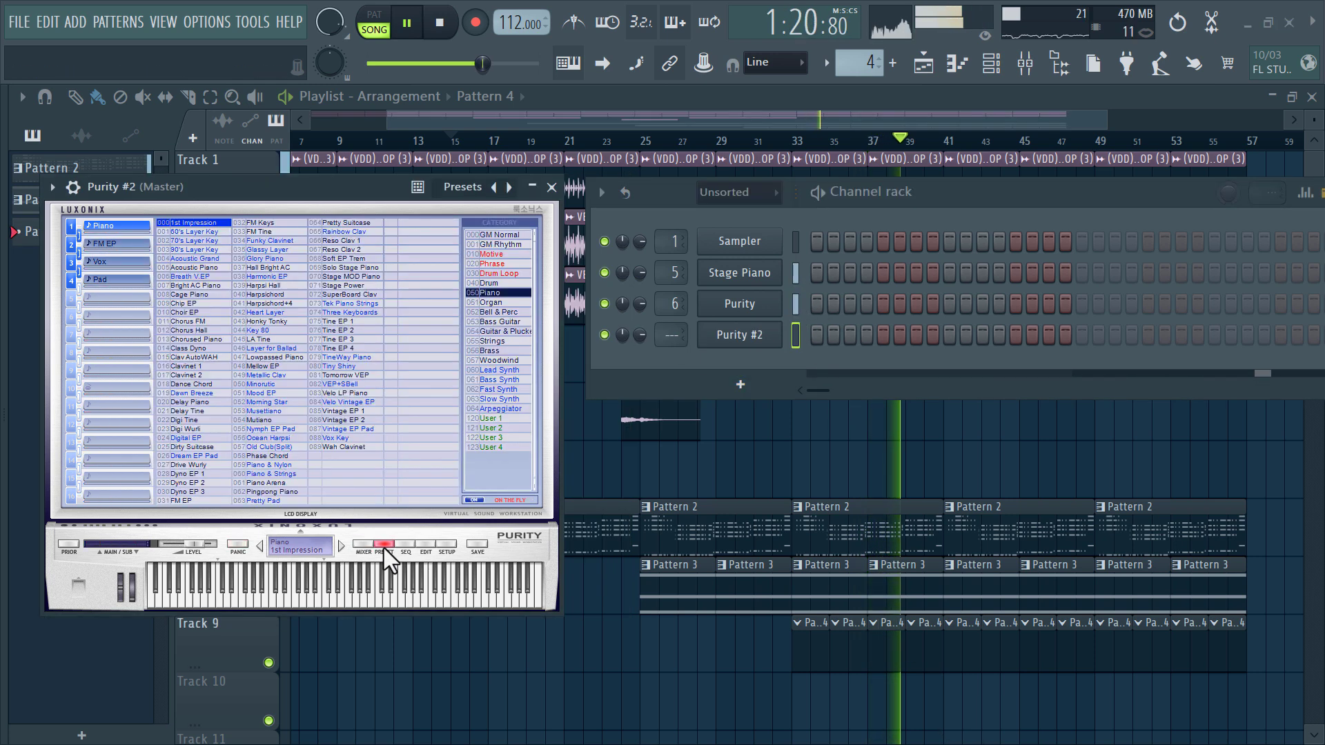
click(504, 332)
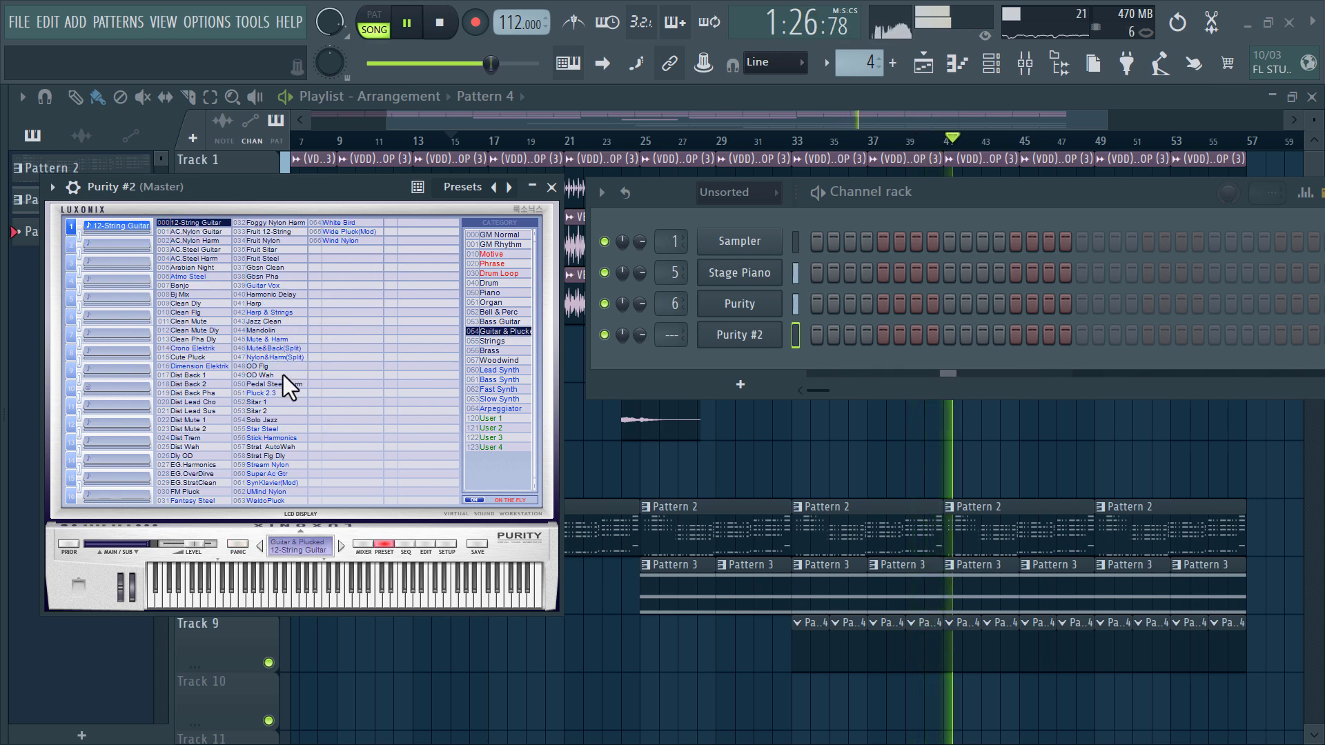
click(279, 340)
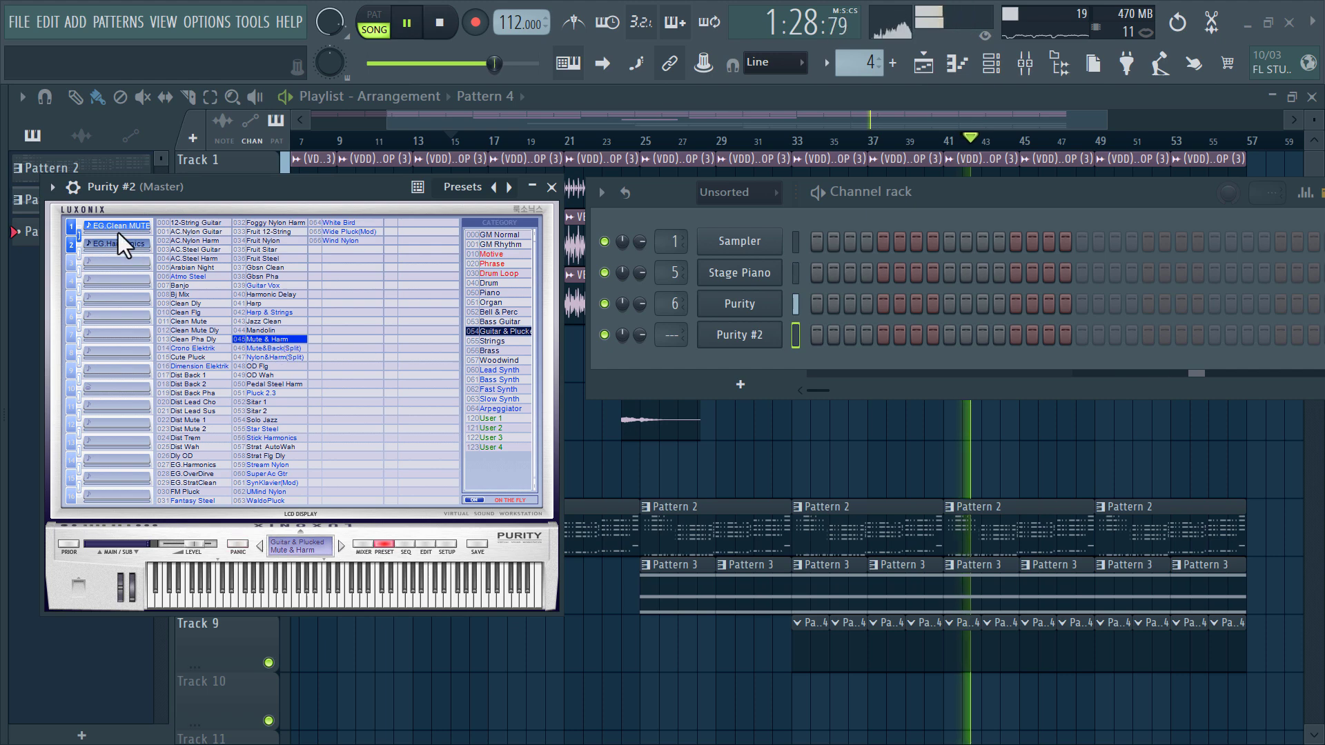
Show the miscellaneous channel settings of Purity #2 and route the channel to mixer track 7
click(72, 186)
click(158, 225)
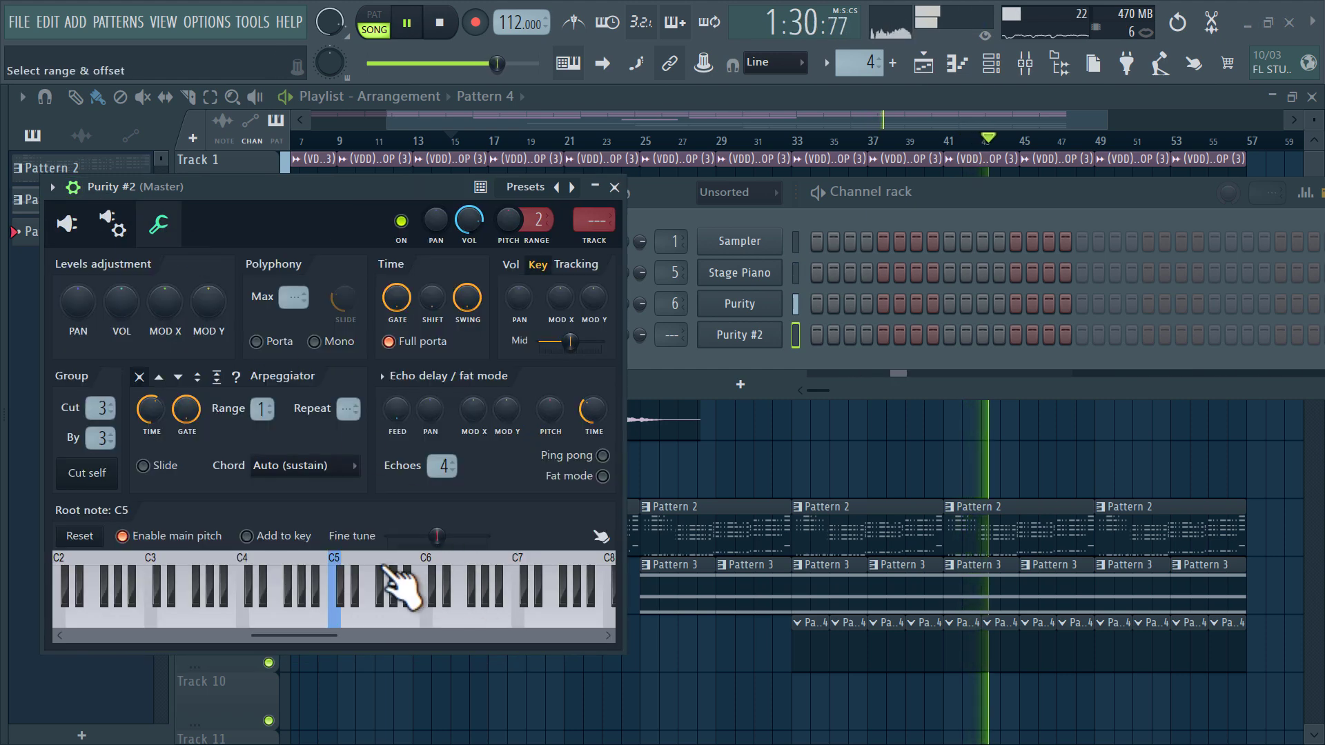
key(ctrl+l)
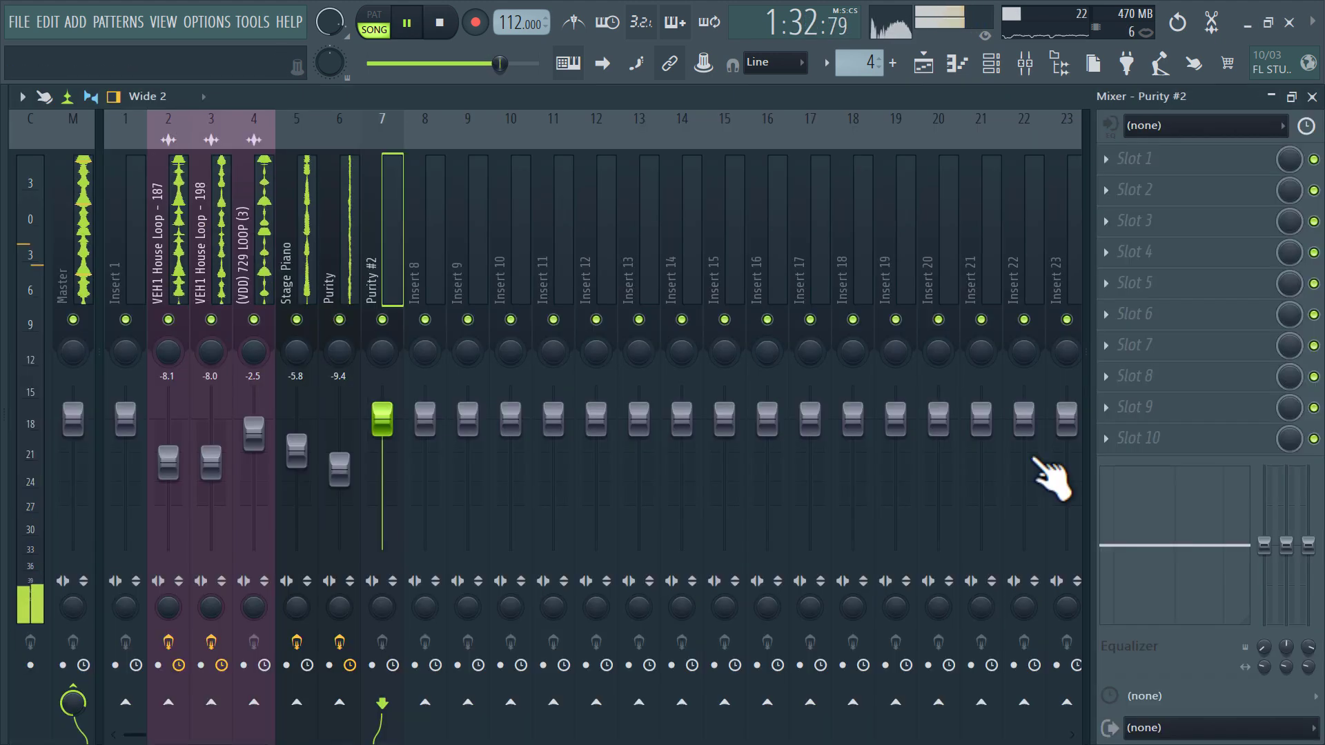
Record a short Purity #2 melody into Pattern 4 as notes and automation, starting playback shortly before bar 33
click(925, 65)
click(751, 139)
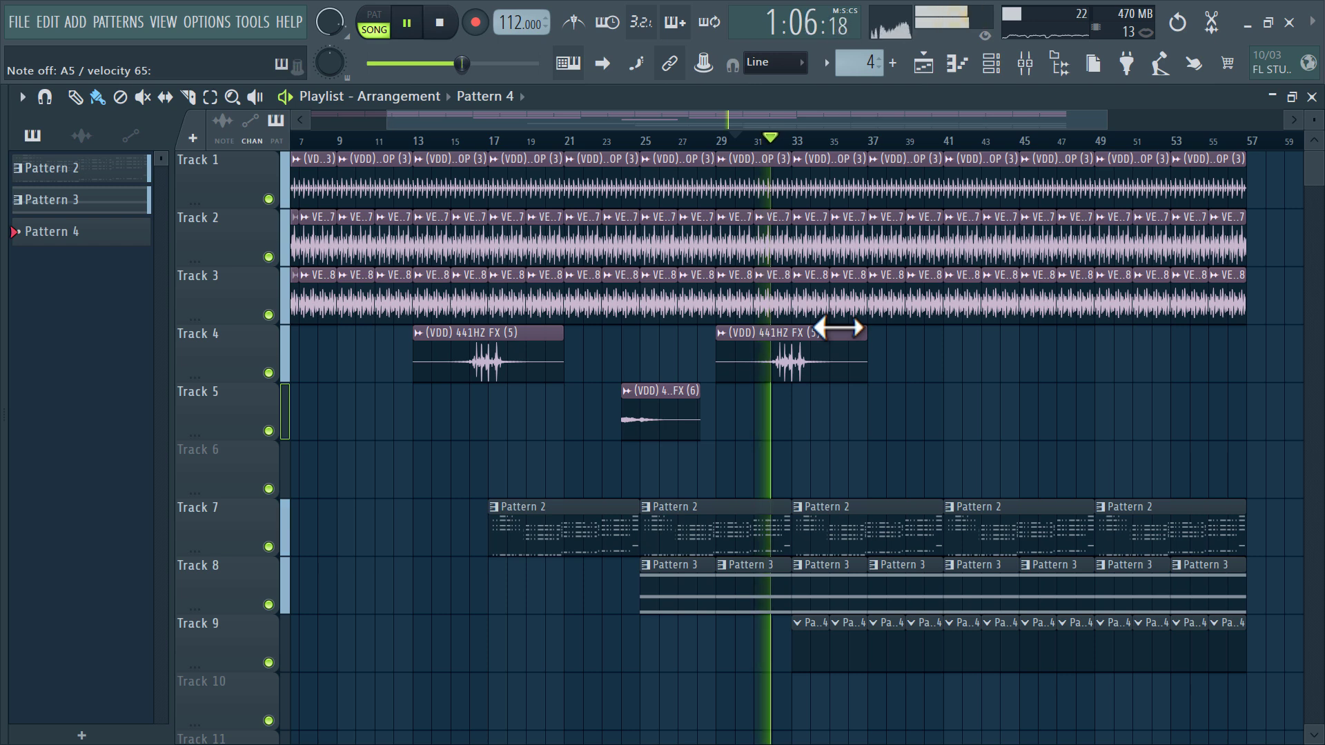
click(474, 22)
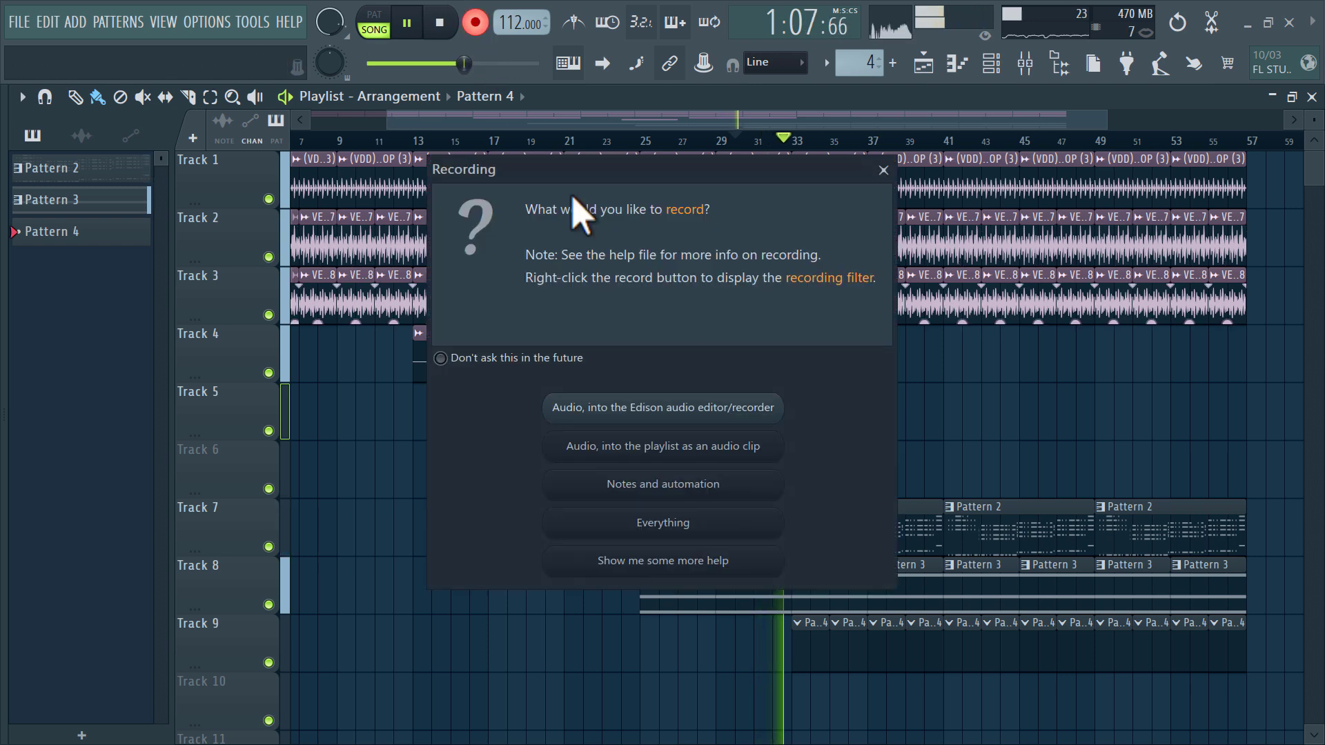
click(682, 487)
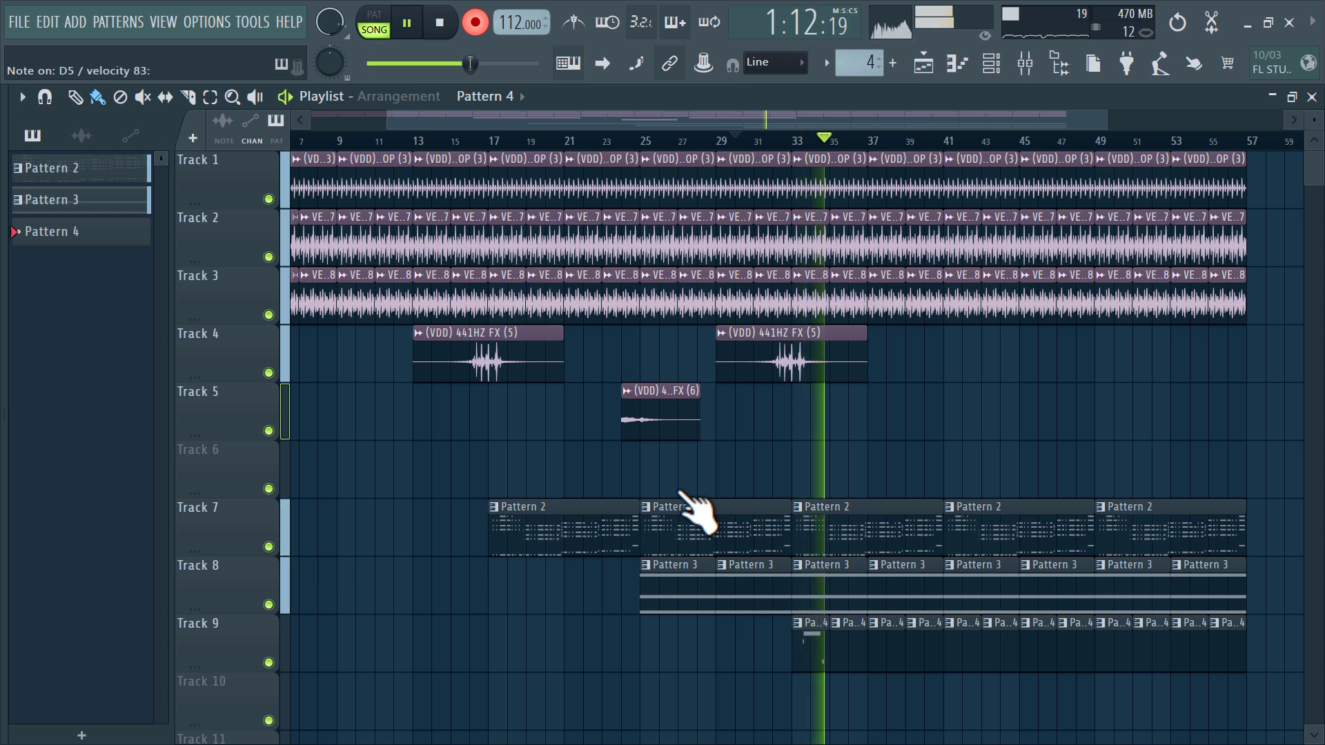
key(space)
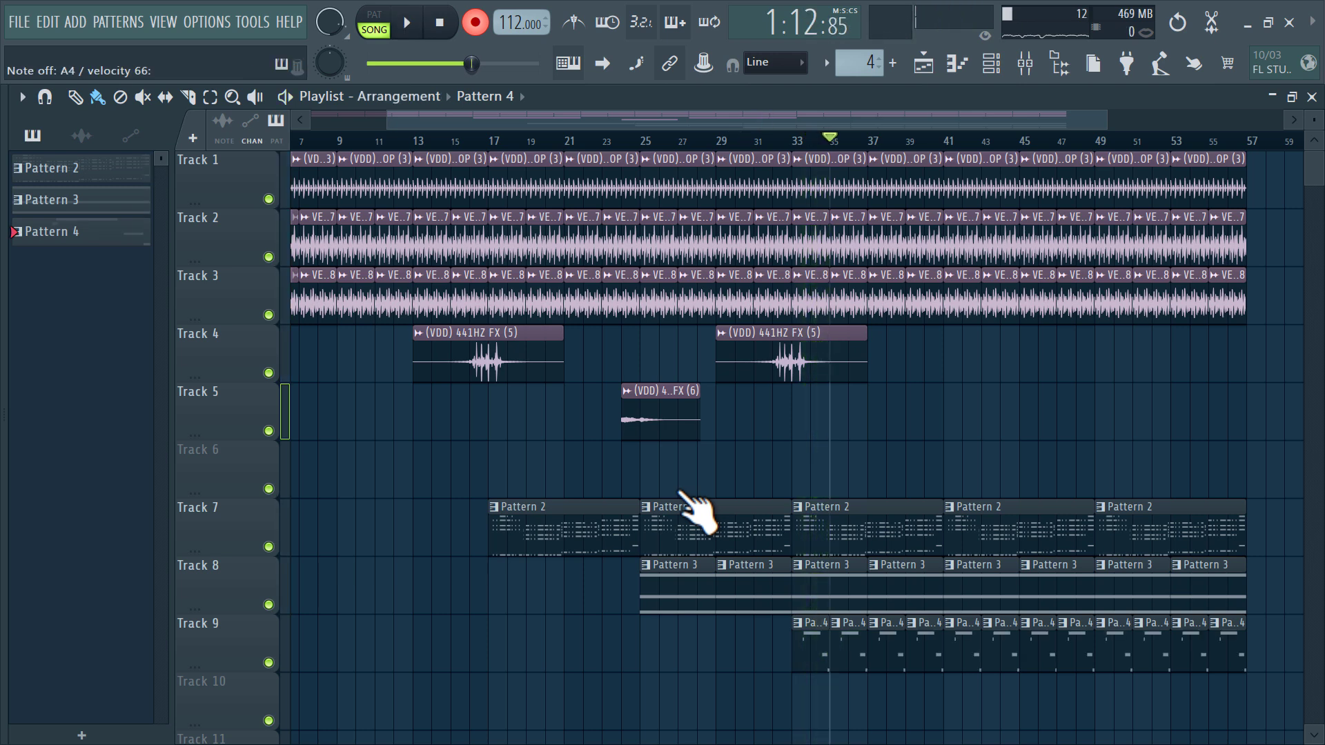
click(475, 22)
Play the arrangement from bar 33 and quantize the recorded Purity #2 notes of Pattern 4
click(791, 143)
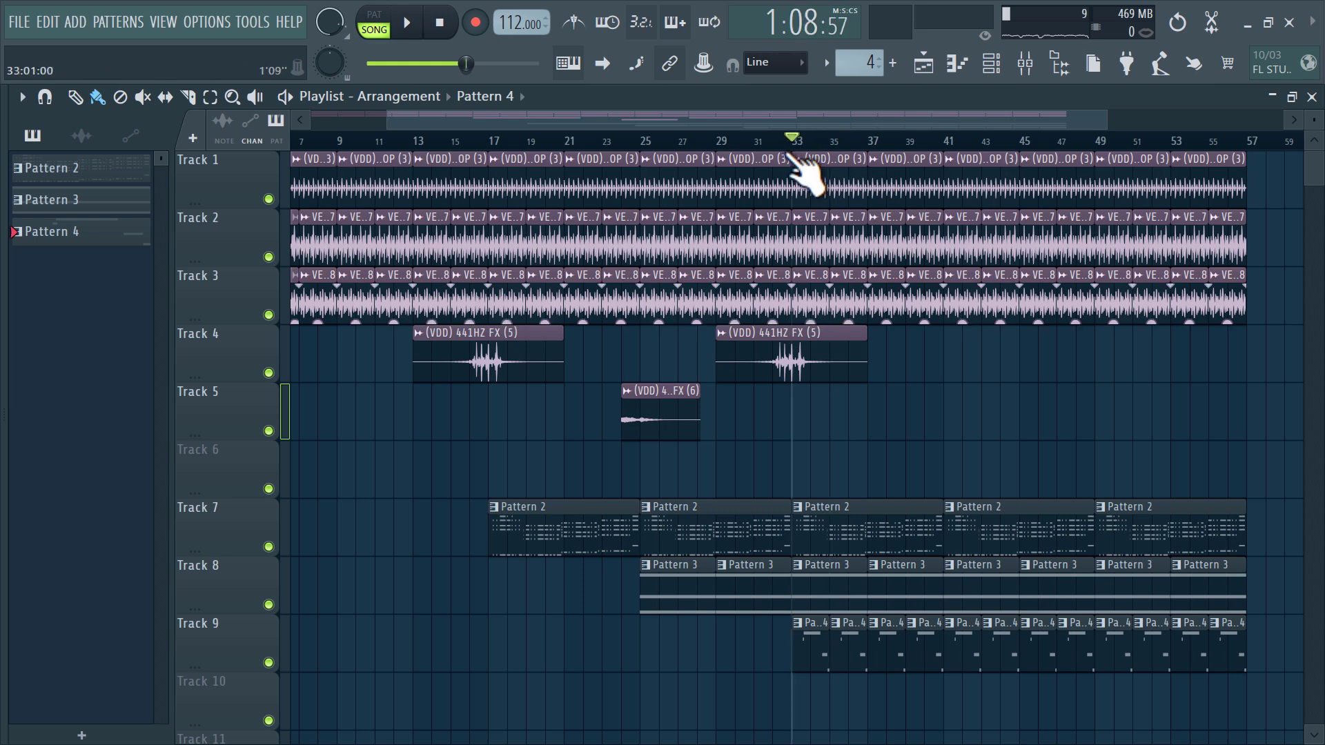
key(space)
double_click(802, 647)
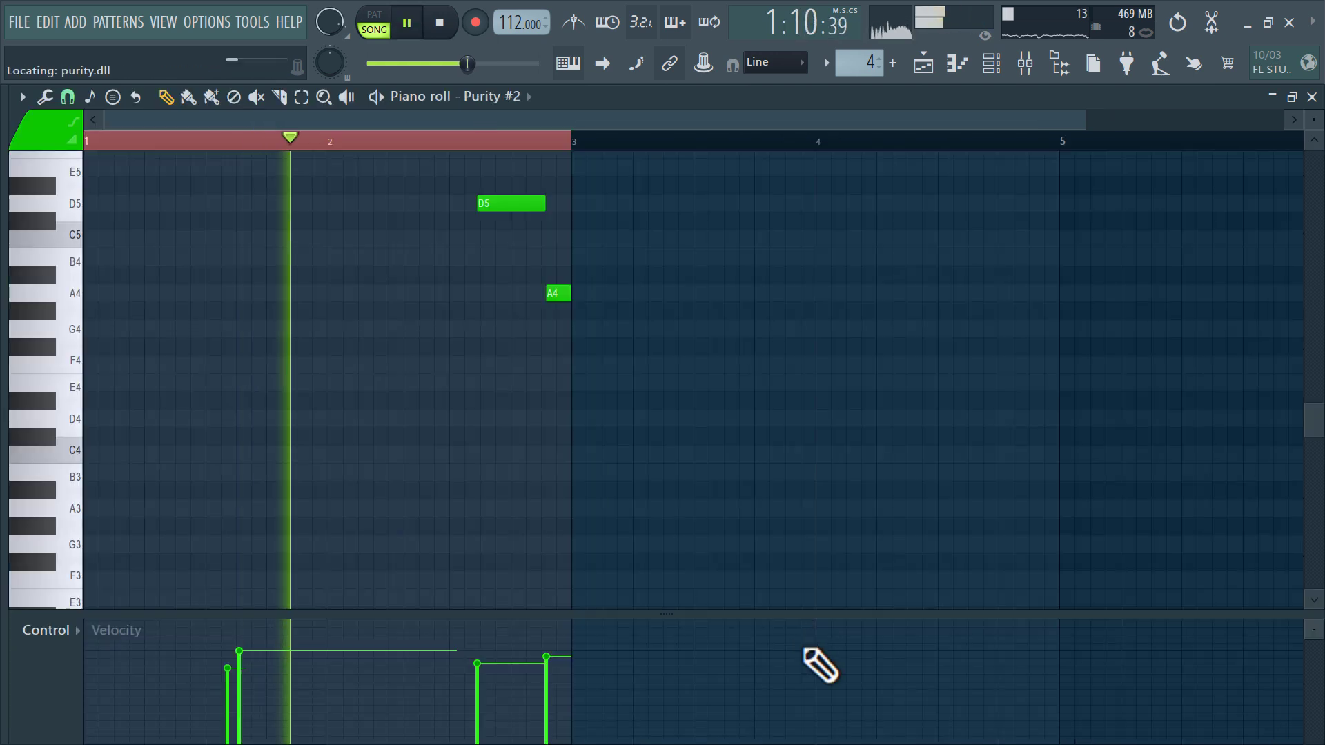
key(alt+q)
click(785, 510)
scroll(541, 318, up, 3)
scroll(537, 316, up, 1)
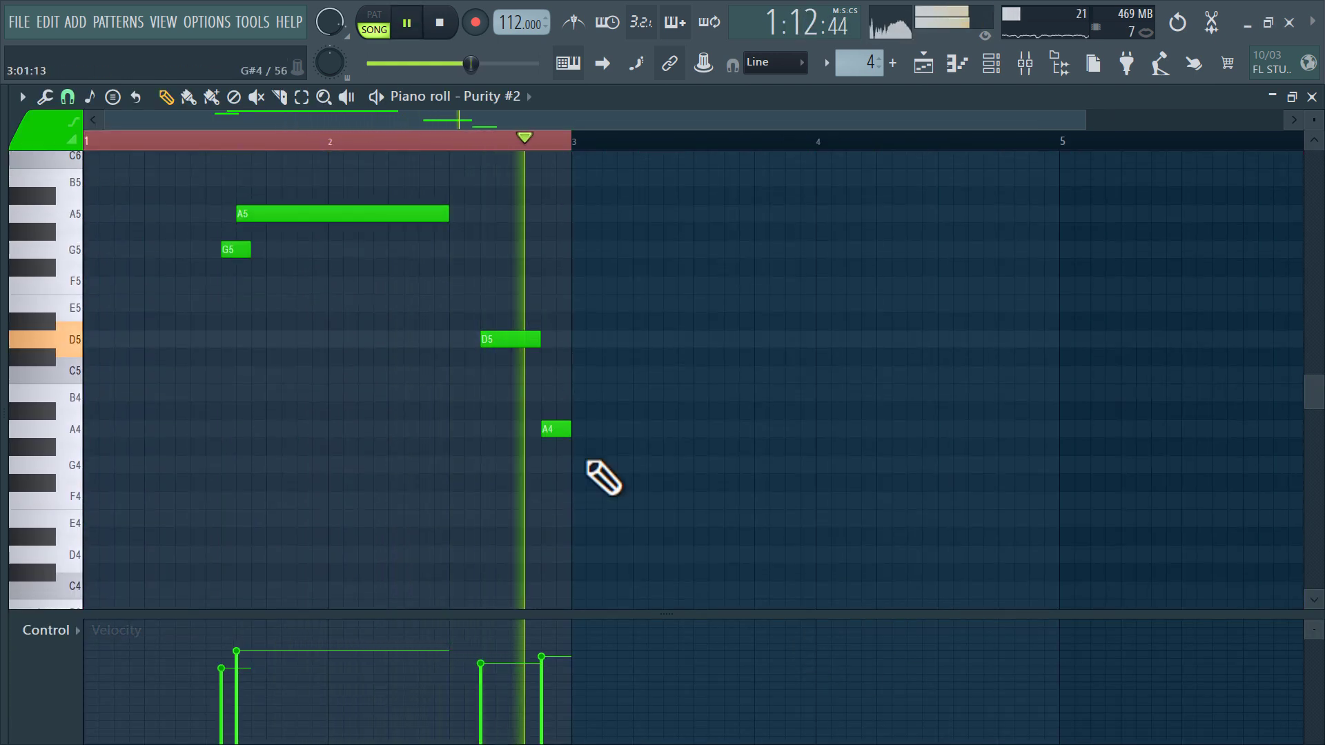
Raise the last Purity #2 note from A4 to E5, and try an extra G5 note above the D5 note
drag(550, 429, 553, 296)
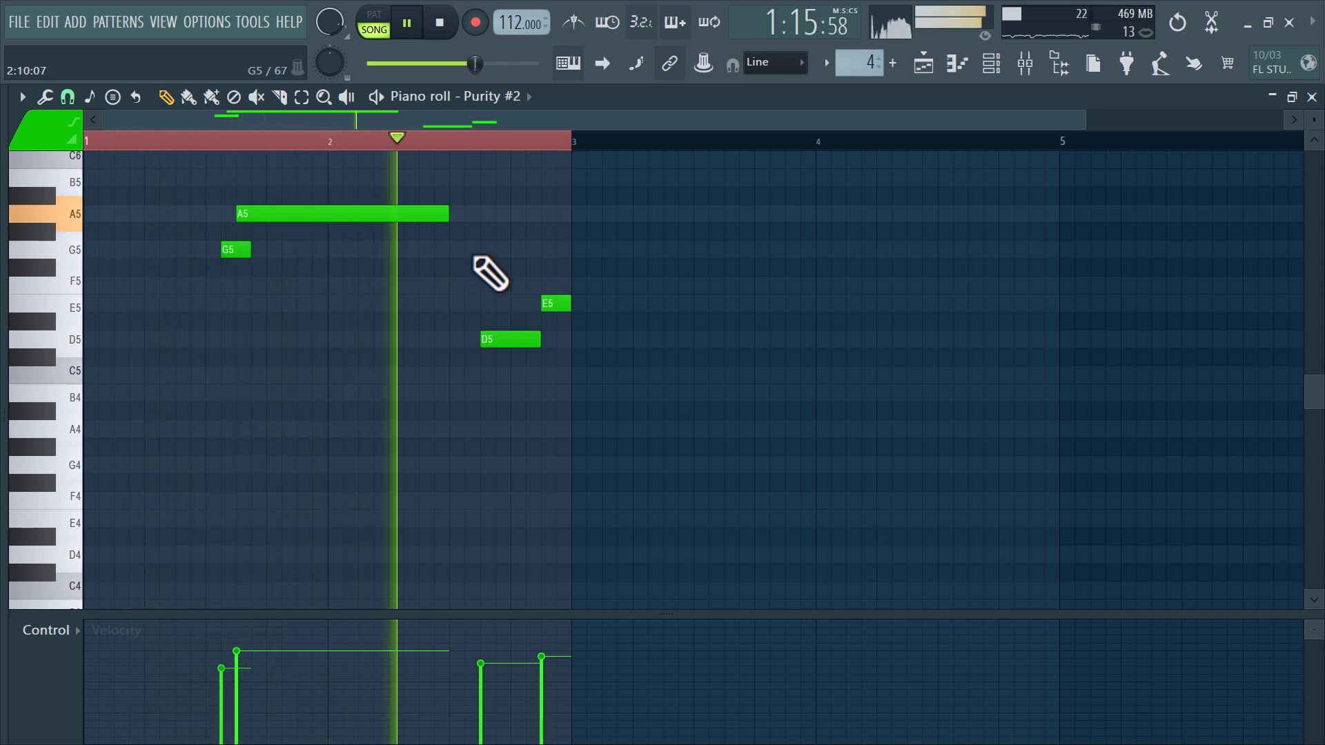
click(485, 251)
right_click(492, 254)
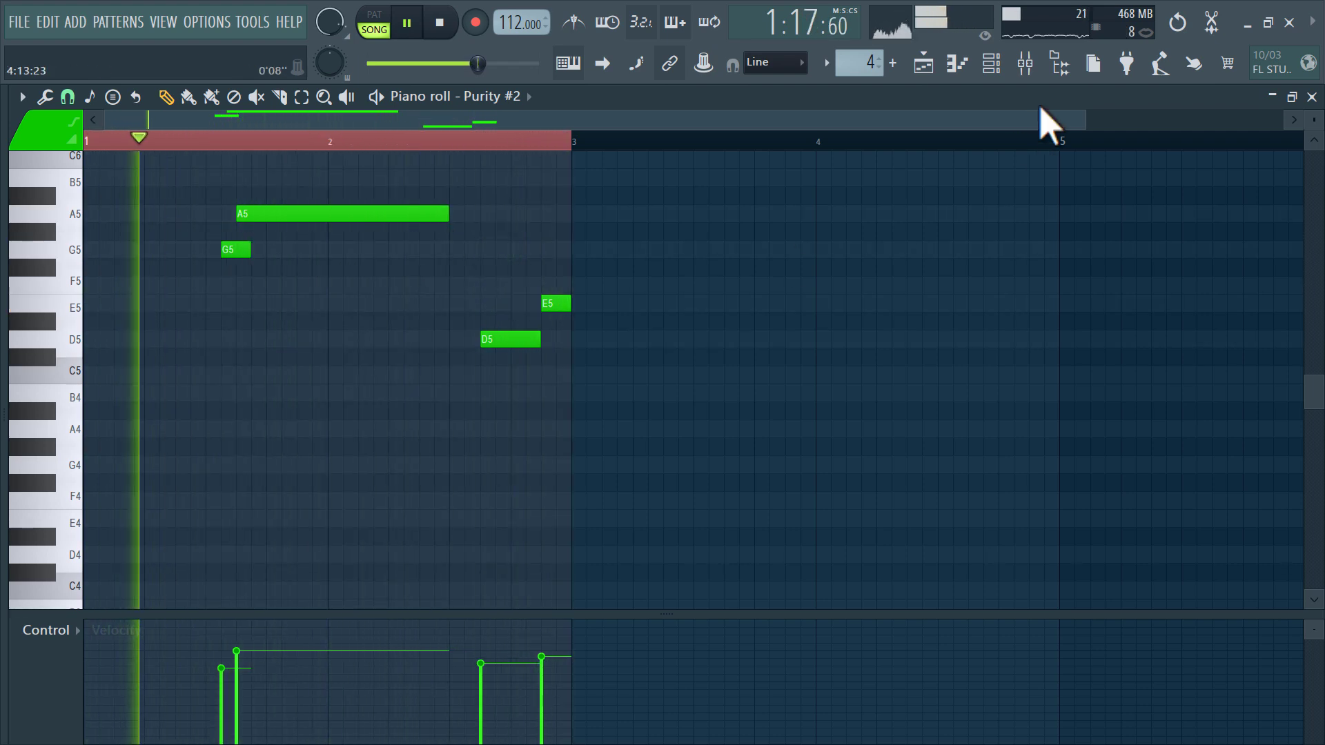
Add Fruity Chorus in slot 3 and Fruity Reeverb 2 in slot 4 of the Purity #2 mixer track
click(991, 64)
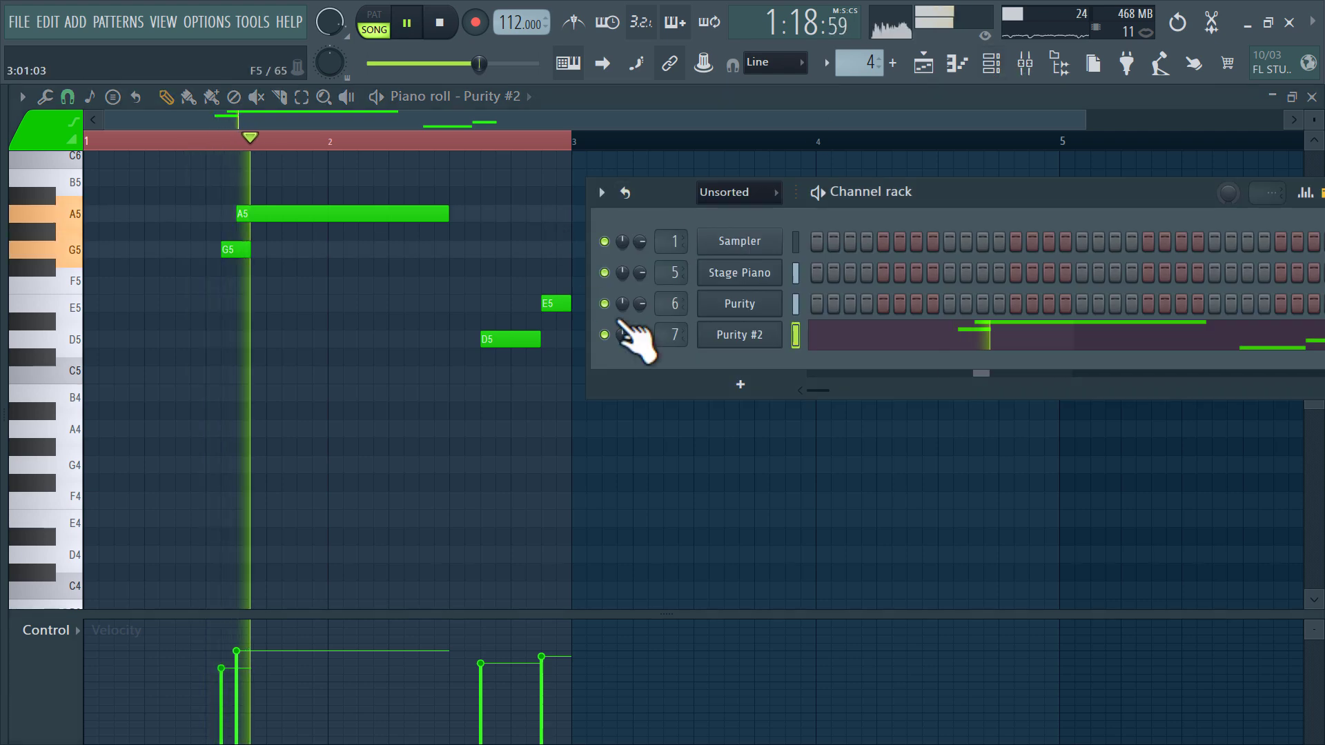
click(1024, 64)
click(1138, 221)
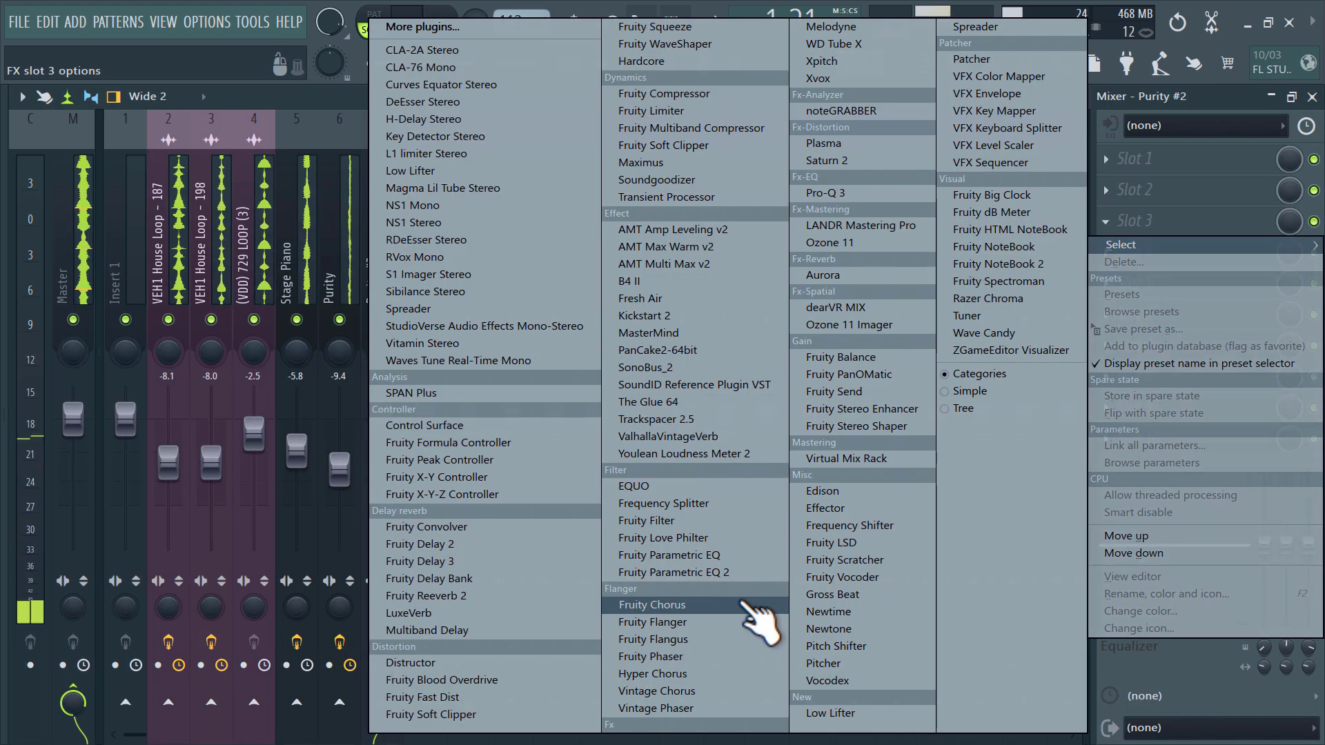
click(741, 606)
click(1154, 256)
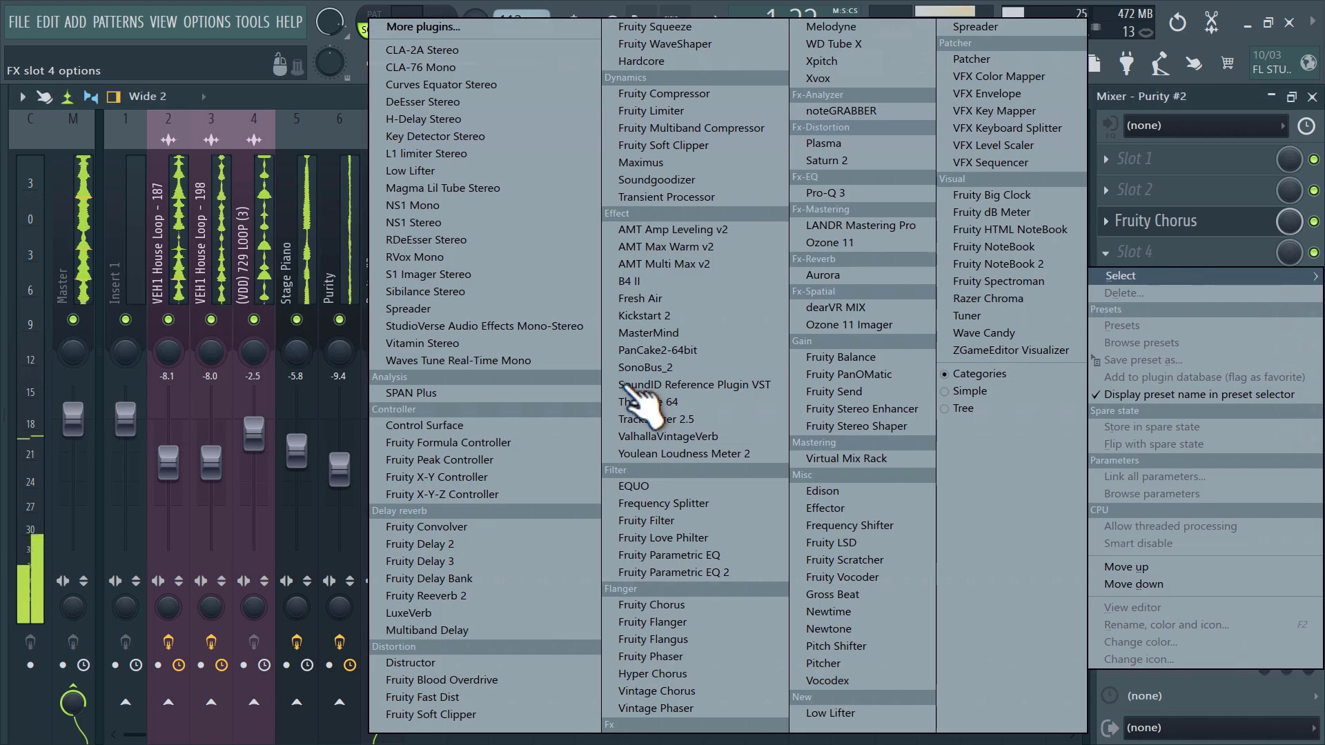
click(521, 599)
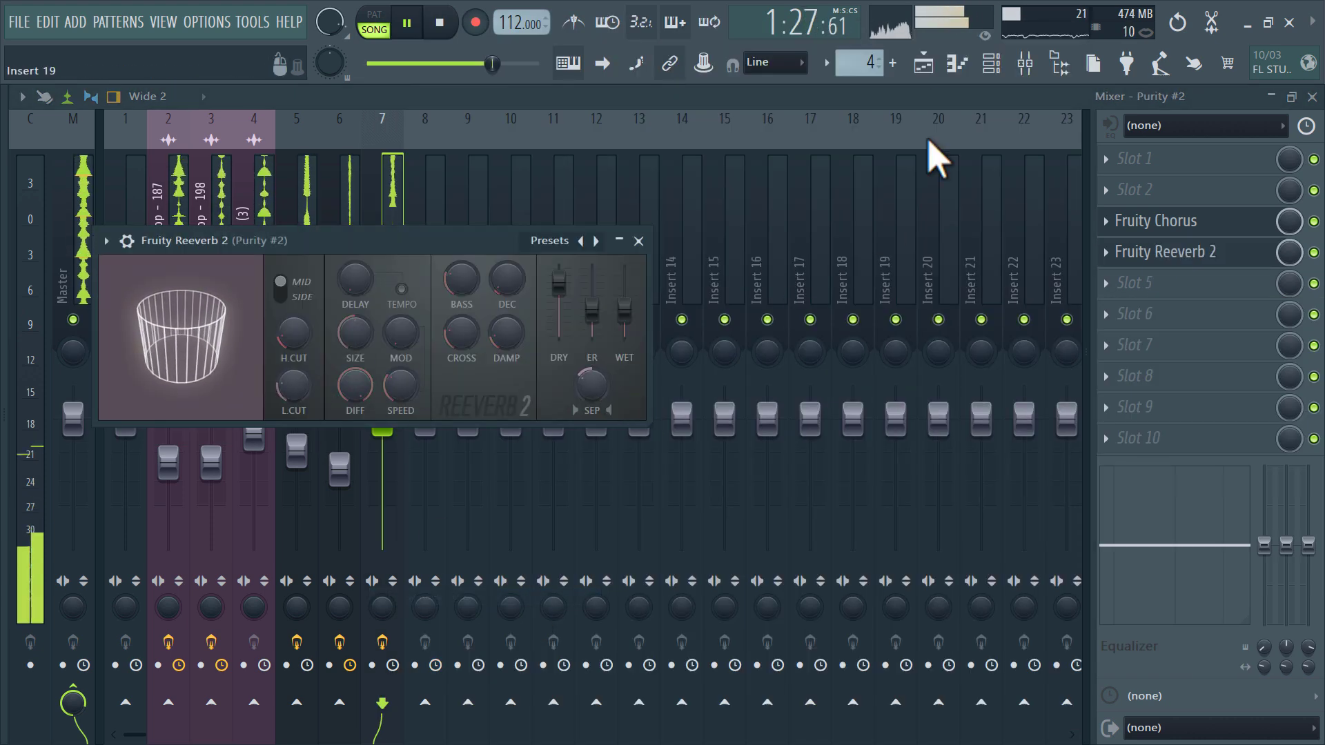
Lower the Purity #2 mixer track's volume to -5.0 dB
click(991, 63)
click(1026, 62)
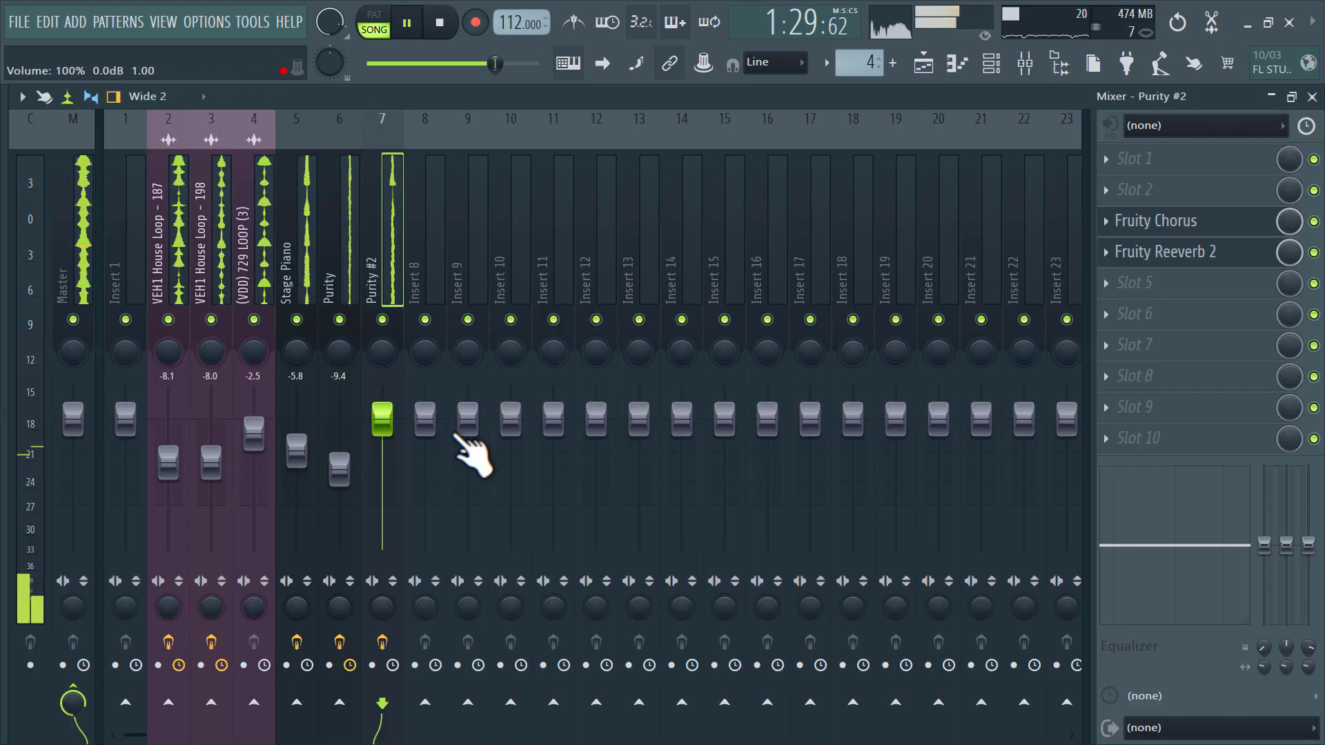
mouse_move(384, 424)
mouse_down()
mouse_move(384, 477)
mouse_move(383, 449)
mouse_up()
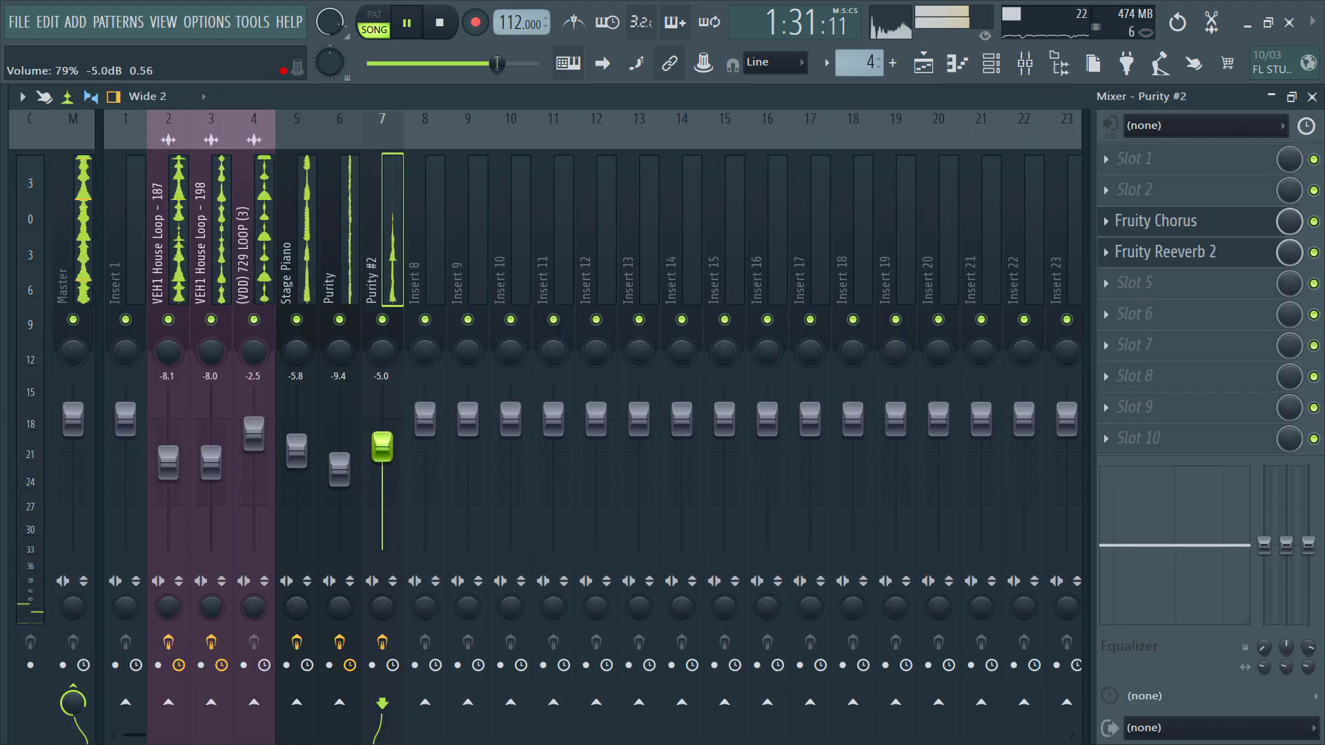
In the playlist, place another (VDD) 441HZ FX (6) clip at bar 40 on Track 5 and another FX (5) clip at bar 45 on Track 4
click(991, 63)
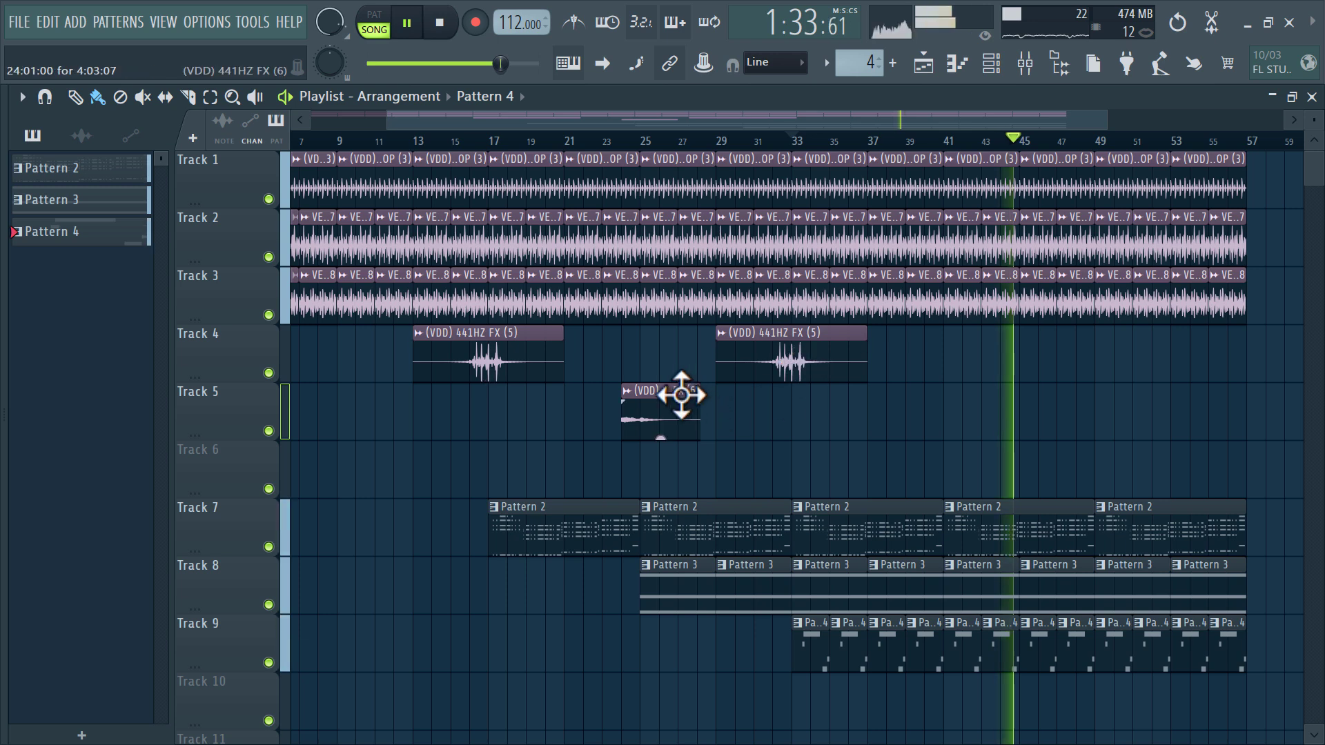
click(681, 400)
click(952, 427)
click(790, 356)
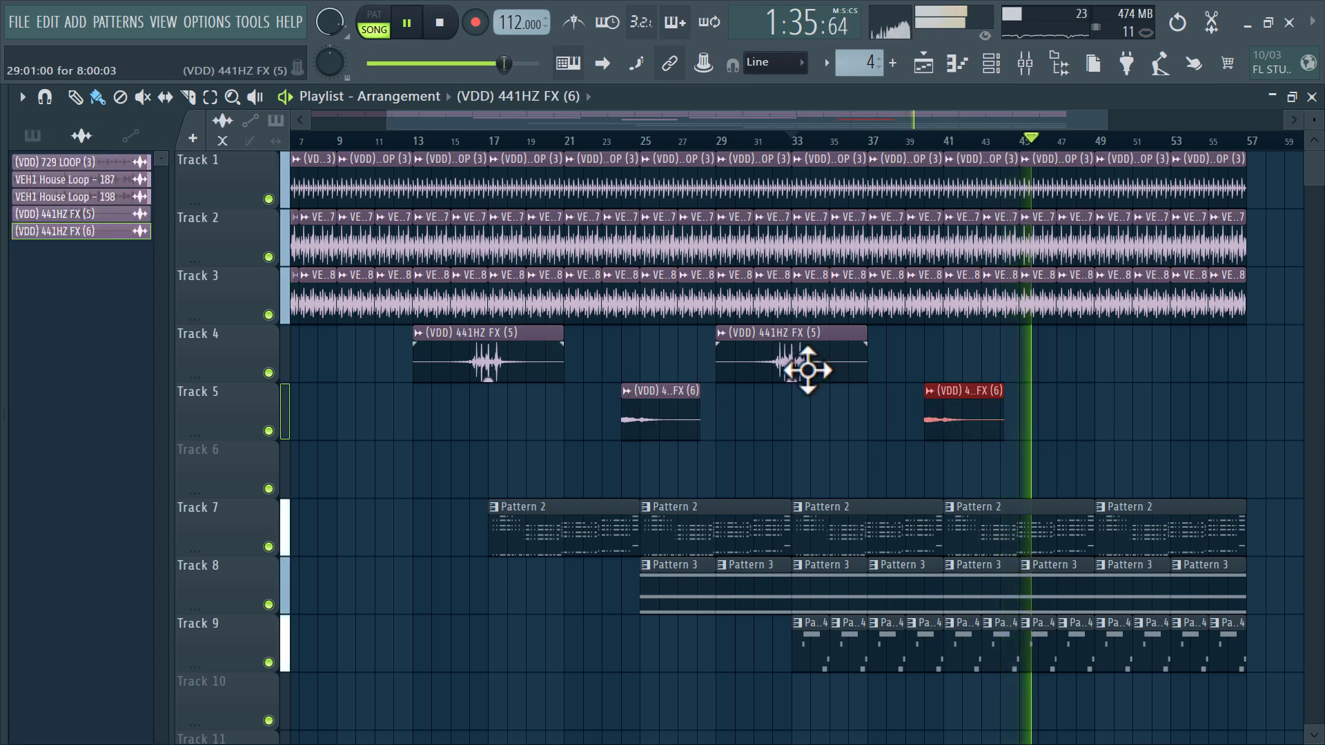
click(1027, 349)
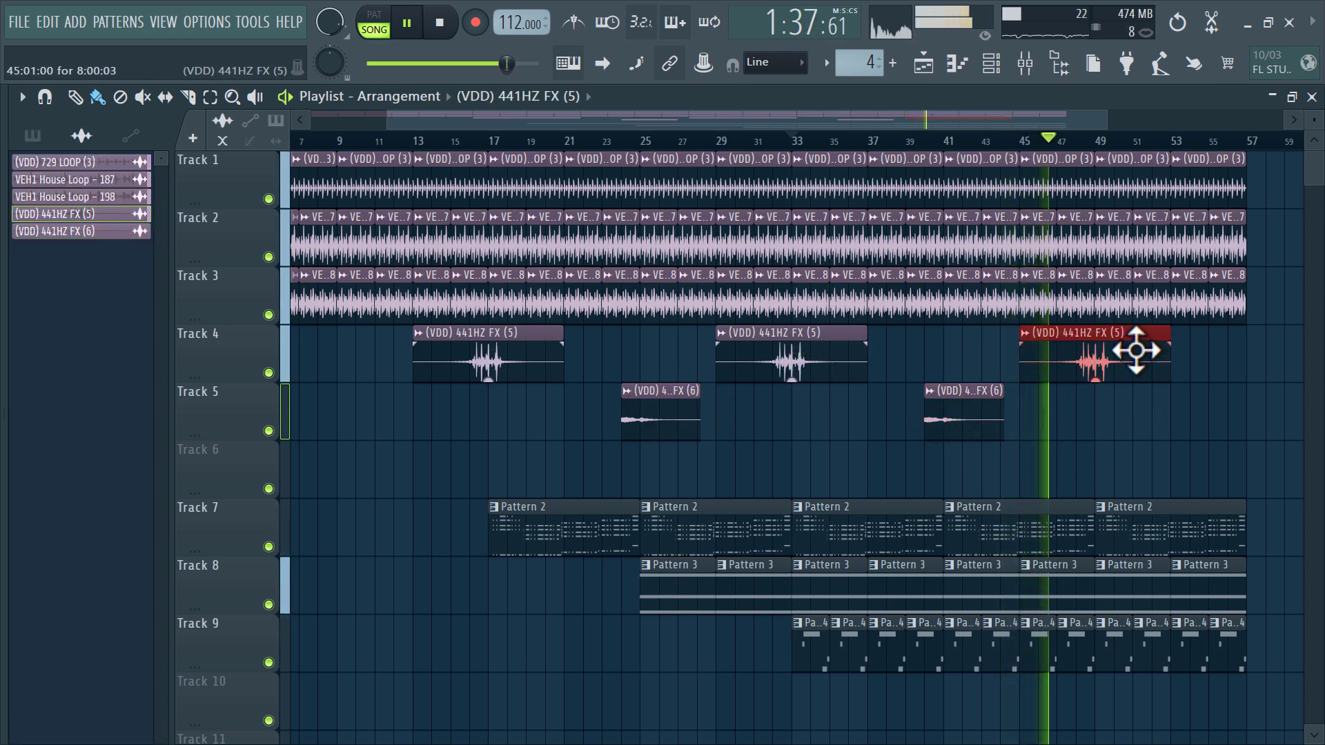
Play from about bar 31 and select the whole low bass line from D3 to A3 in Pattern 2's Stage Piano notes
scroll(1166, 442, down, 1)
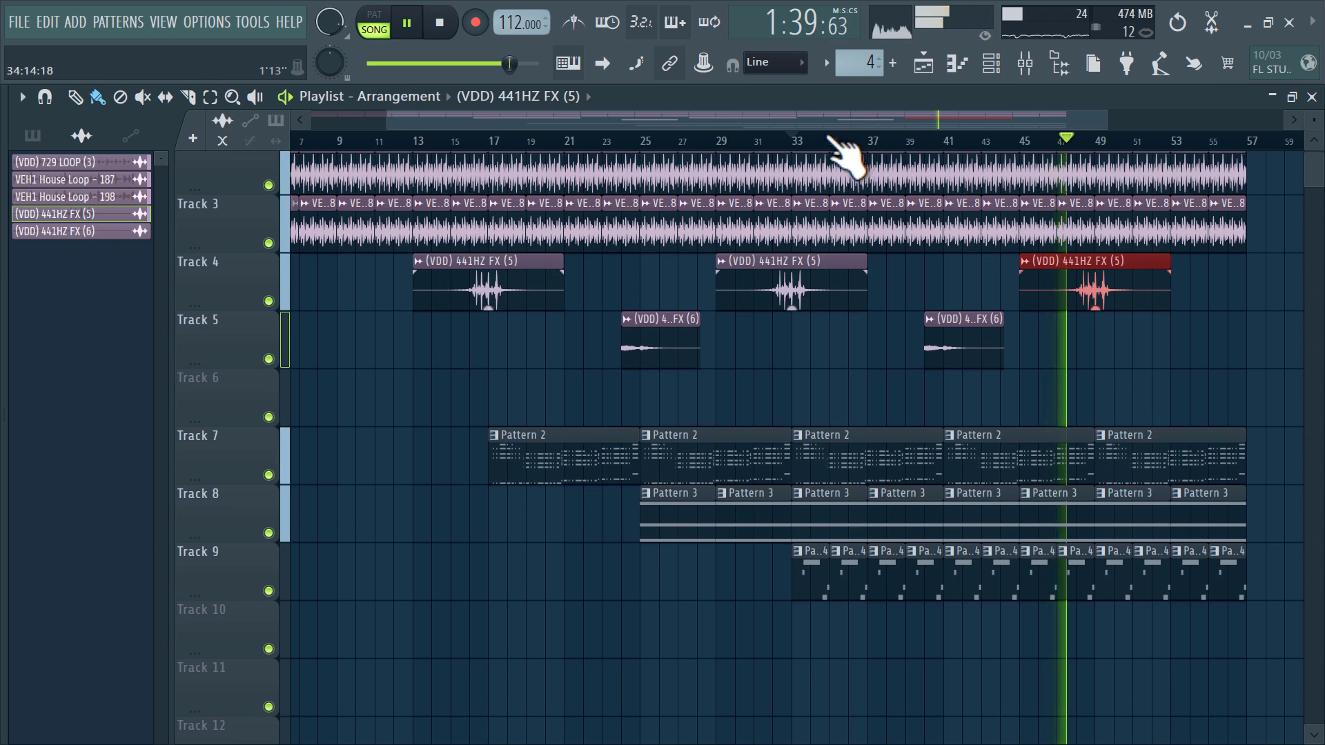
click(759, 143)
drag(863, 64, 864, 54)
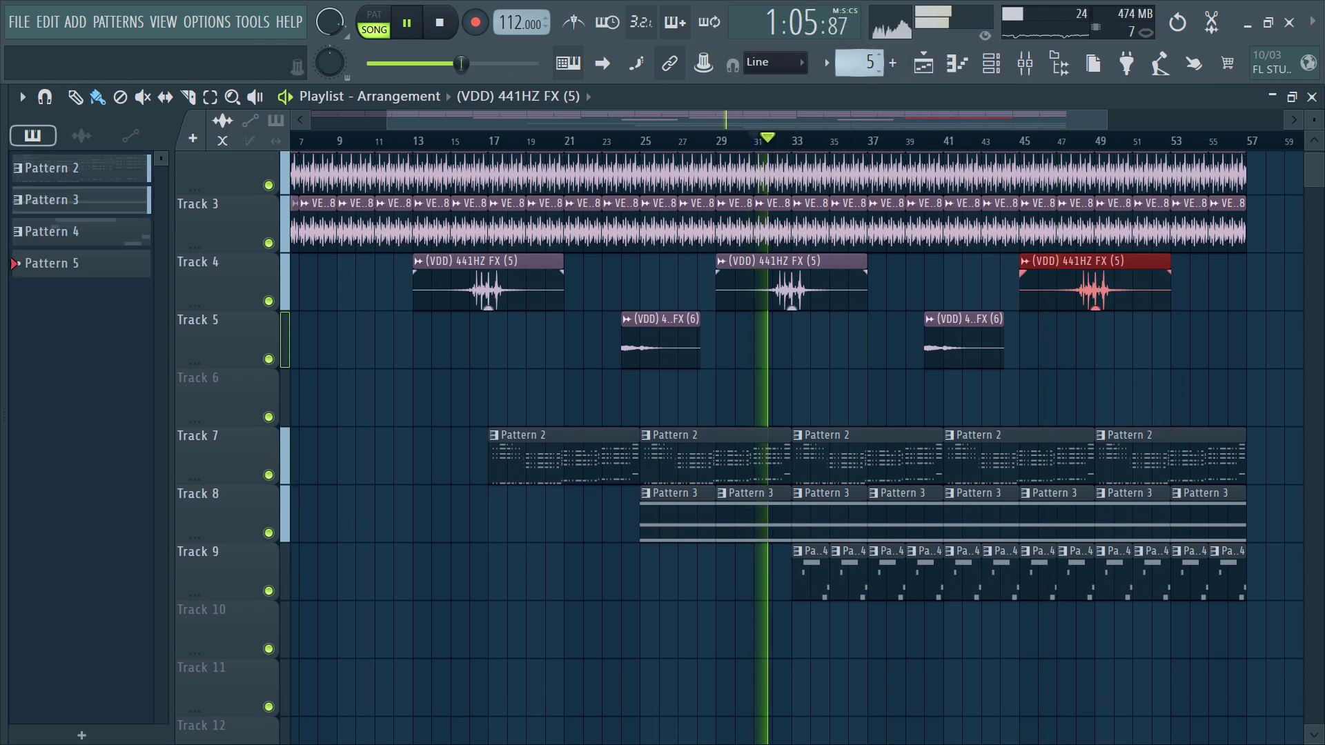
double_click(867, 468)
scroll(577, 361, down, 10)
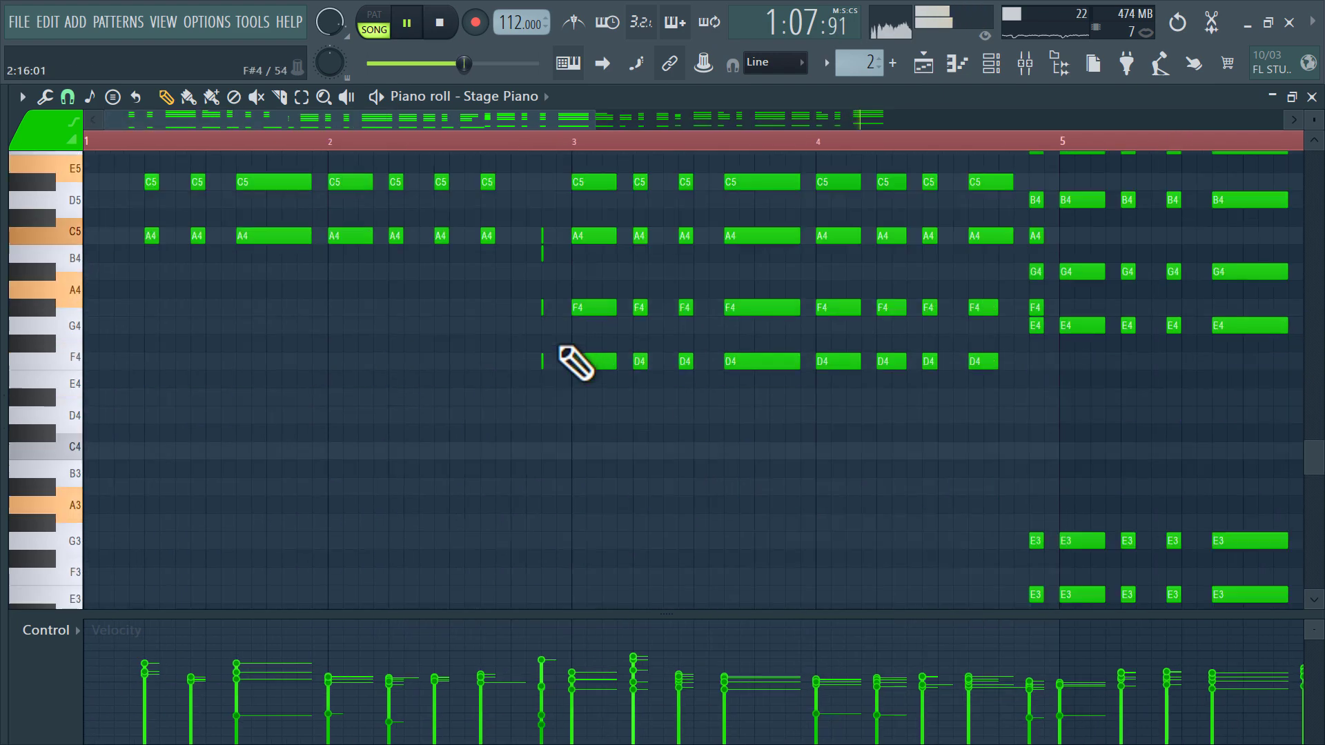
scroll(577, 361, down, 2)
scroll(573, 348, up, 4)
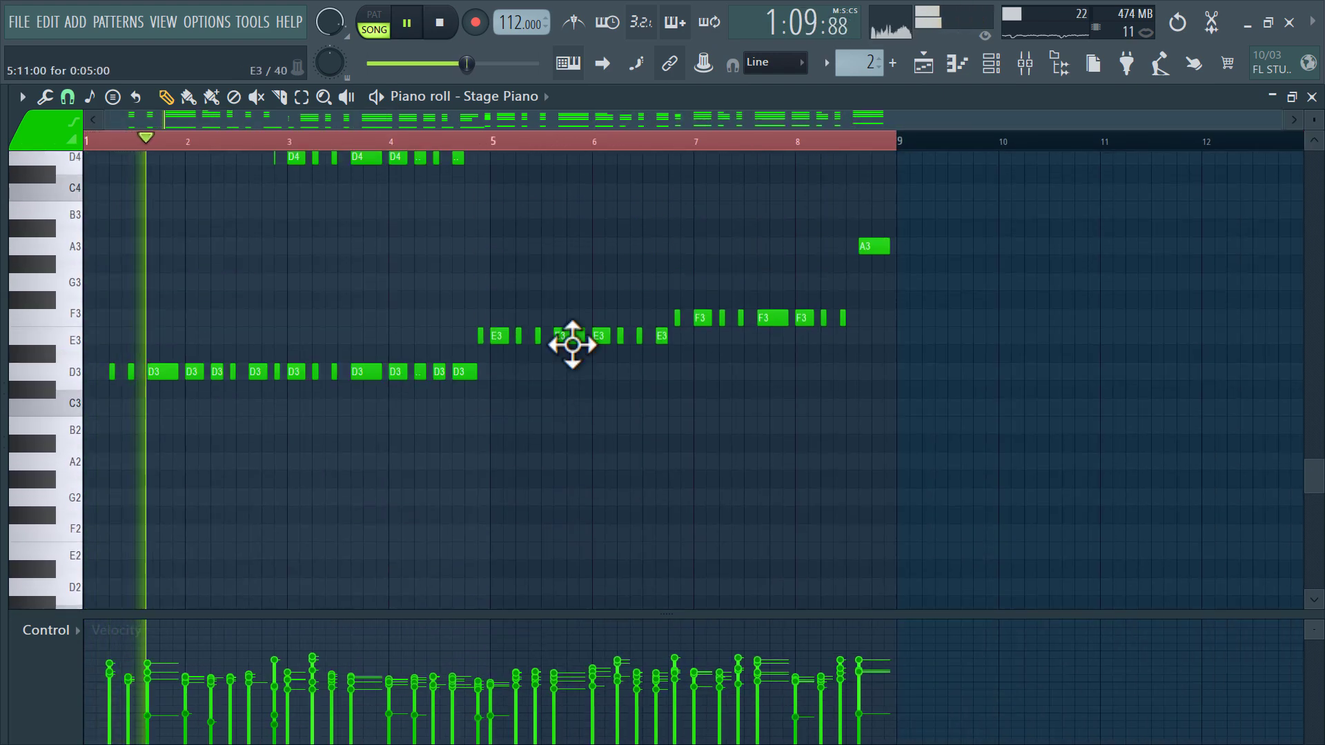
click(301, 96)
drag(1021, 505, 90, 239)
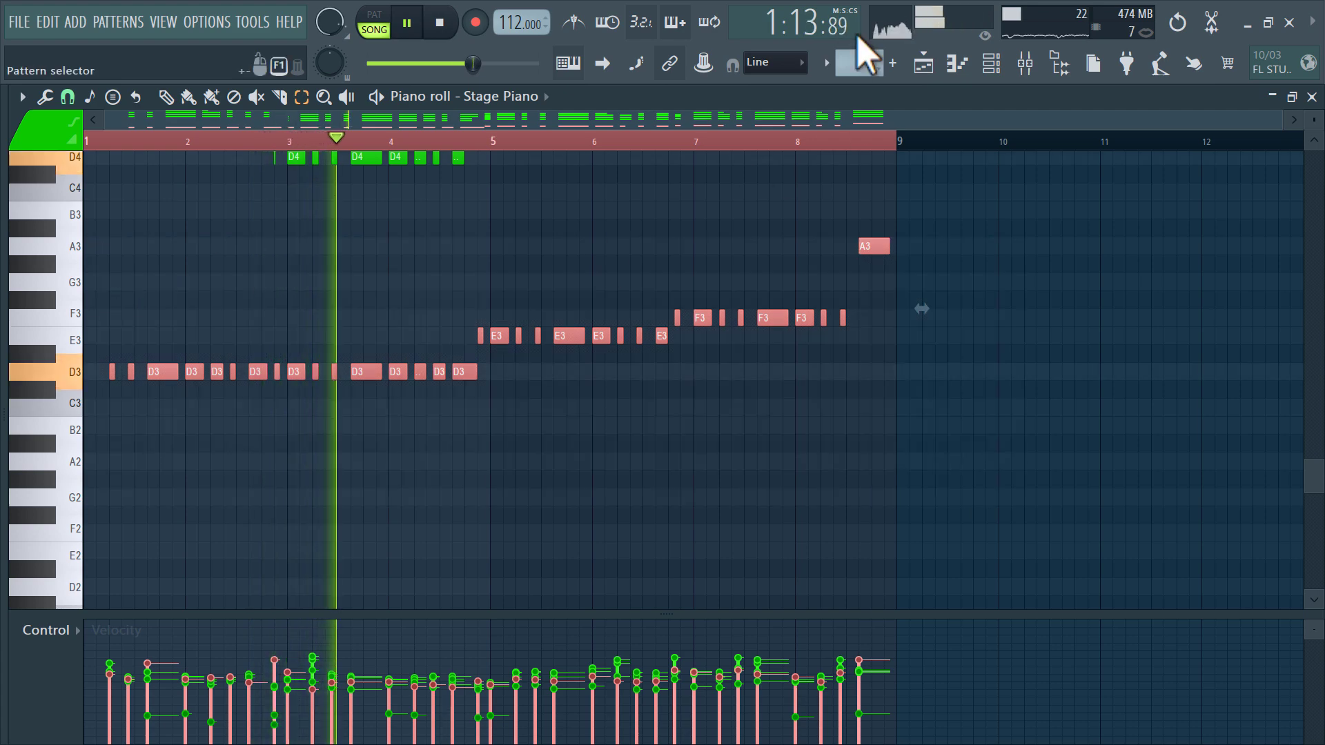
Place Pattern 5 at bar 33 on Track 10 of the playlist, stretch it to 8 bars and repeat it up to bar 57
click(923, 62)
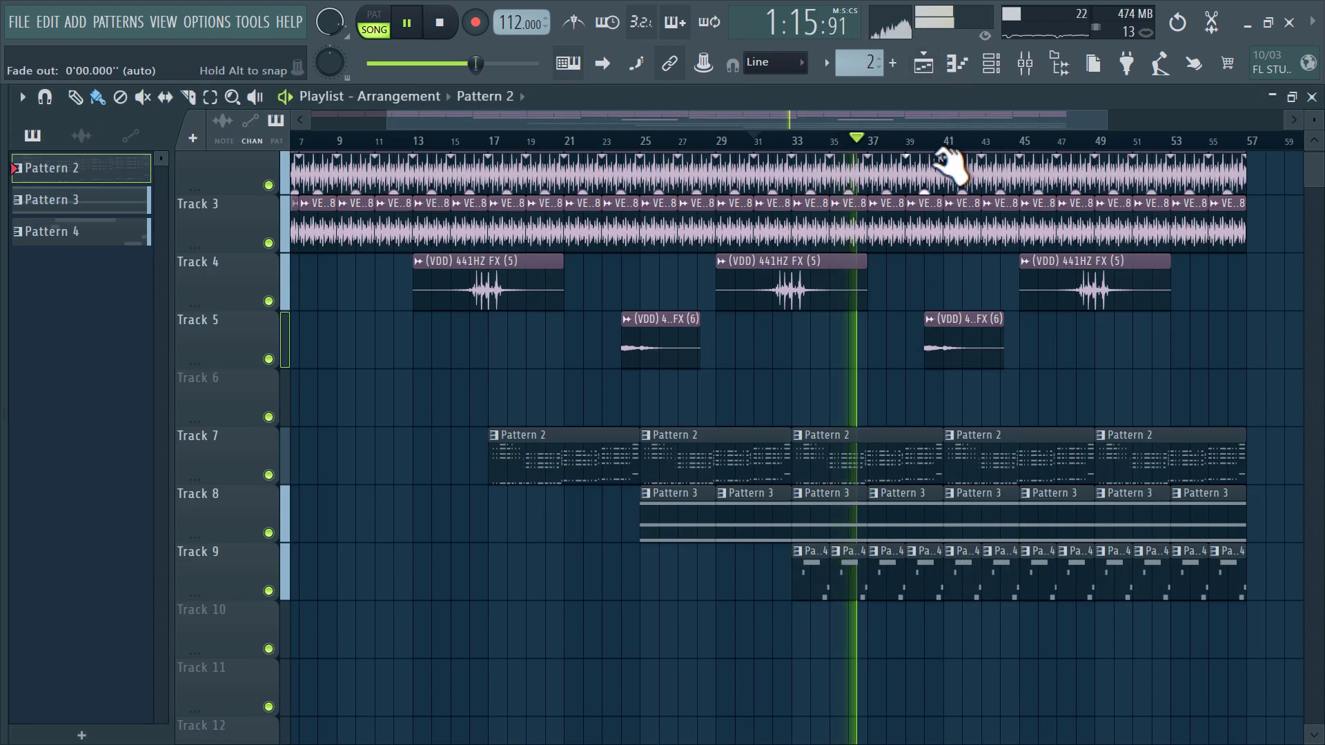
scroll(862, 63, up, 2)
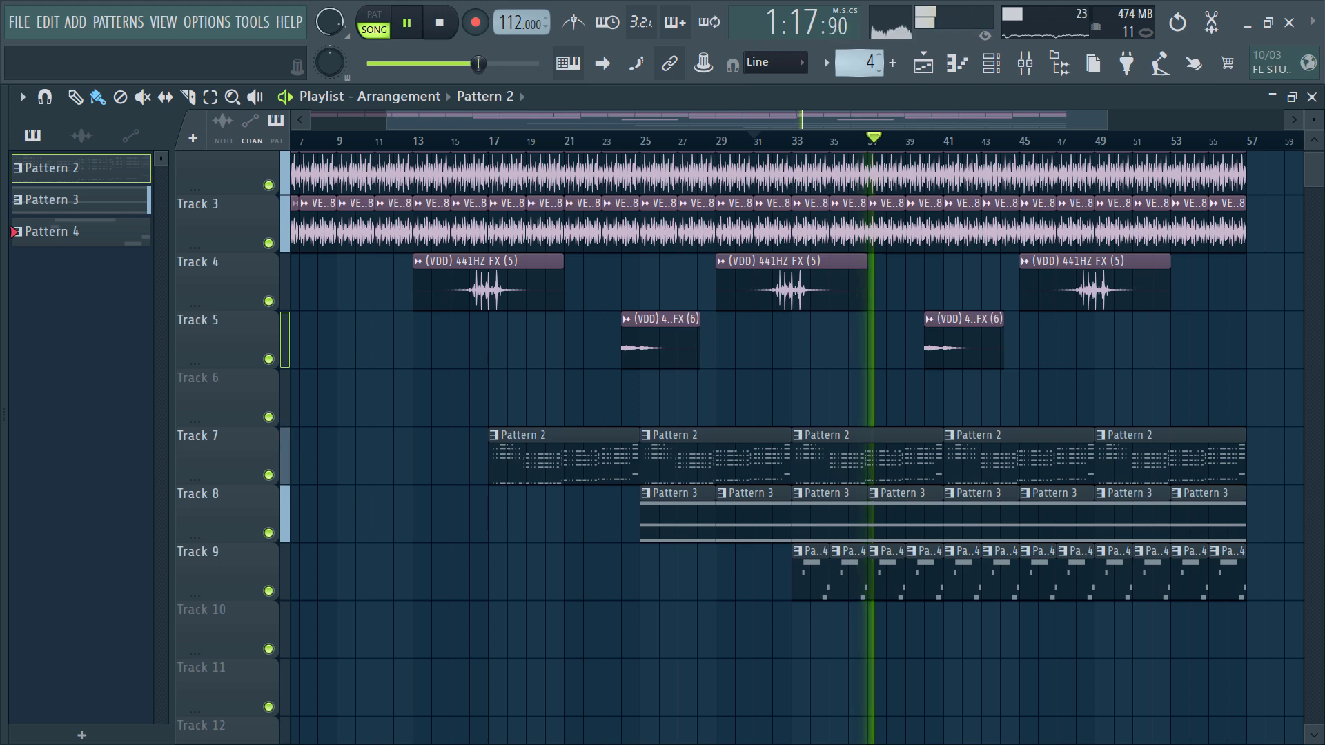
scroll(862, 63, up, 1)
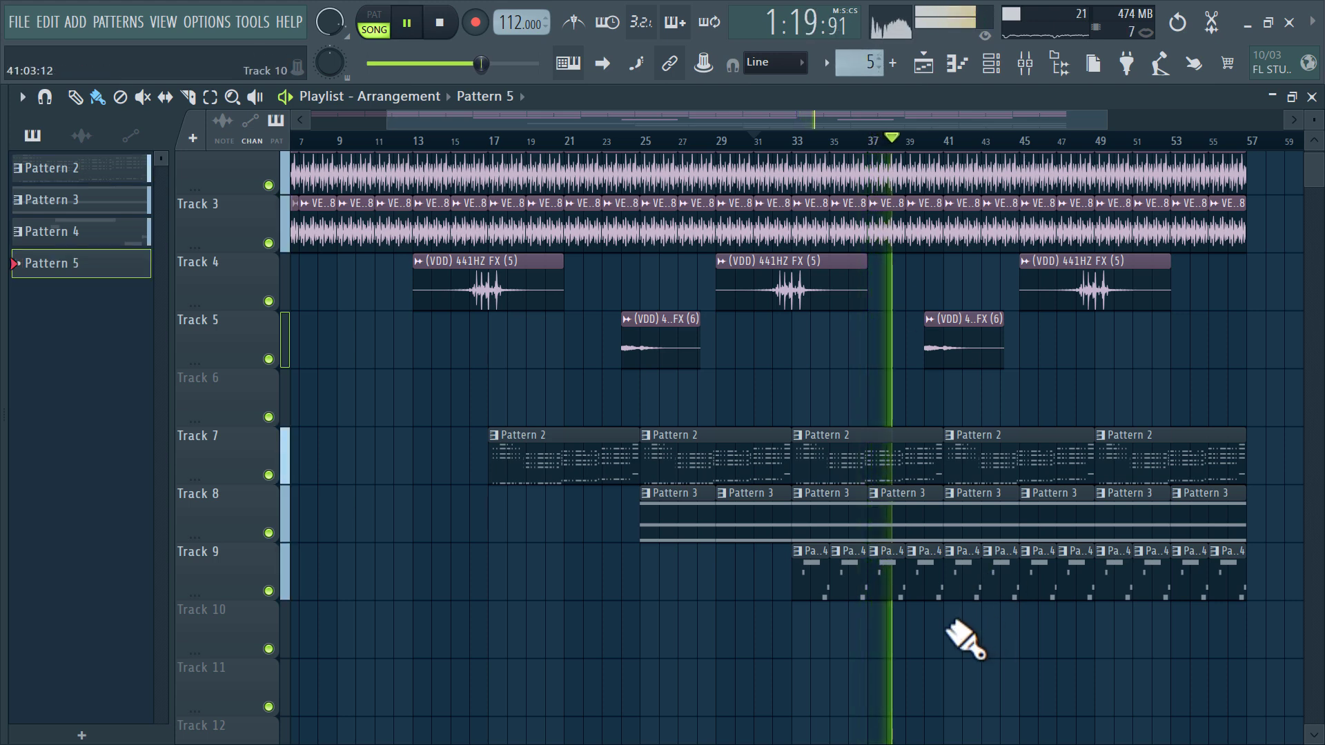
click(798, 626)
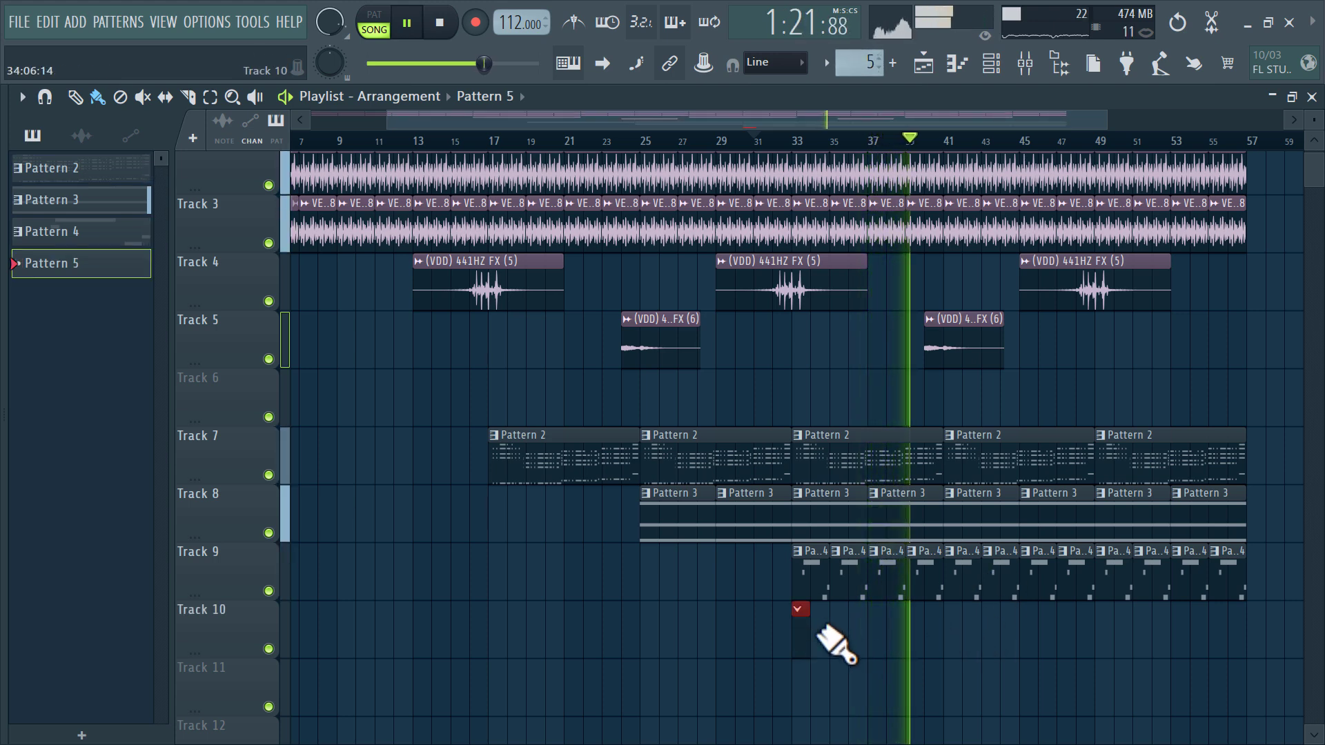
drag(810, 632, 939, 648)
key(ctrl+b)
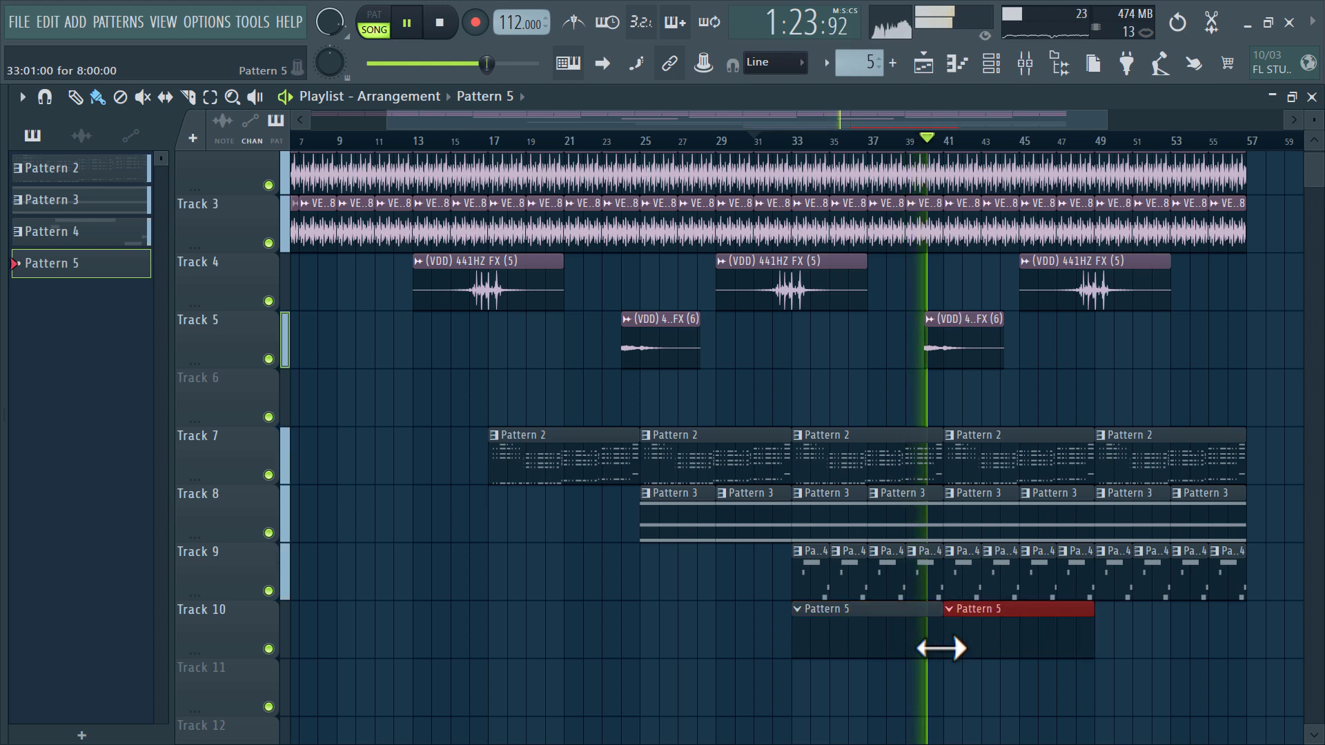
key(ctrl+b)
Play from about bar 28 and add a Fruity DX10 channel with the eFlute preset
click(699, 140)
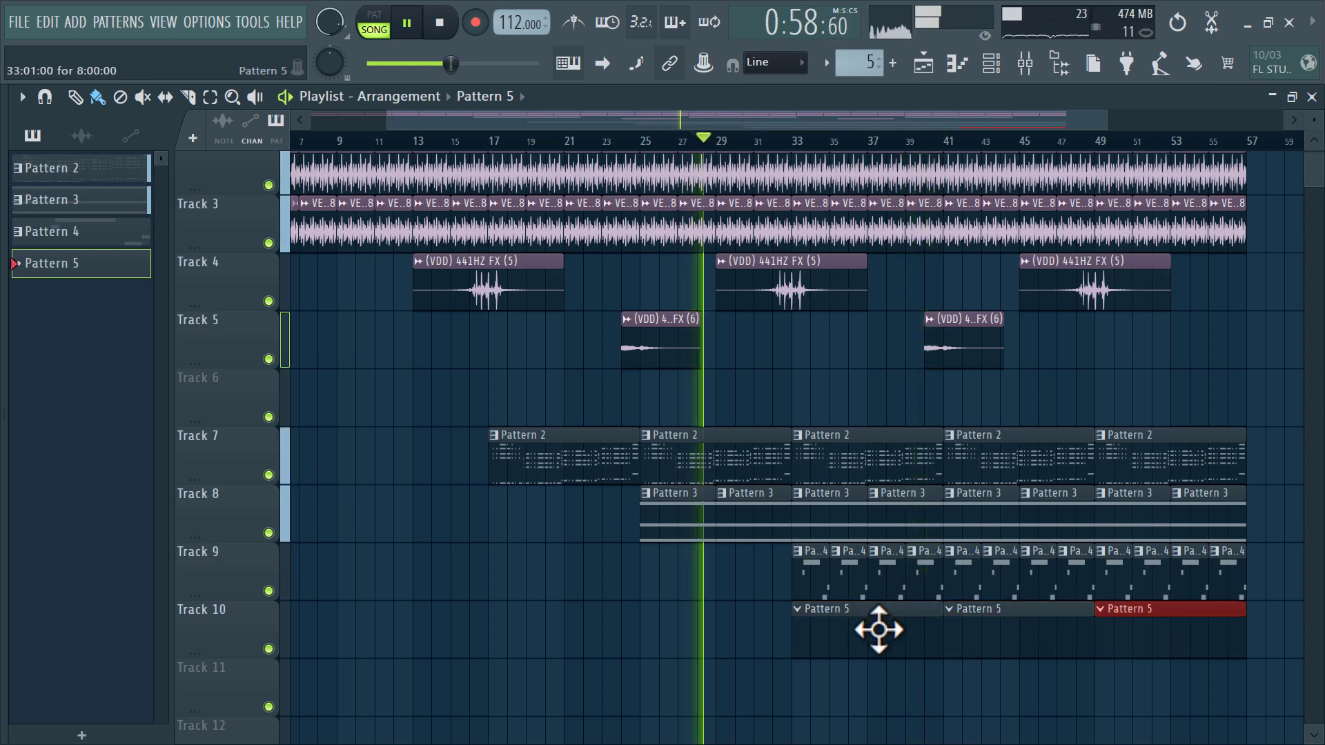
key(F6)
click(770, 395)
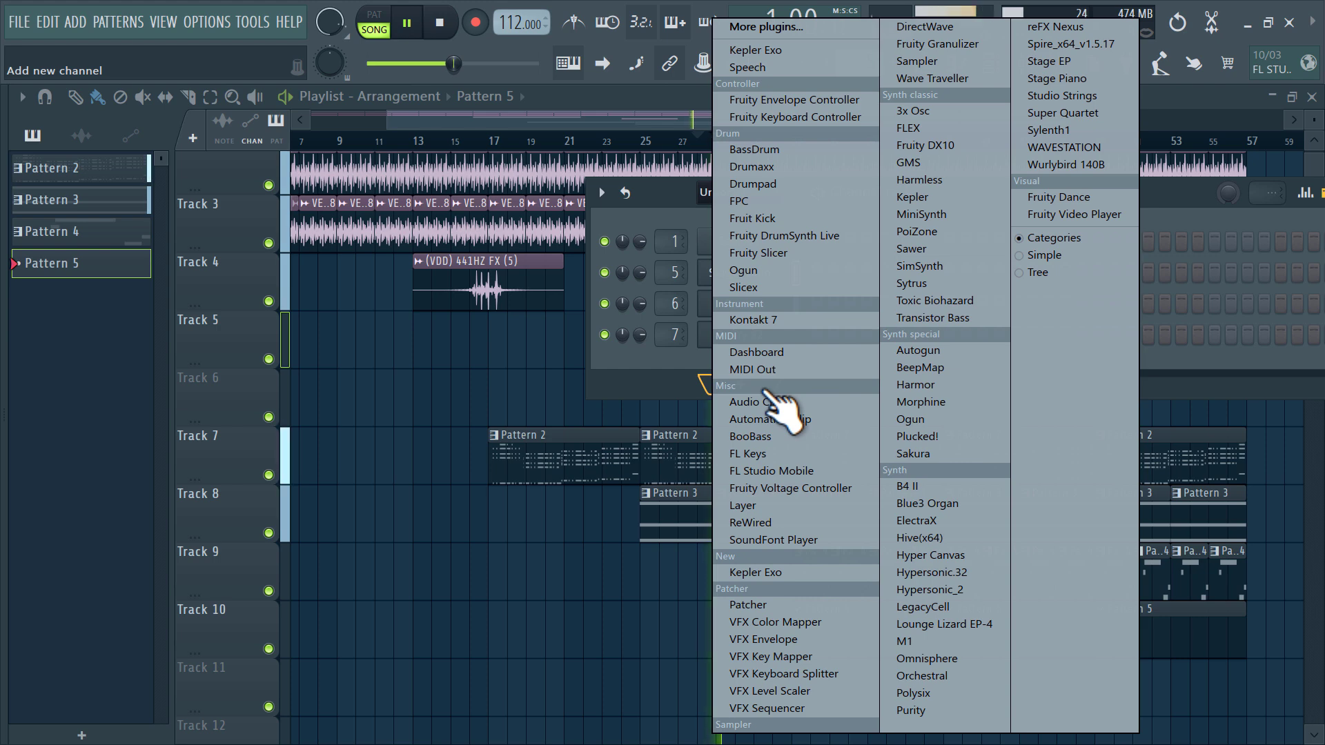
click(949, 150)
click(526, 213)
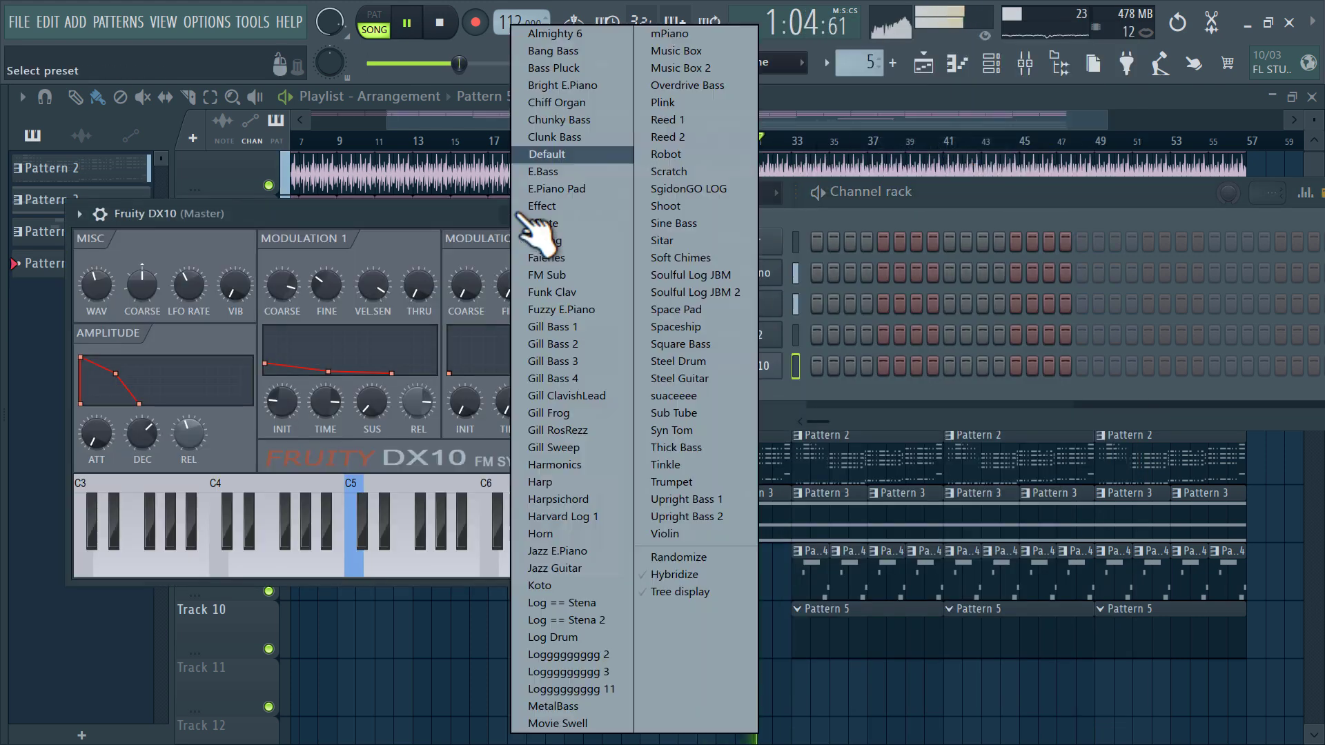
click(545, 223)
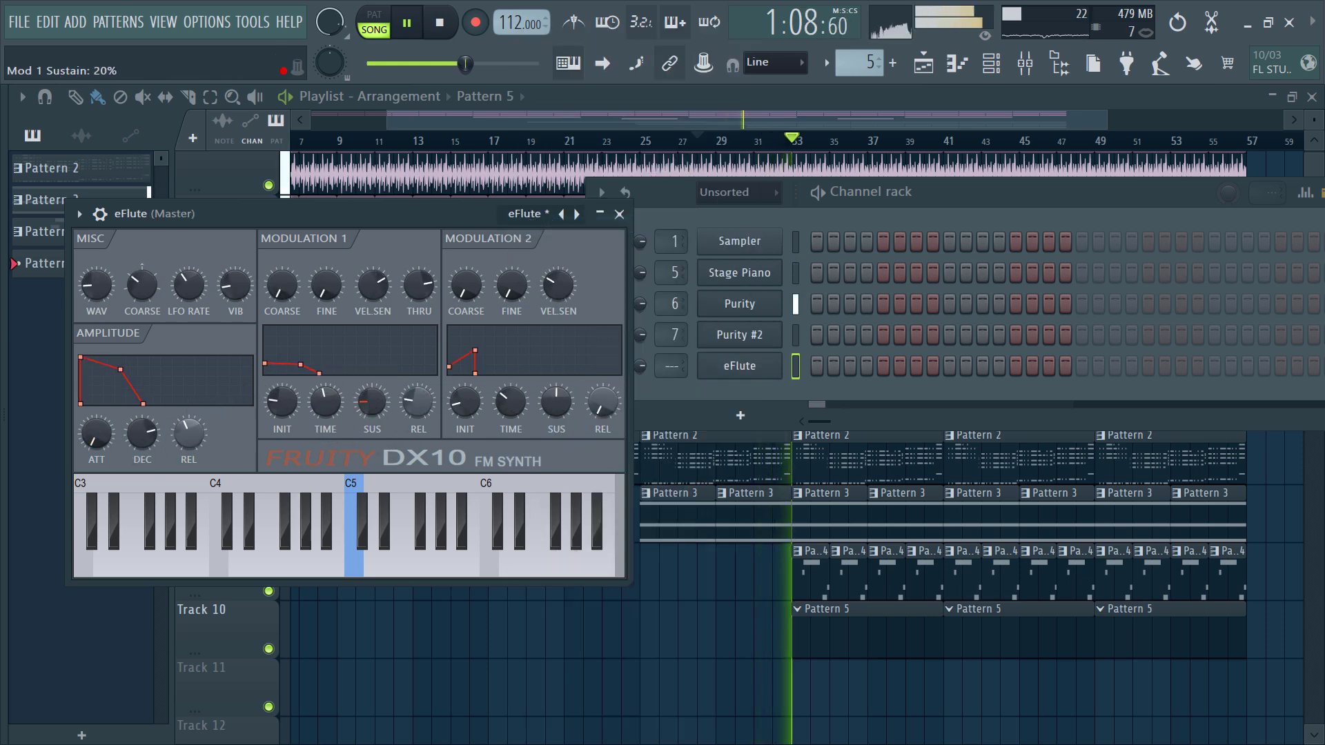
Paste the Stage Piano bass notes into the eFlute piano roll of Pattern 5
click(618, 215)
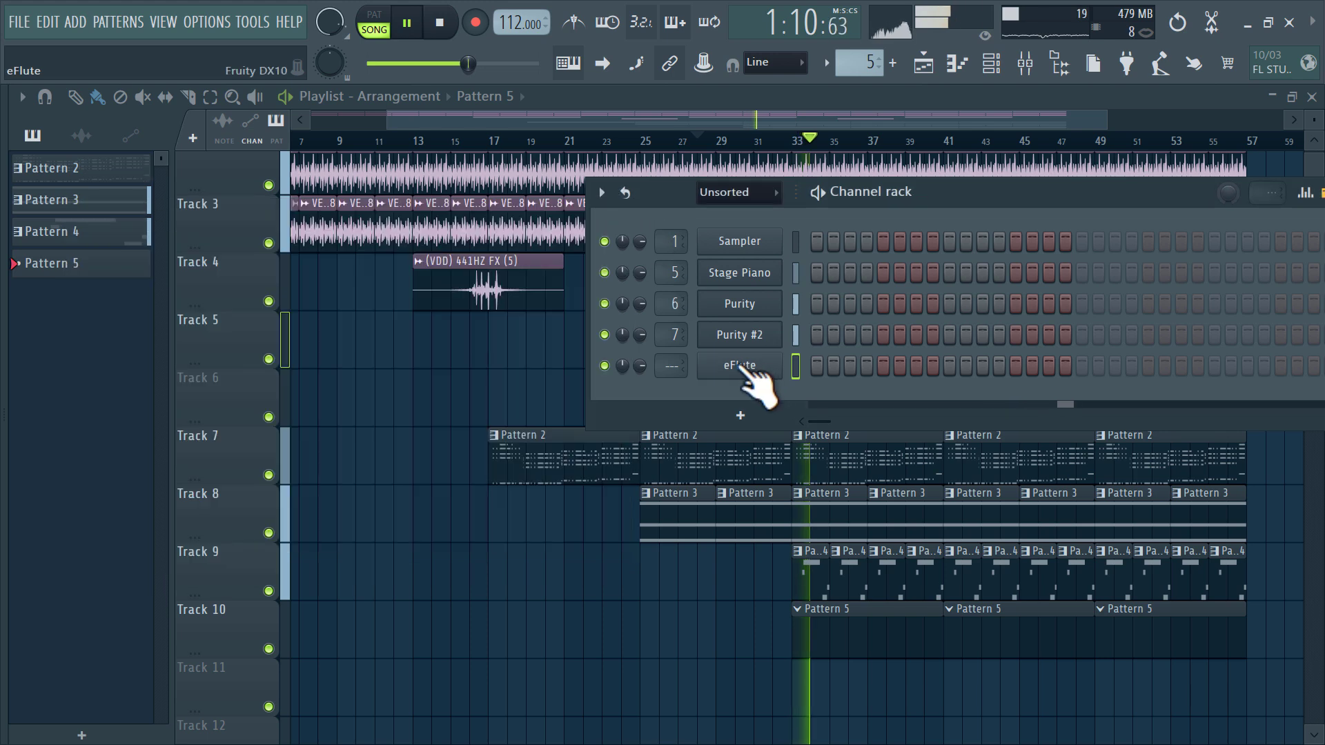
right_click(742, 373)
click(800, 364)
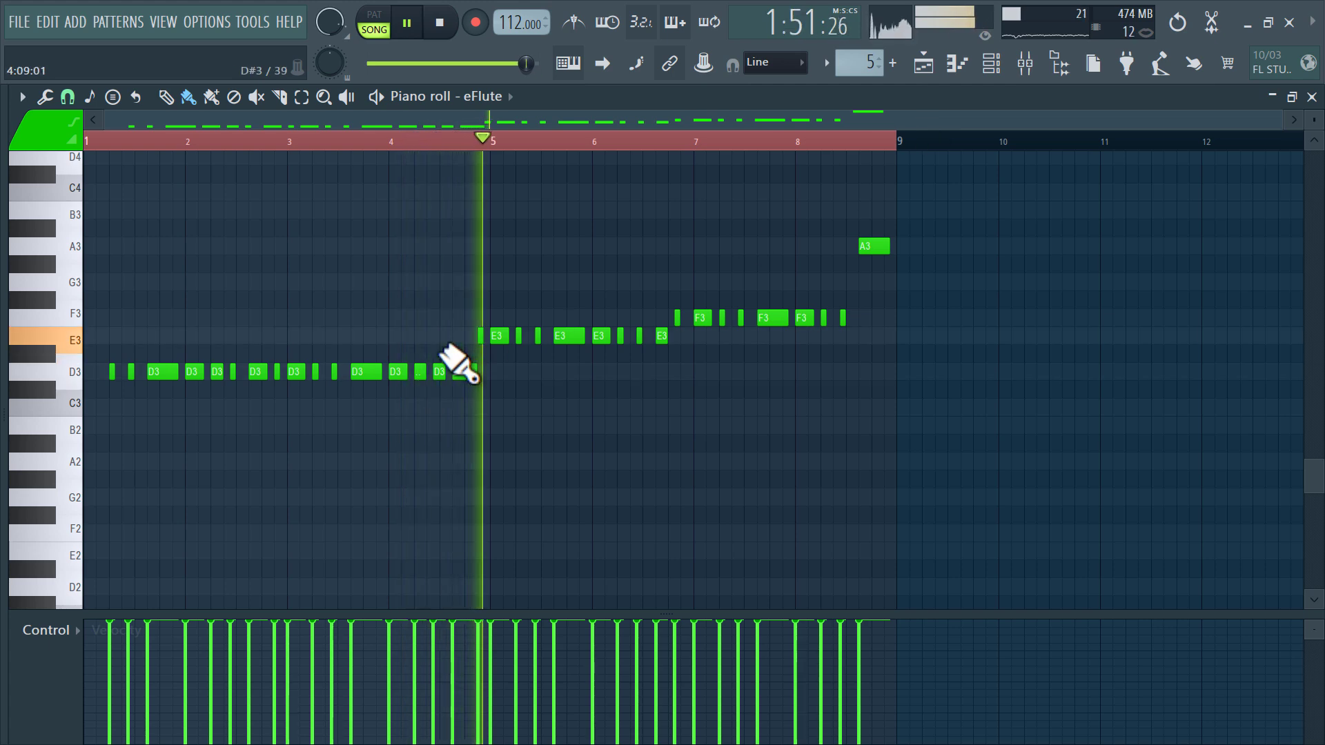
Vary the eFlute line by raising the long notes in bars 3, 5 and 7 to A3 and two bar 4 notes to E3 and F3
ctrl+scroll(453, 369, up, 3)
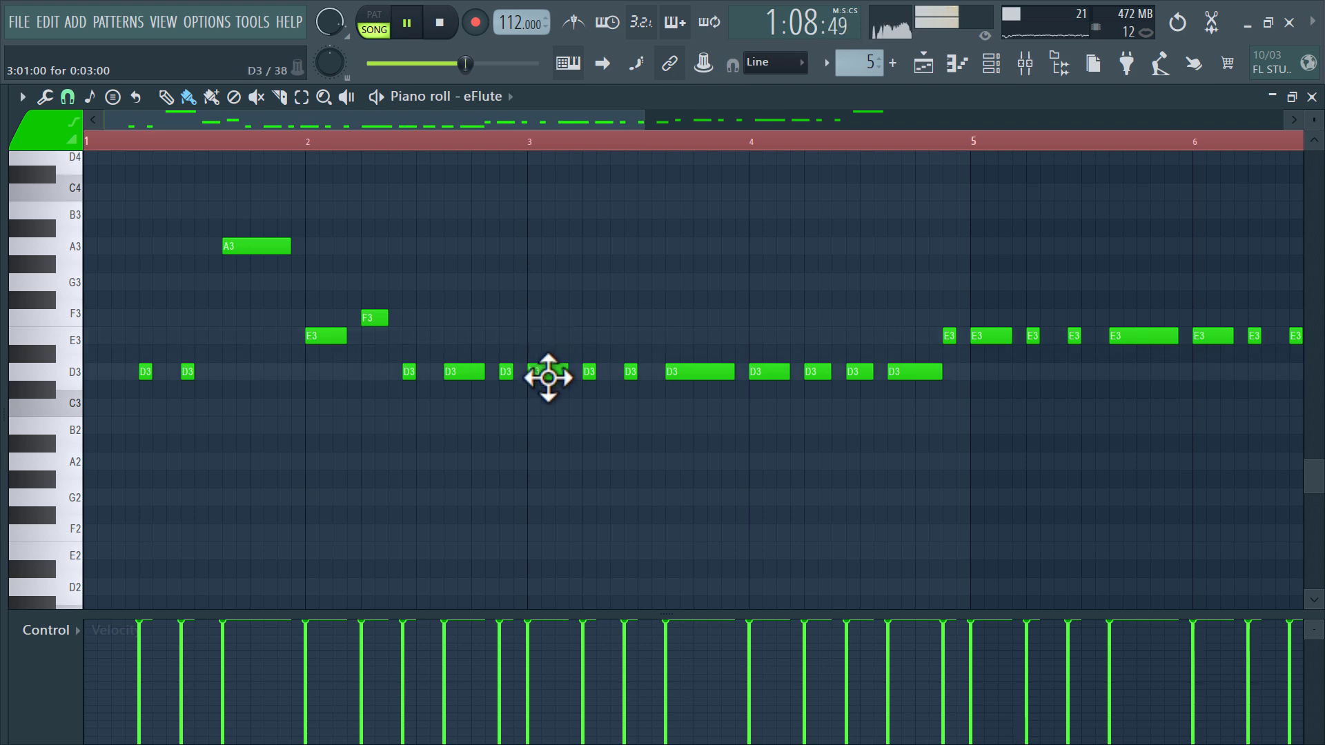
drag(697, 371, 700, 242)
drag(813, 370, 863, 319)
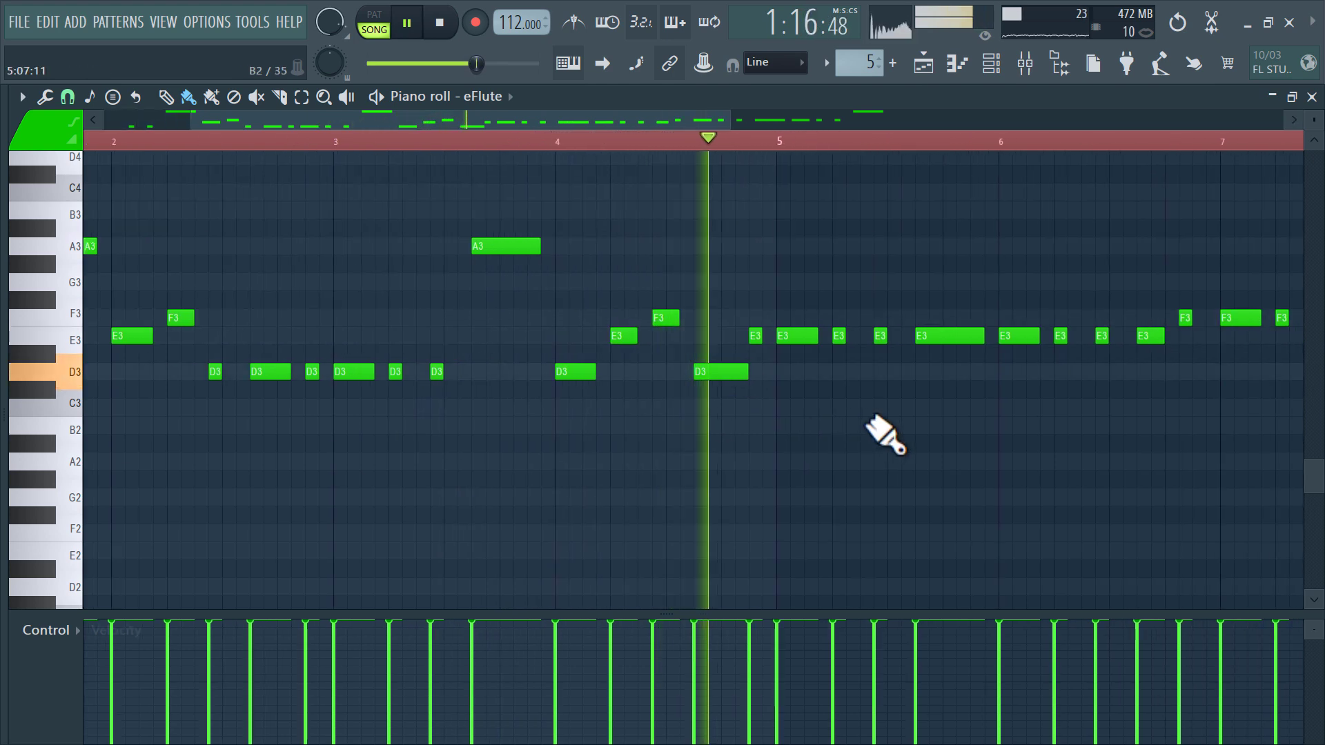
drag(701, 333, 699, 240)
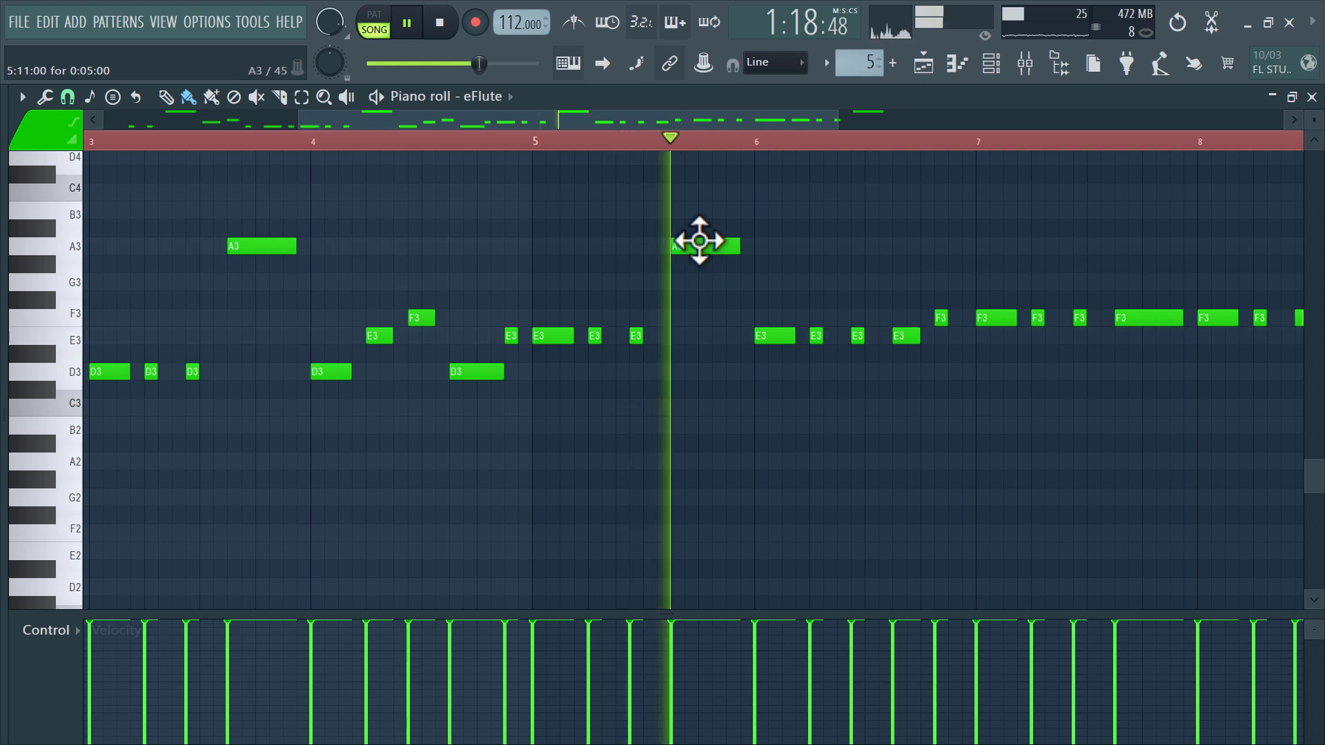
drag(954, 317, 961, 242)
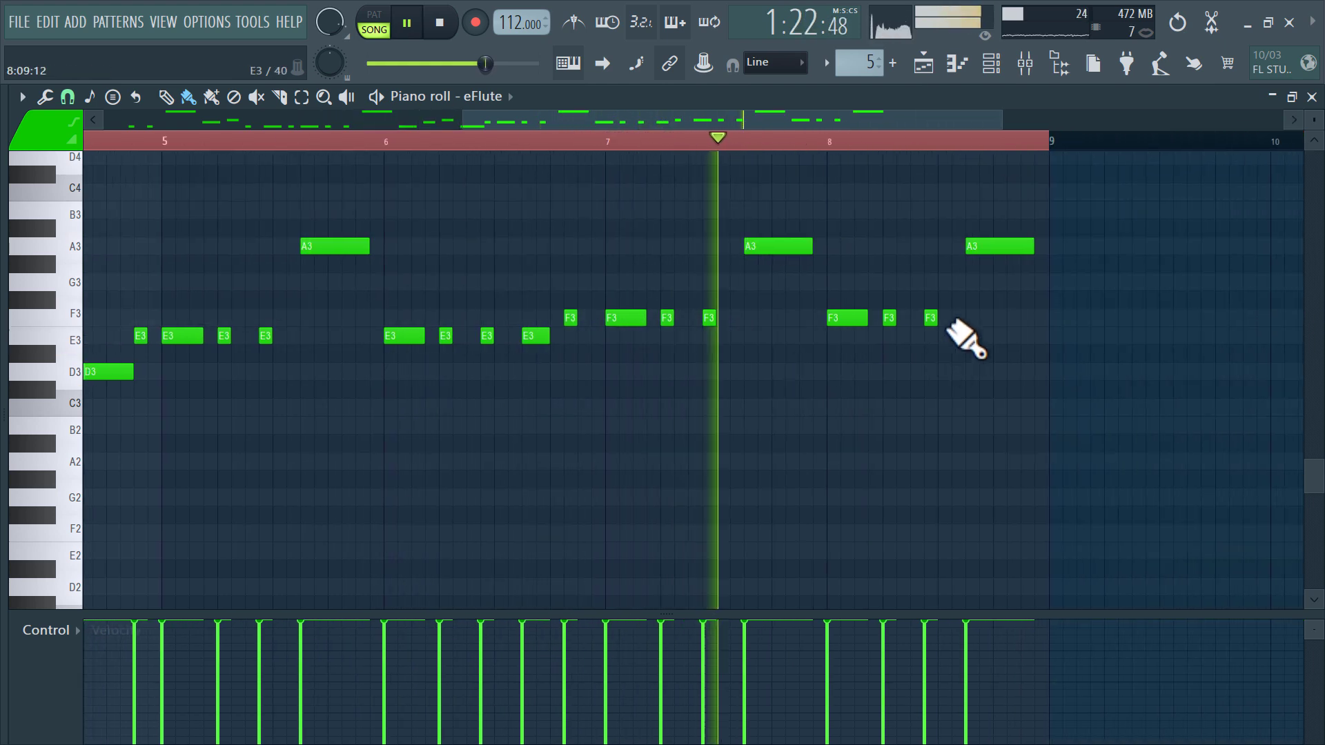
Change the eFlute channel's preset to Bass Pluck and return to the playlist arrangement
click(989, 69)
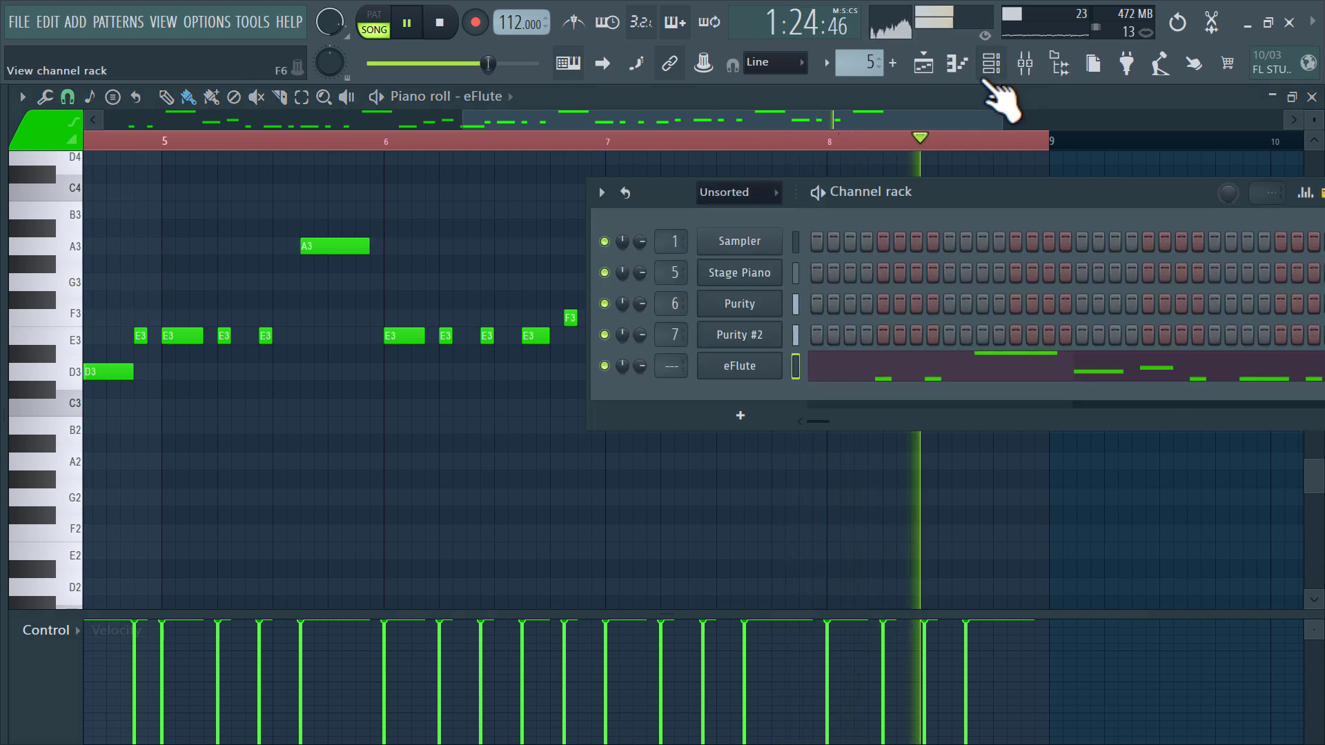
click(733, 368)
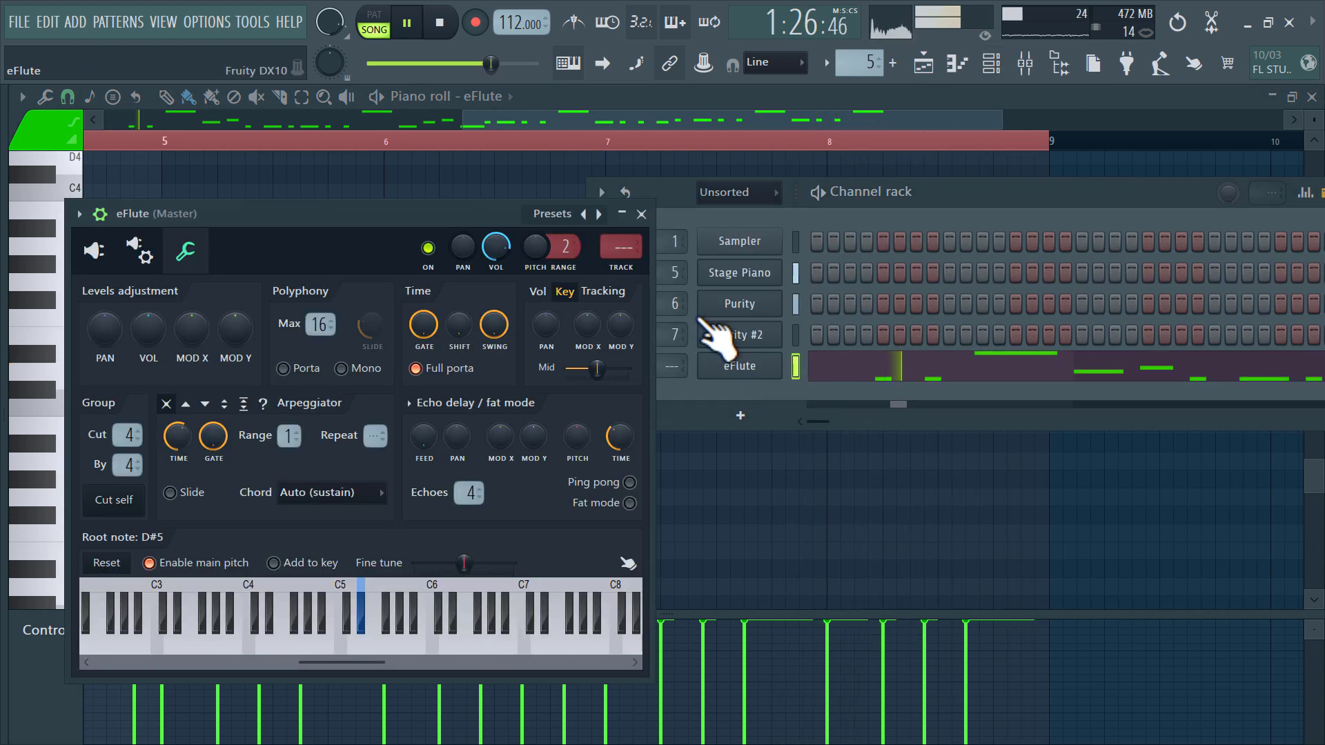
click(549, 213)
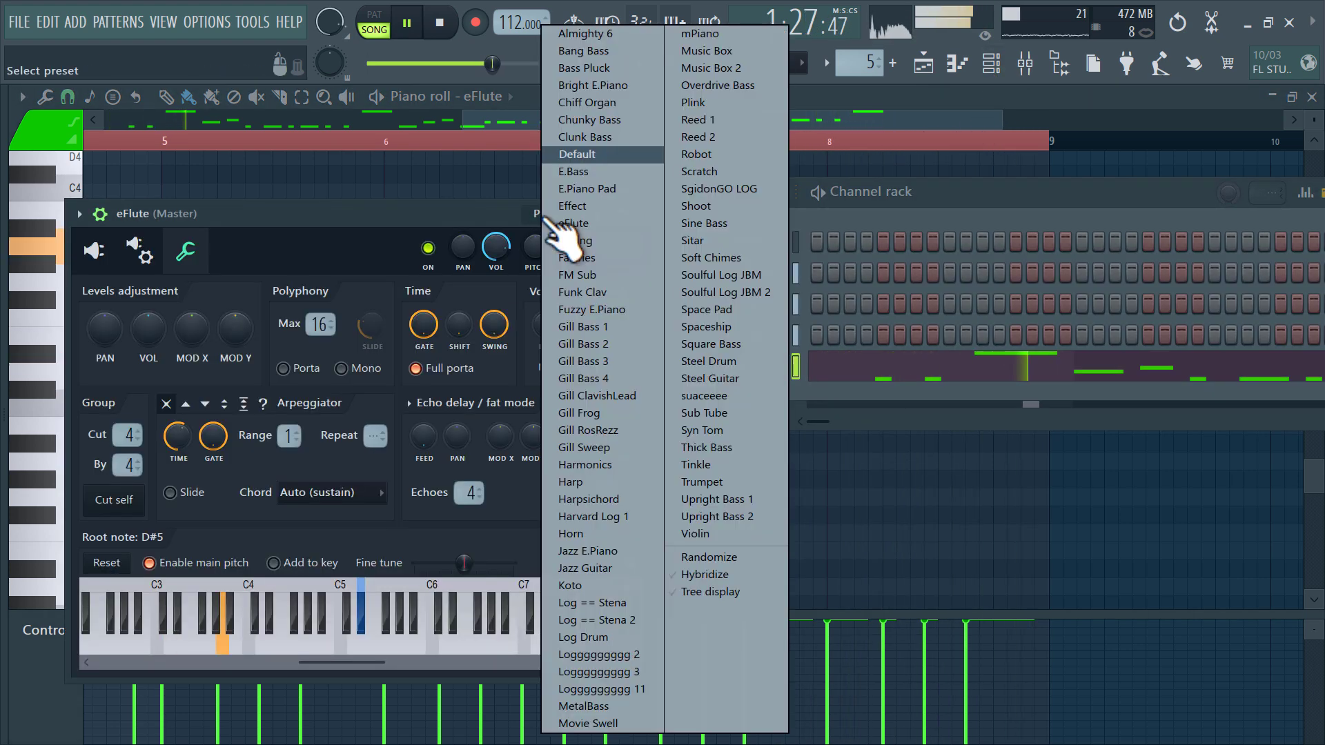
click(591, 66)
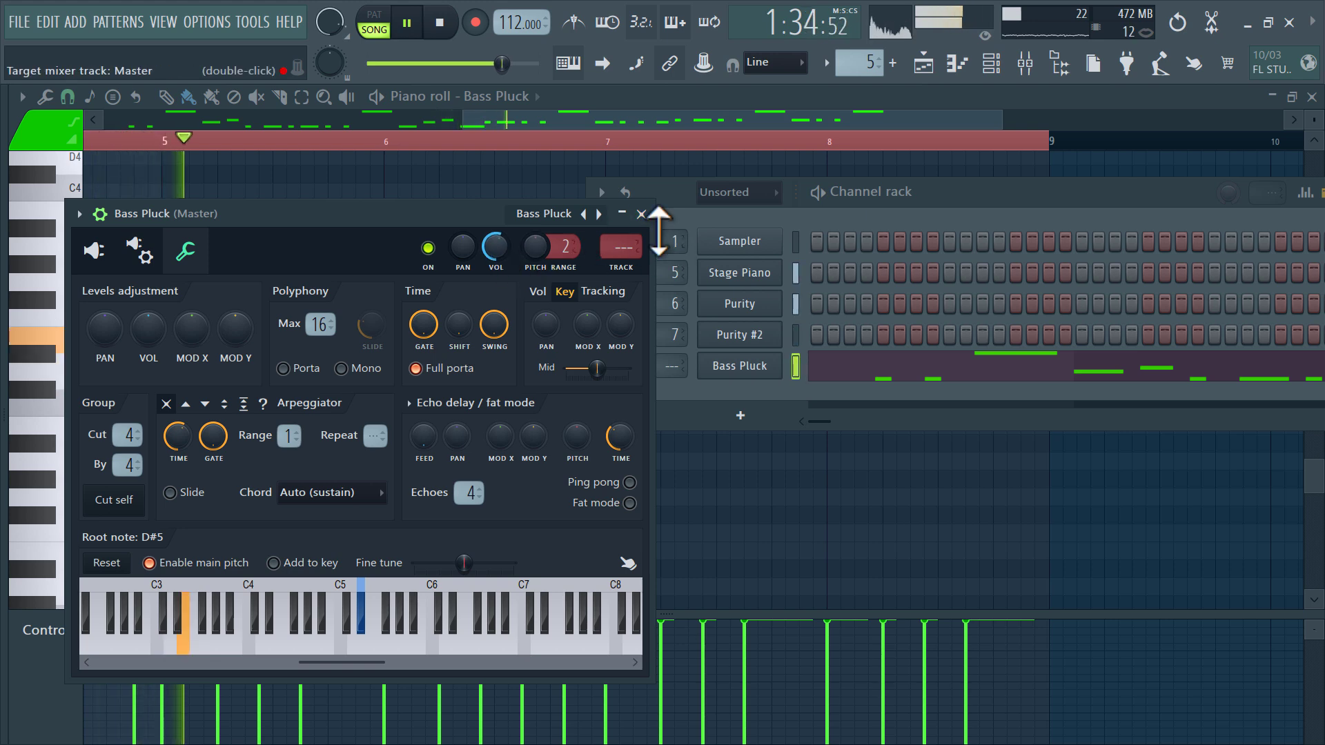
click(641, 213)
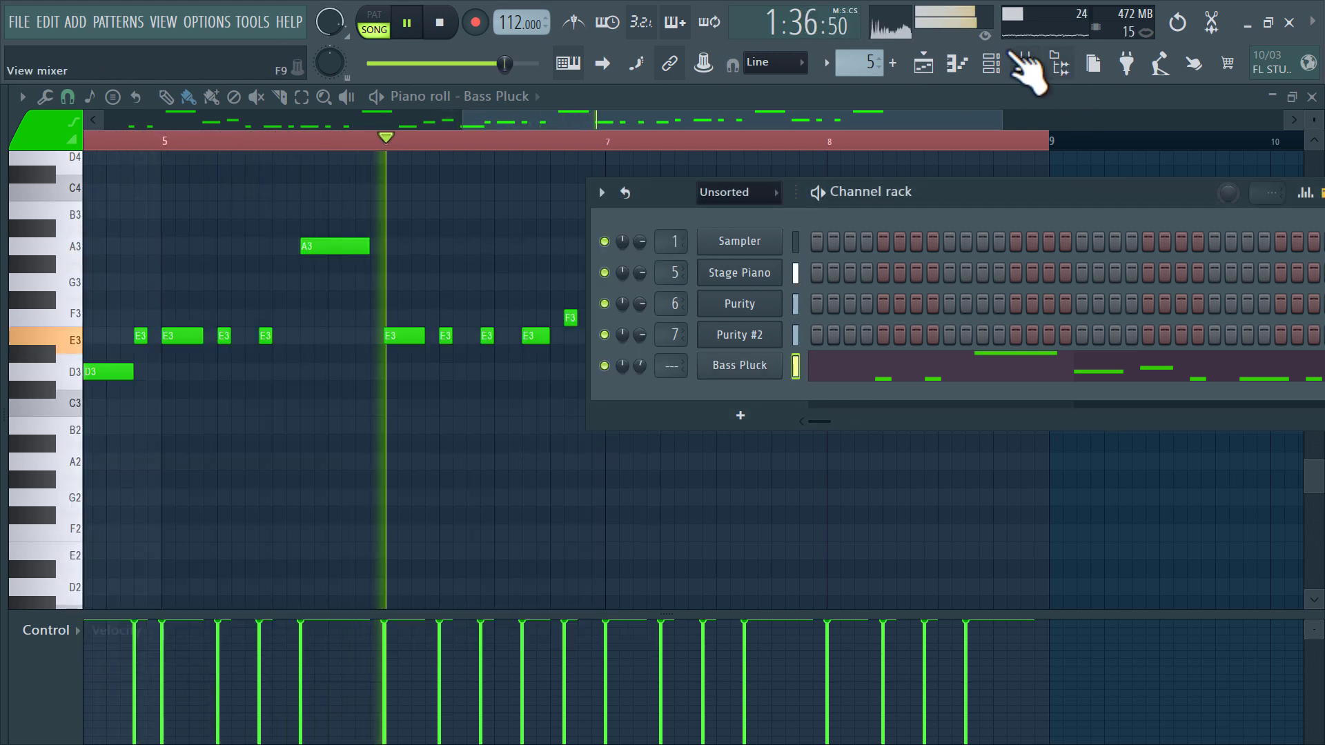
click(1025, 62)
click(957, 63)
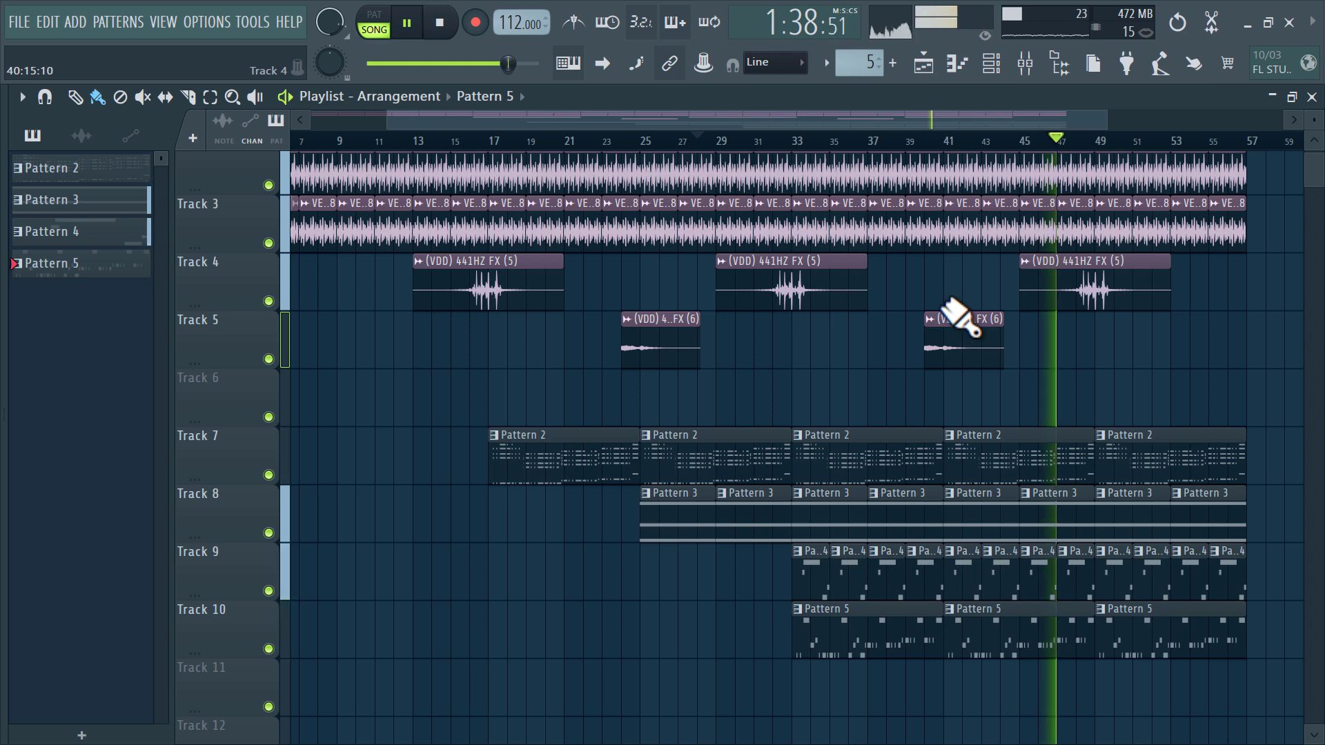
Play from bar 25 and delete the three Pattern 2 clips on Track 7 from bar 33 onward
scroll(959, 314, down, 2)
click(661, 141)
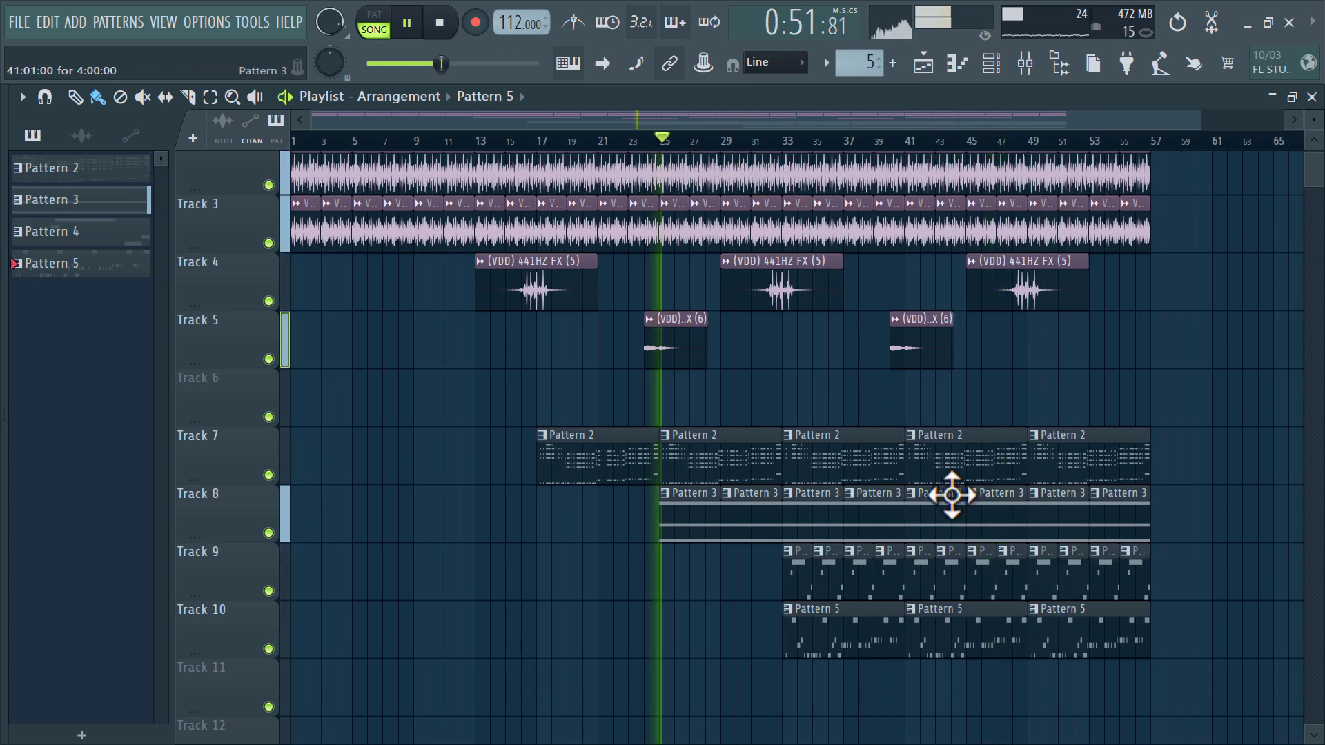
scroll(952, 494, down, 2)
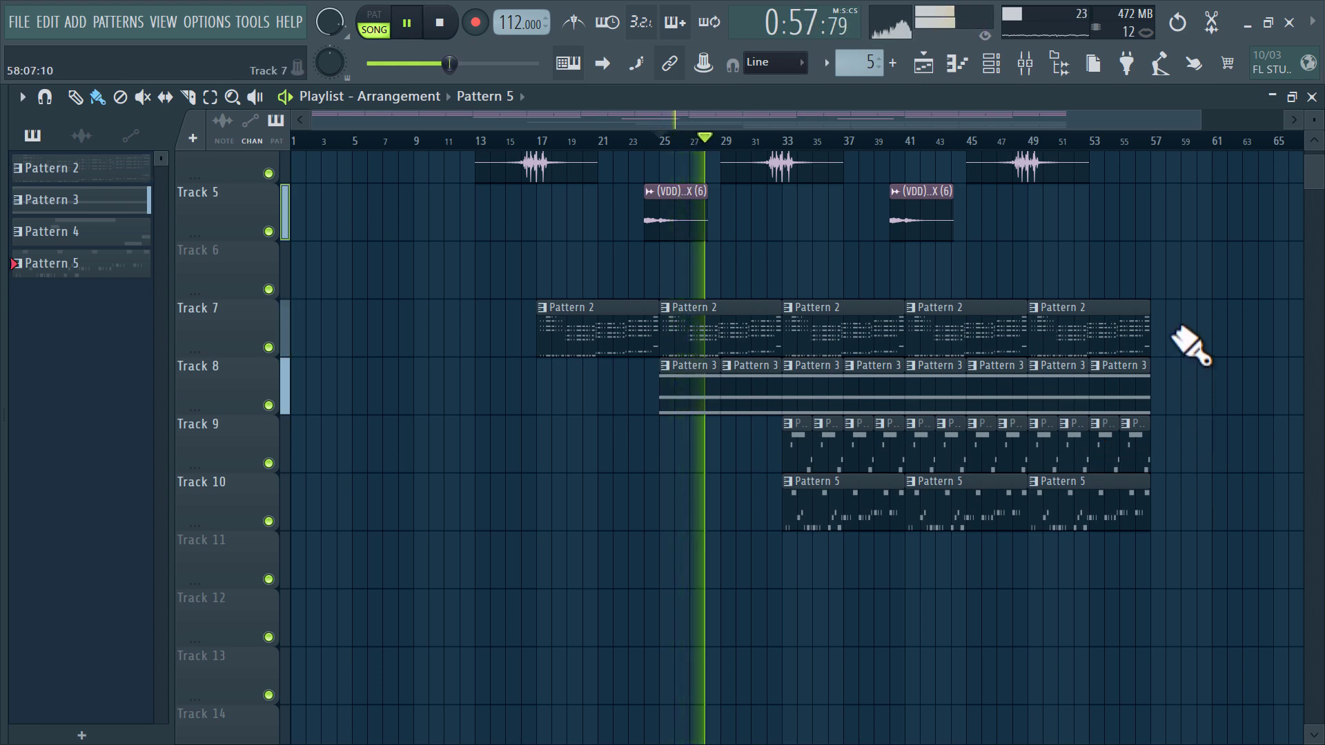
right_click(1090, 330)
right_click(966, 327)
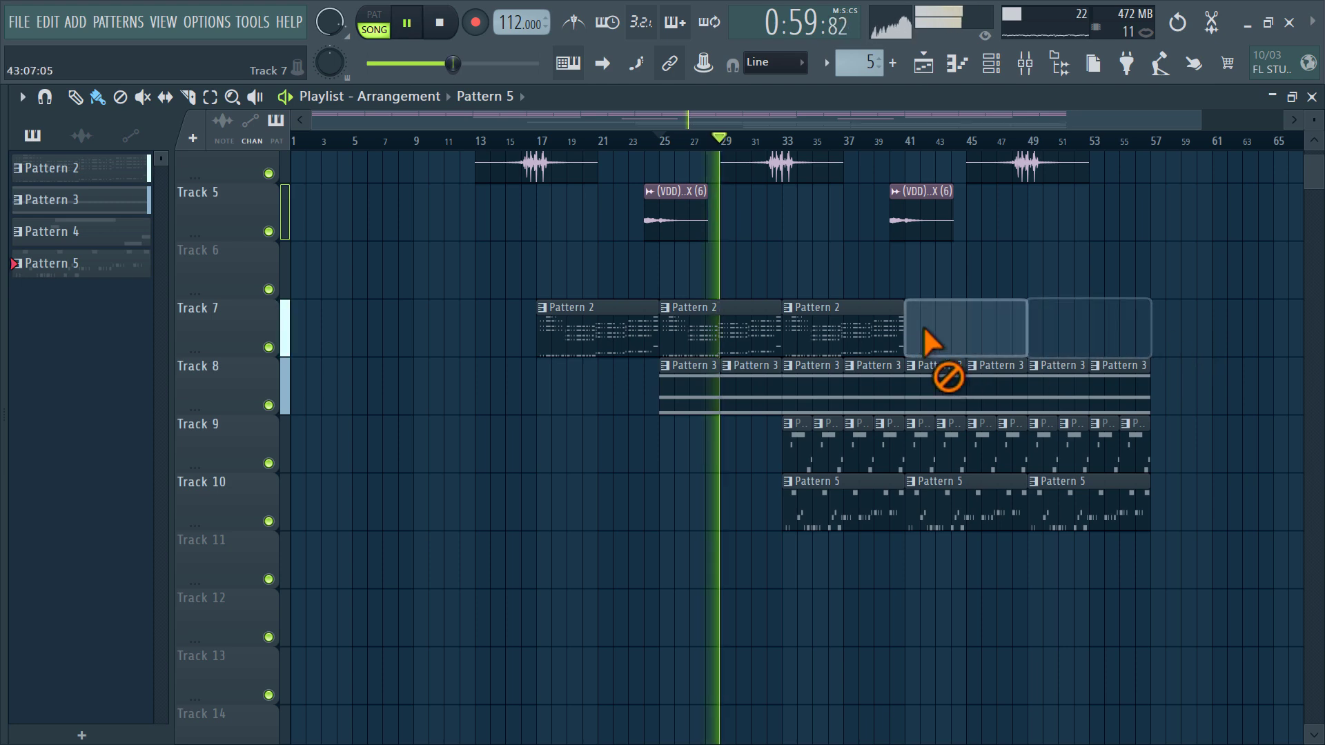
right_click(845, 325)
Place two eight-bar clips of a new Pattern 6 on Track 12 from bar 33, and fill Track 9 with Pattern 4 over bars 25–32
scroll(864, 58, up, 1)
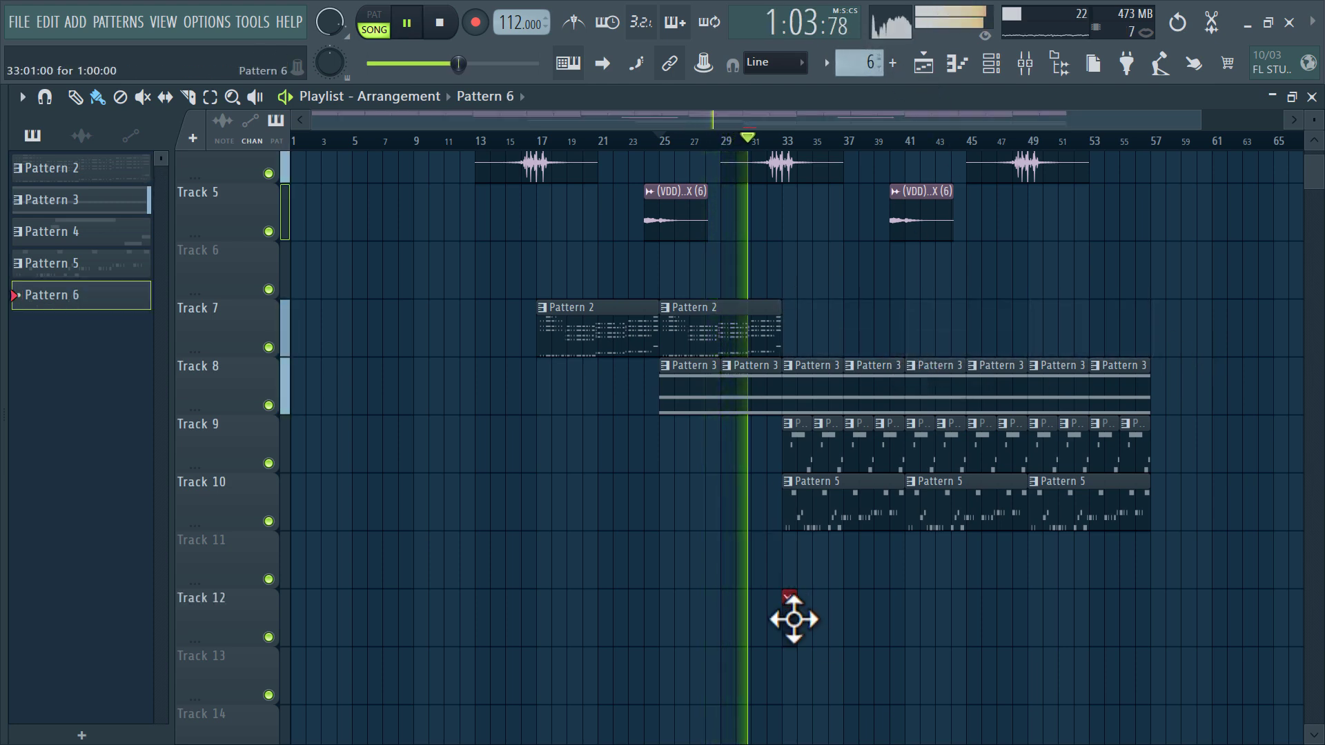
drag(797, 620, 902, 623)
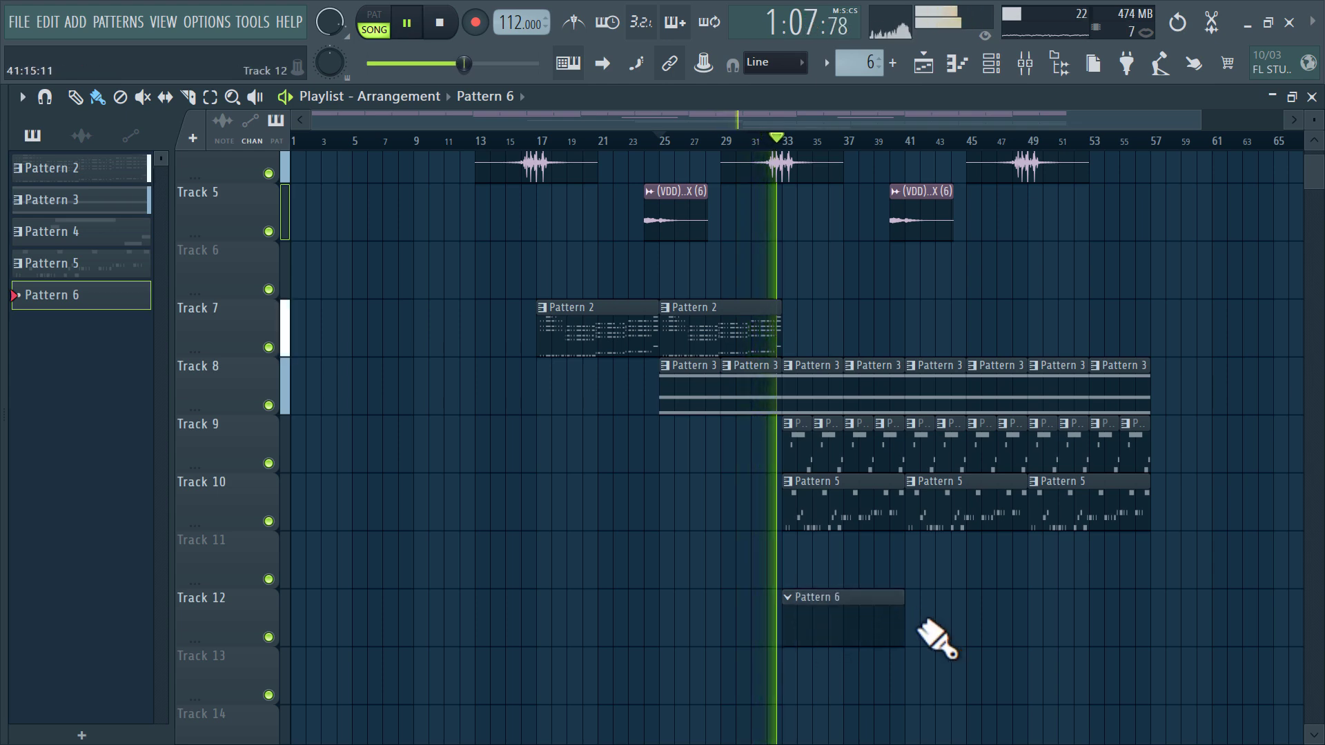
click(933, 630)
click(793, 458)
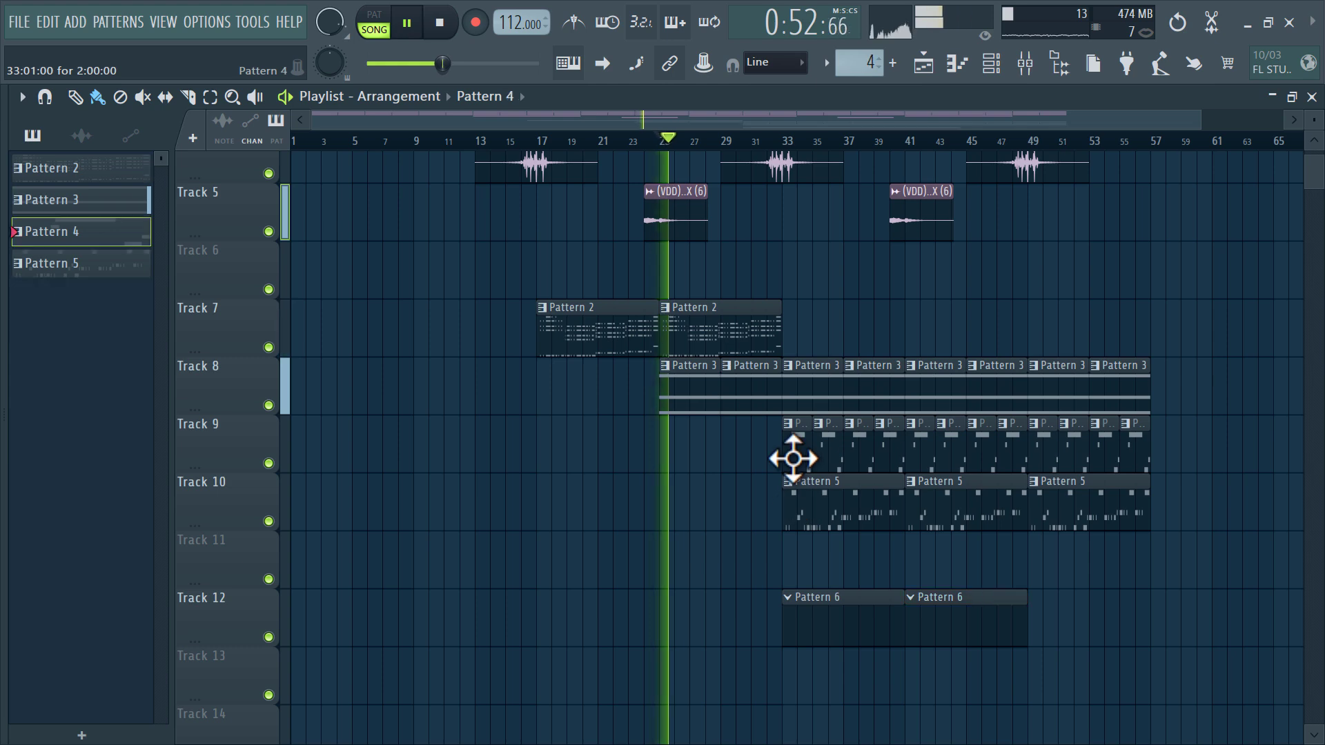
drag(671, 436, 759, 452)
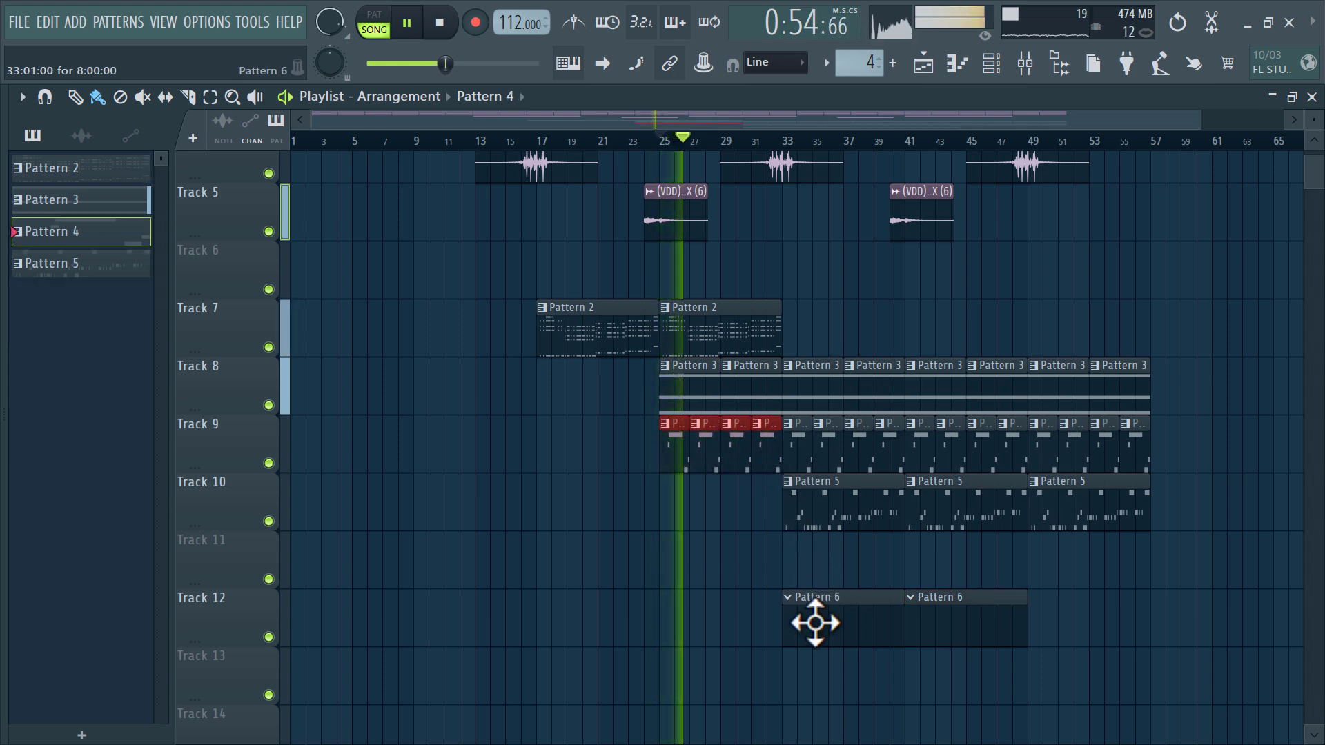
Select Pattern 6 from its playlist clip and add a Lounge Lizard EP-4 channel
double_click(816, 621)
click(740, 416)
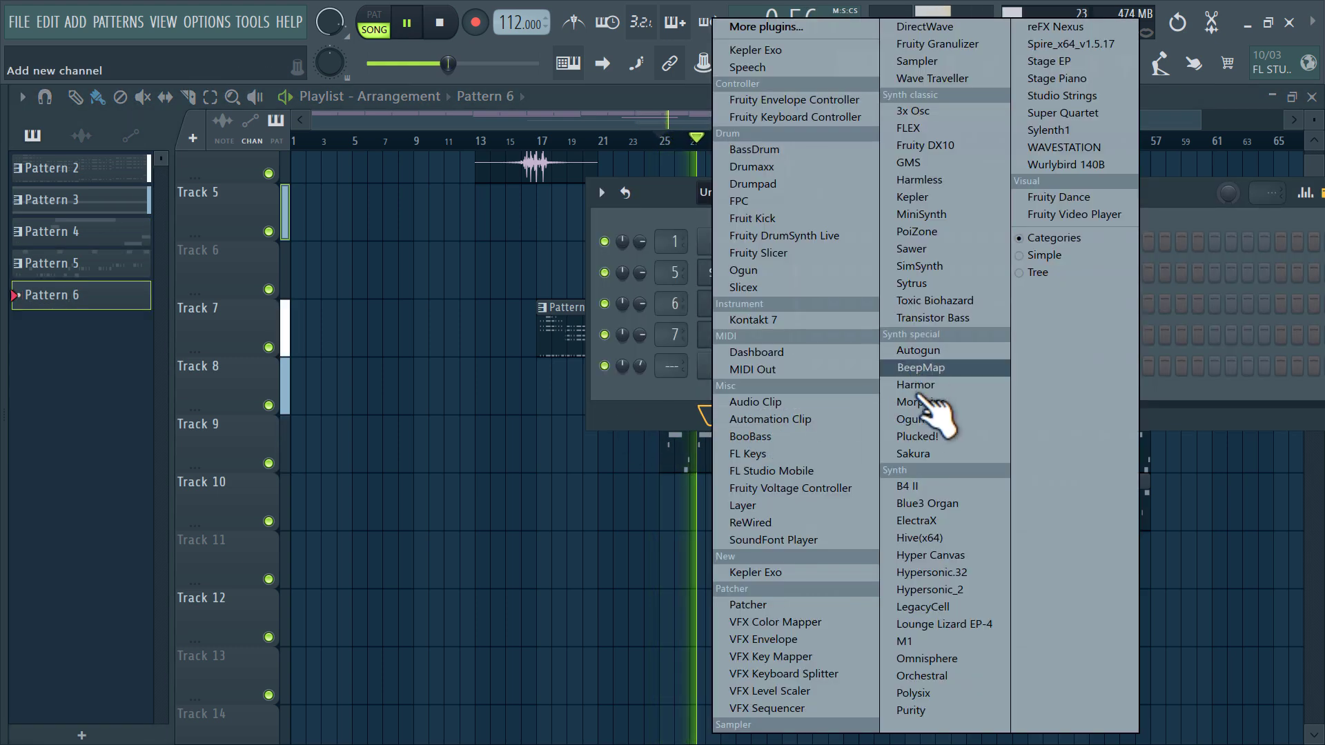
click(998, 626)
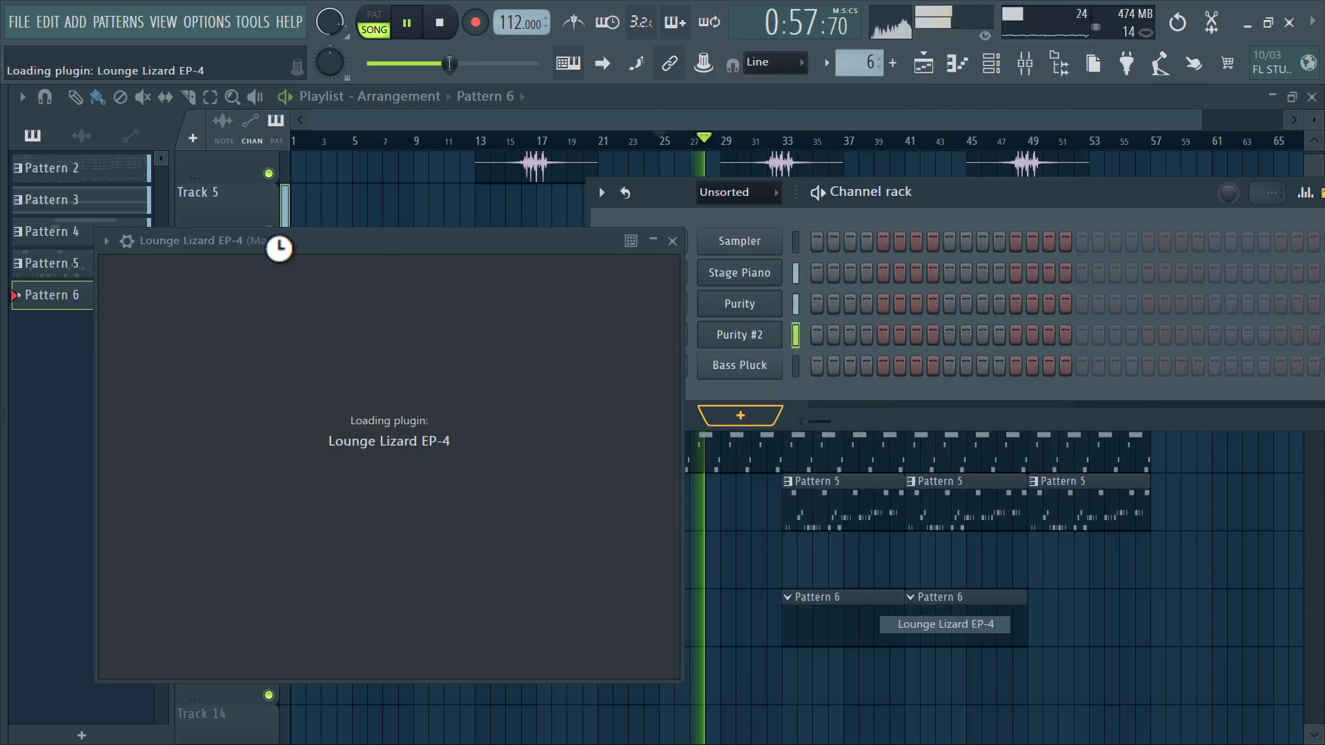
Set the Lounge Lizard EP-4 channel's root note to D#5 and return to the playlist
click(127, 241)
click(214, 278)
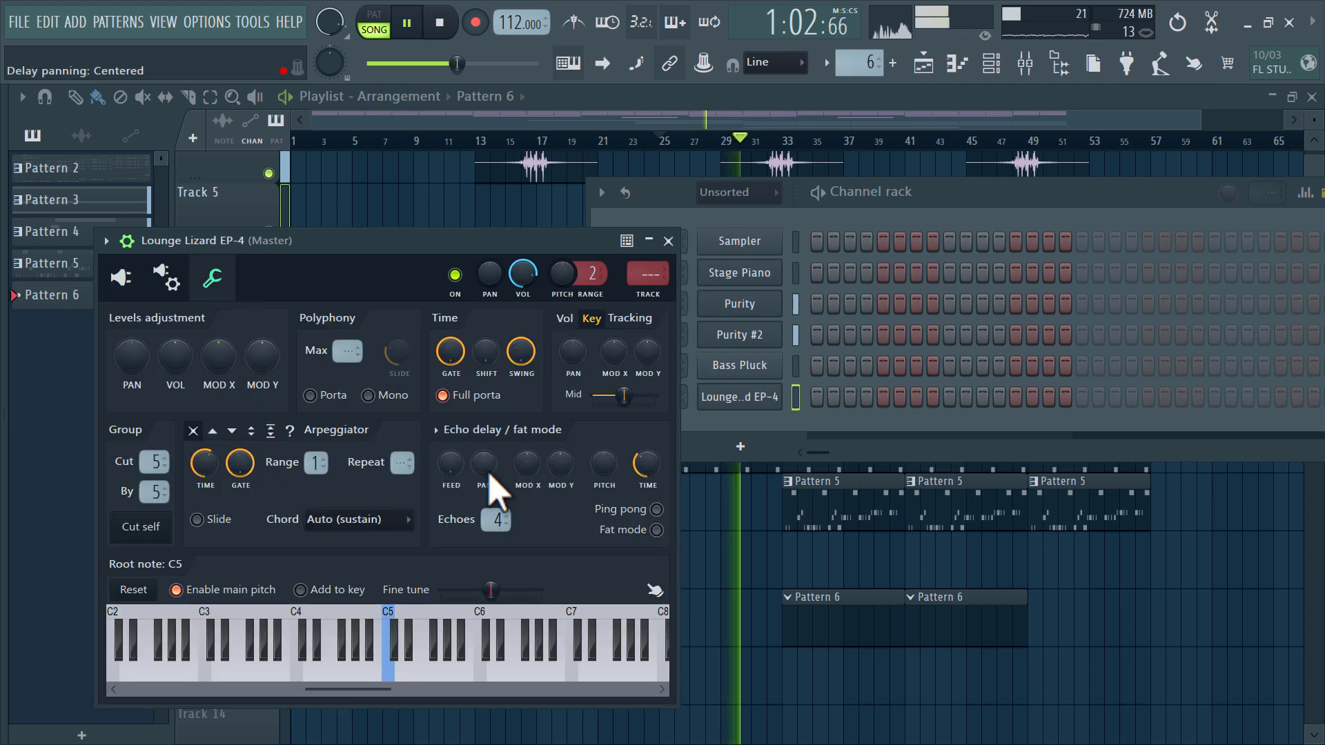
drag(511, 242, 740, 138)
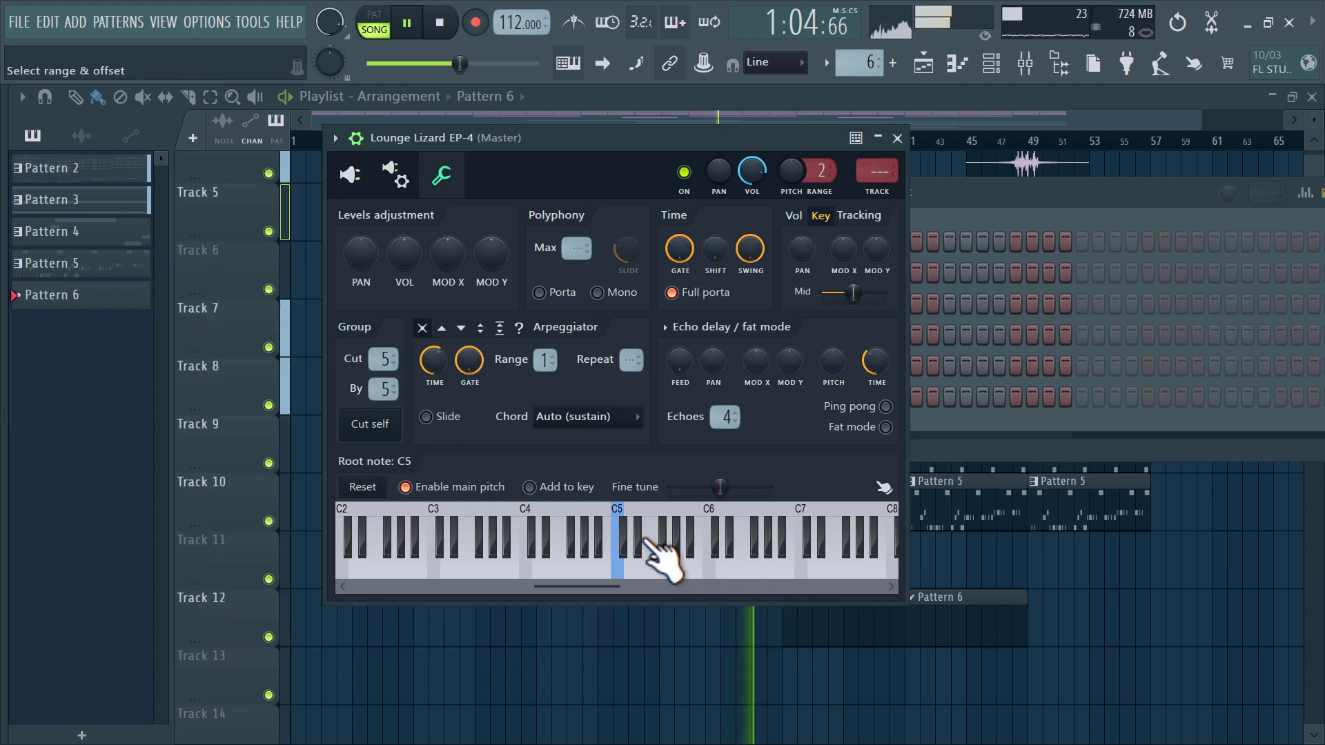
click(643, 545)
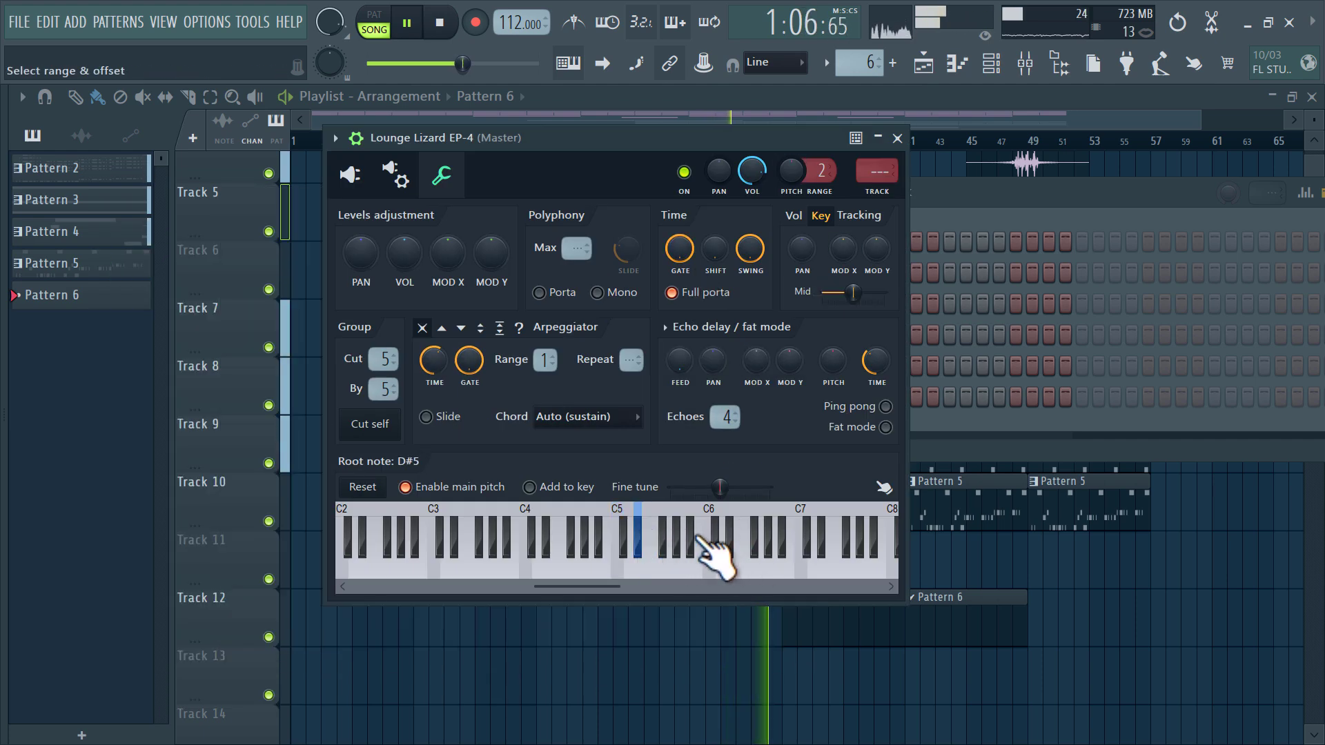
key(Escape)
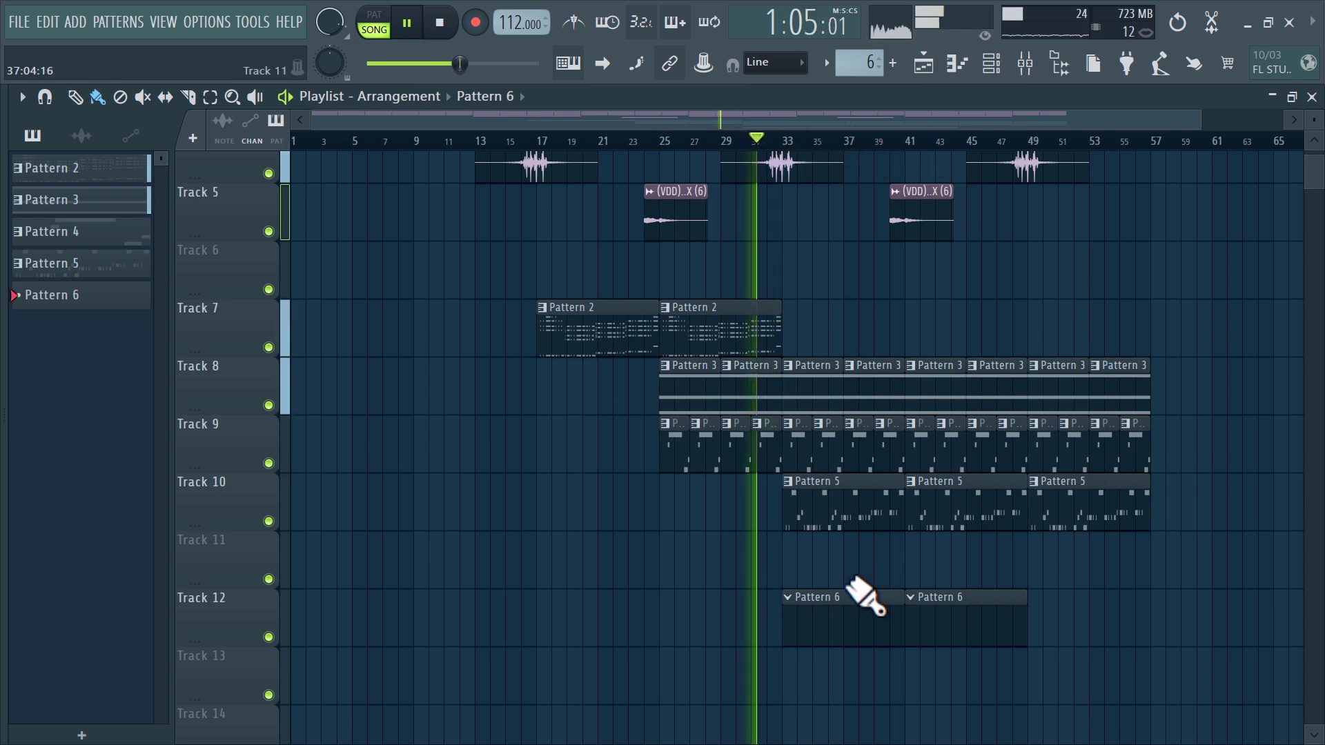
Start recording a Lounge Lizard EP-4 part into Pattern 6
key(F6)
click(475, 22)
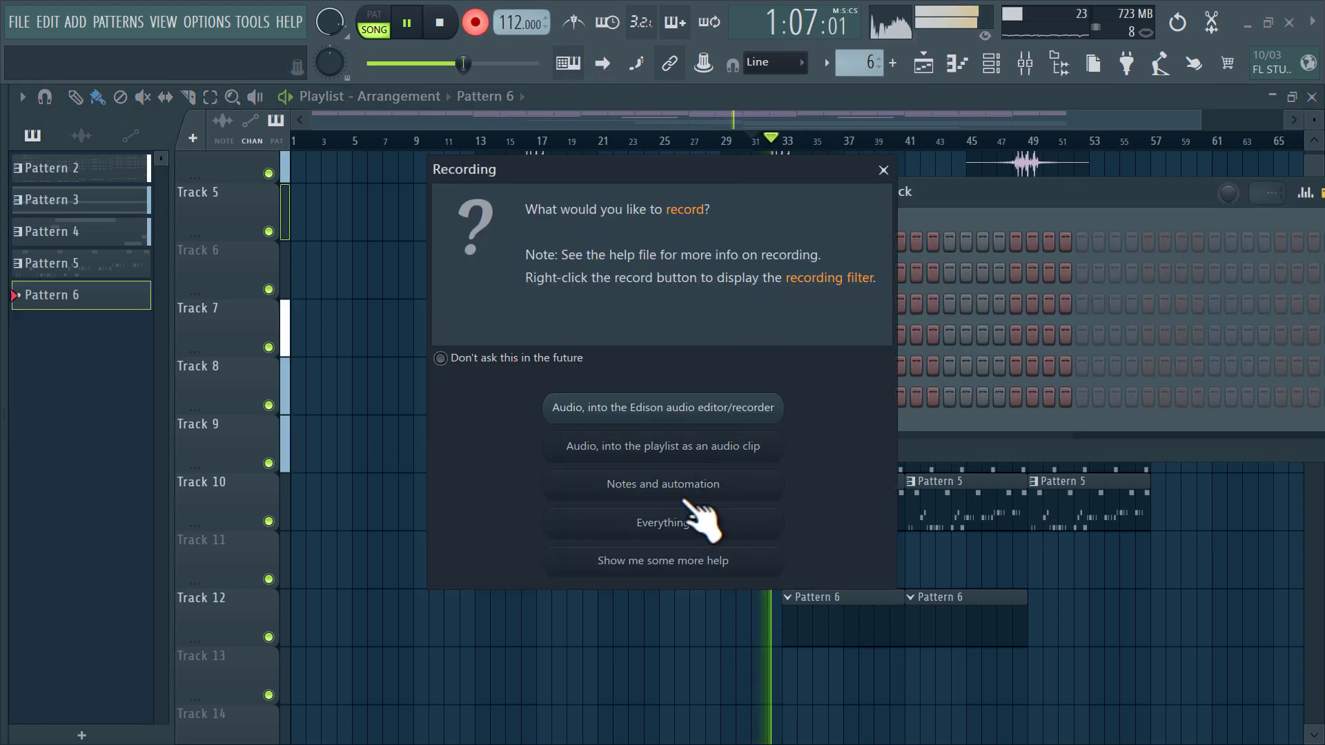
click(705, 514)
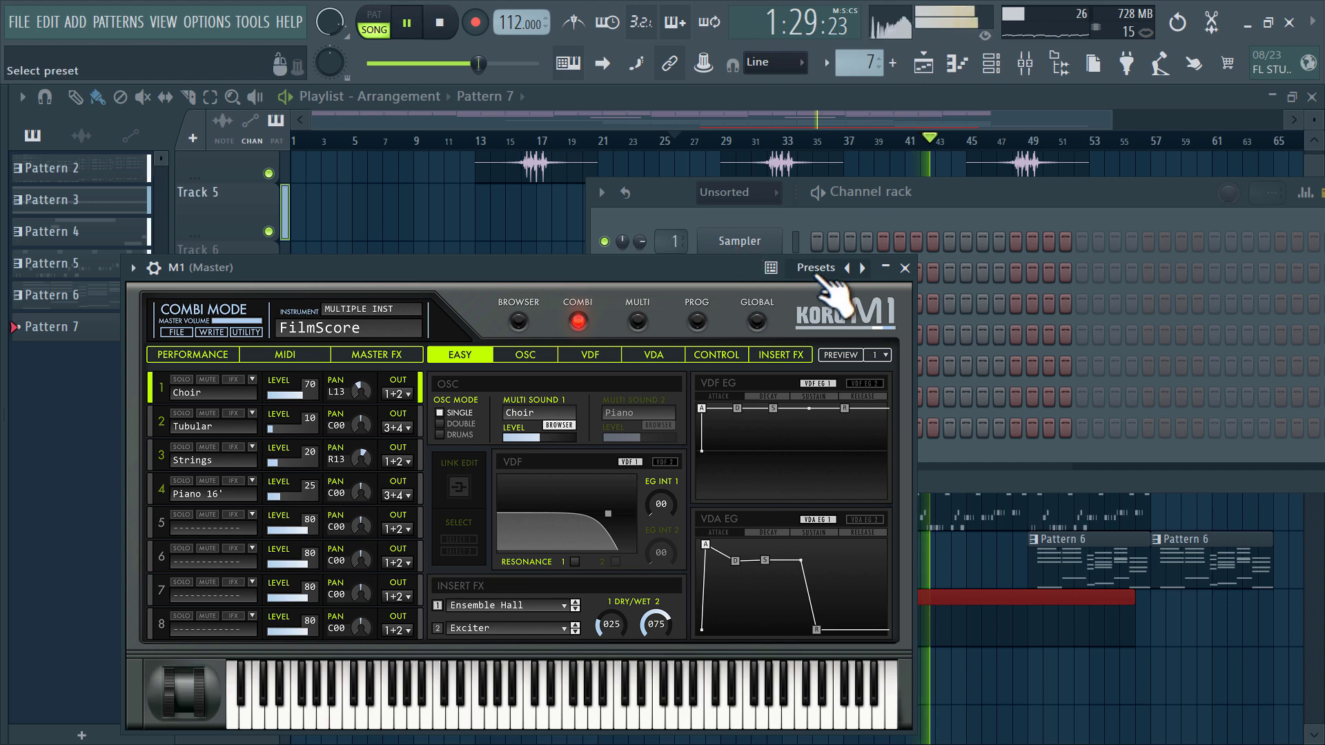
Load the Drum Pad preset in the M1 and set the channel's root note to D#5
click(817, 268)
click(1070, 377)
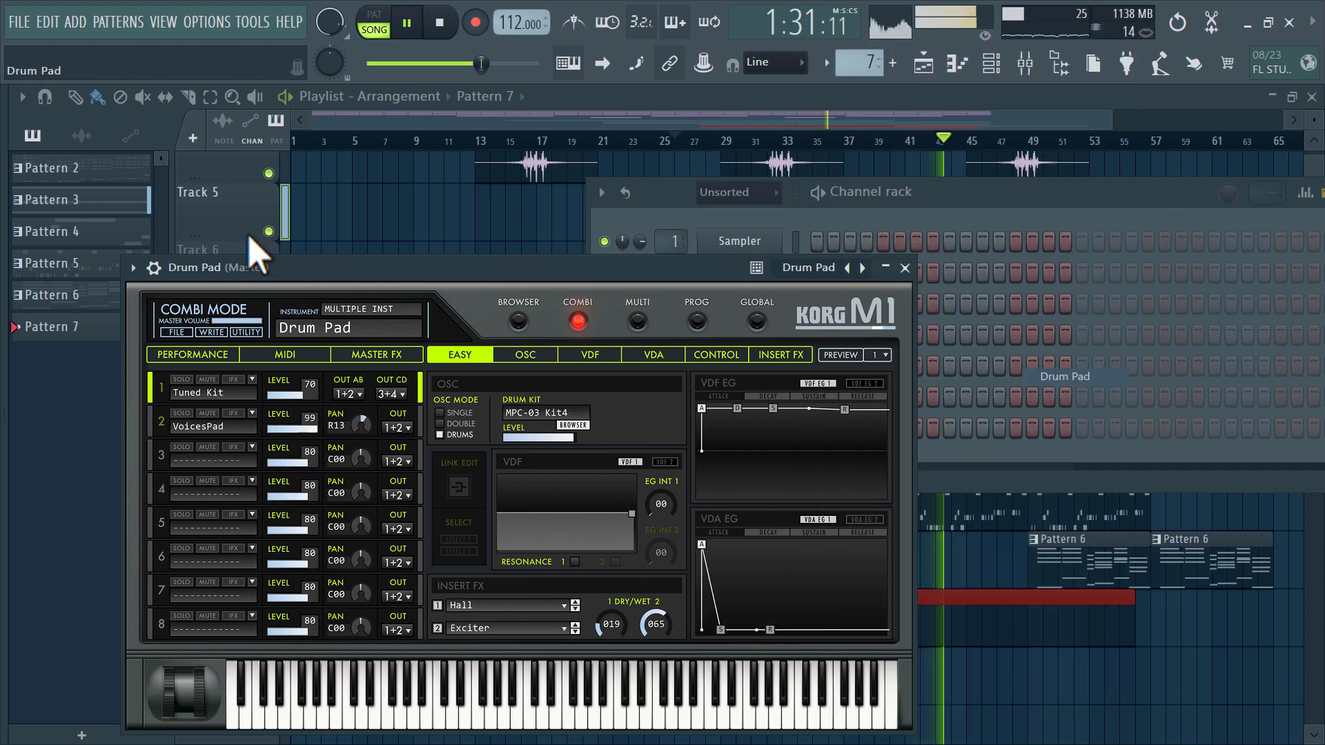
click(153, 268)
click(238, 305)
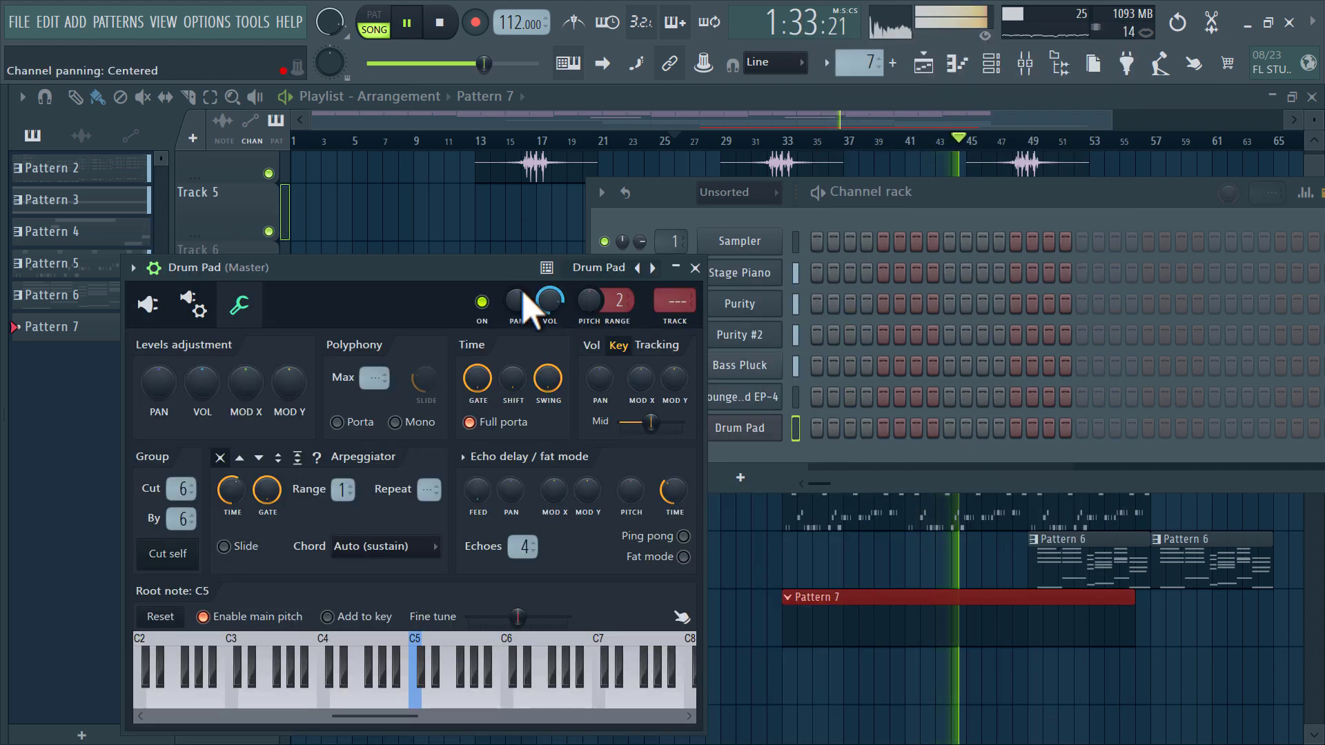
drag(804, 194, 828, 180)
right_click(769, 561)
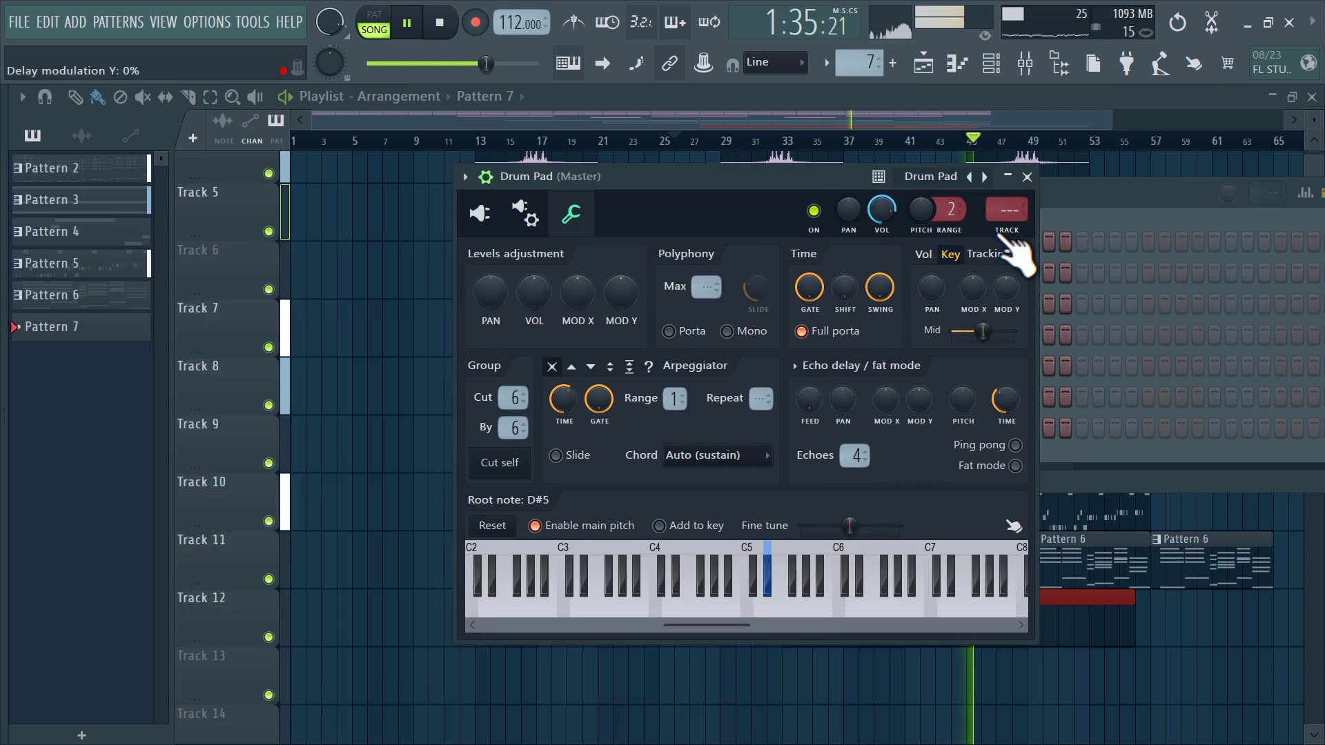
Route the Drum Pad channel to mixer track 8, lower that track to -13.9 dB and return to the playlist
key(ctrl+l)
drag(435, 433, 435, 582)
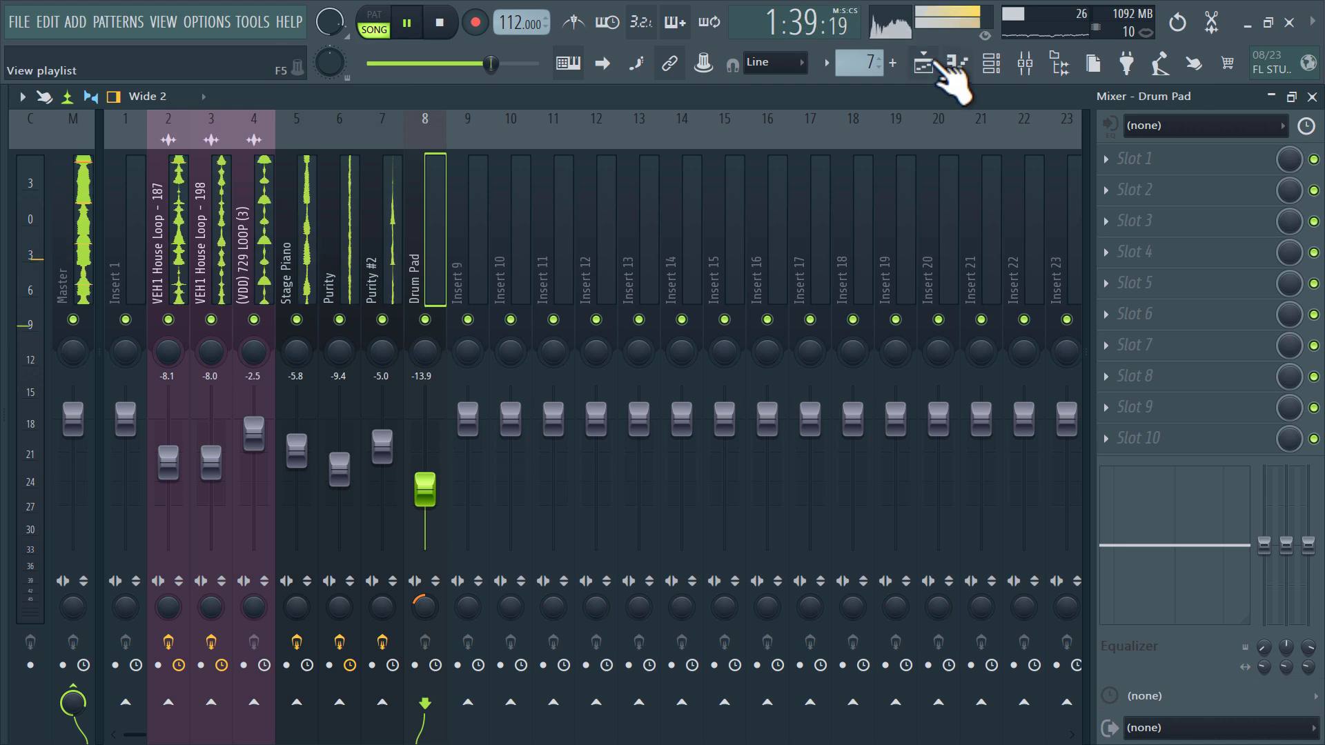
click(931, 64)
Play from about bar 31 and record notes and automation for Drum Pad into Pattern 7
click(753, 142)
click(475, 22)
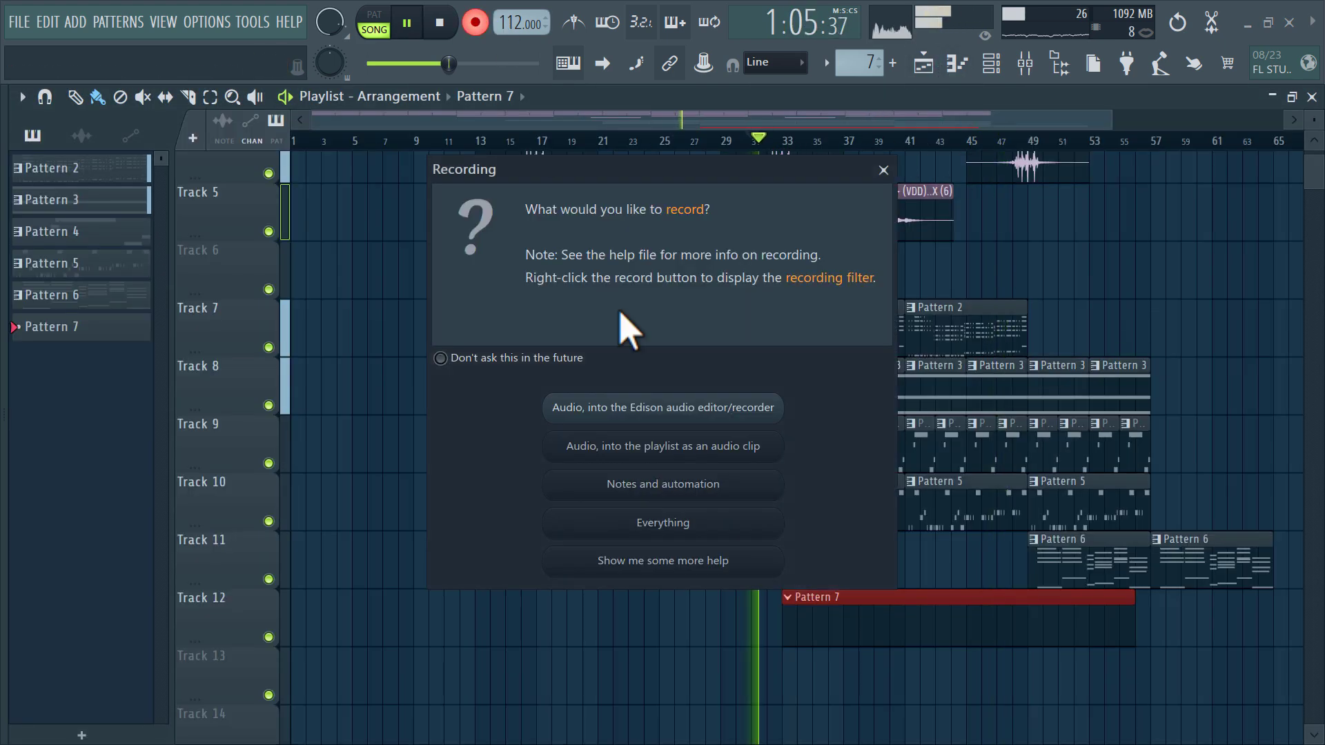
click(719, 486)
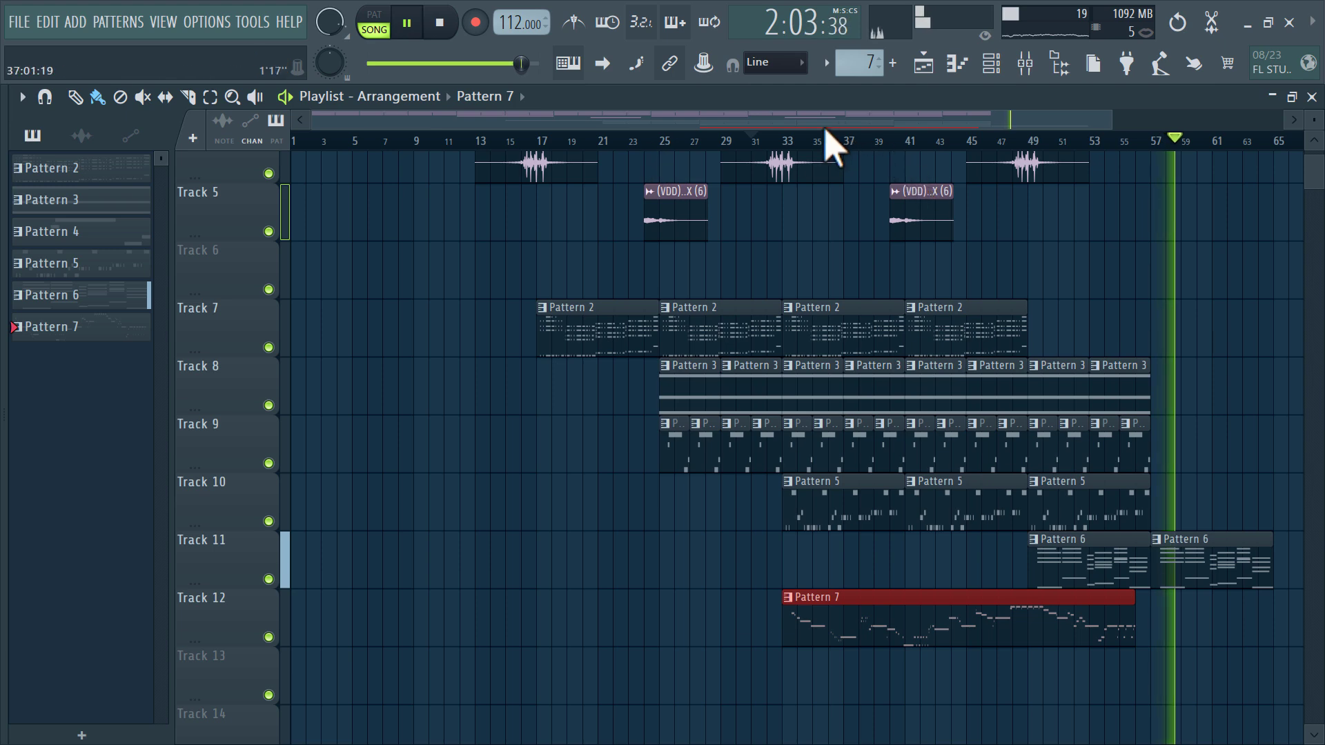
Play the recorded Pattern 7 from bar 33, open its piano roll and raise the Drum Pad mixer track to -9.0 dB
click(789, 142)
double_click(931, 620)
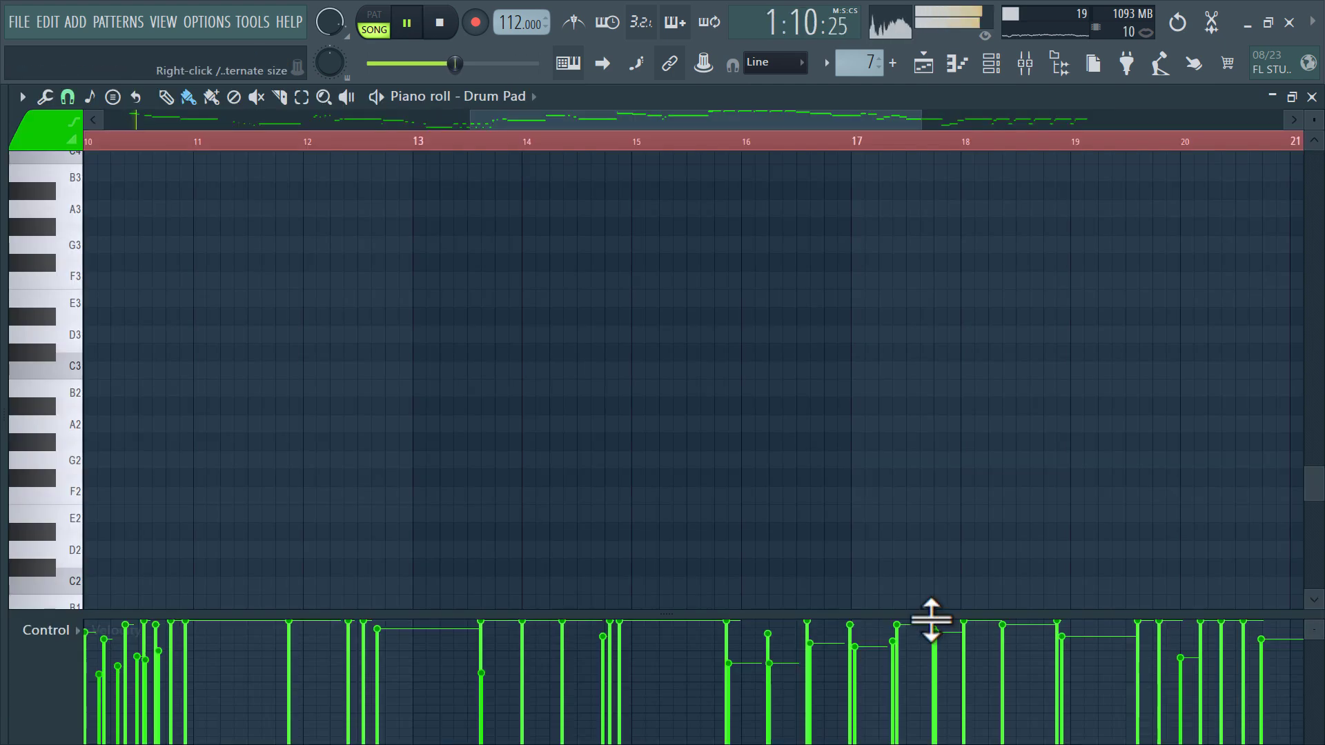
key(F9)
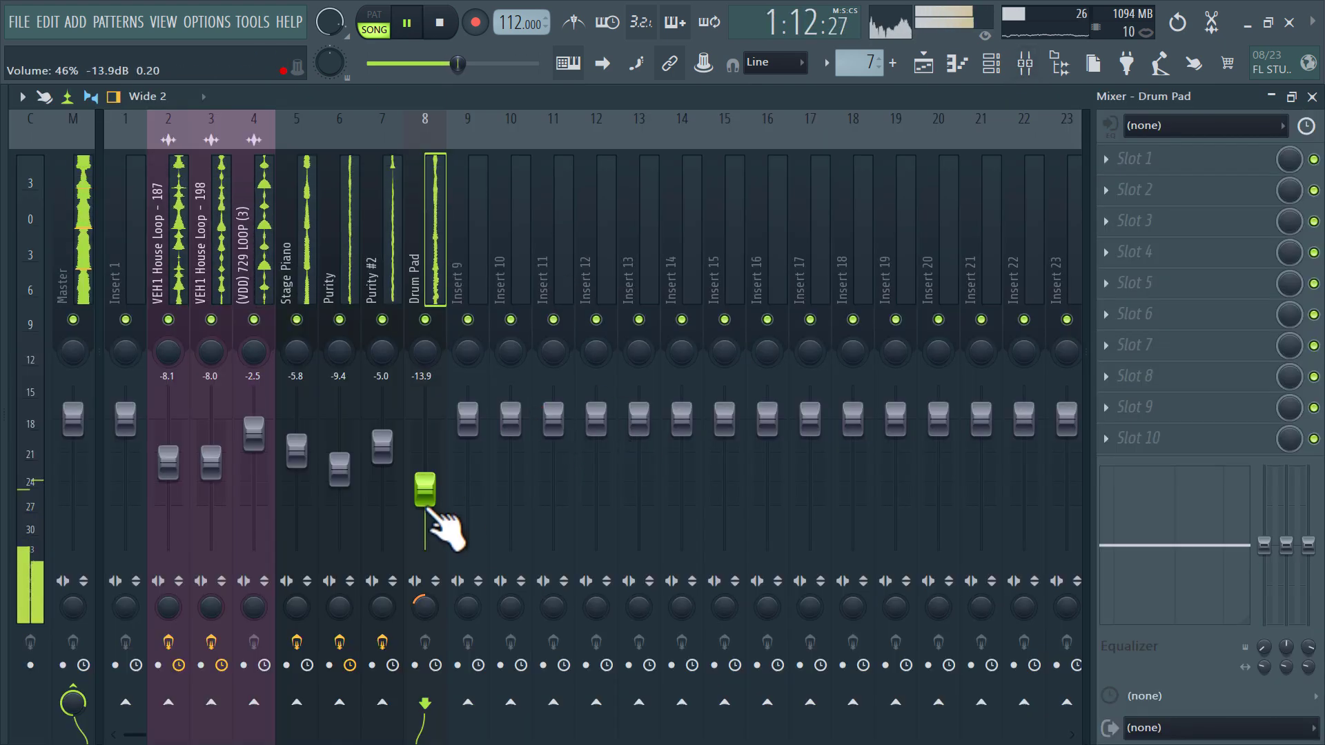
drag(425, 487, 425, 476)
Add Fruity Parametric EQ 2 to slot 4 of the Drum Pad mixer track and make band 1 a high pass
click(1146, 254)
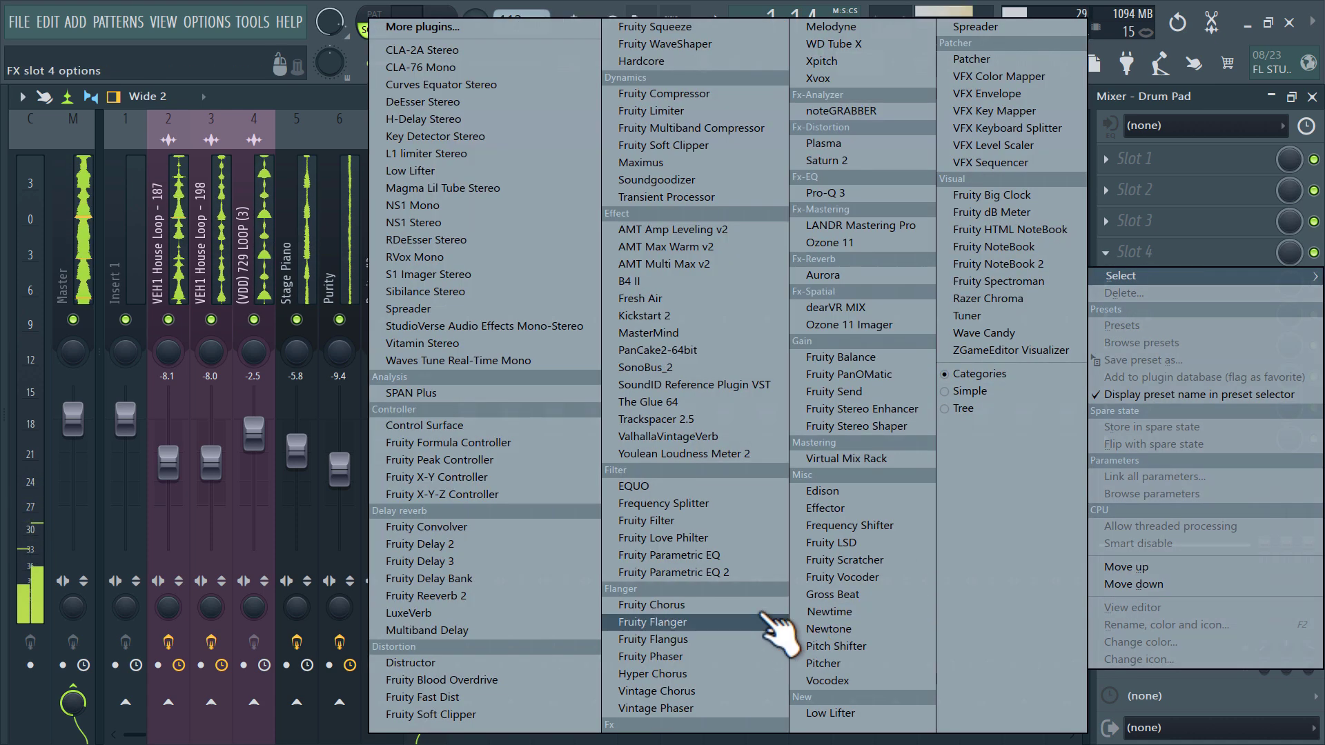
click(730, 574)
right_click(247, 472)
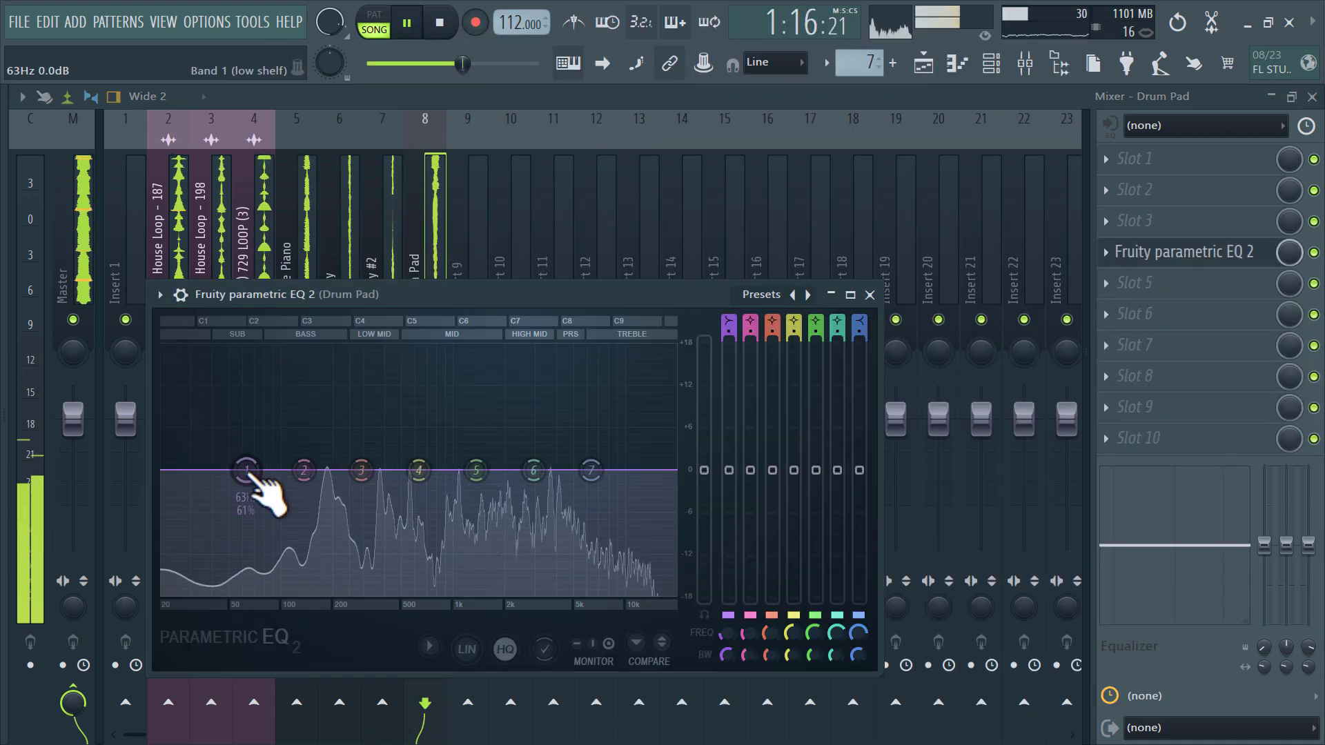
mouse_move(304, 519)
click(366, 555)
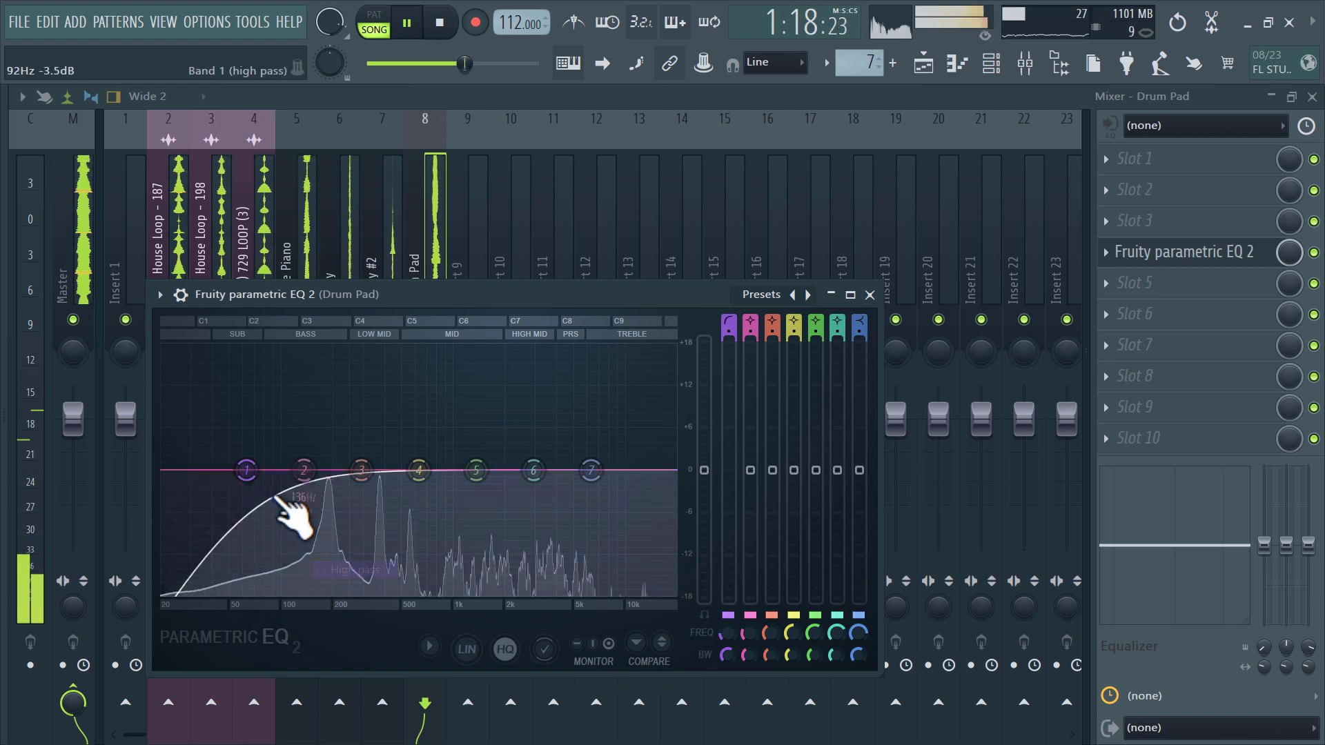
Add Fruity Stereo Enhancer to slot 5 of the Drum Pad mixer track and close its window
click(1173, 283)
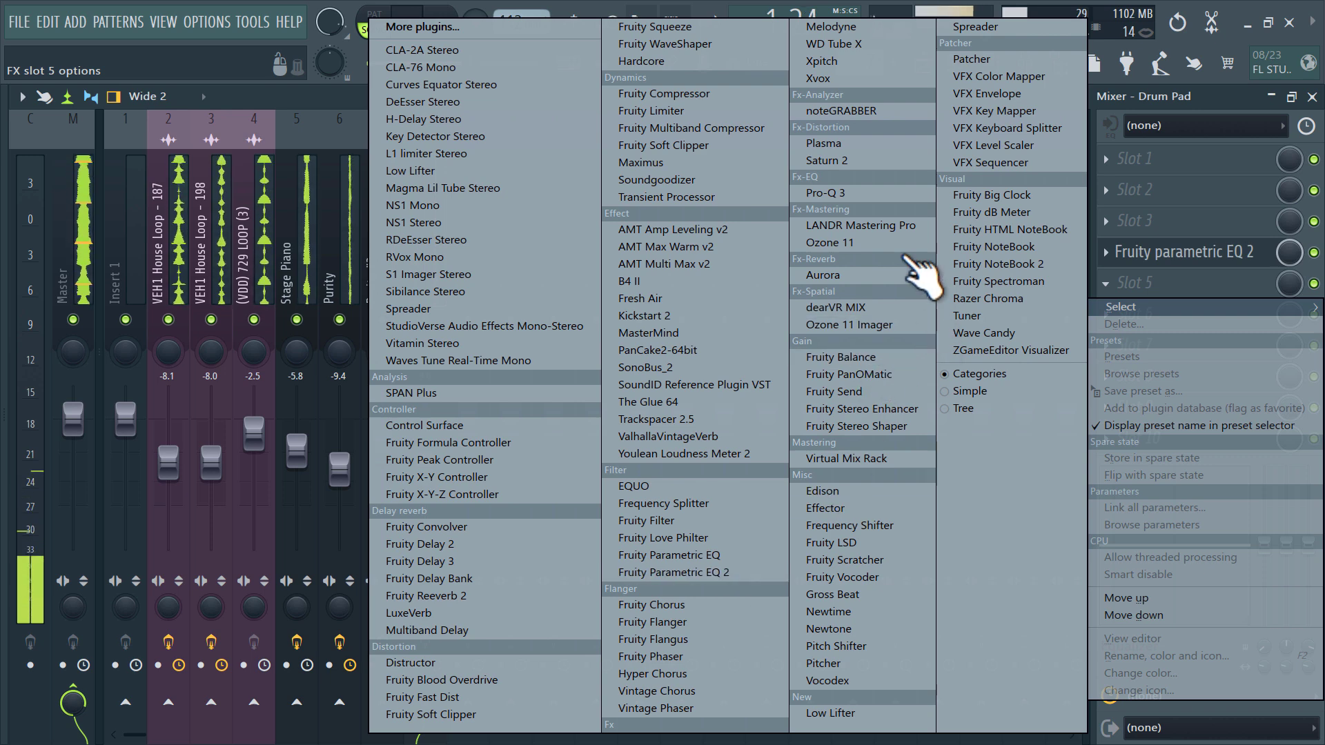
click(863, 409)
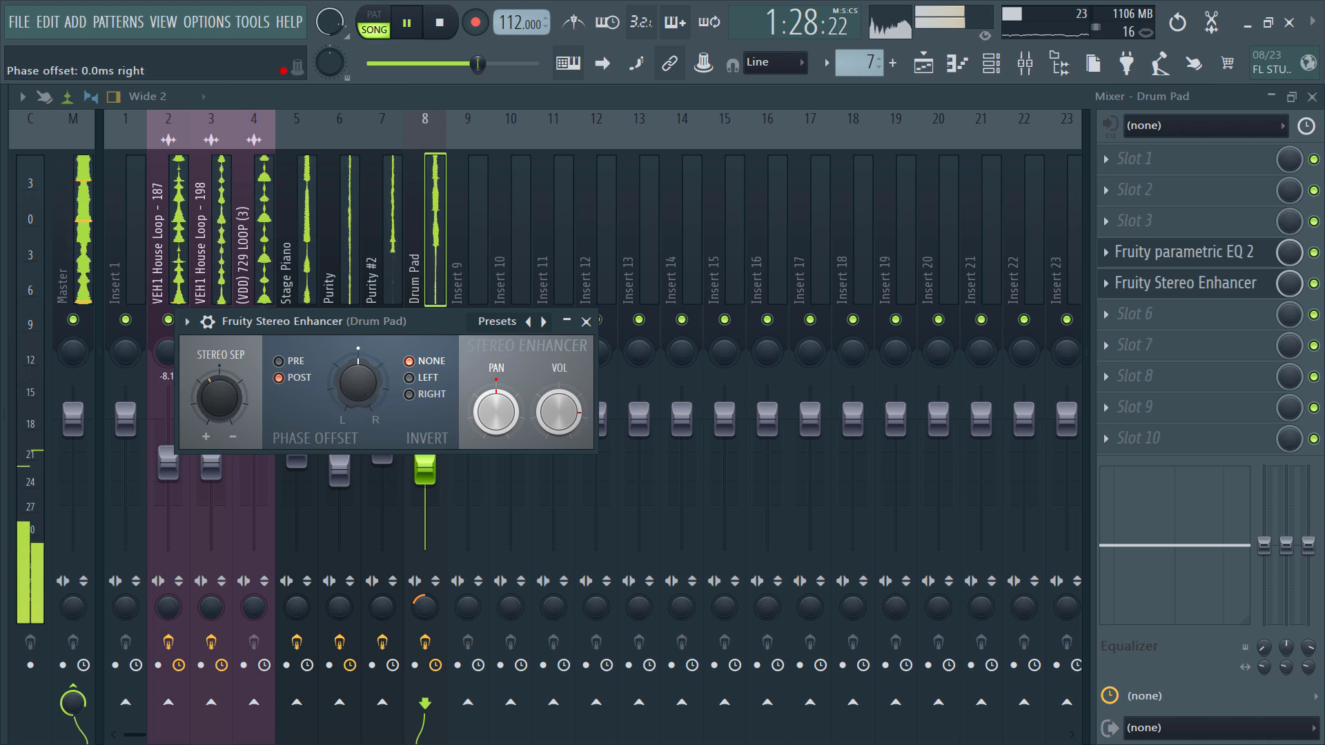
click(586, 321)
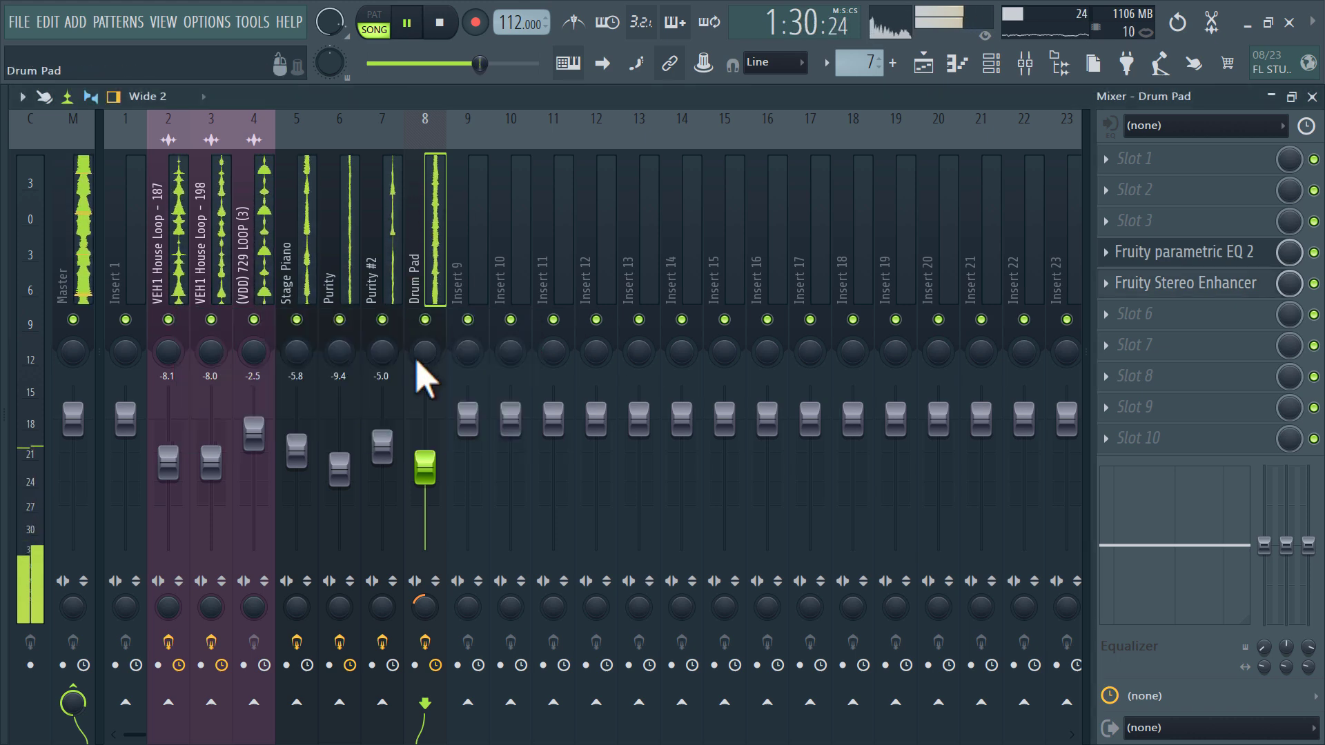
Route Lounge Lizard EP-4 to mixer track 9 and Bass Pluck to mixer track 10
click(991, 62)
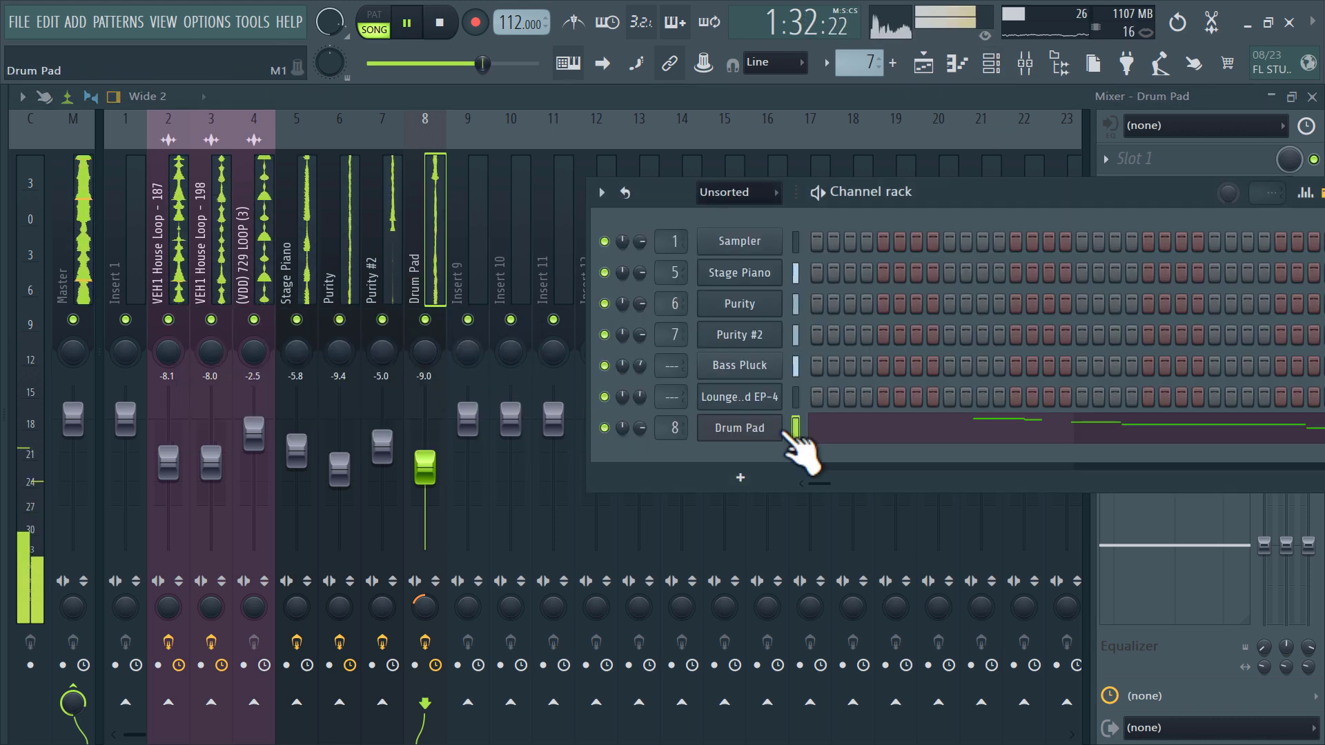
key(ctrl+l)
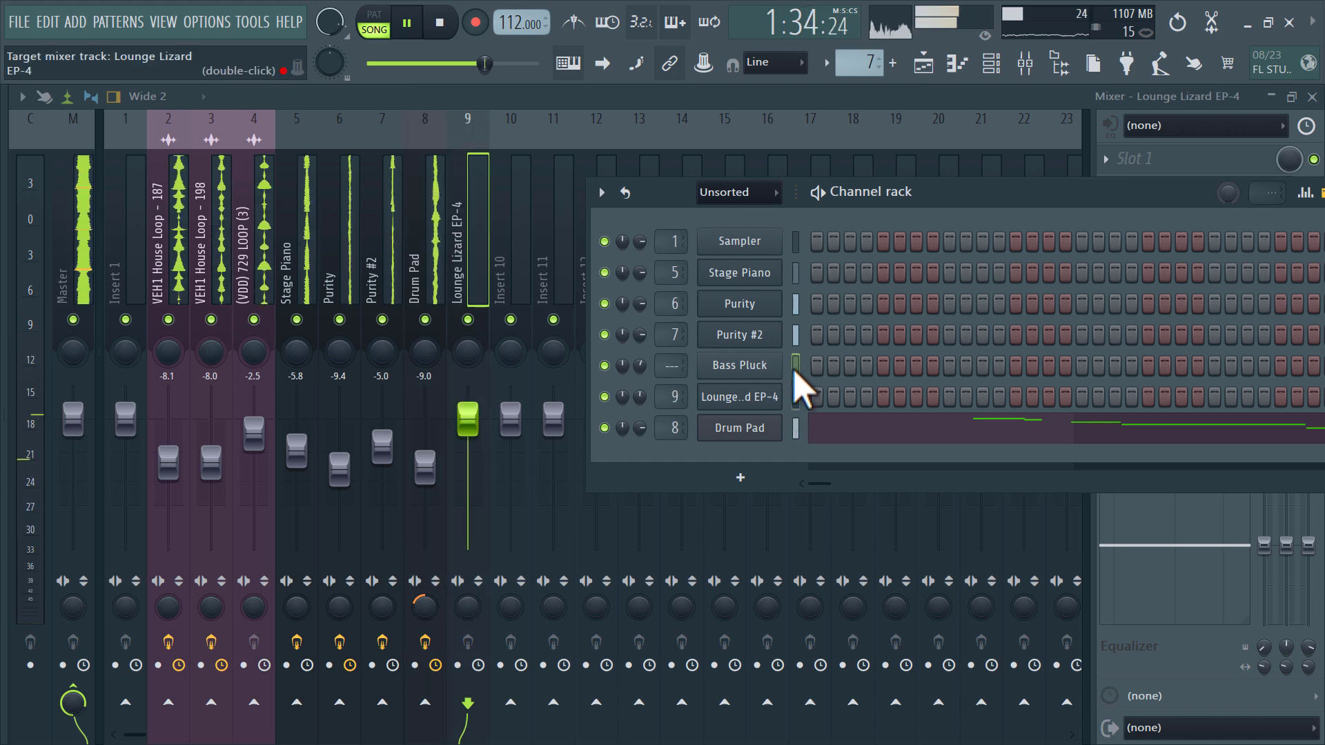
key(ctrl+l)
Add Fruity Parametric EQ 2 and Fruity Reeverb 2 to slots 4 and 5 of the Lounge Lizard EP-4 mixer track, adjusting the EQ curve
click(488, 237)
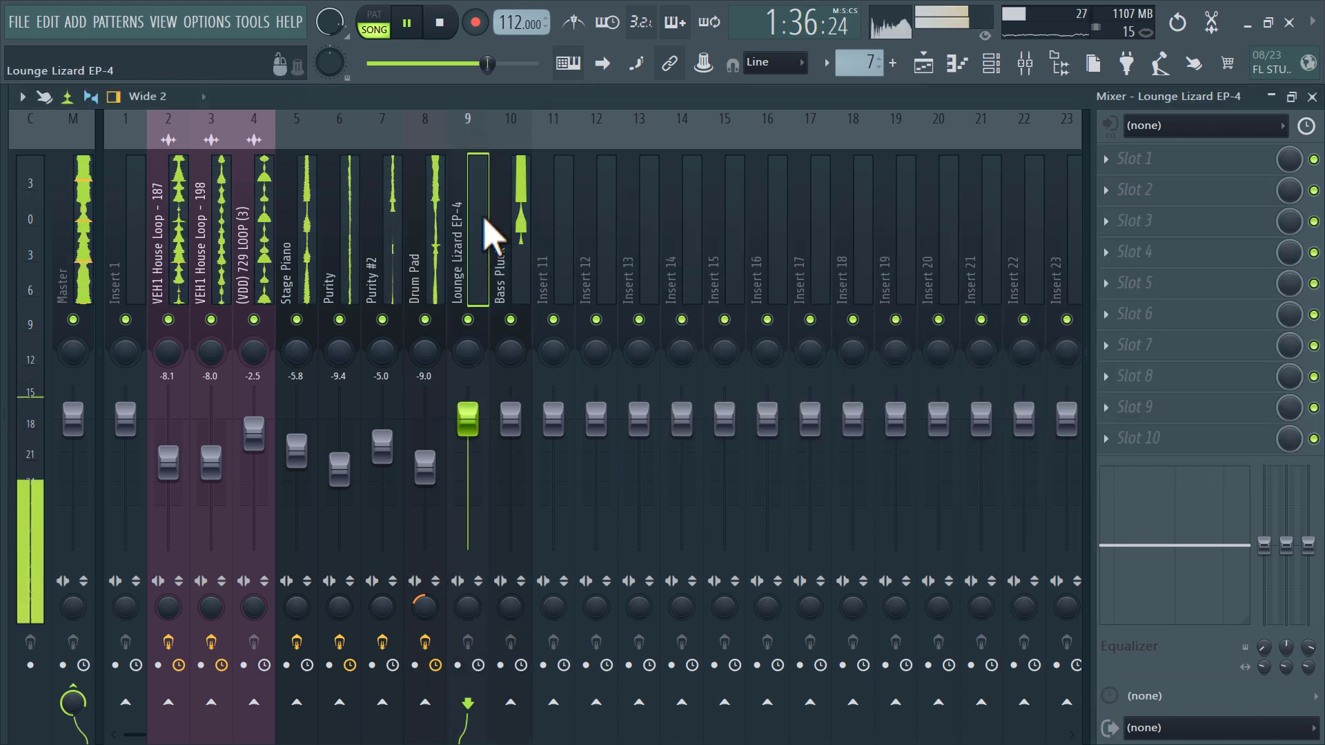
click(1147, 250)
click(757, 582)
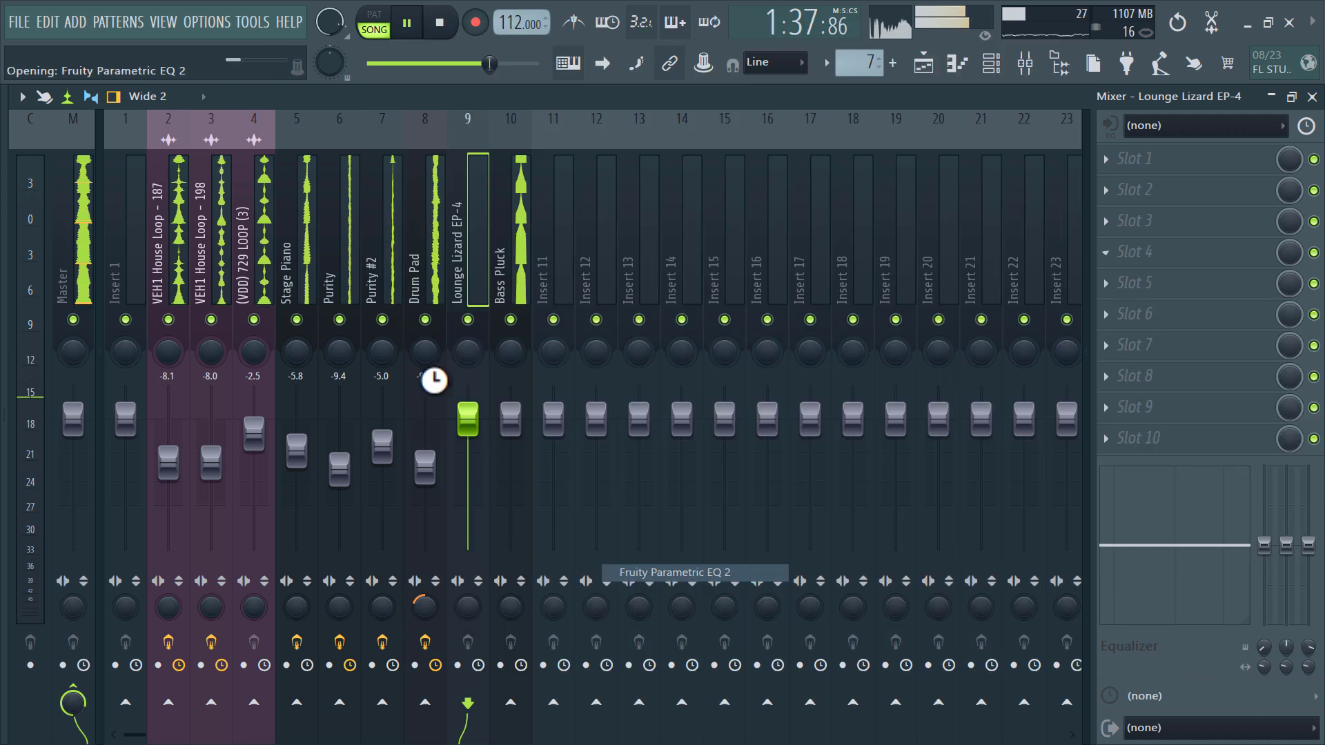
drag(300, 524, 324, 650)
click(1133, 284)
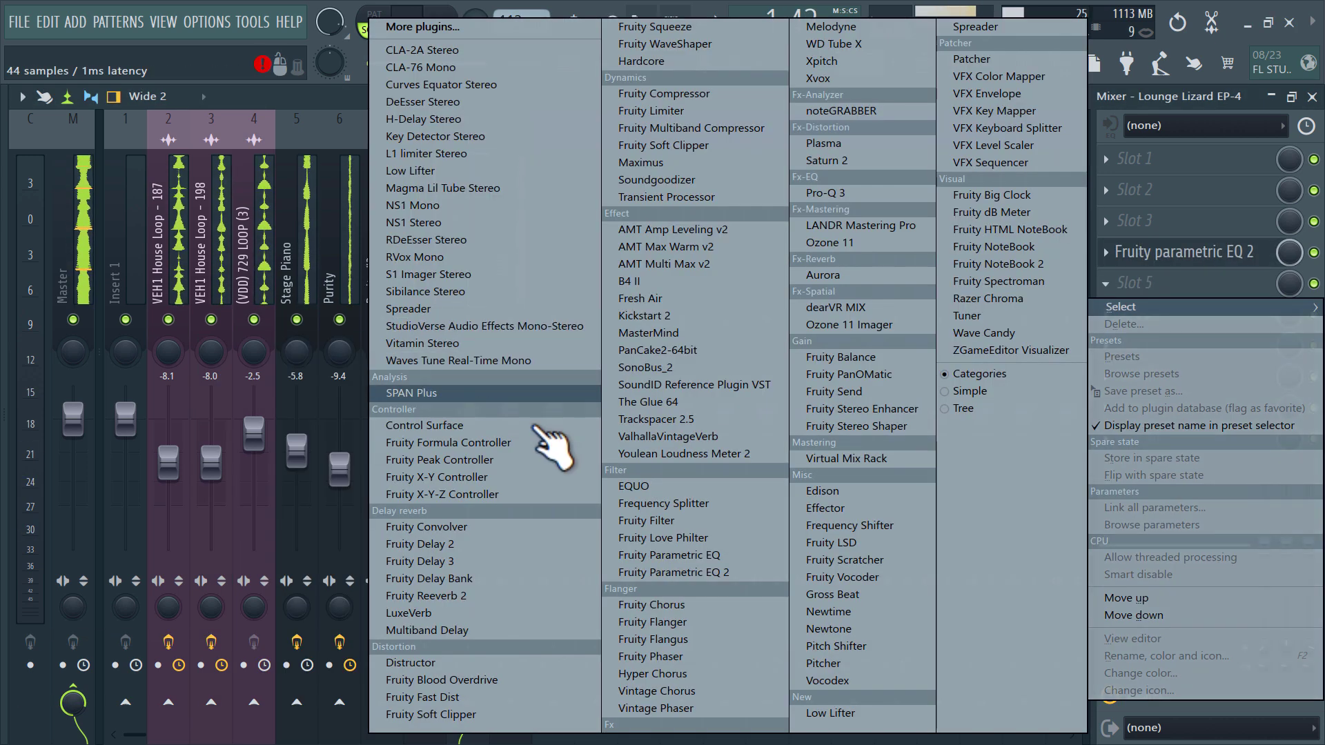
click(487, 596)
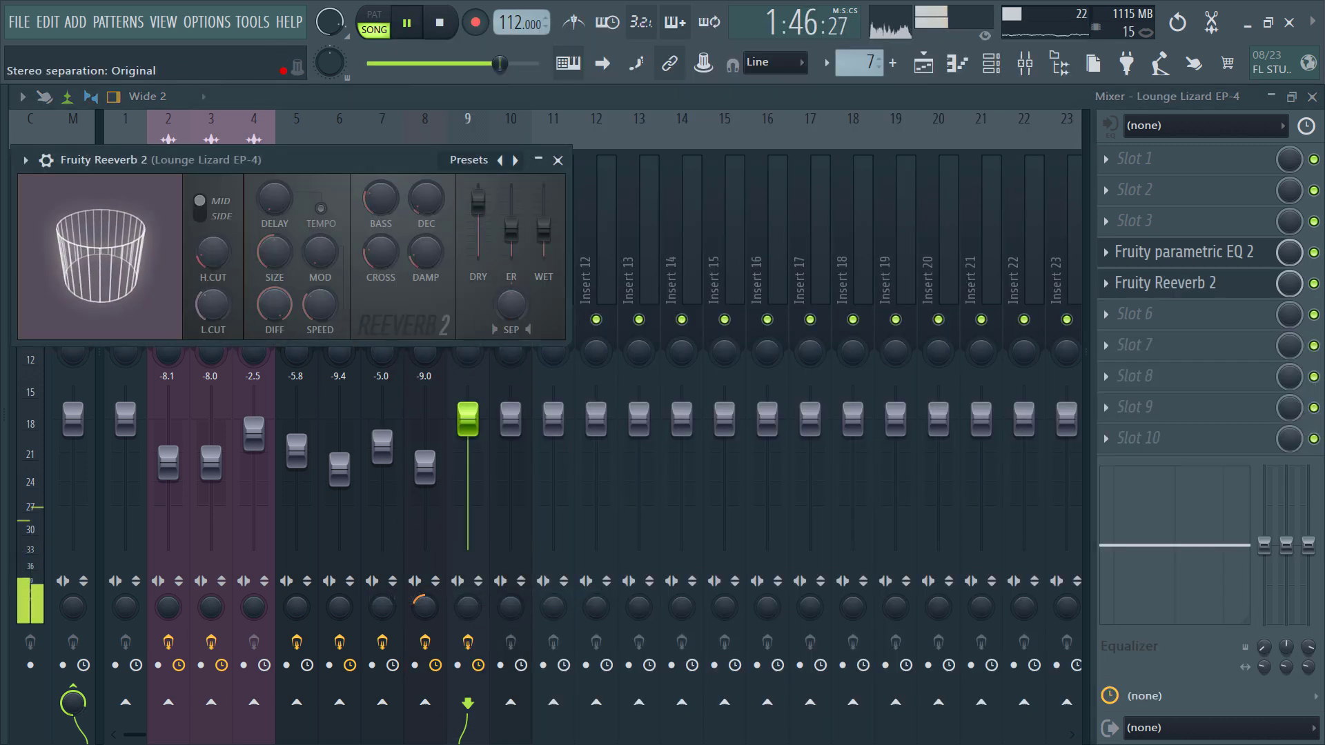
Adjust the stereo separation of Fruity Reeverb 2 on the Lounge Lizard EP-4 mixer track and return to the playlist
drag(511, 305, 510, 327)
click(928, 65)
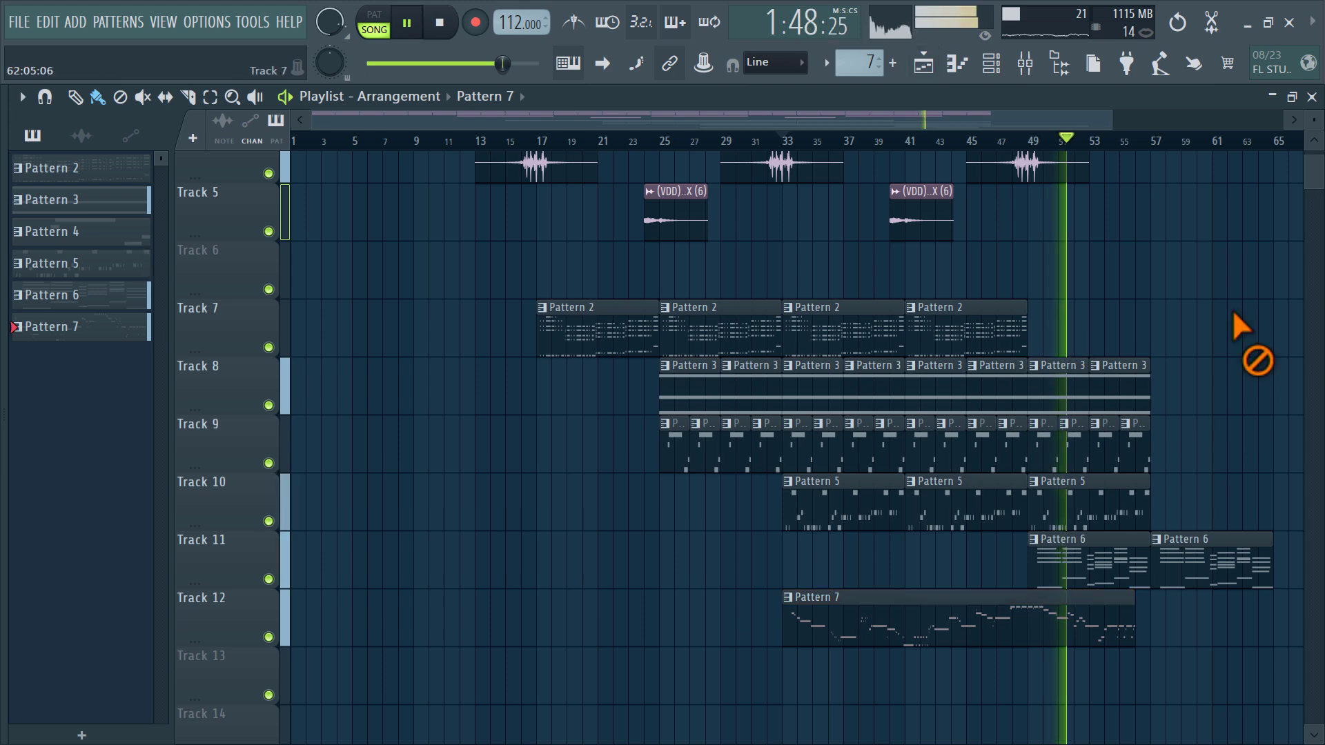
Duplicate the clips on tracks 8 to 10 from bar 49 to 57 directly after themselves and lengthen the Pattern 7 clip on track 12
click(210, 97)
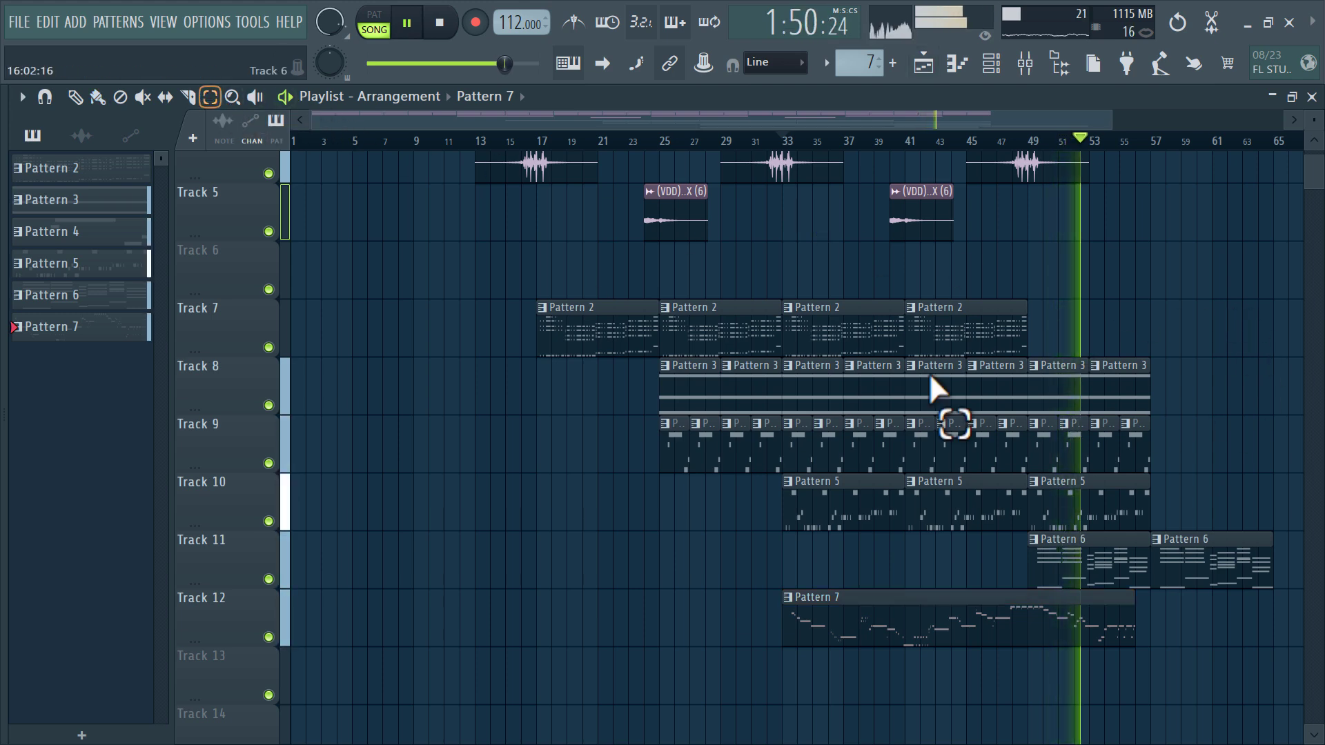
drag(1184, 525, 1041, 387)
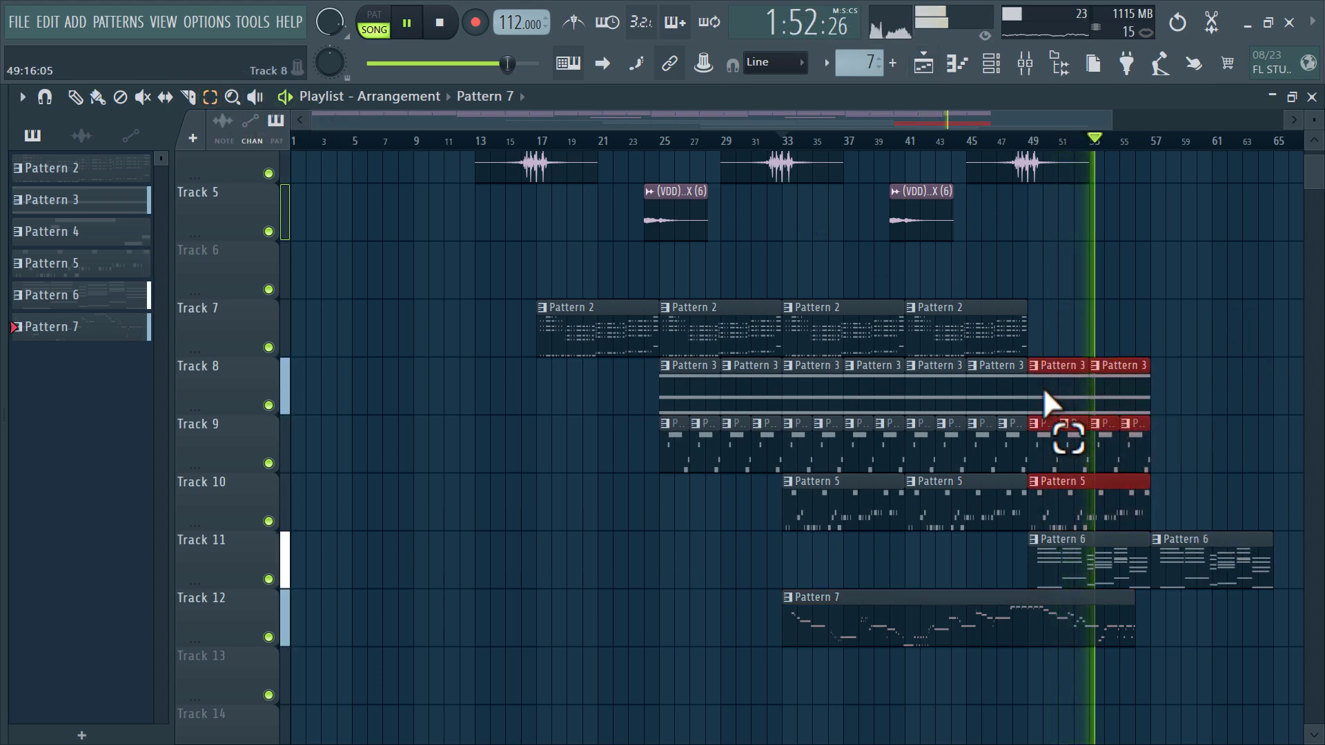
key(ctrl+b)
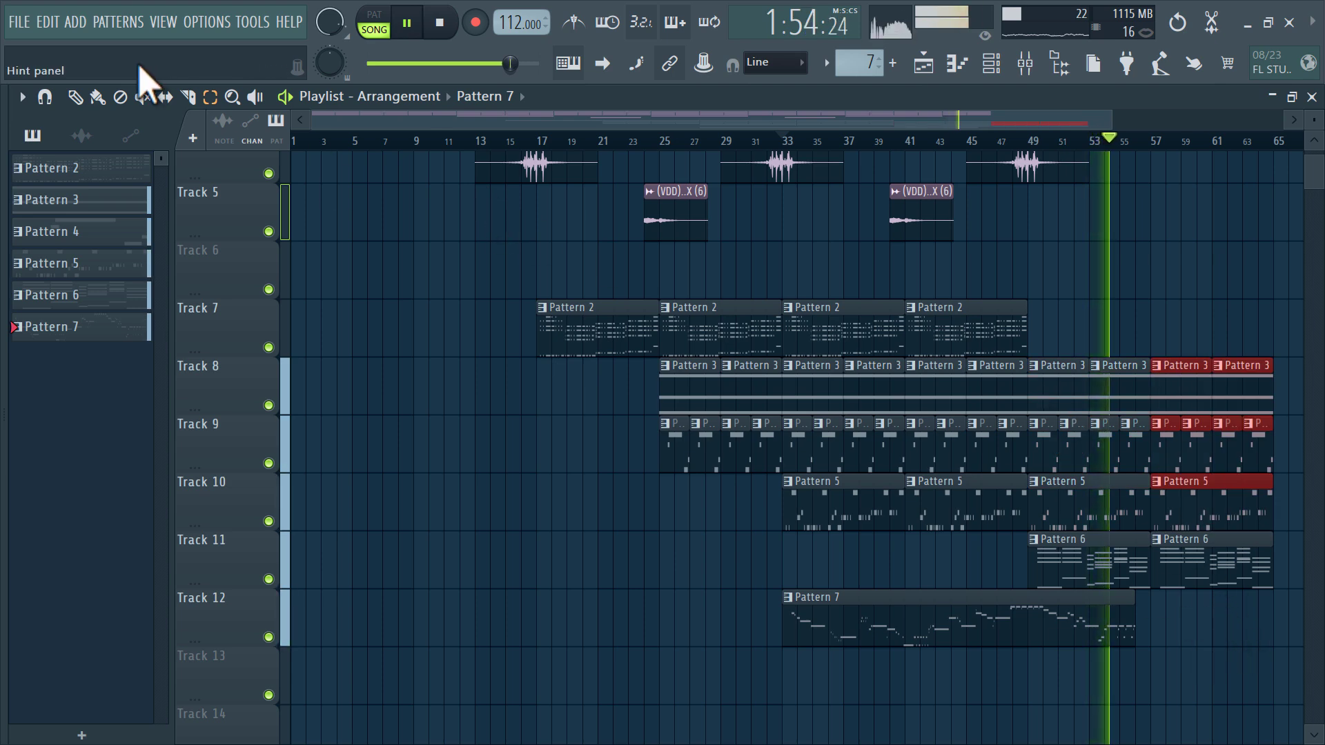
drag(1133, 610, 1264, 612)
drag(1215, 376, 929, 447)
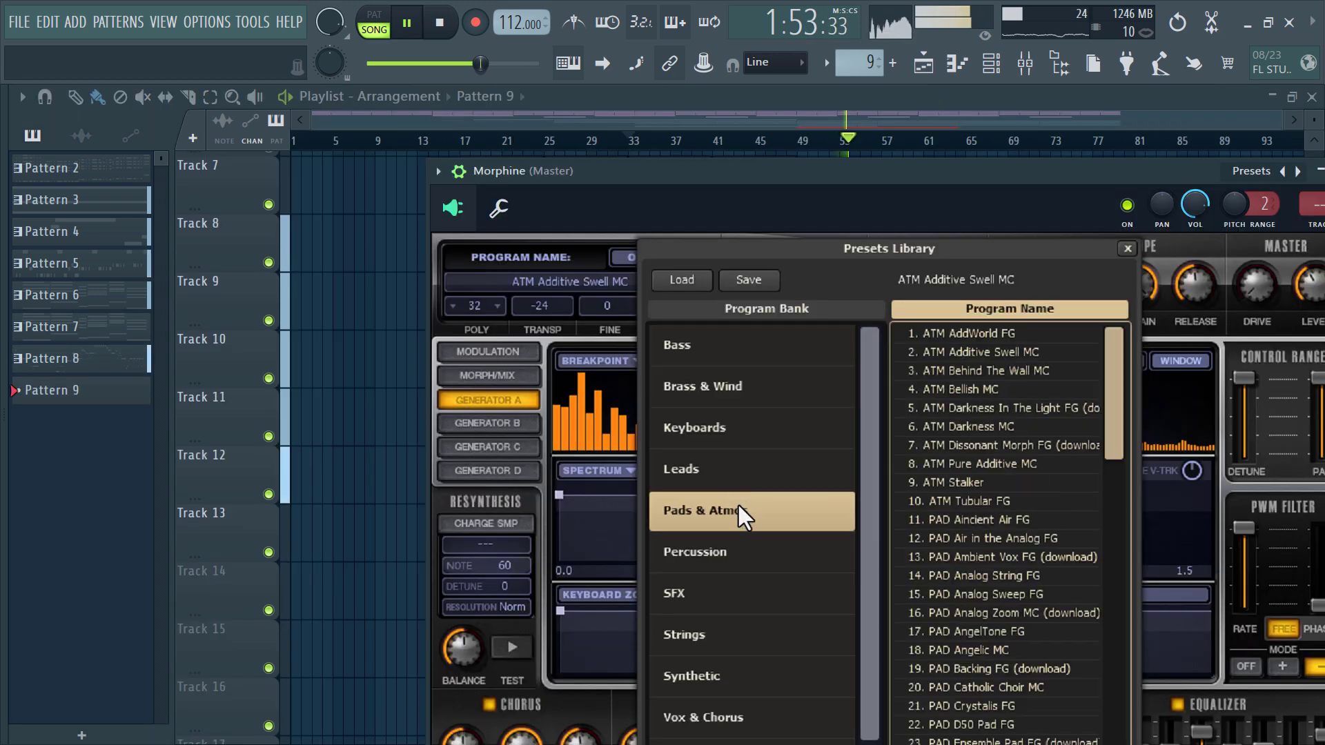
Load the Leads preset LED FeedBack FG in Morphine and route the channel to mixer track 12
click(733, 471)
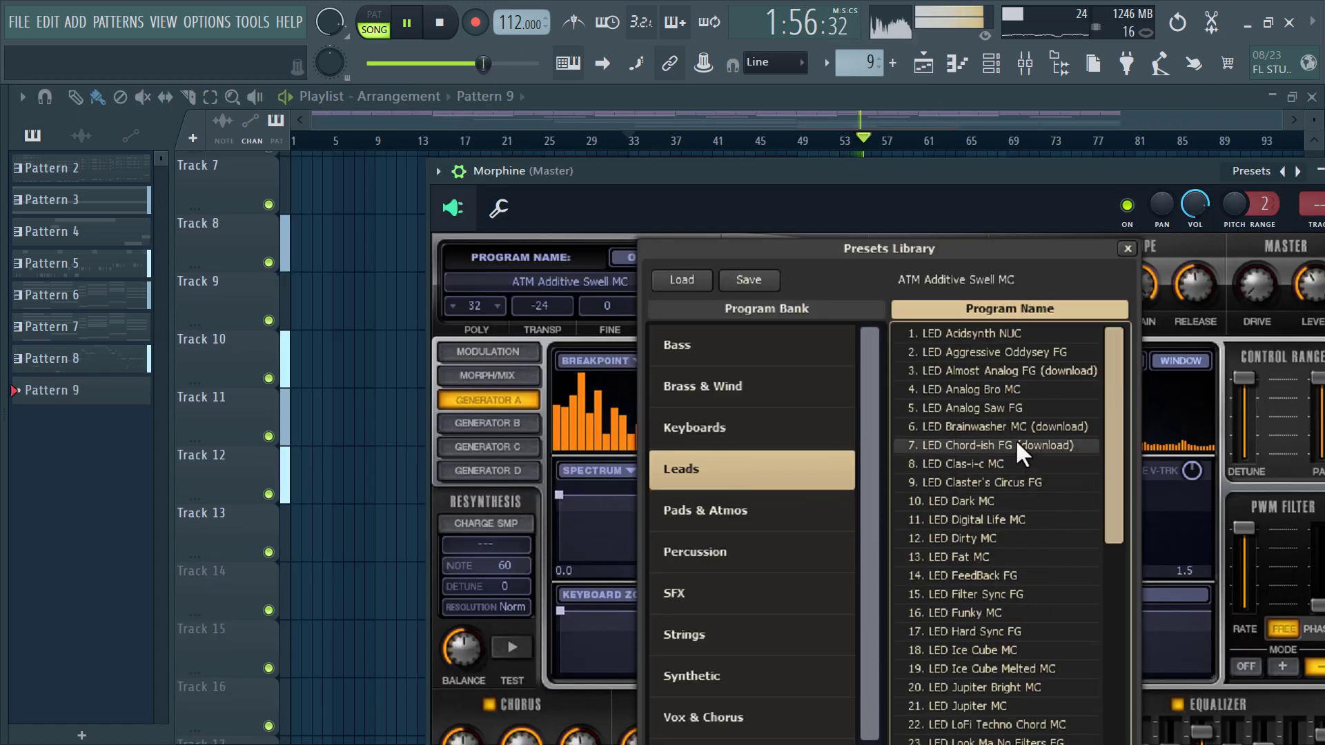
double_click(1001, 574)
drag(1197, 173, 930, 190)
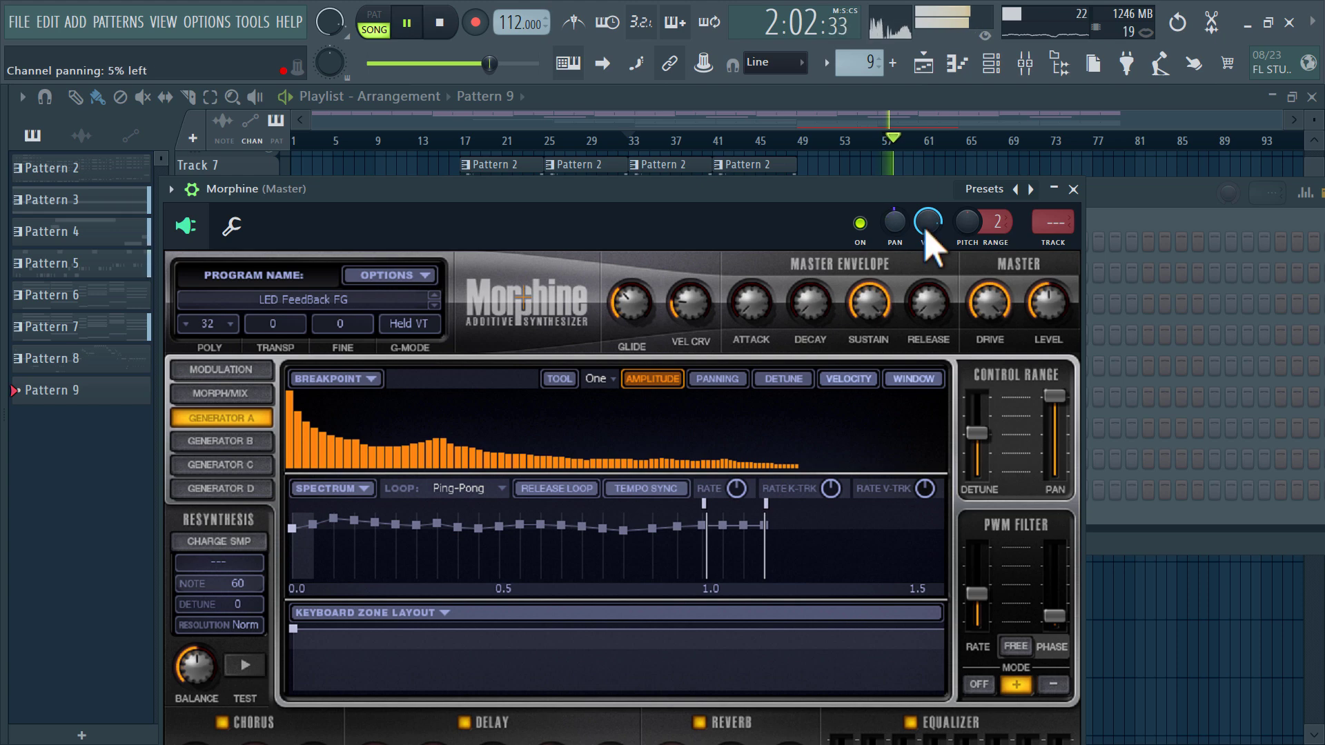
click(1056, 238)
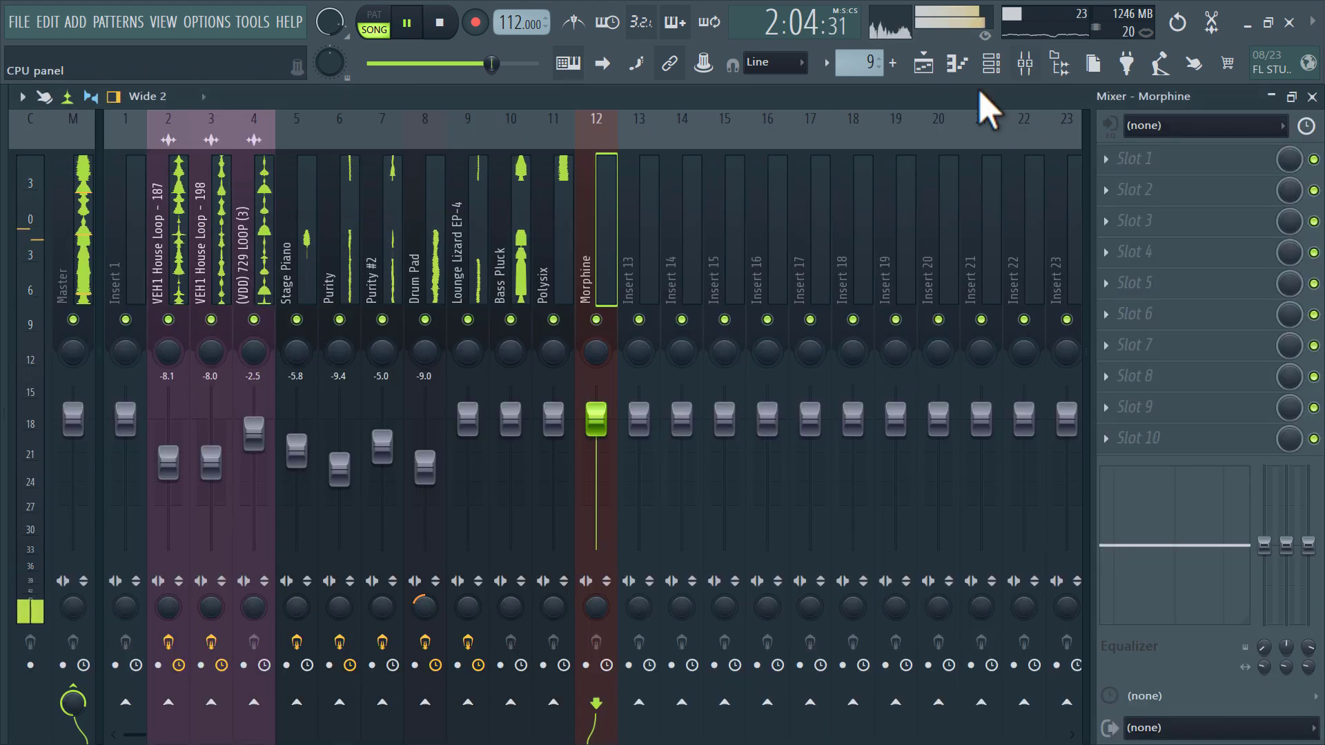
Add Fruity Parametric EQ 2 to slot 4 of the Polysix mixer track, reshape its low band and lower the track's fader
click(1183, 265)
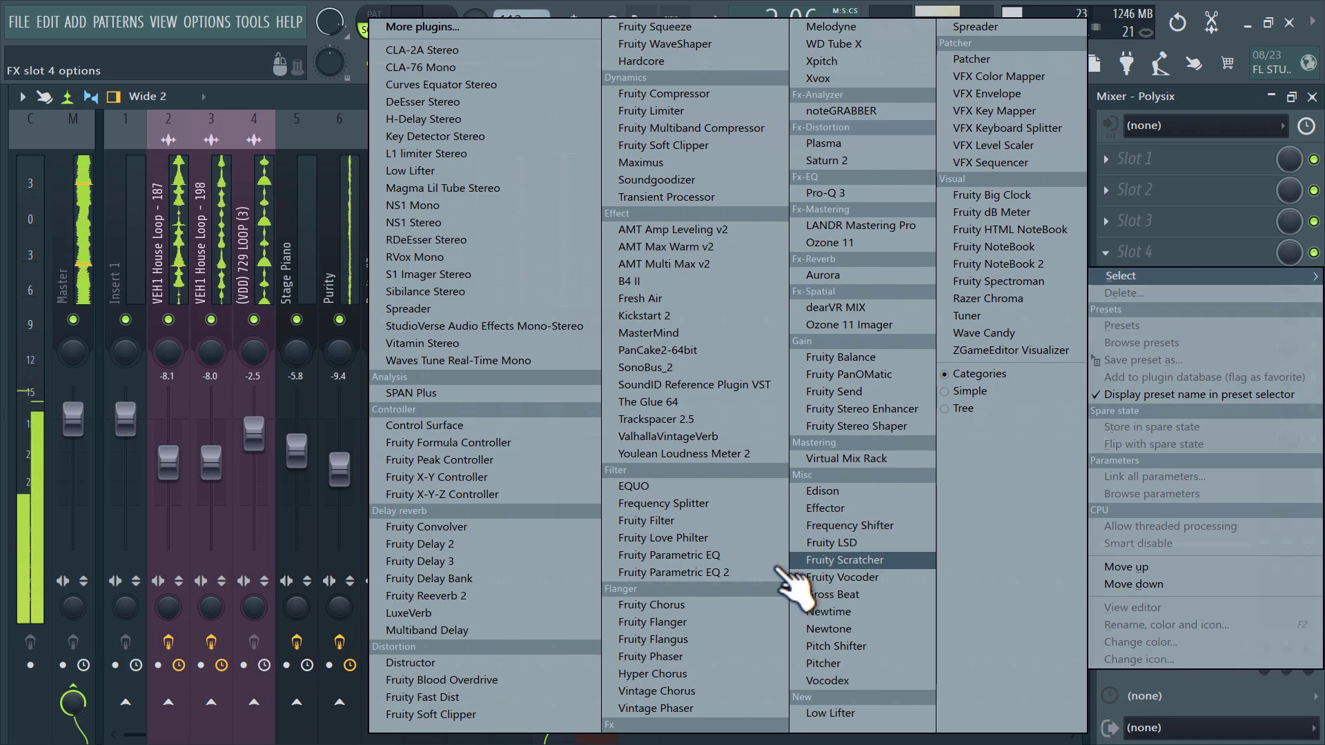
click(786, 487)
drag(194, 416, 230, 539)
click(561, 162)
drag(568, 421, 568, 443)
Record a Morphine part into Pattern 9 as notes and automation, starting just before bar 49
click(928, 69)
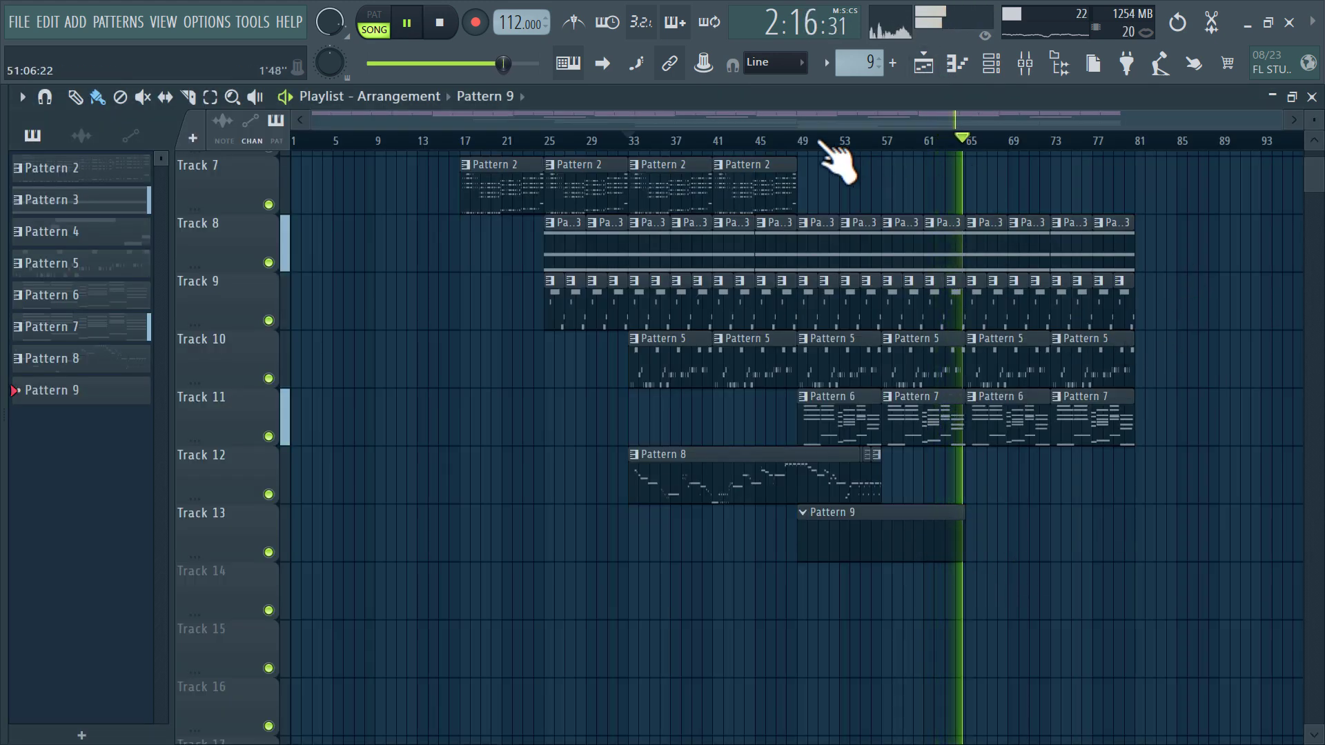
click(788, 140)
click(481, 18)
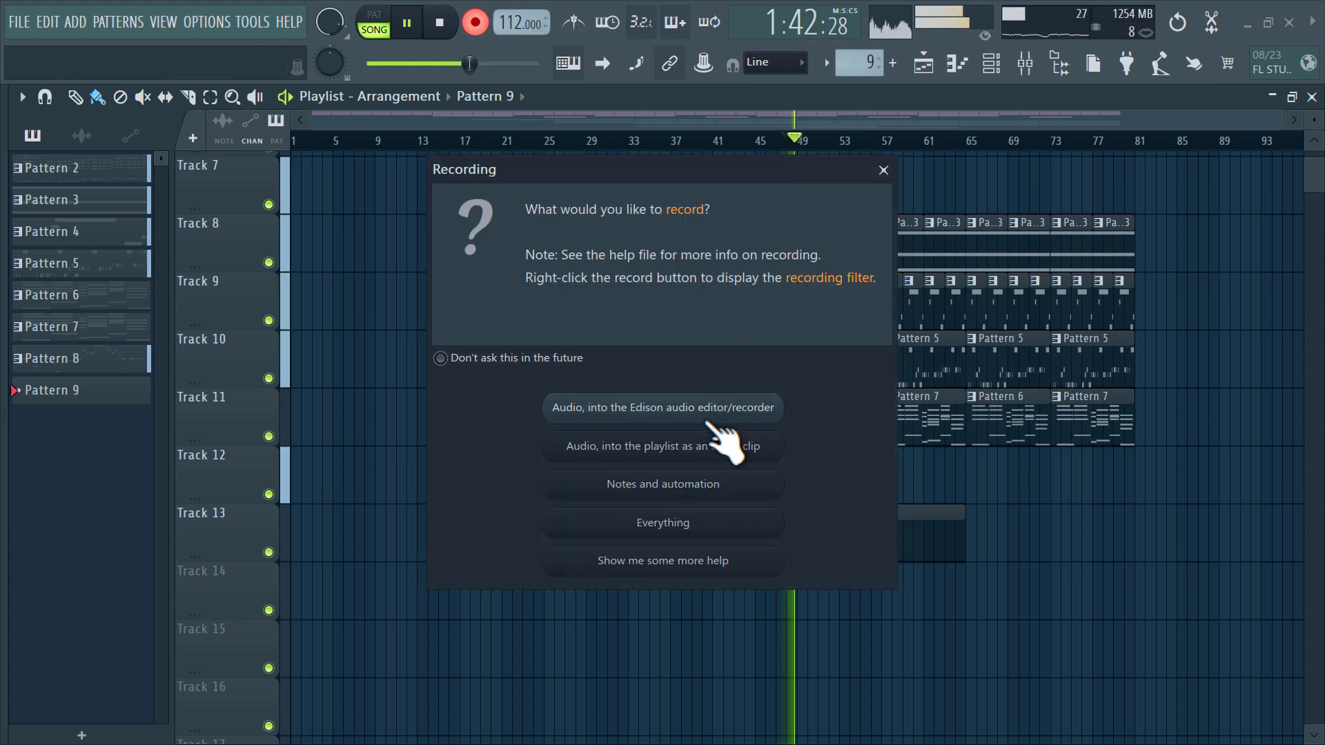
click(678, 486)
double_click(886, 540)
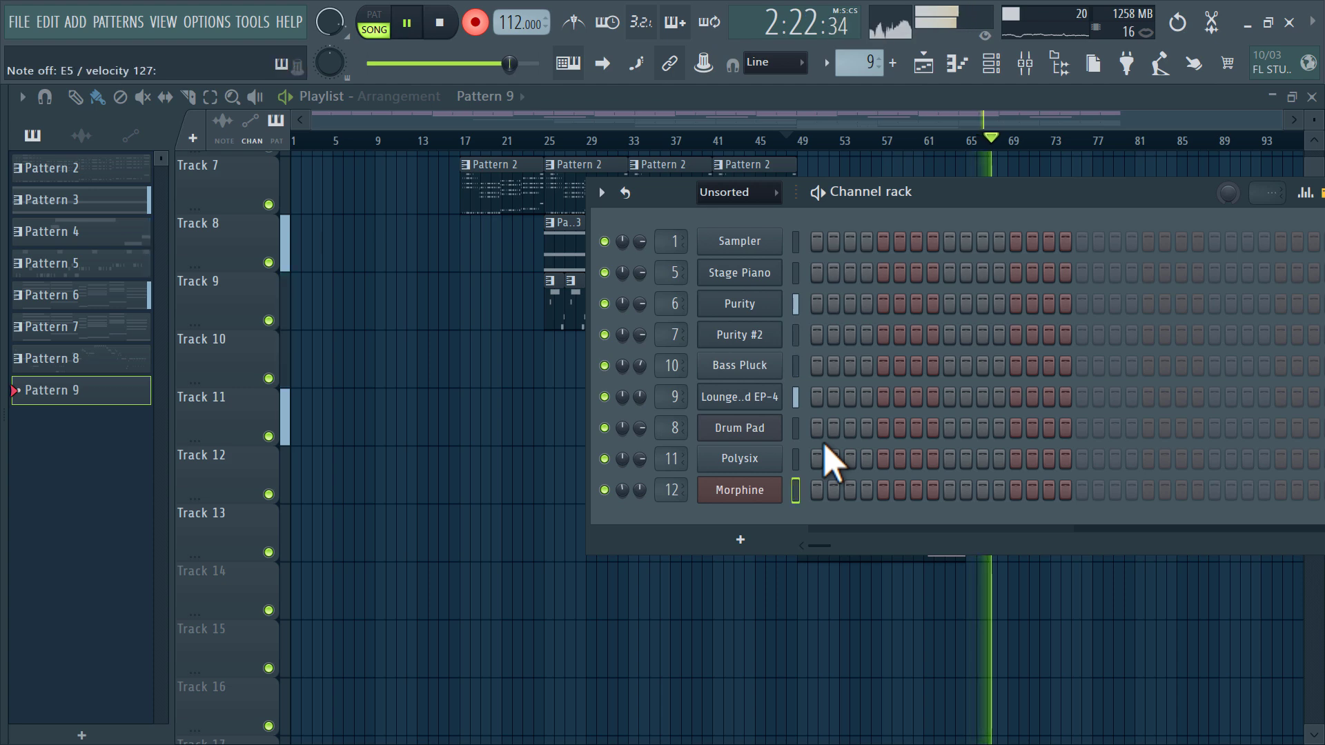
key(F6)
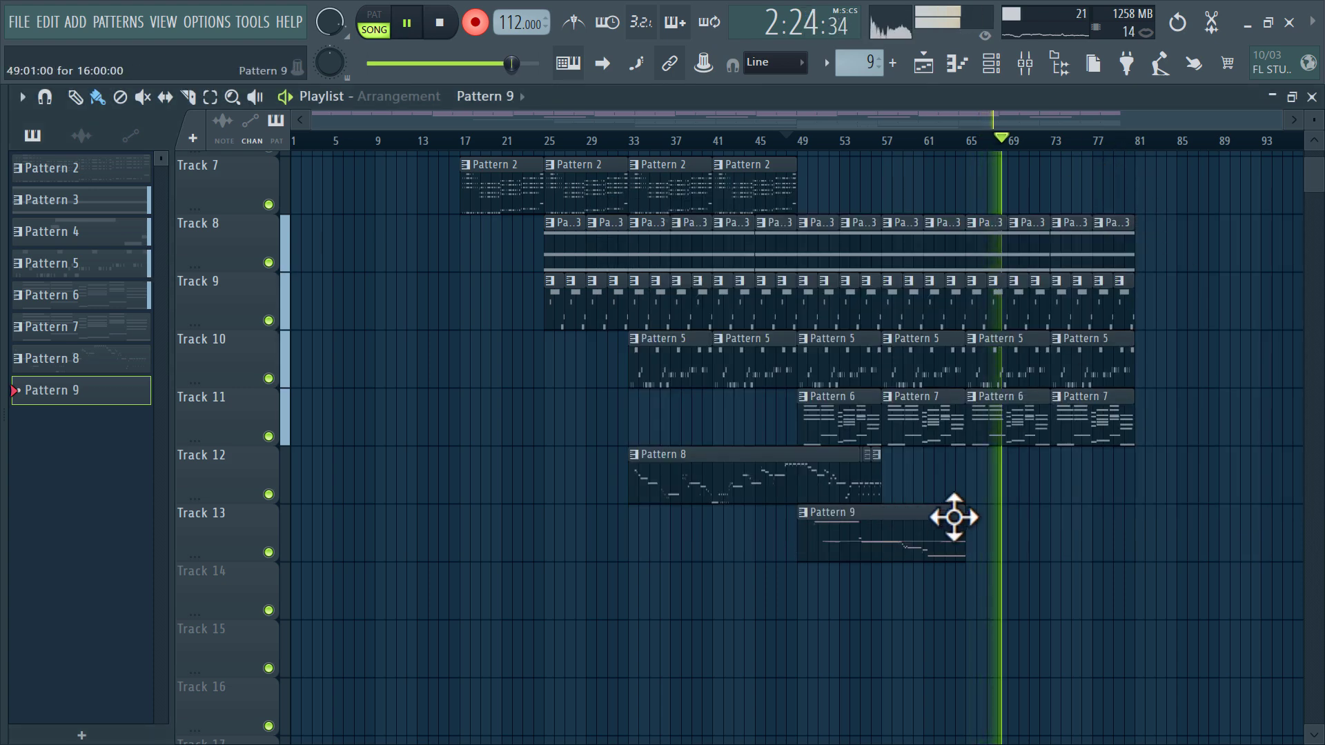
Lengthen the Pattern 9 clip on track 13 and set the Morphine channel volume to 29%
drag(964, 520, 1012, 536)
double_click(985, 536)
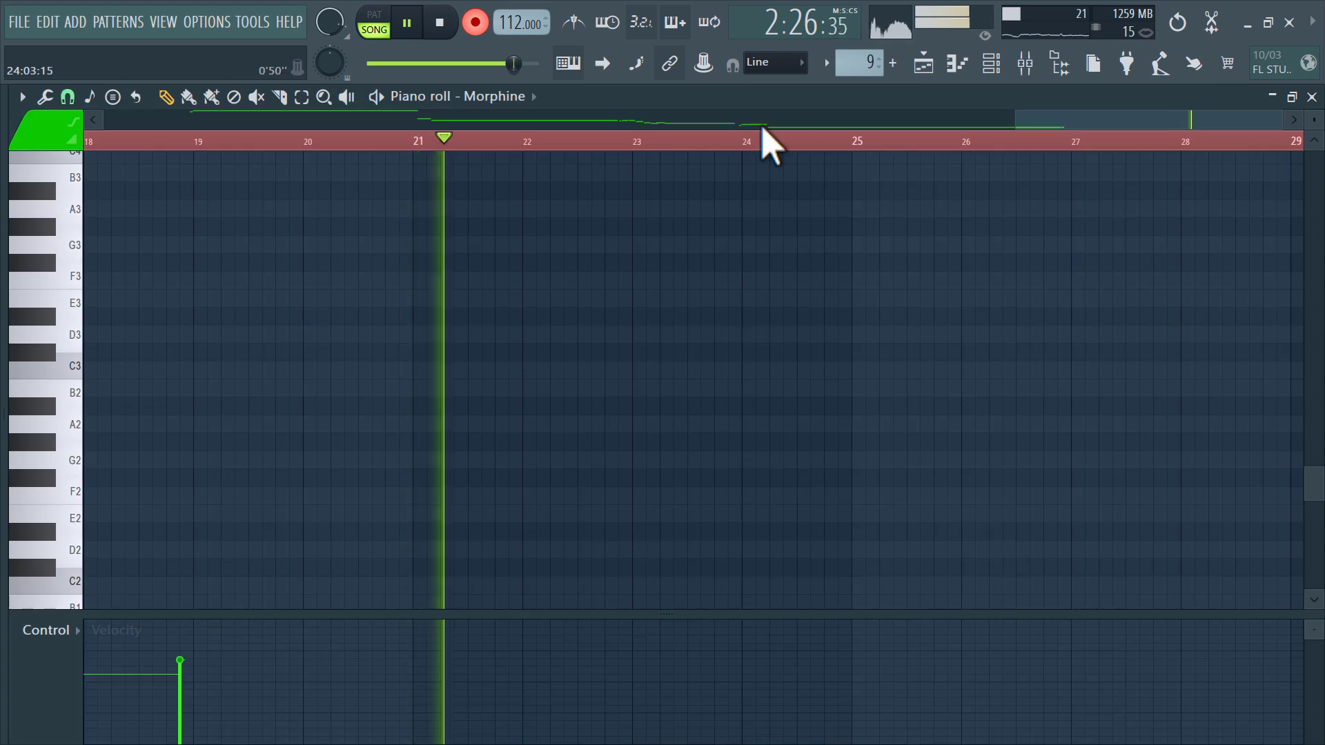
click(991, 63)
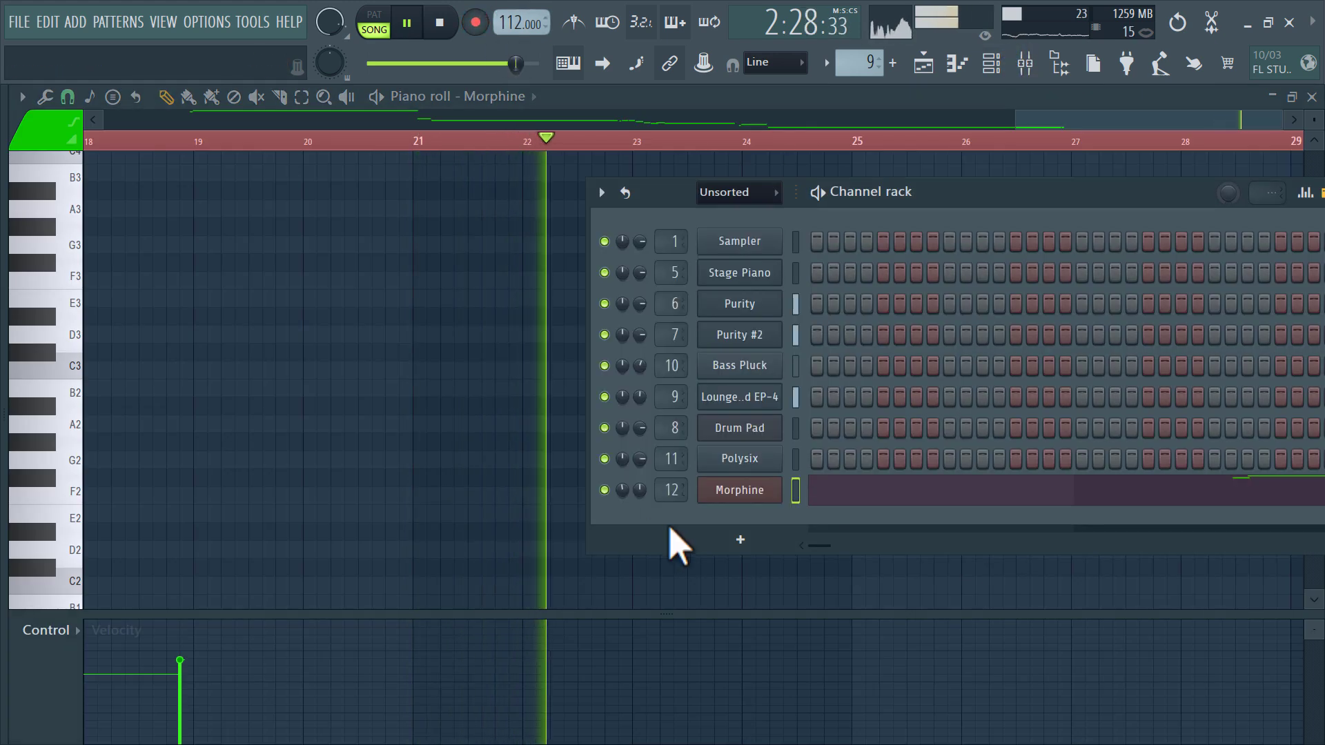
drag(640, 491, 645, 521)
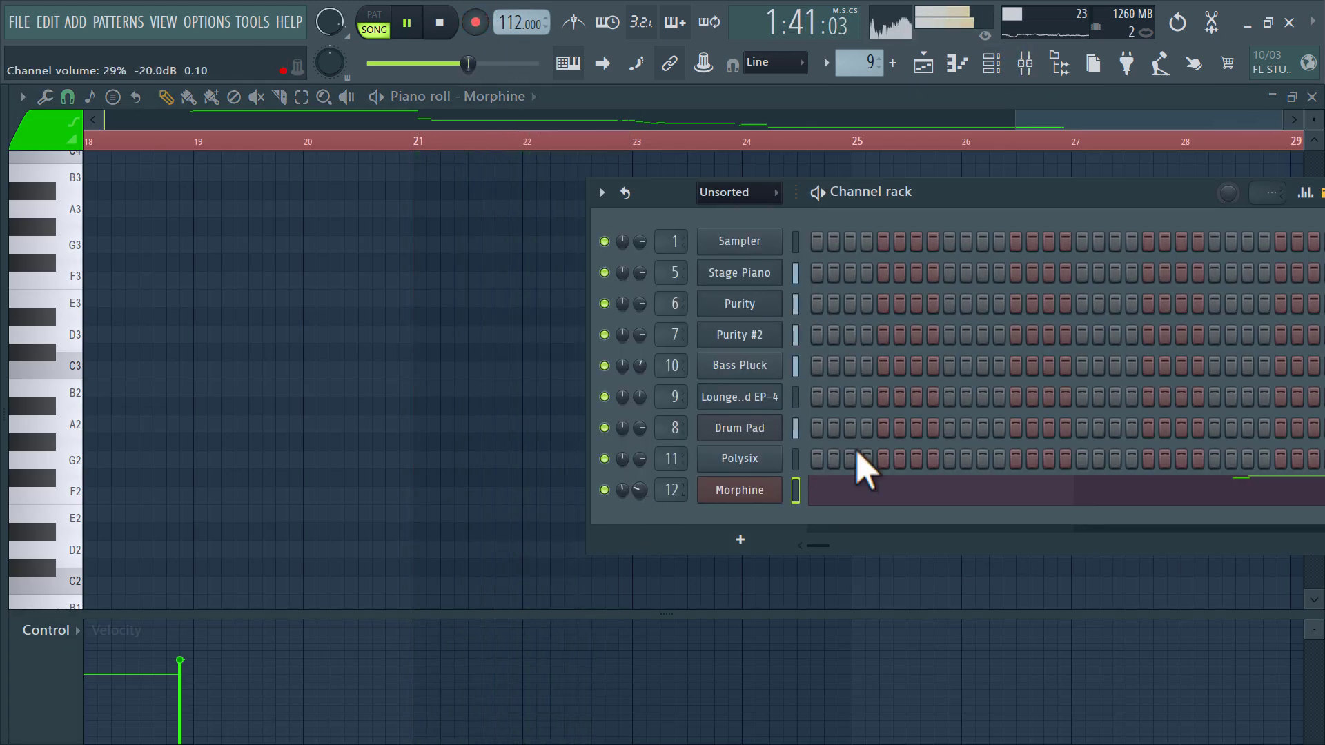
Lower the Morphine mixer track's fader and adjust its stereo separation
click(1055, 64)
drag(597, 417, 596, 454)
mouse_move(612, 624)
mouse_down()
mouse_move(612, 638)
mouse_move(612, 617)
mouse_up()
Add Fruity Parametric EQ 2 to slot 4 of the Morphine mixer track, reshape its low band and lower the fader slightly more
click(1173, 253)
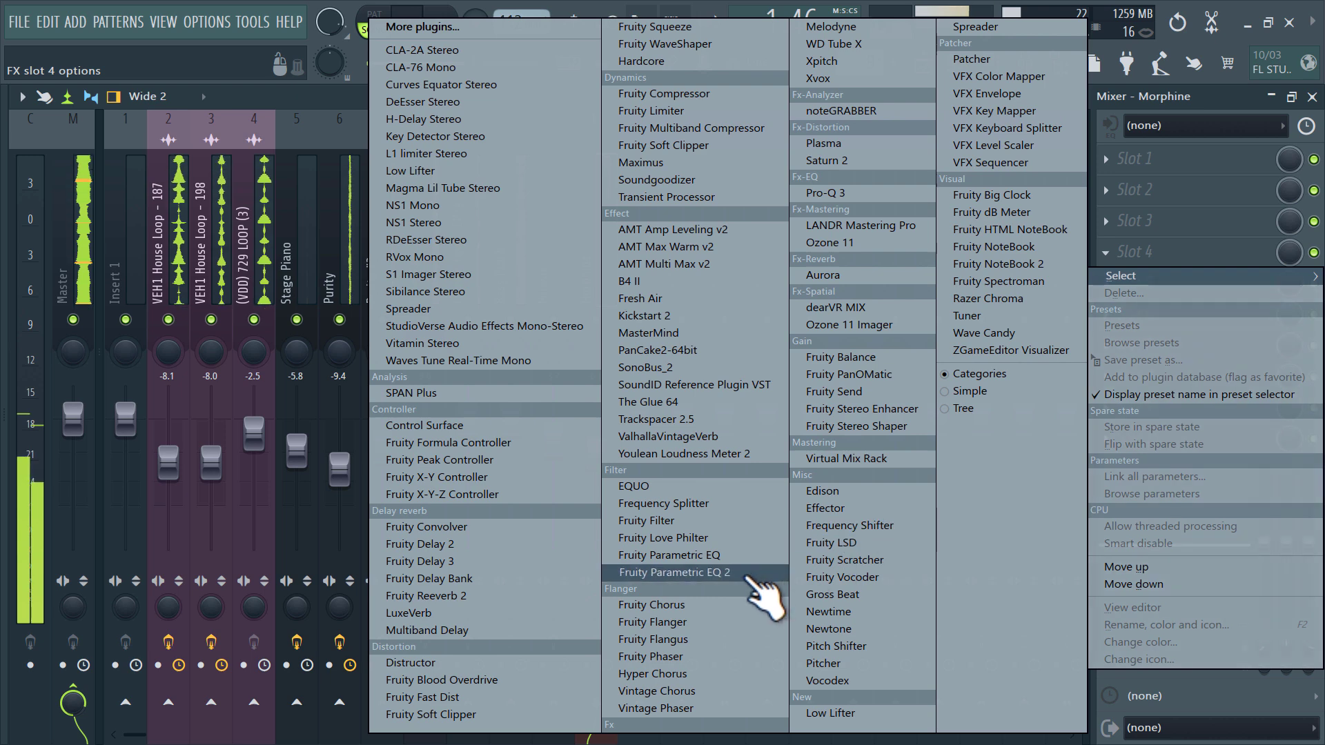
click(757, 575)
drag(246, 470, 326, 592)
drag(600, 473, 600, 486)
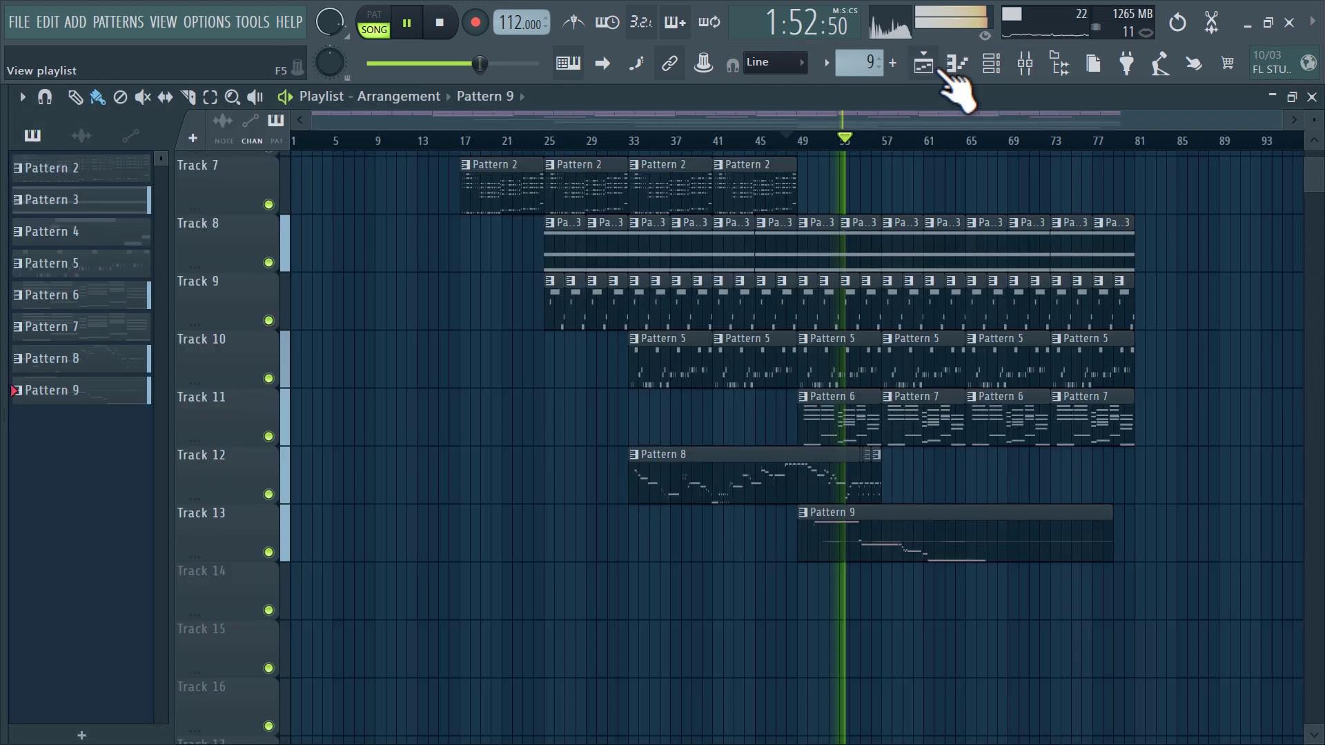
Create Pattern 10 and place its clip on track 14 of the playlist from bar 65 to 81
click(931, 66)
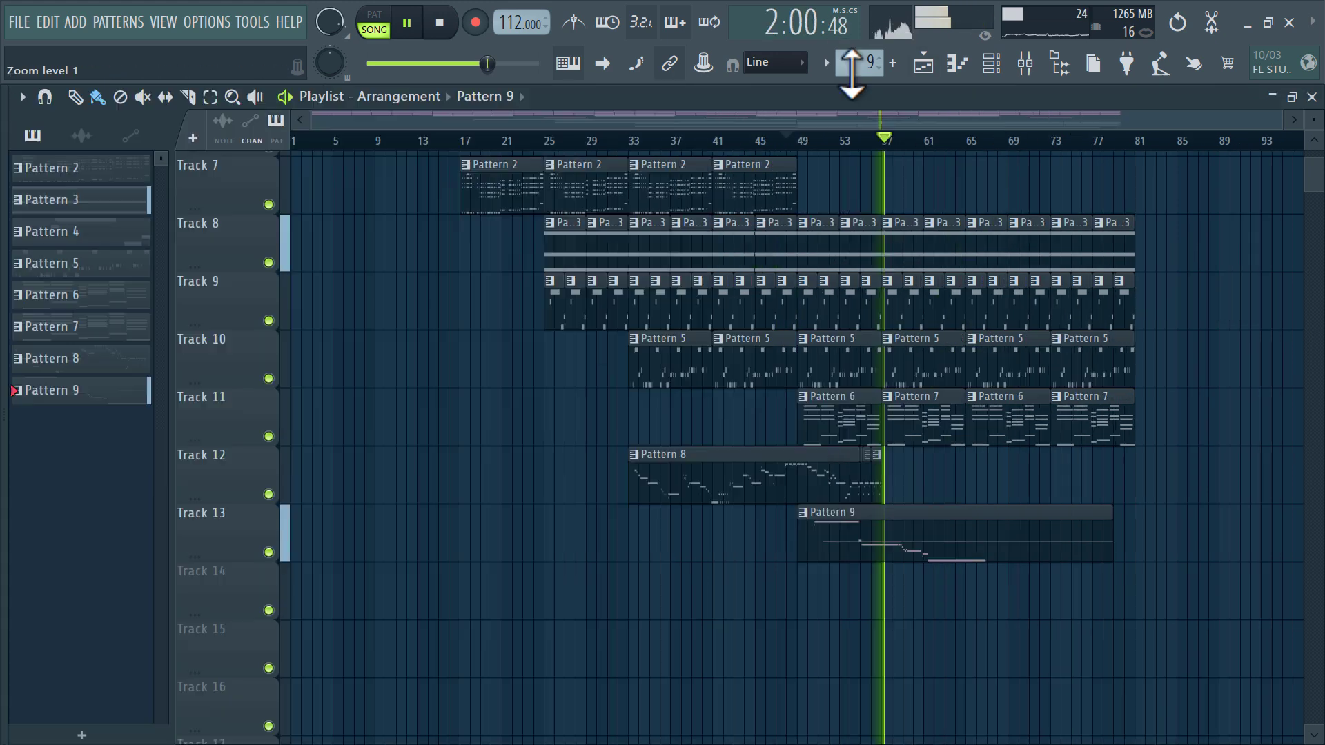
drag(859, 62, 859, 42)
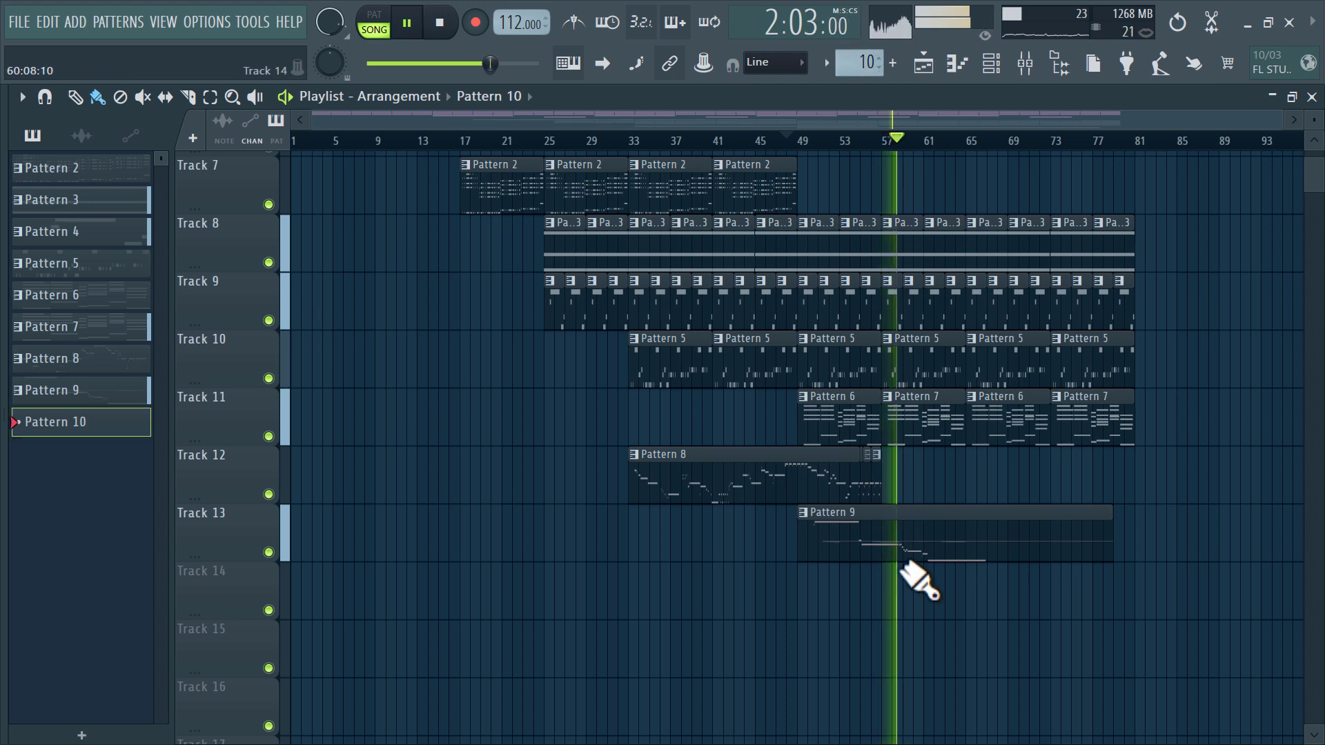
mouse_move(975, 594)
mouse_down()
mouse_move(982, 583)
mouse_move(1121, 611)
mouse_up()
Add a reFX Nexus channel and load the Arpeggios preset AR Dance Lineup
key(F6)
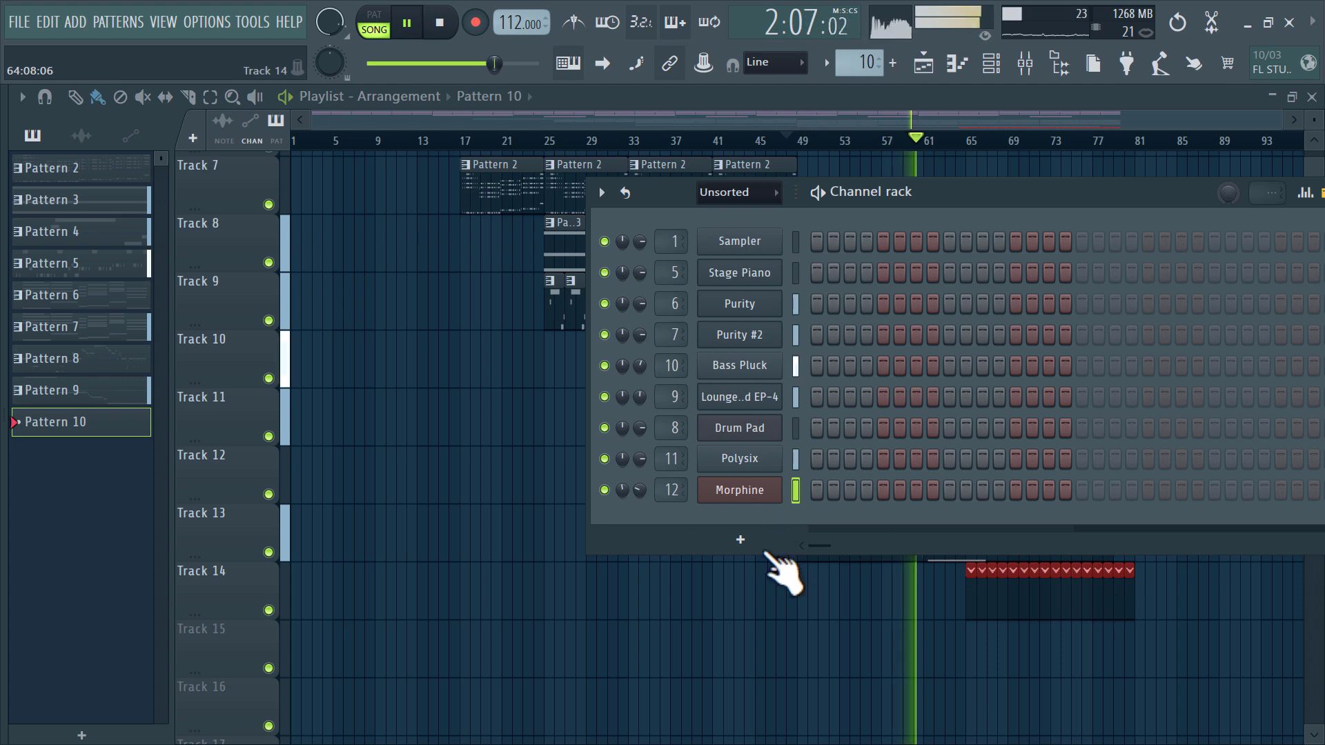
click(741, 540)
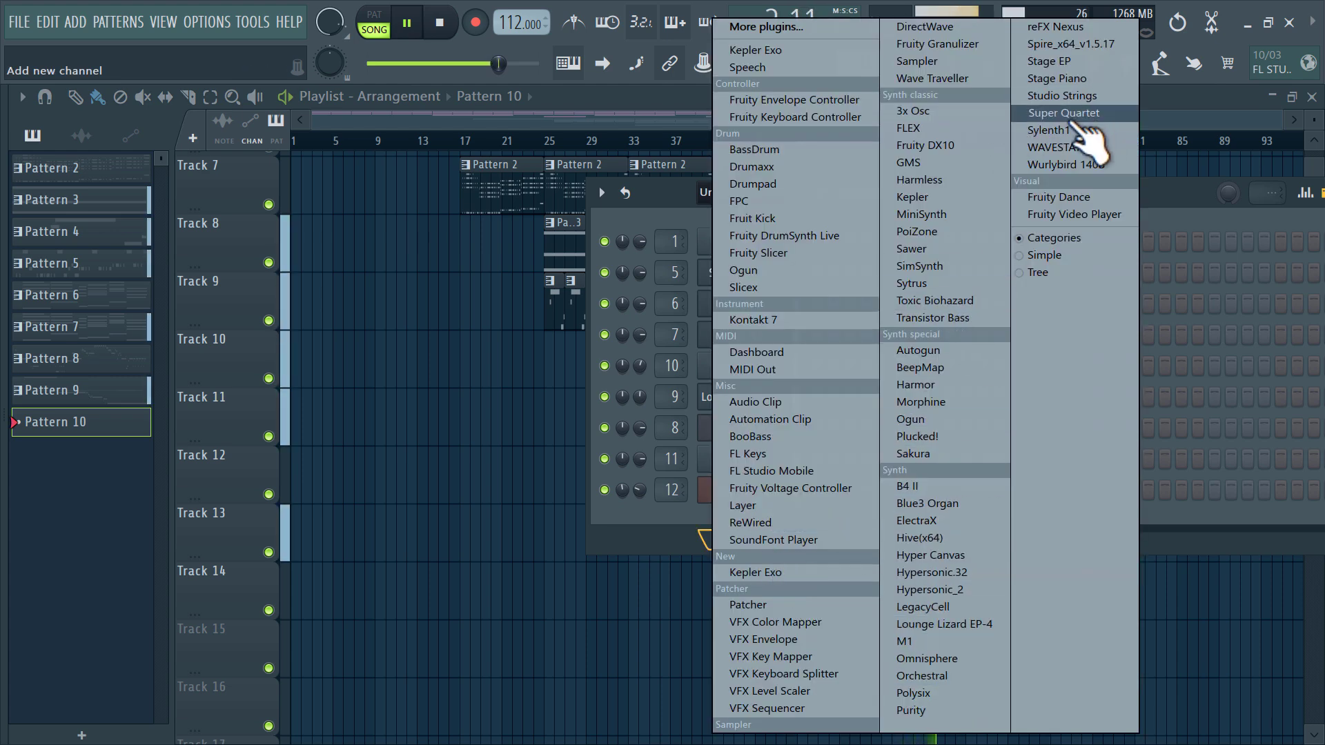
click(1101, 29)
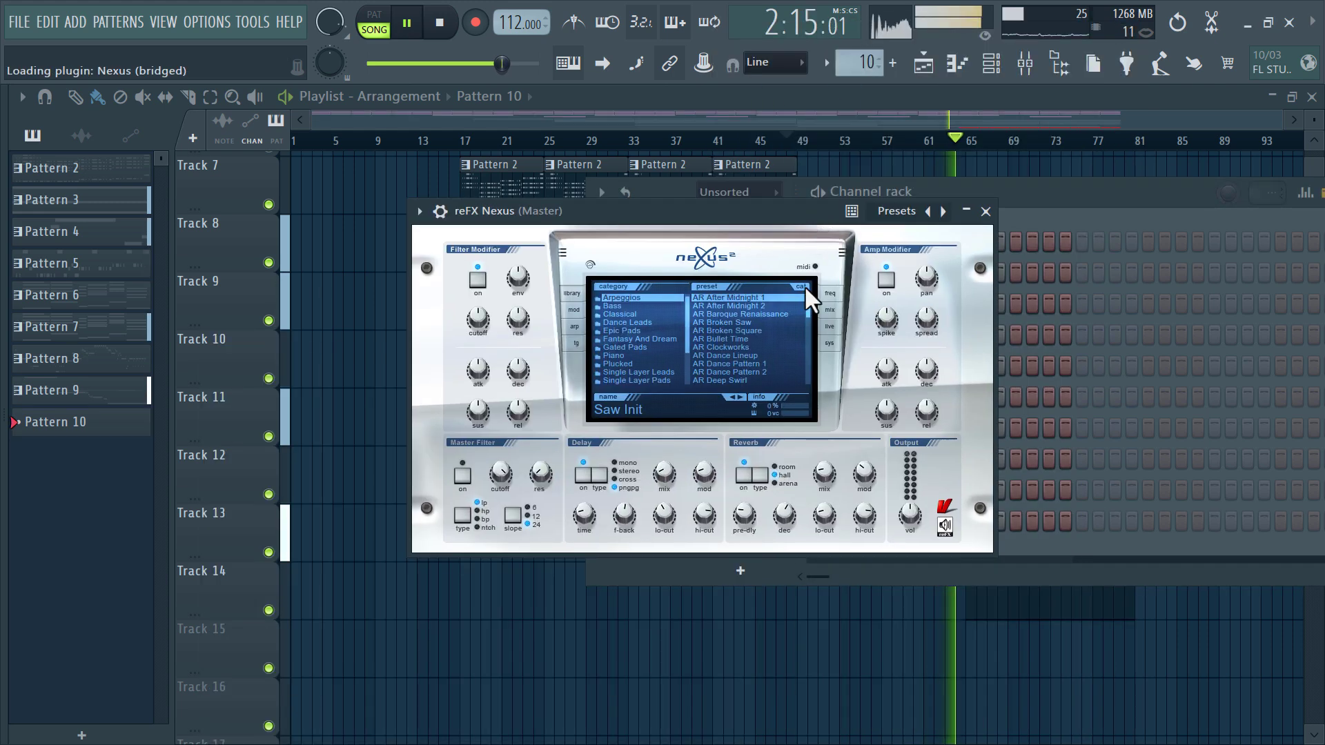
click(745, 356)
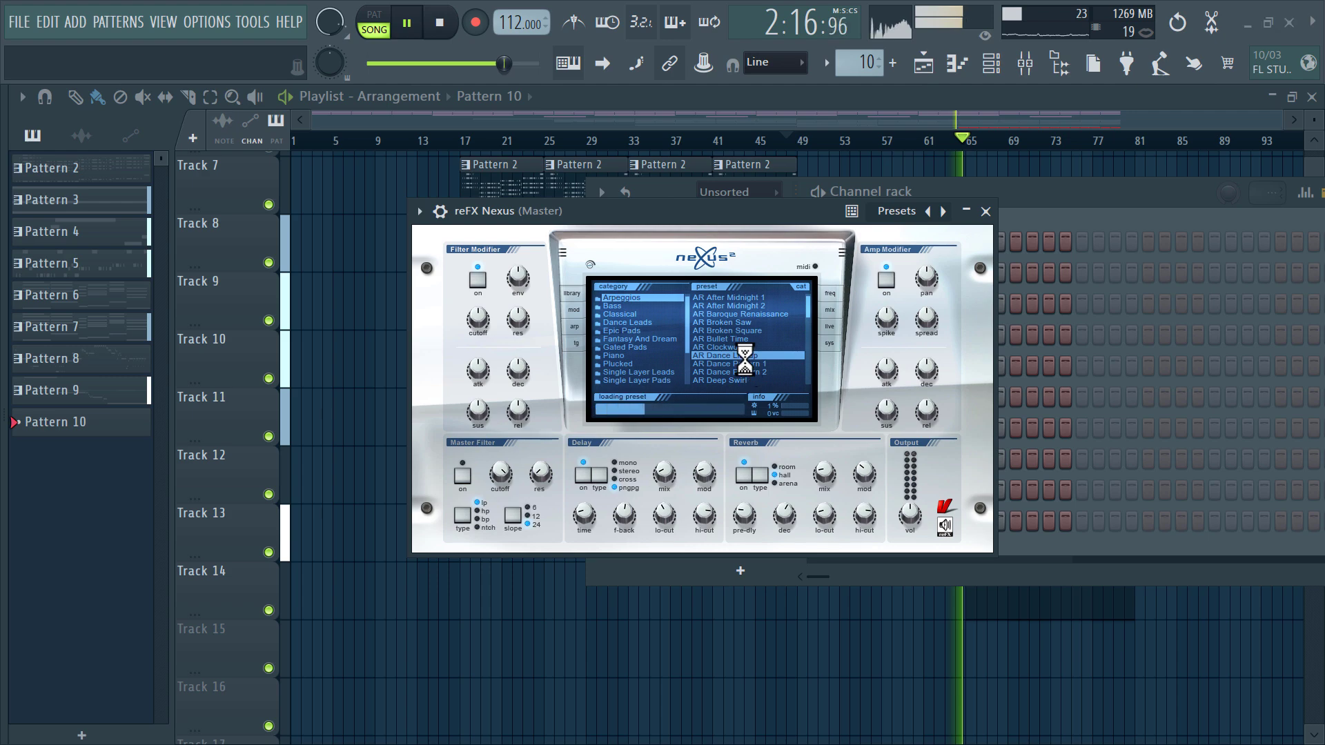
Show the Nexus channel's detailed settings and set its root note to D#5
click(422, 212)
click(441, 212)
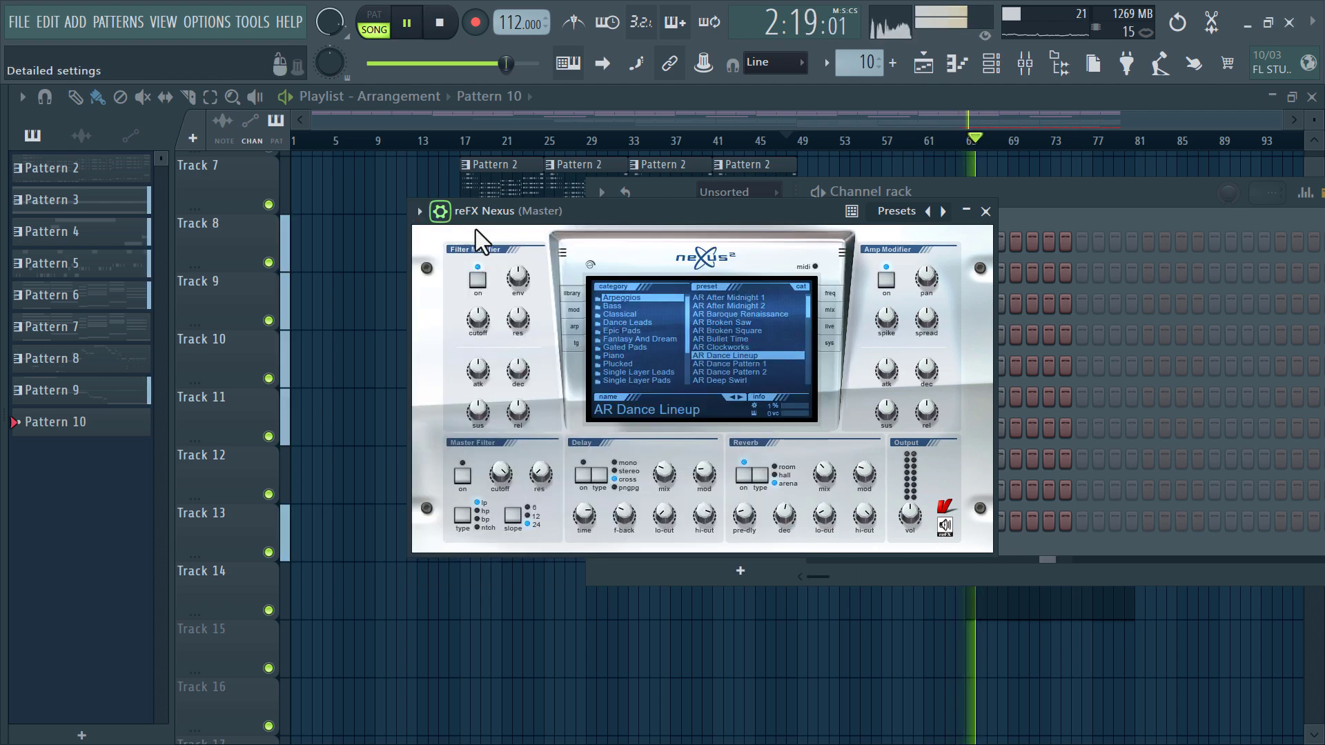
click(531, 252)
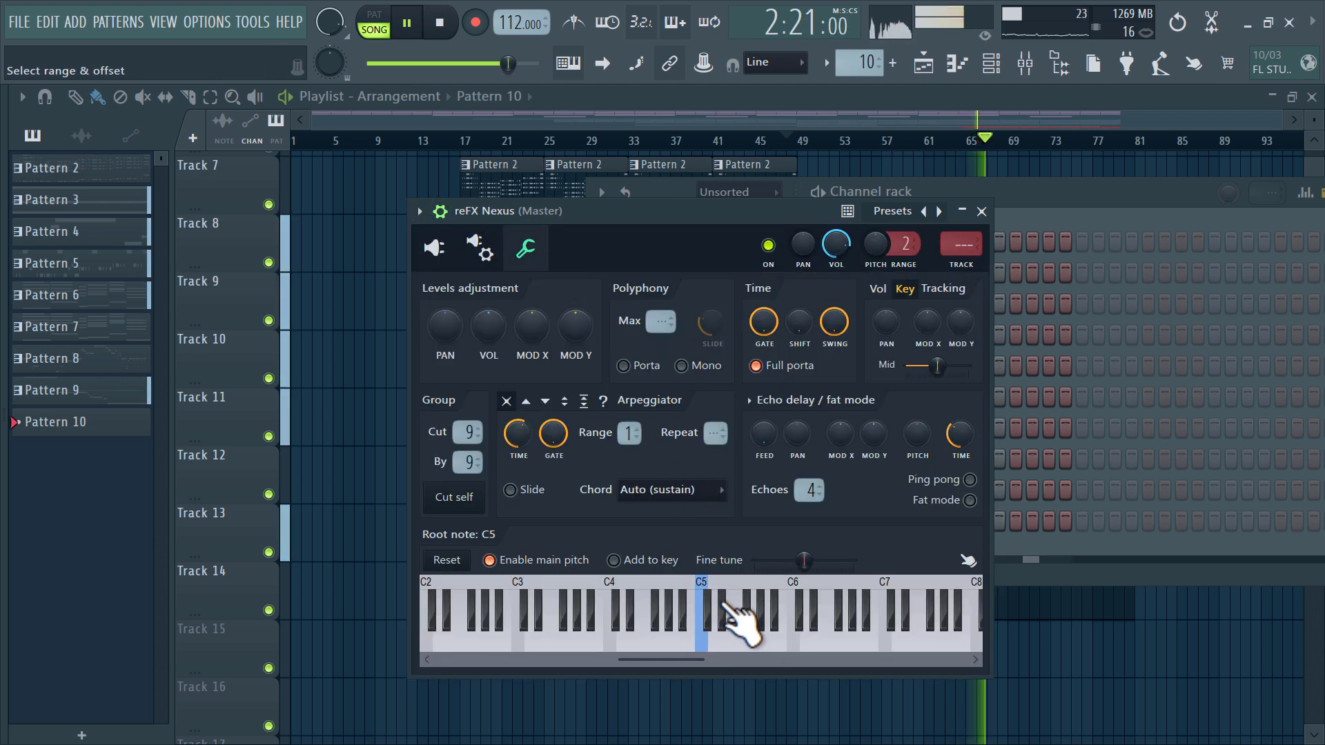
click(1006, 98)
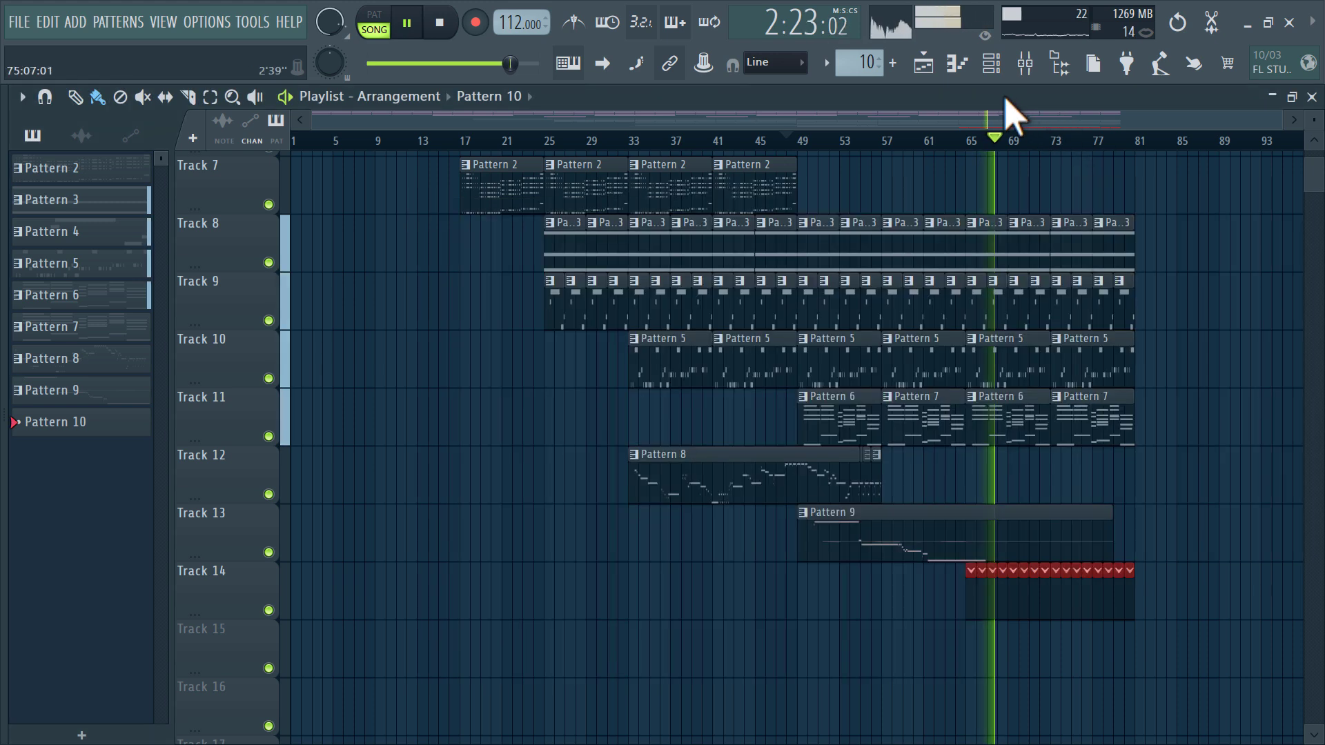
Play the song from about bar 63 to try the Nexus sound and lower the Nexus channel volume
click(952, 144)
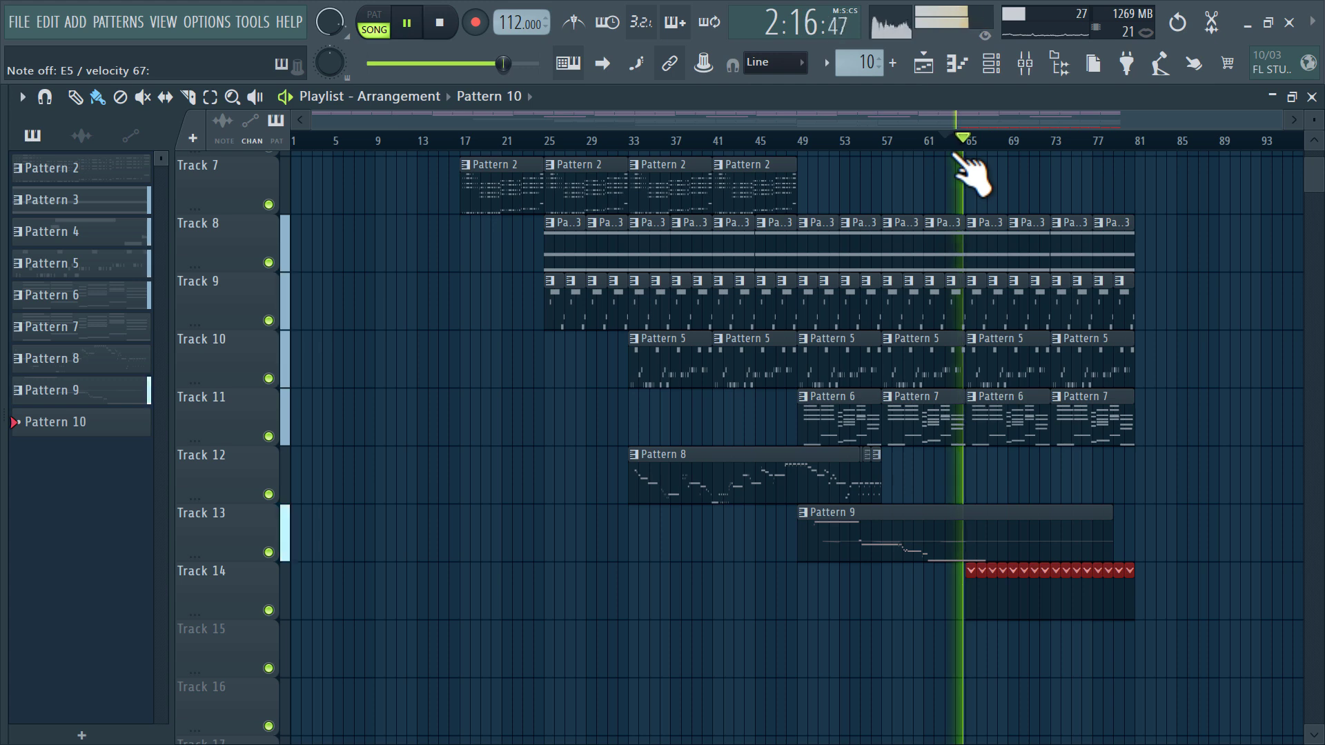
click(990, 64)
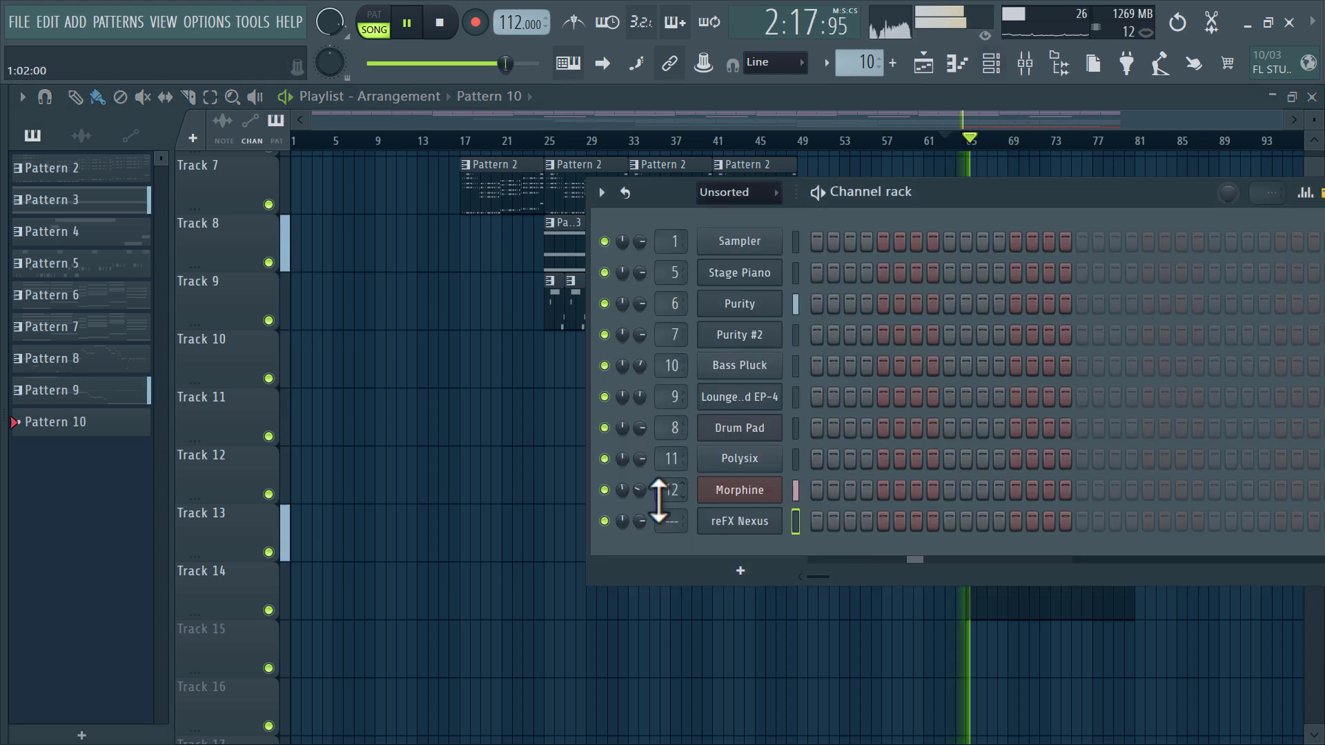
click(766, 522)
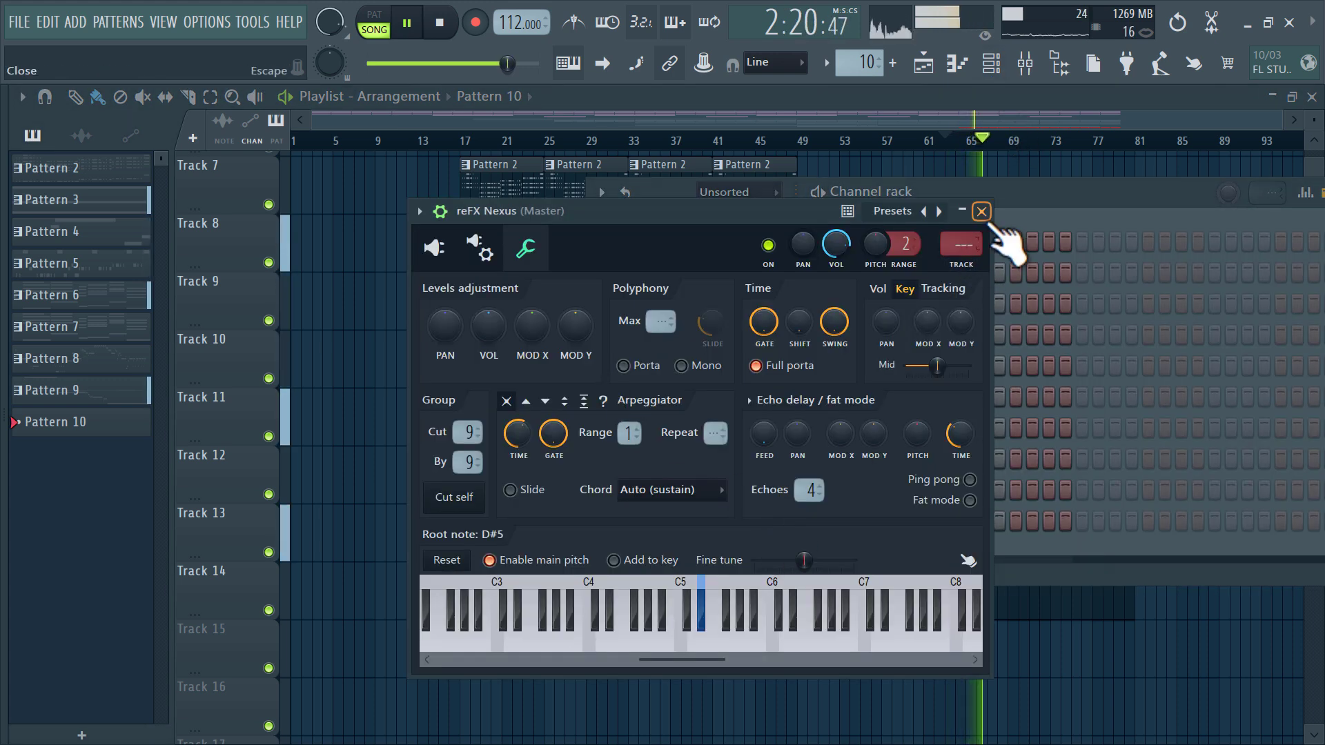
click(981, 212)
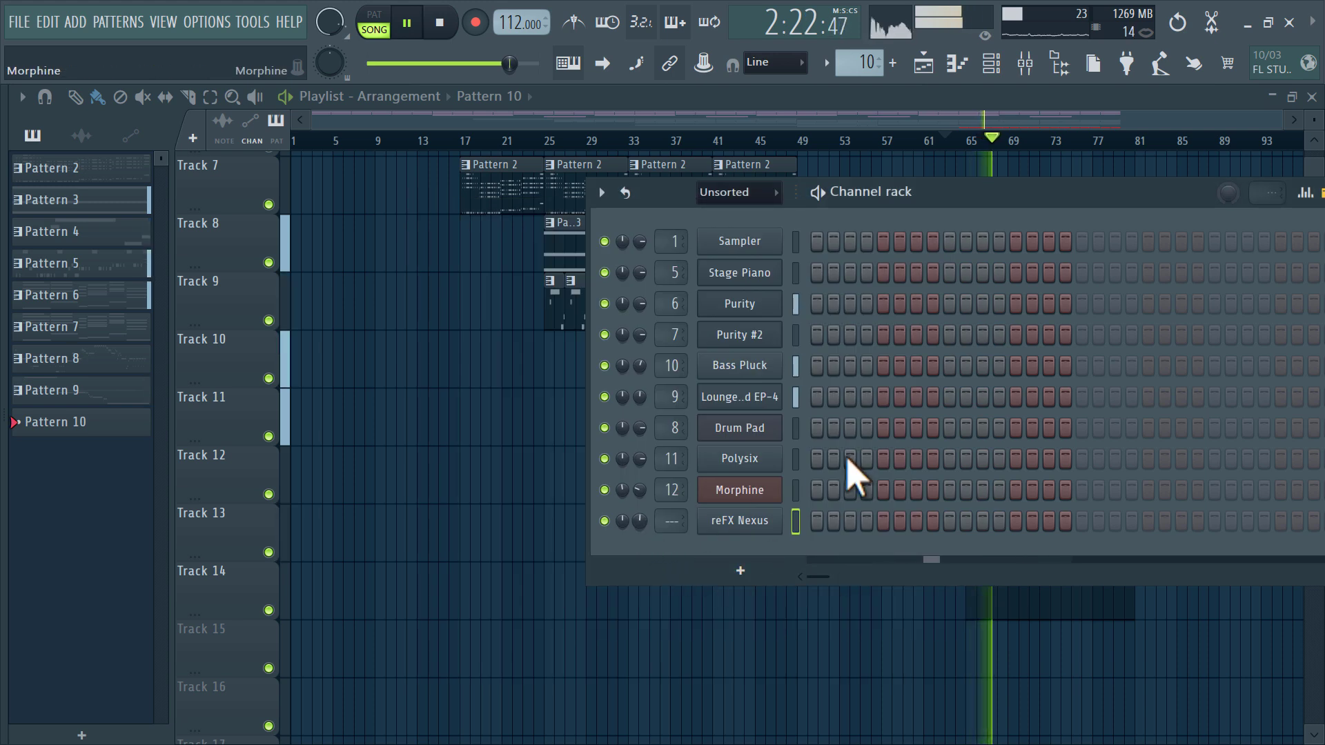
key(F6)
Move playback to about bar 48 and place another Pattern 10 clip on track 14 from bar 49 to 65
click(792, 142)
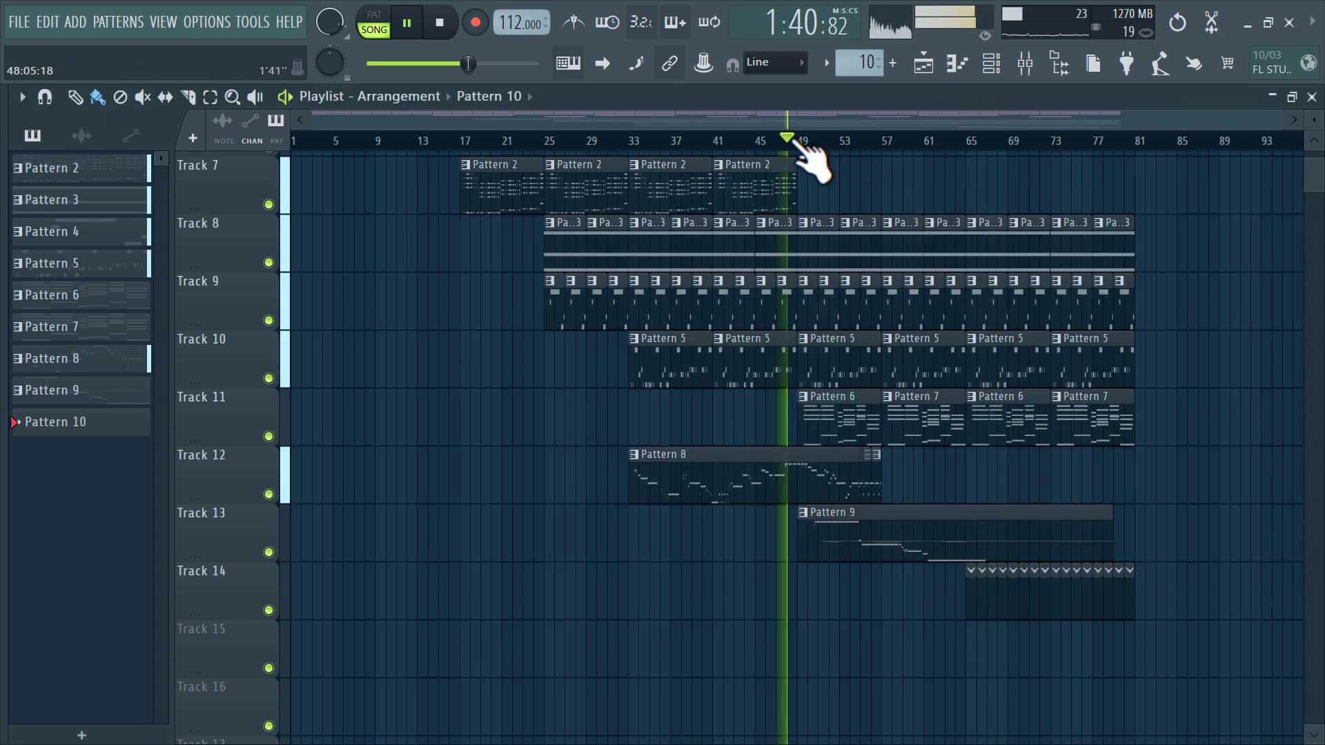
click(799, 583)
drag(797, 583, 942, 601)
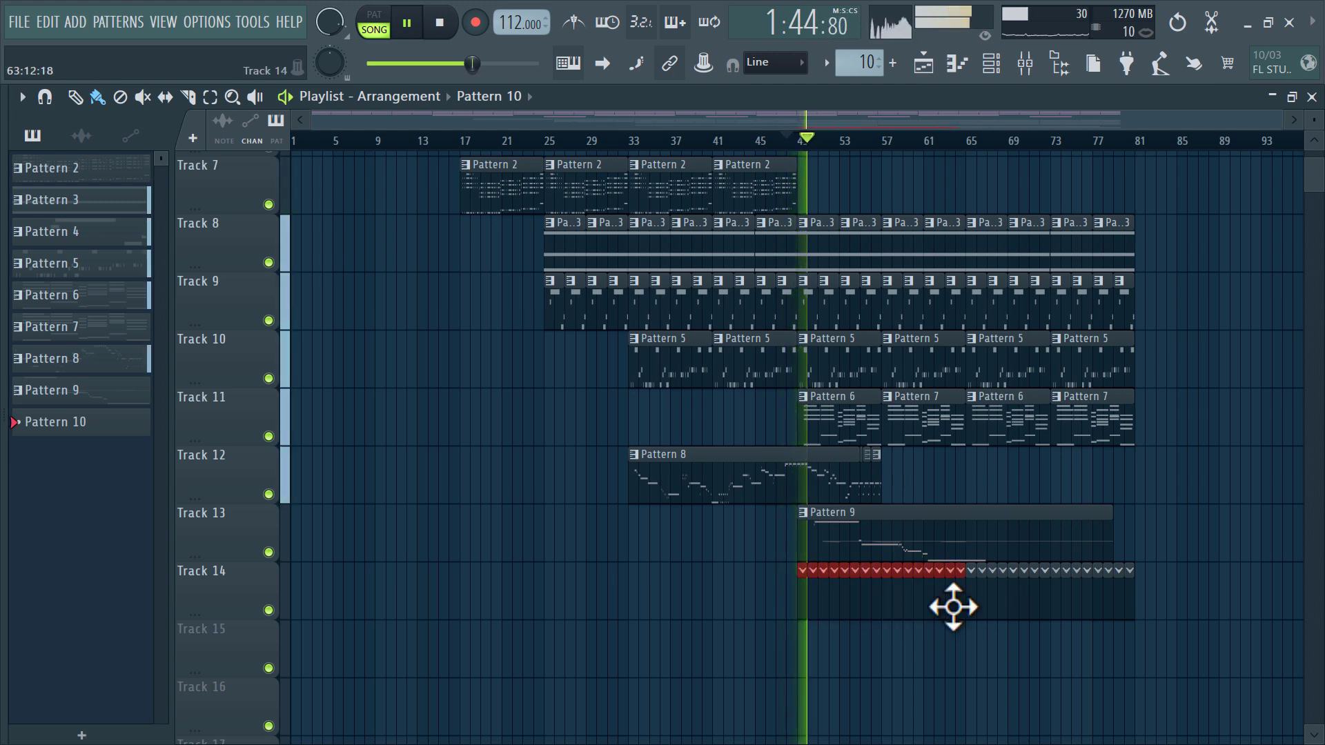
Load the VO Voicetoy preset from the Voice category into the reFX Nexus channel
key(F6)
click(749, 519)
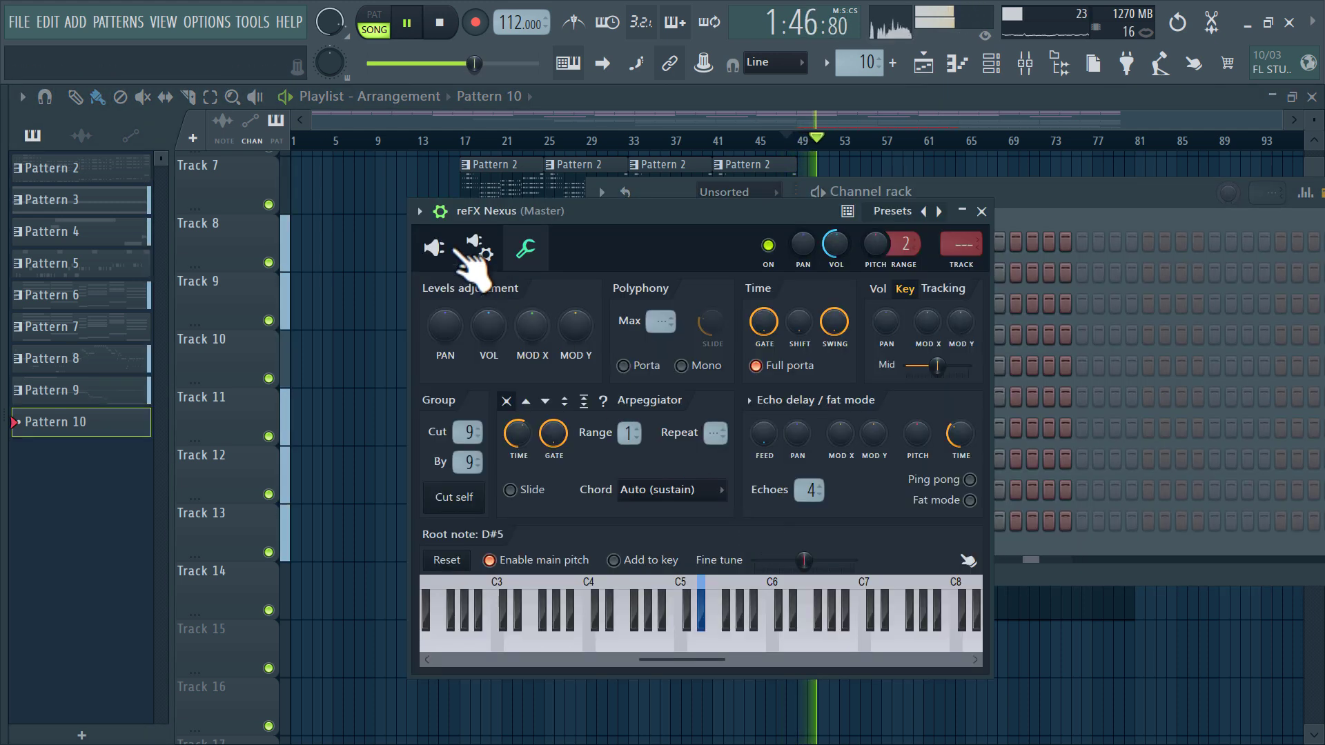
click(434, 247)
click(683, 370)
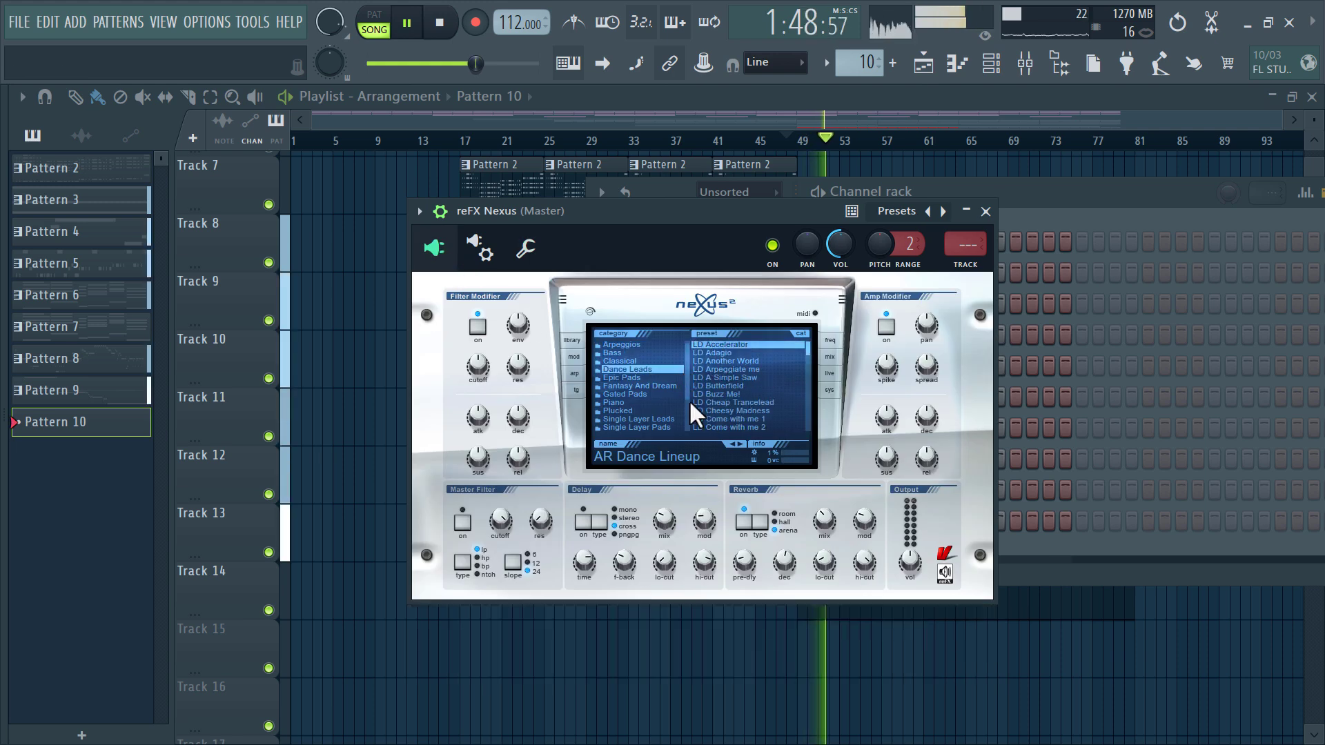
scroll(689, 400, down, 2)
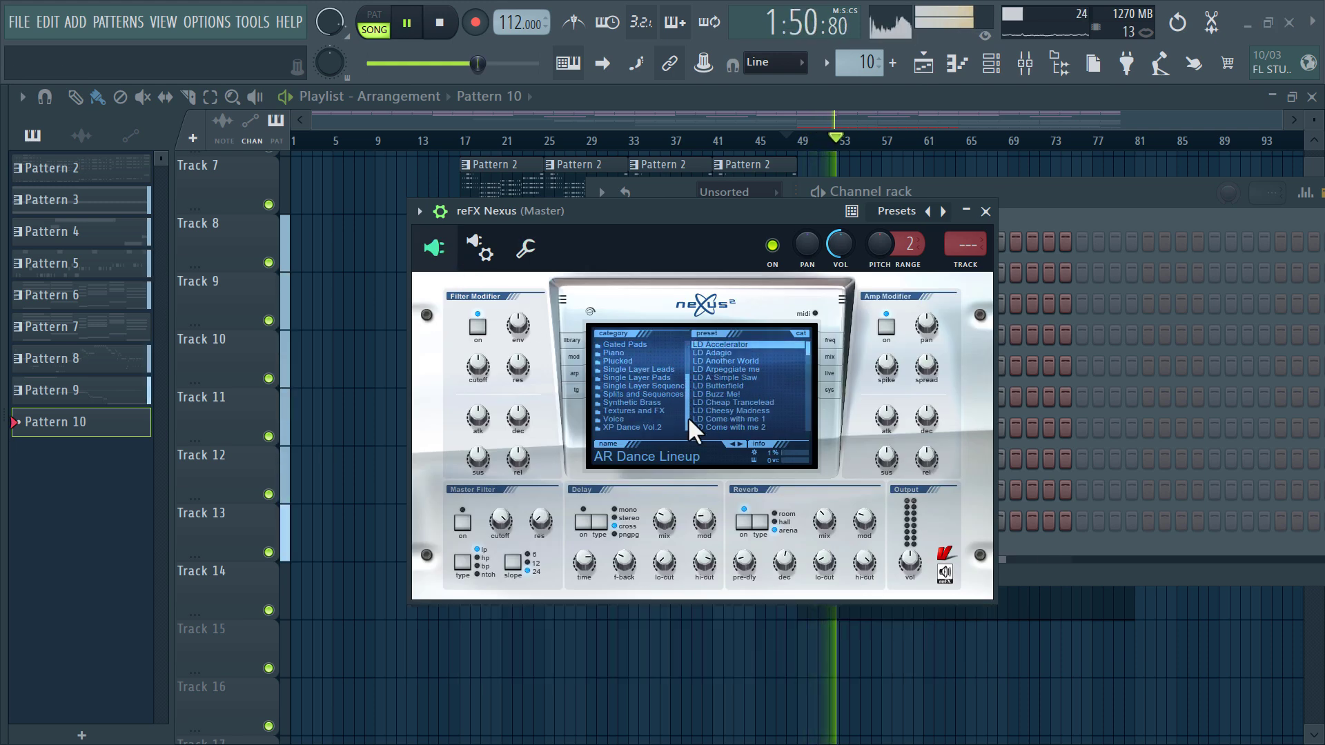
click(648, 418)
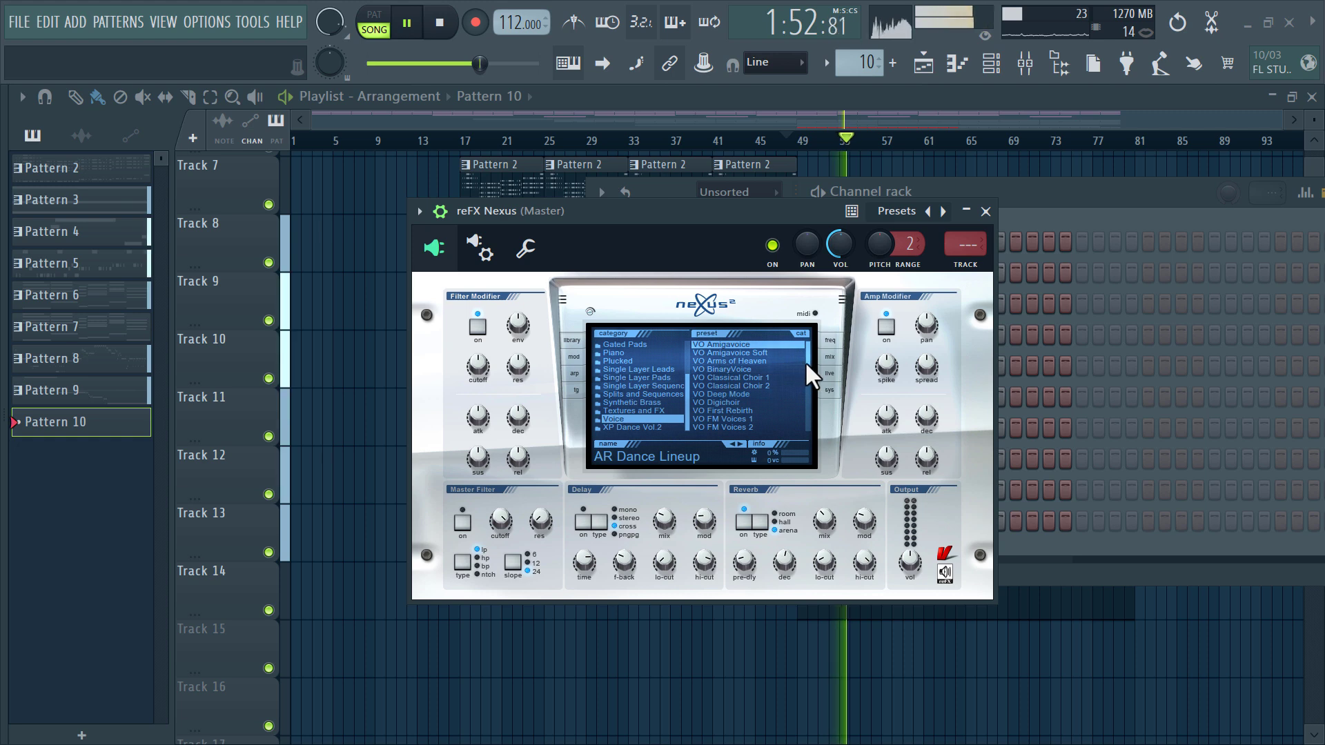
drag(806, 361, 808, 415)
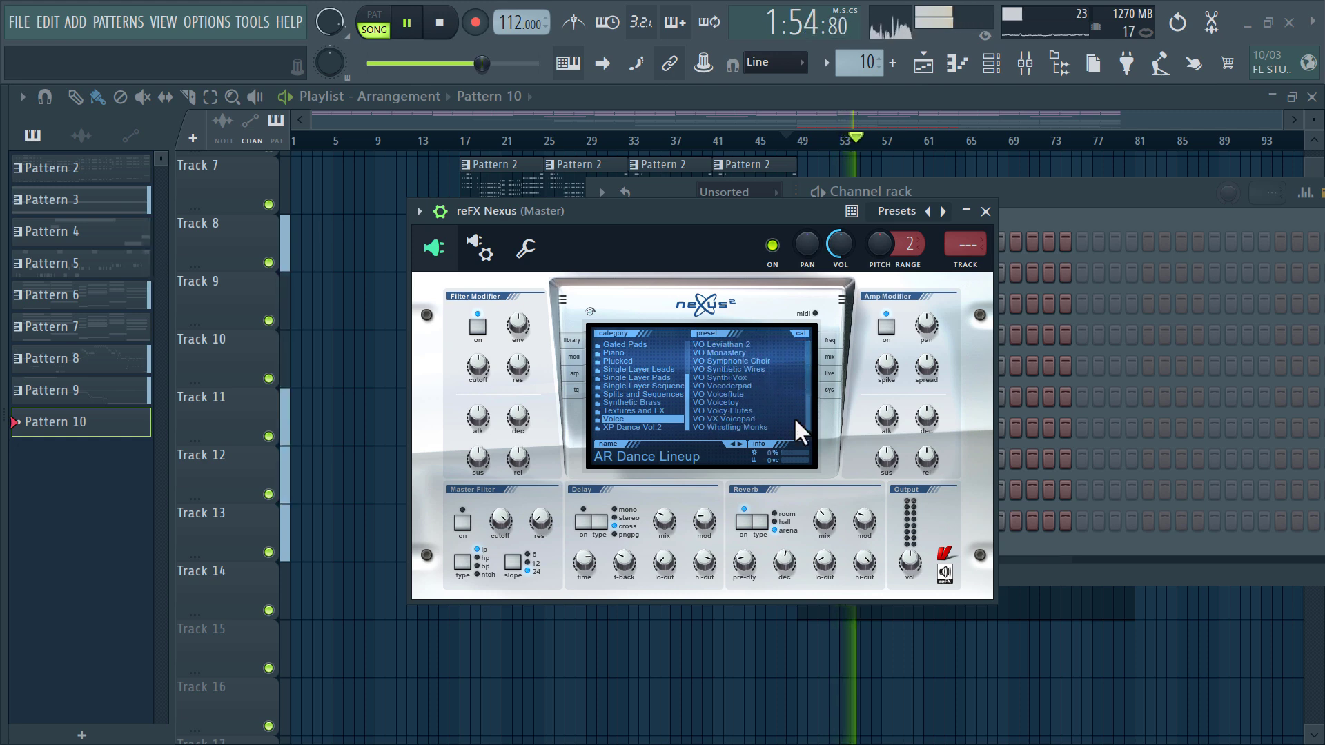
click(760, 400)
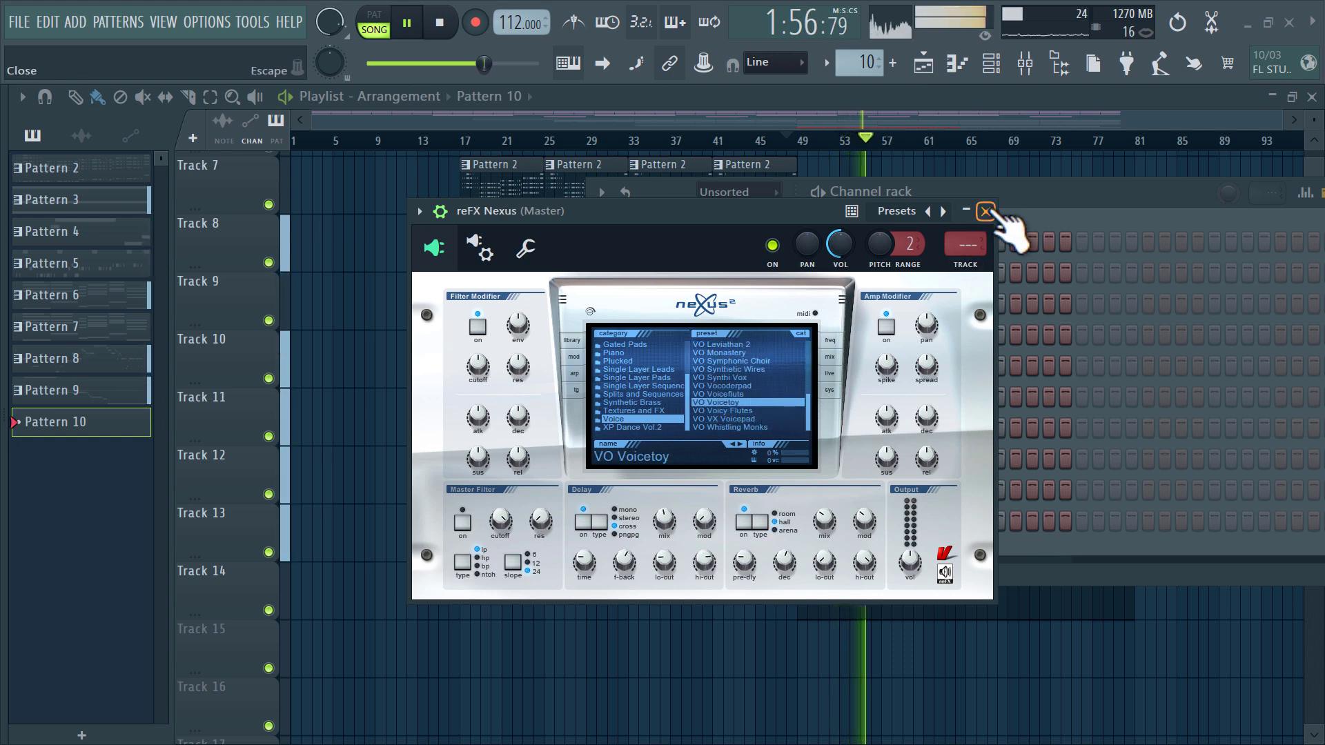
click(988, 211)
Draw an A5 note from step 7 of bar 1 in the reFX Nexus piano roll and shorten it to about three steps
right_click(733, 525)
click(824, 492)
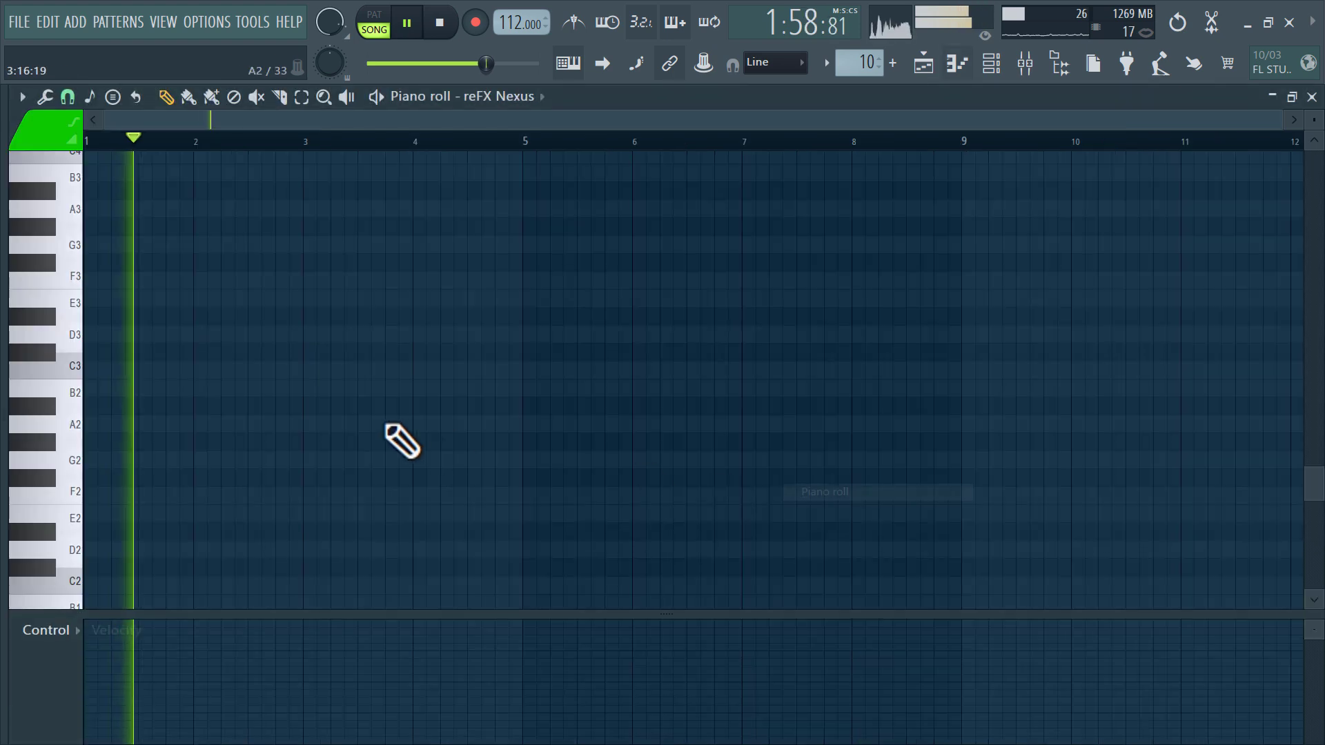
scroll(375, 424, up, 3)
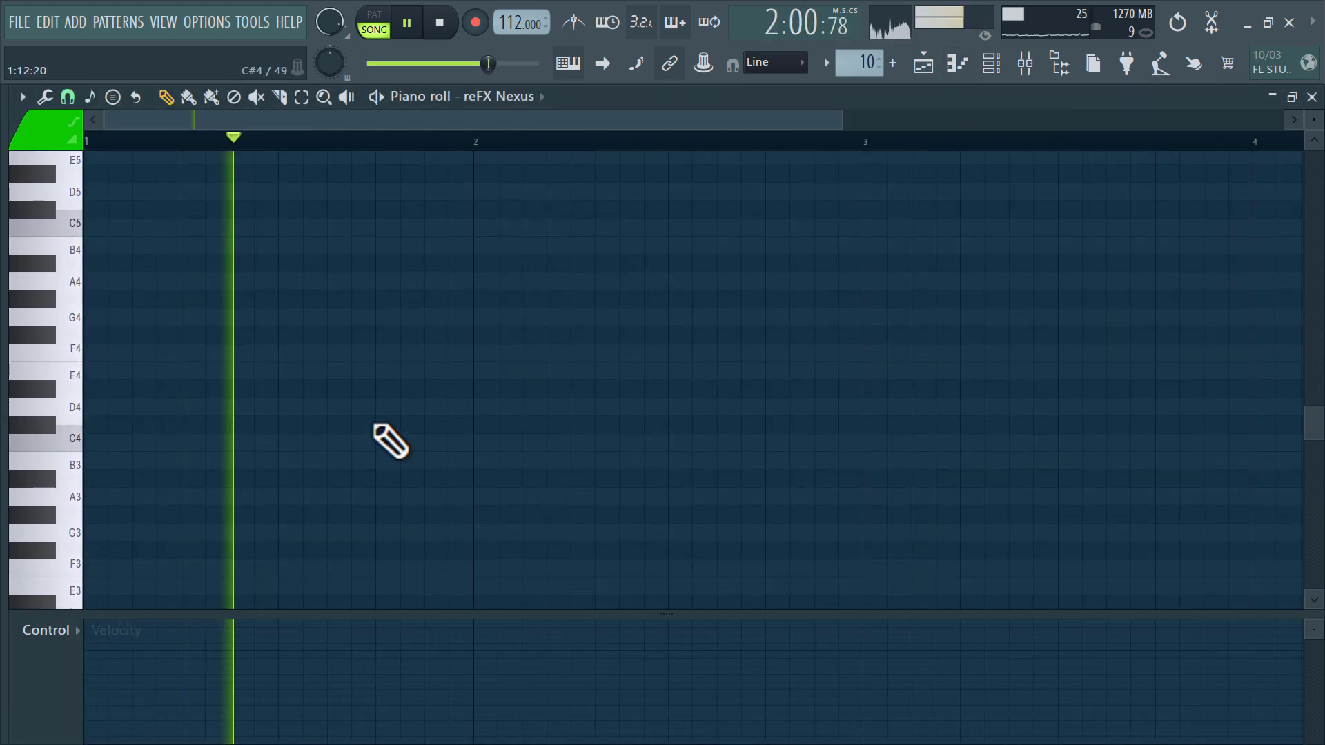
scroll(156, 351, up, 2)
scroll(156, 349, up, 1)
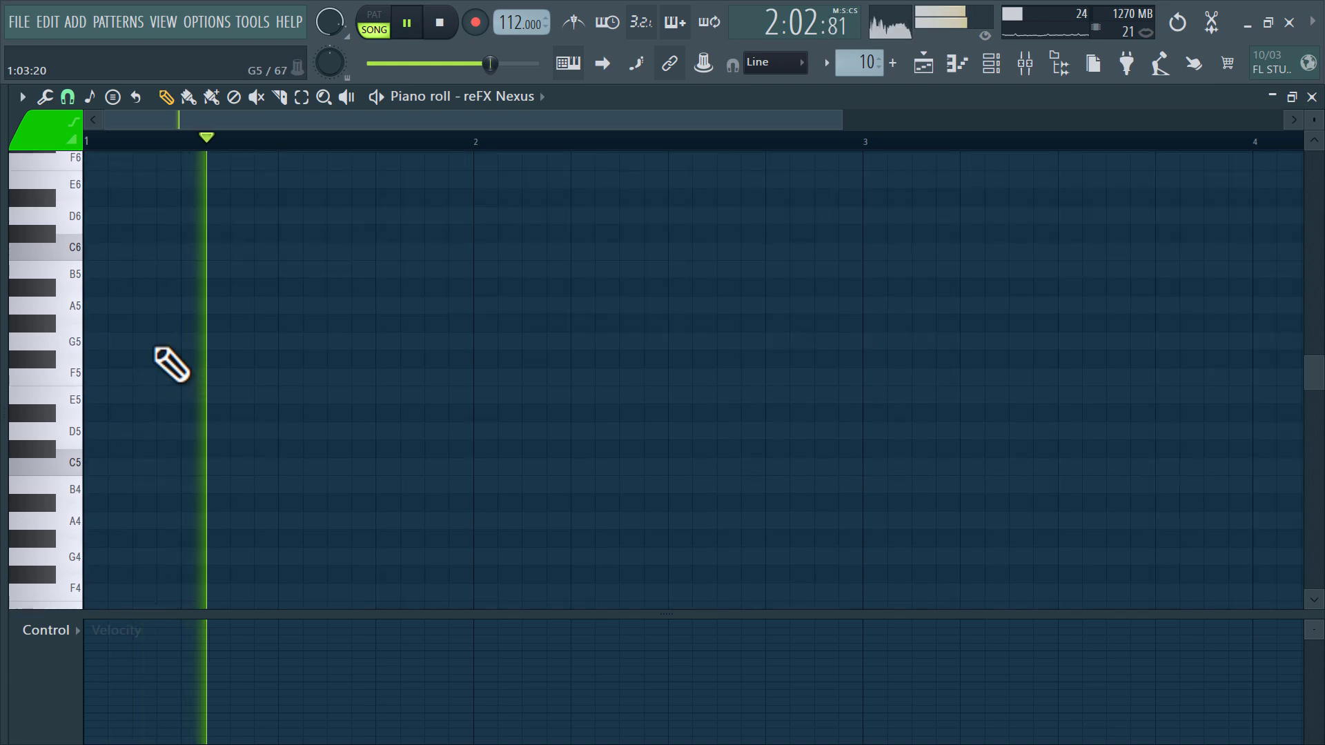
click(230, 305)
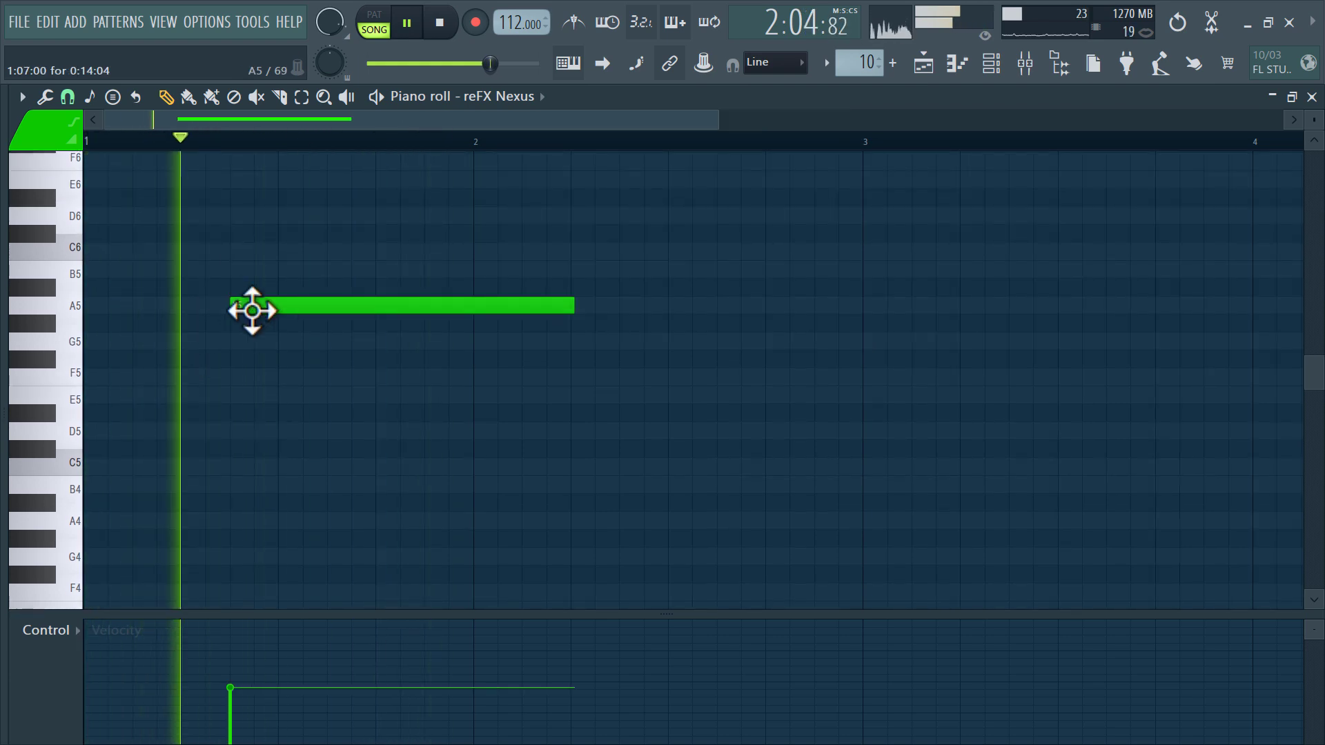
mouse_move(553, 307)
mouse_down()
mouse_move(583, 308)
mouse_move(303, 336)
mouse_up()
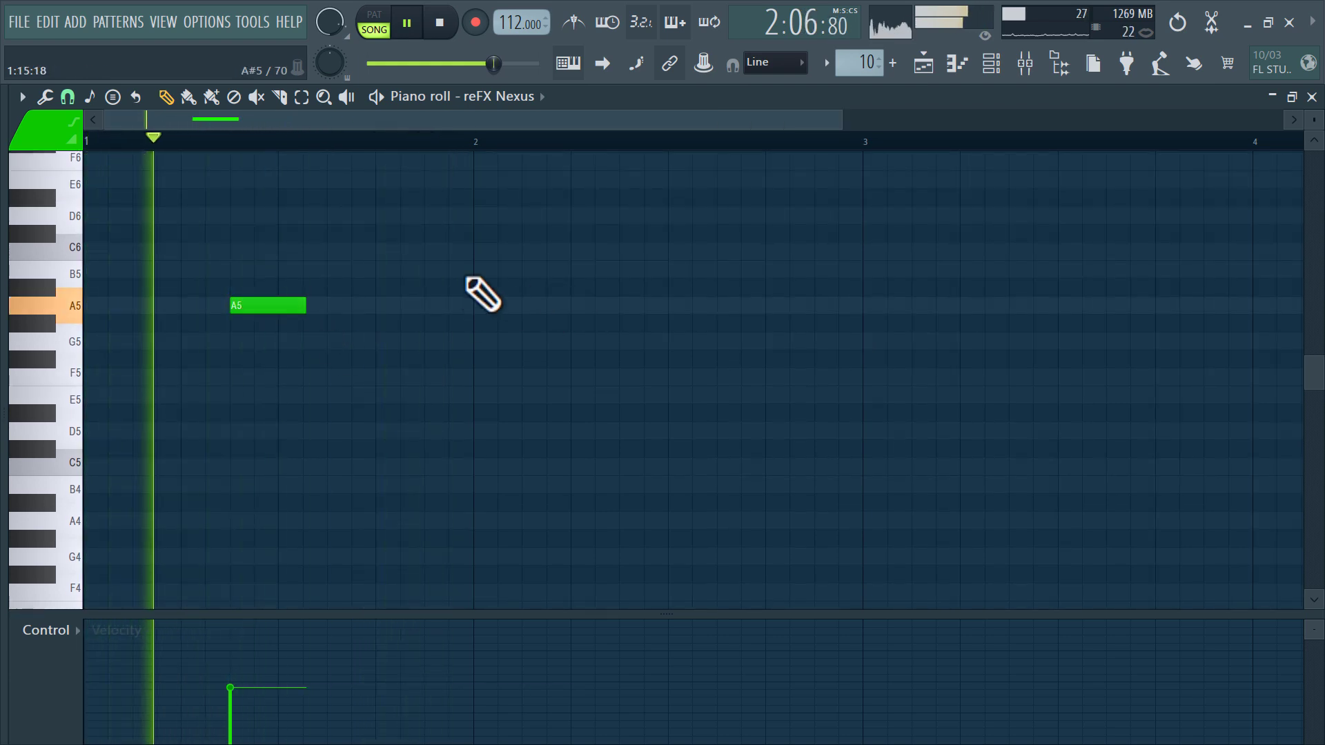
Add a short A6 note near the end of bar 1 and raise the A5 note to E6
scroll(479, 293, up, 3)
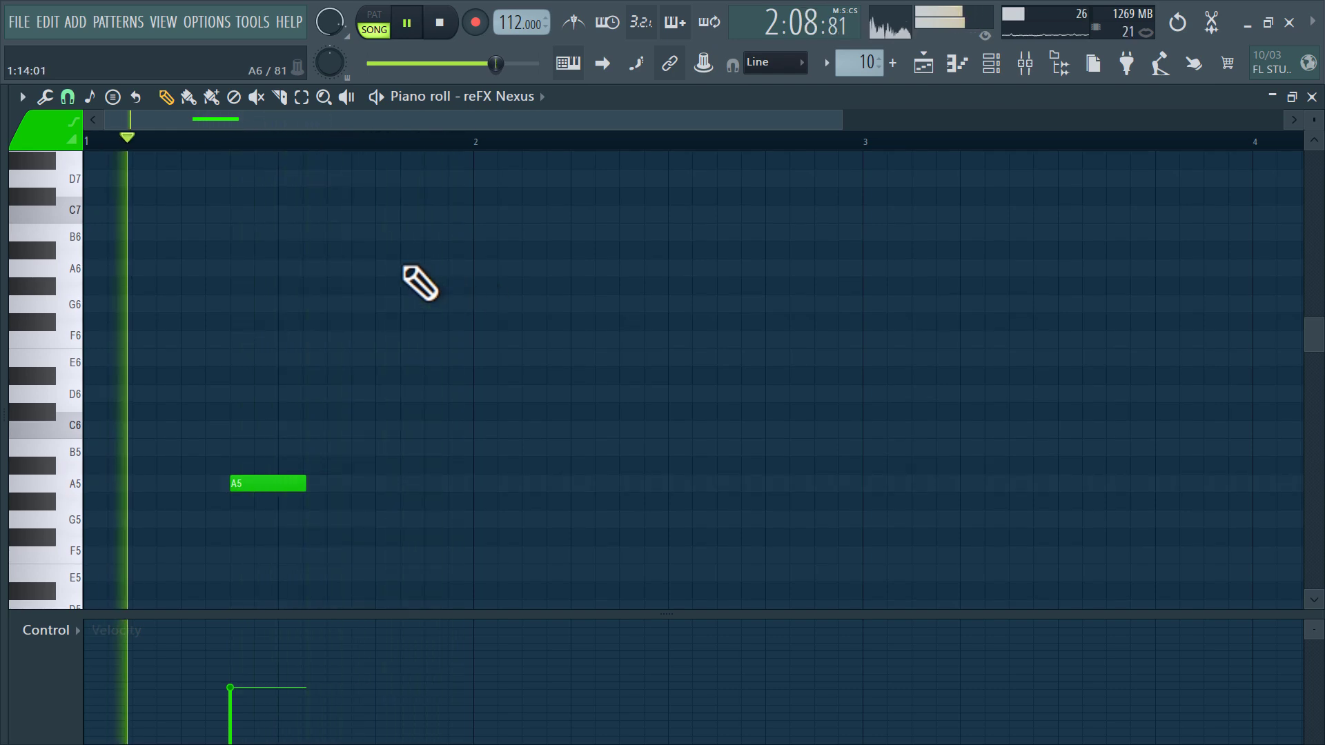
click(427, 269)
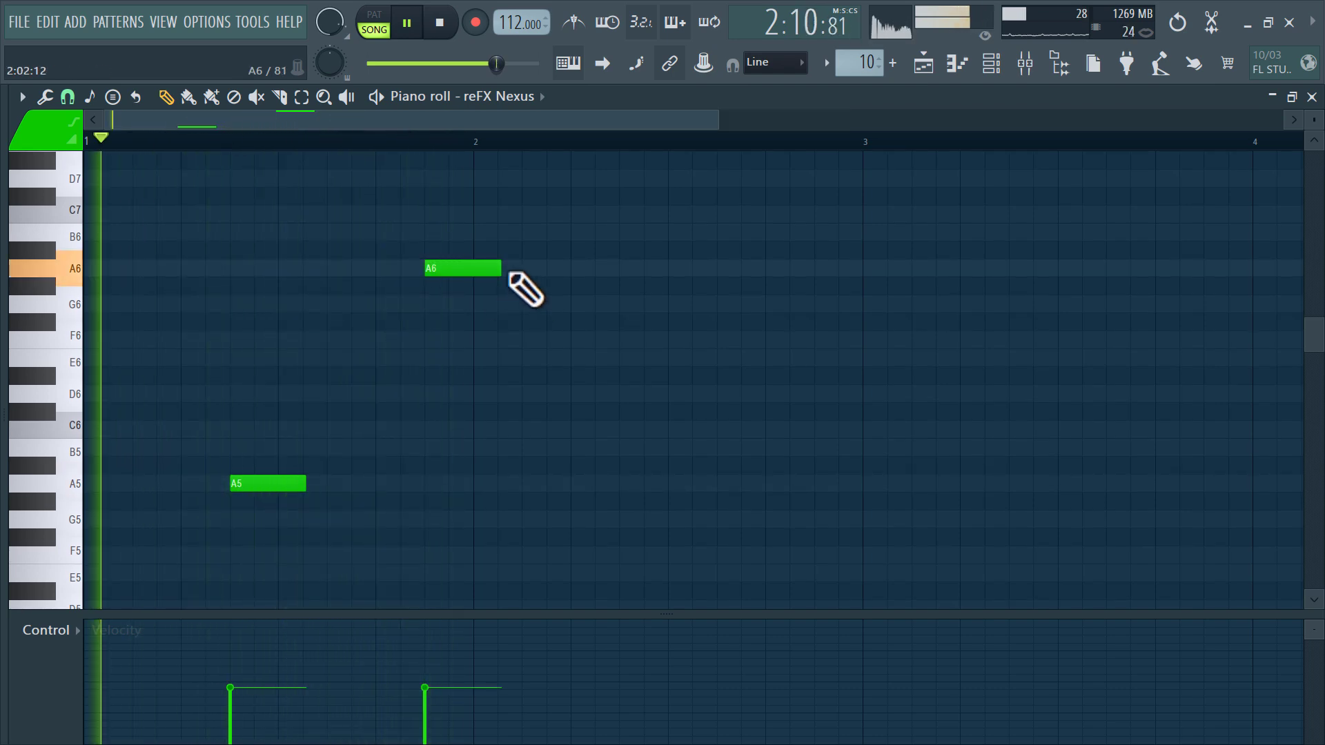
click(507, 271)
right_click(514, 269)
drag(501, 270, 469, 269)
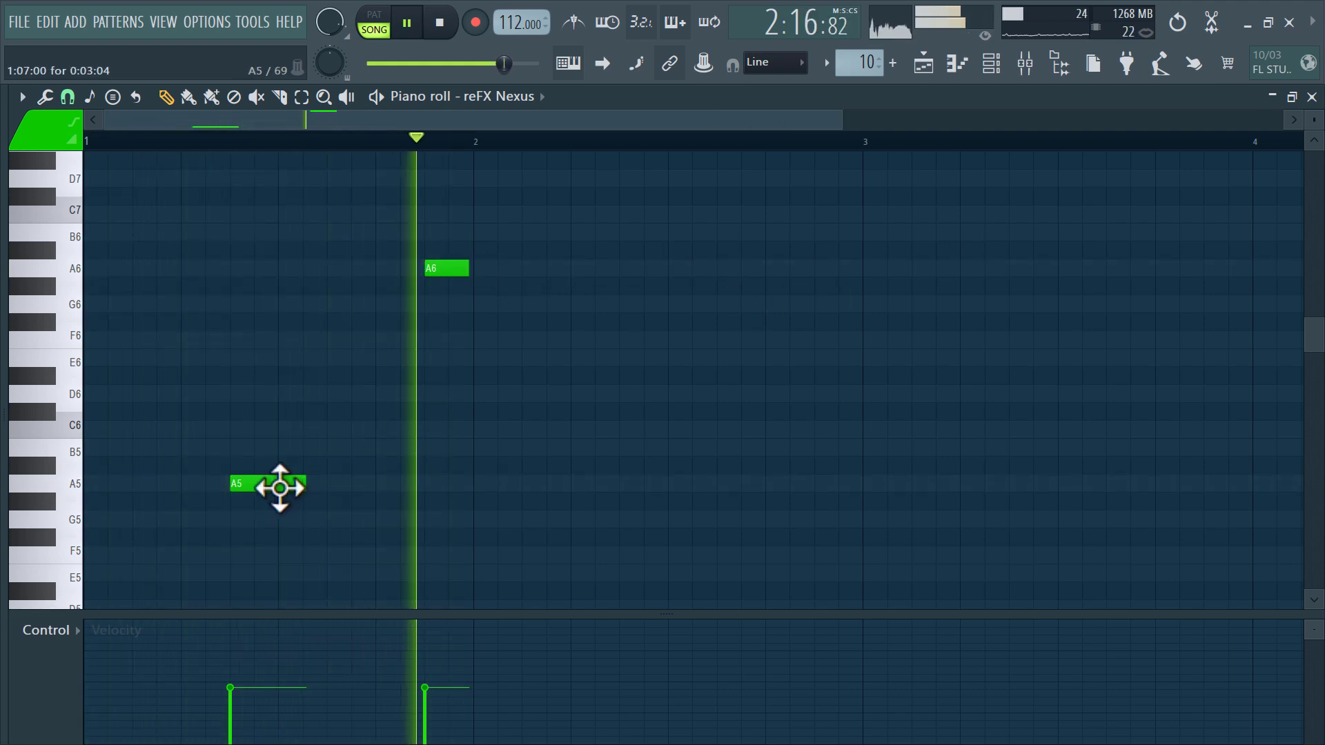
drag(281, 485, 278, 355)
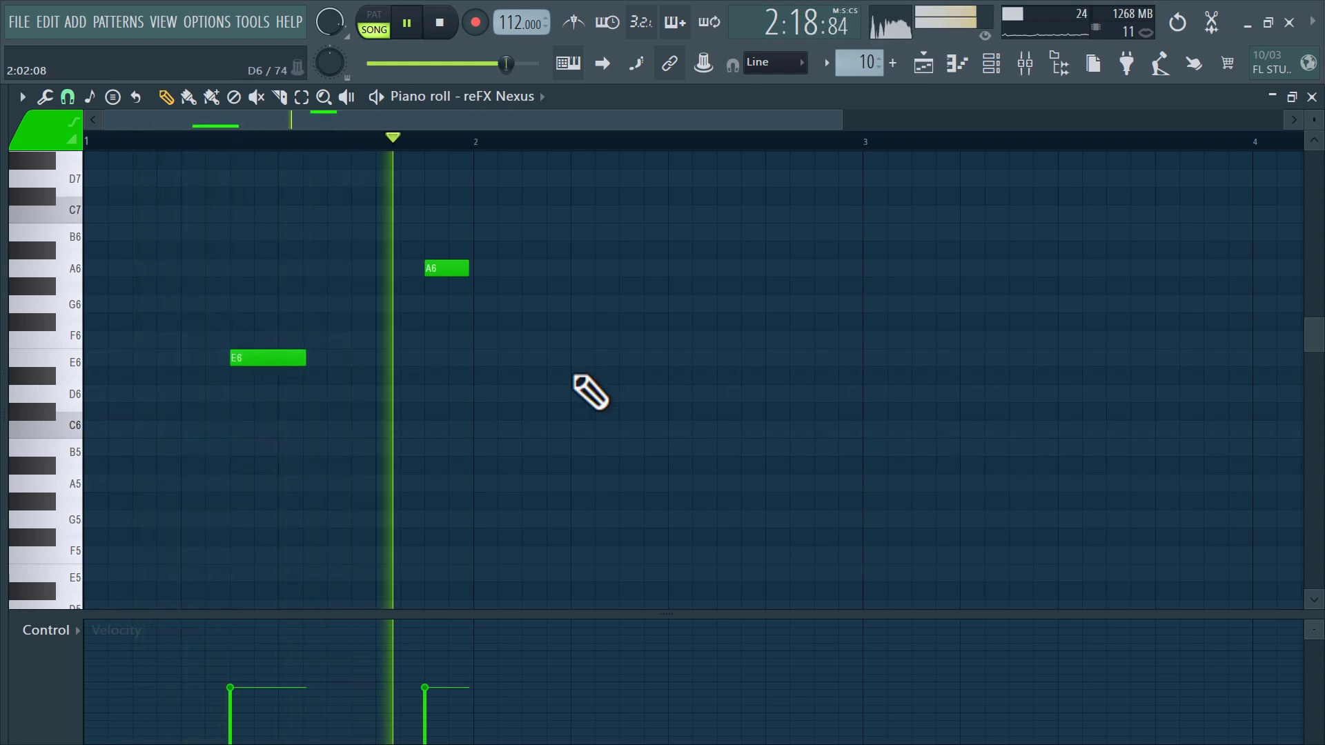
Set the reFX Nexus channel volume to 35% and route it to mixer track 13 with its fader at -3.5 dB
click(992, 64)
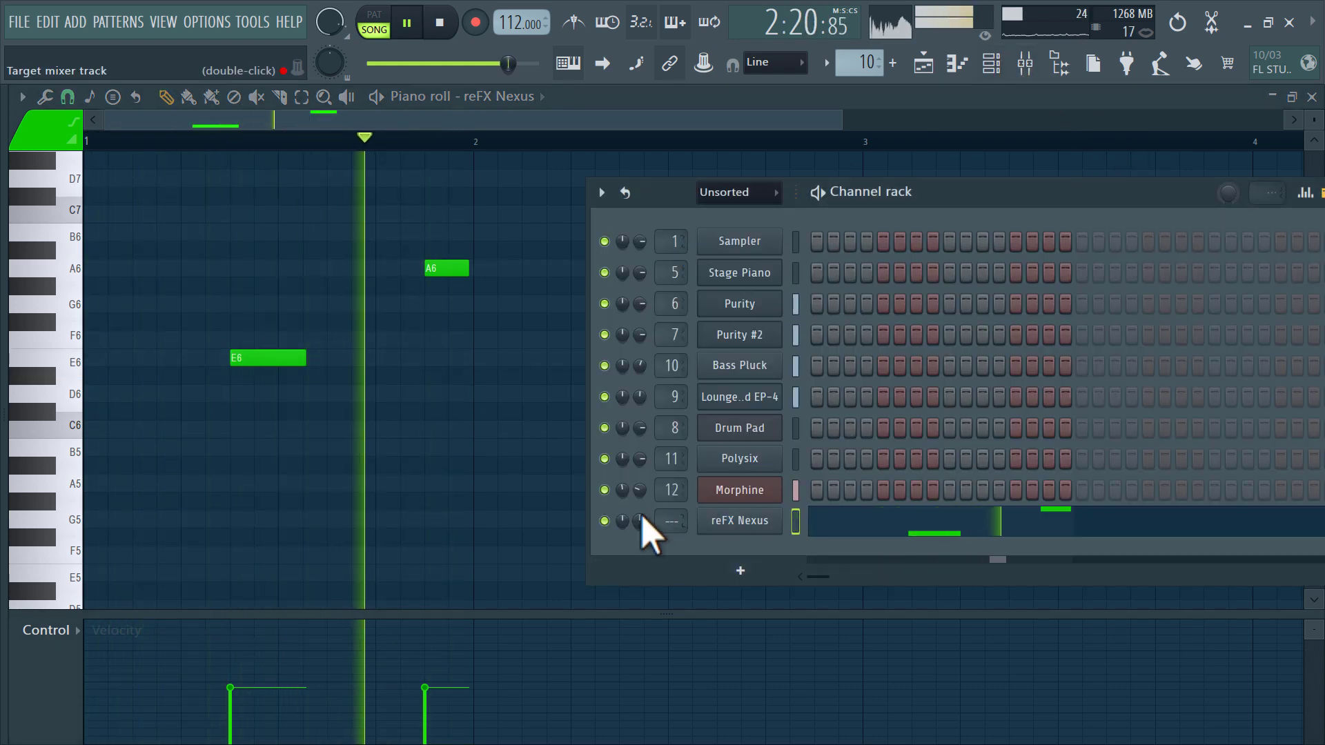
drag(640, 521, 641, 548)
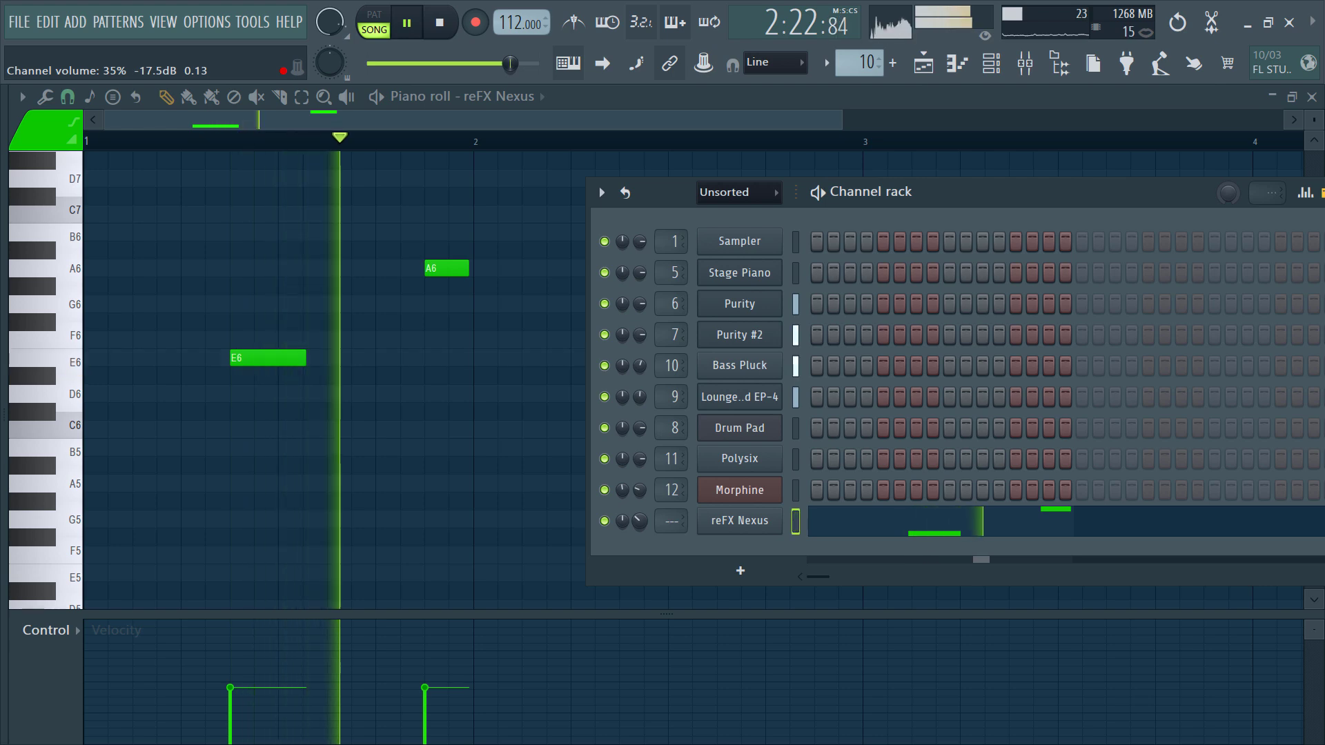
key(ctrl+l)
click(648, 169)
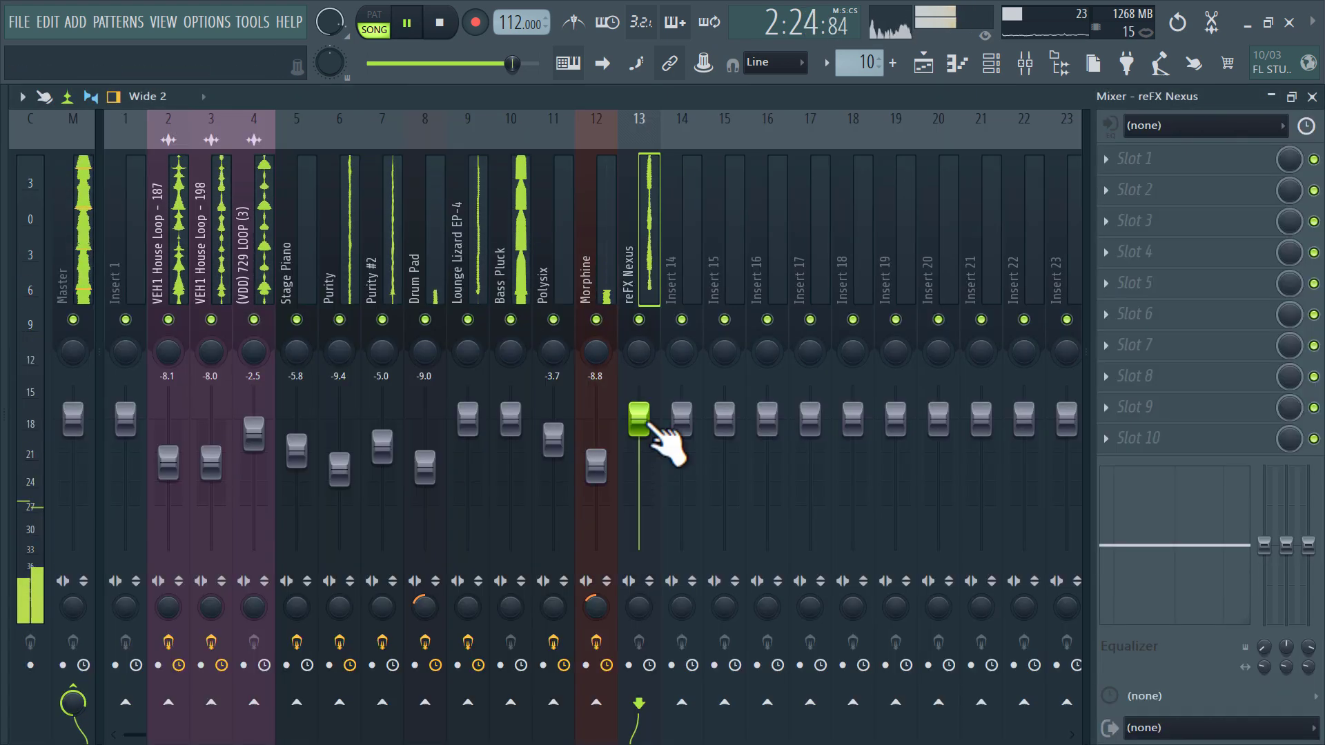
drag(648, 423, 649, 444)
Load the Soulful Log JBM preset into the cloned Bass Pluck channel in Pattern 6
click(942, 65)
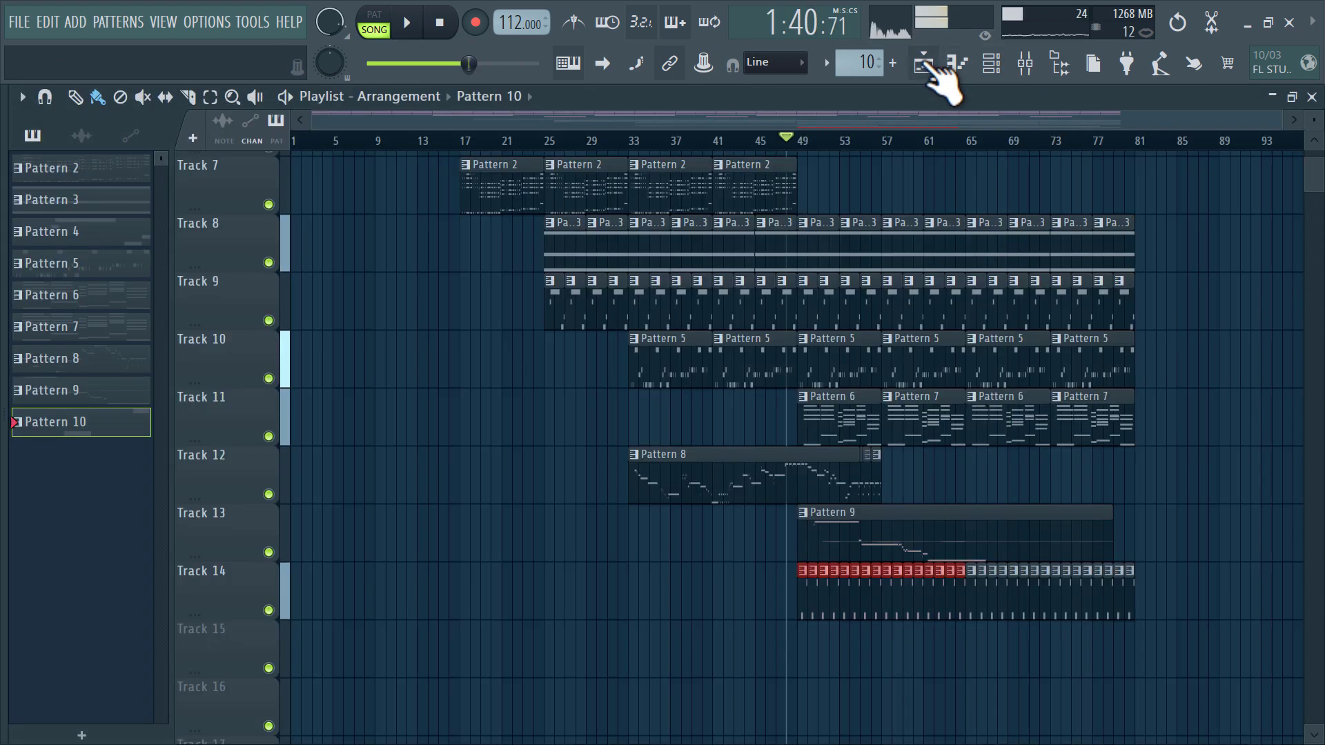
double_click(879, 602)
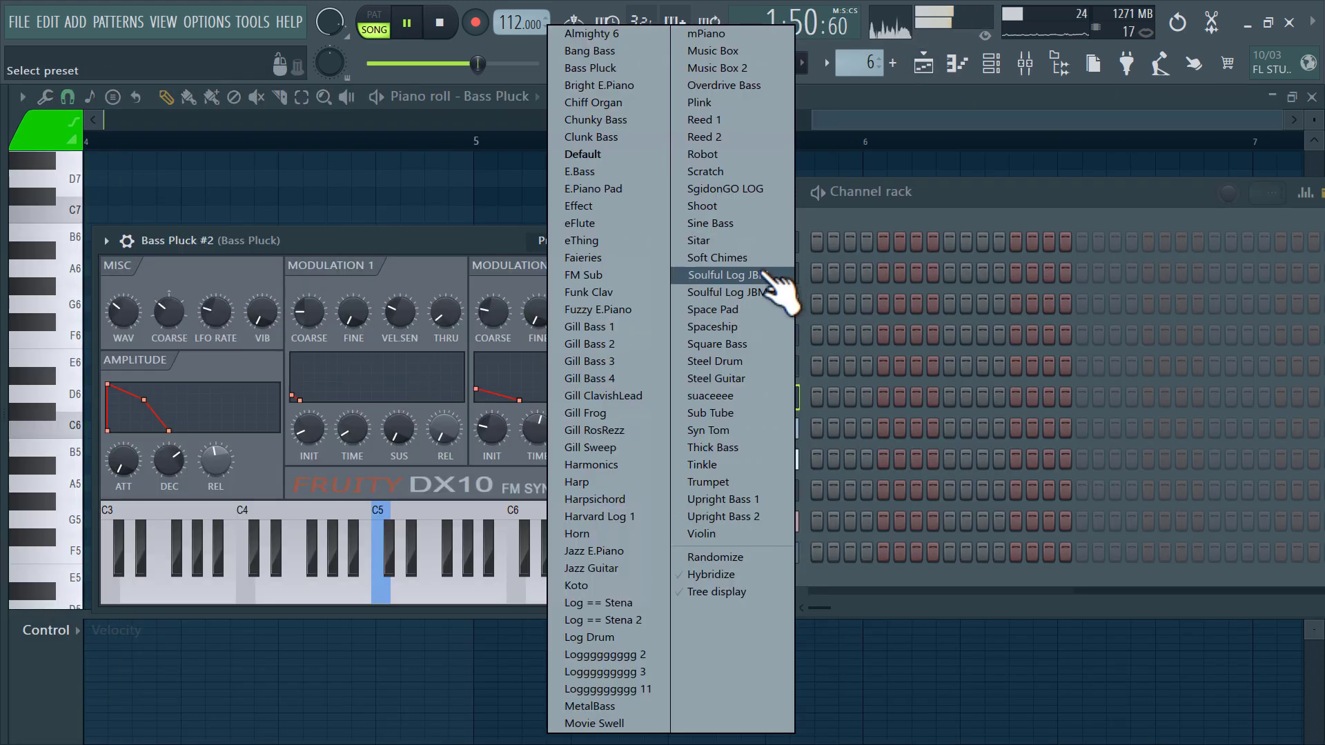
click(775, 288)
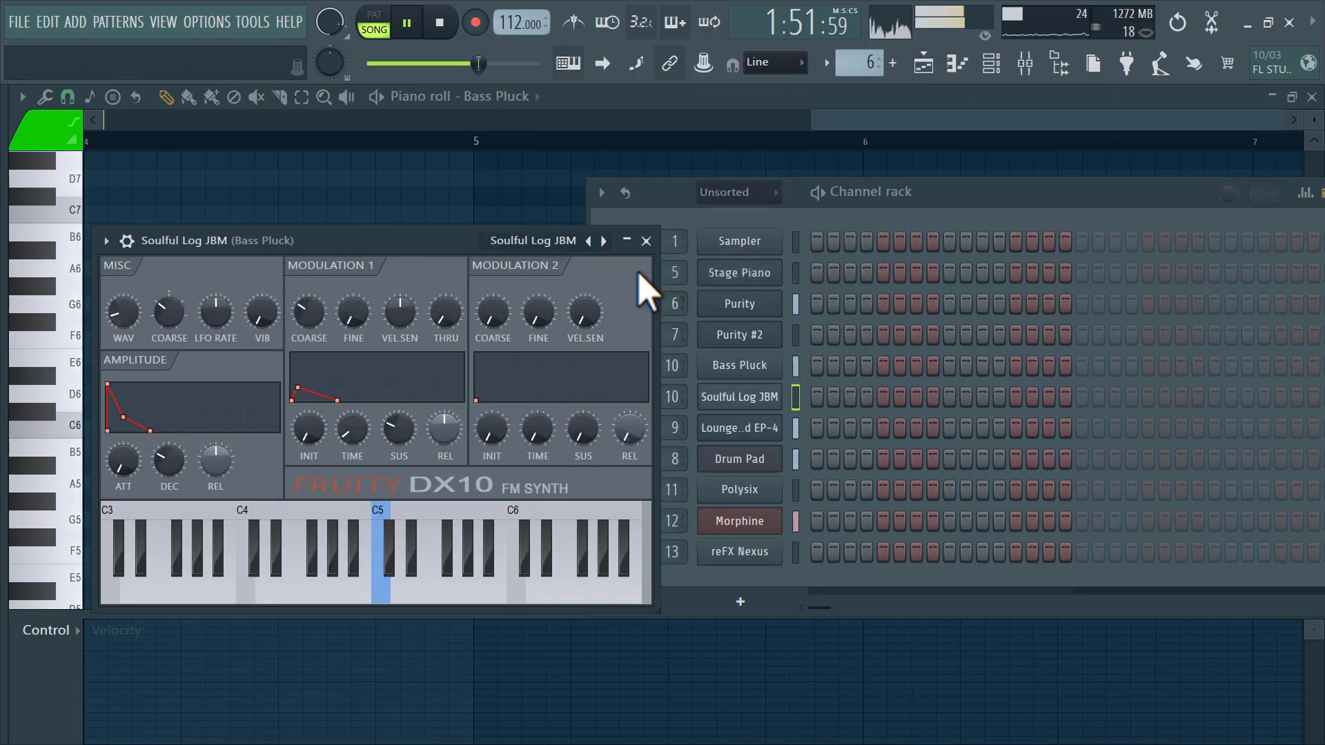
click(646, 241)
Paste the copied bass notes into the Soulful Log JBM channel and reset its channel volume
right_click(766, 391)
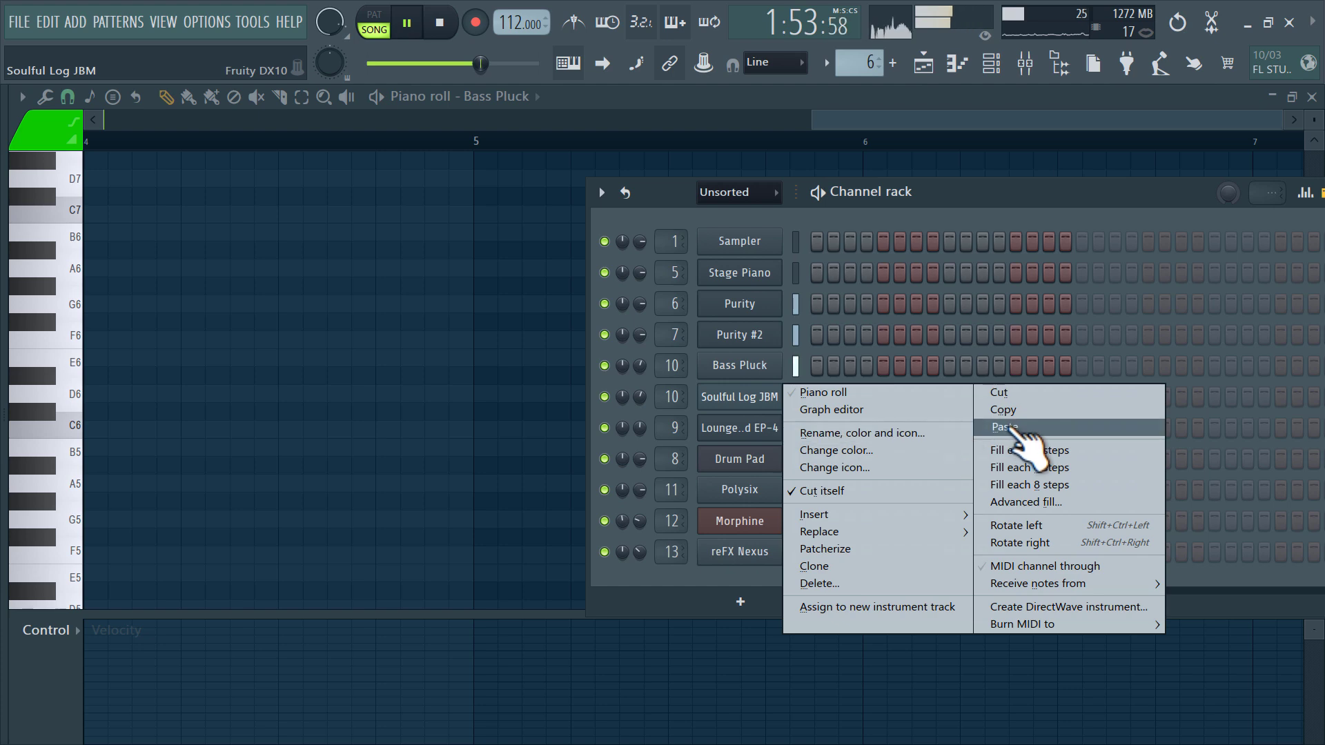
click(986, 425)
right_click(644, 397)
click(670, 406)
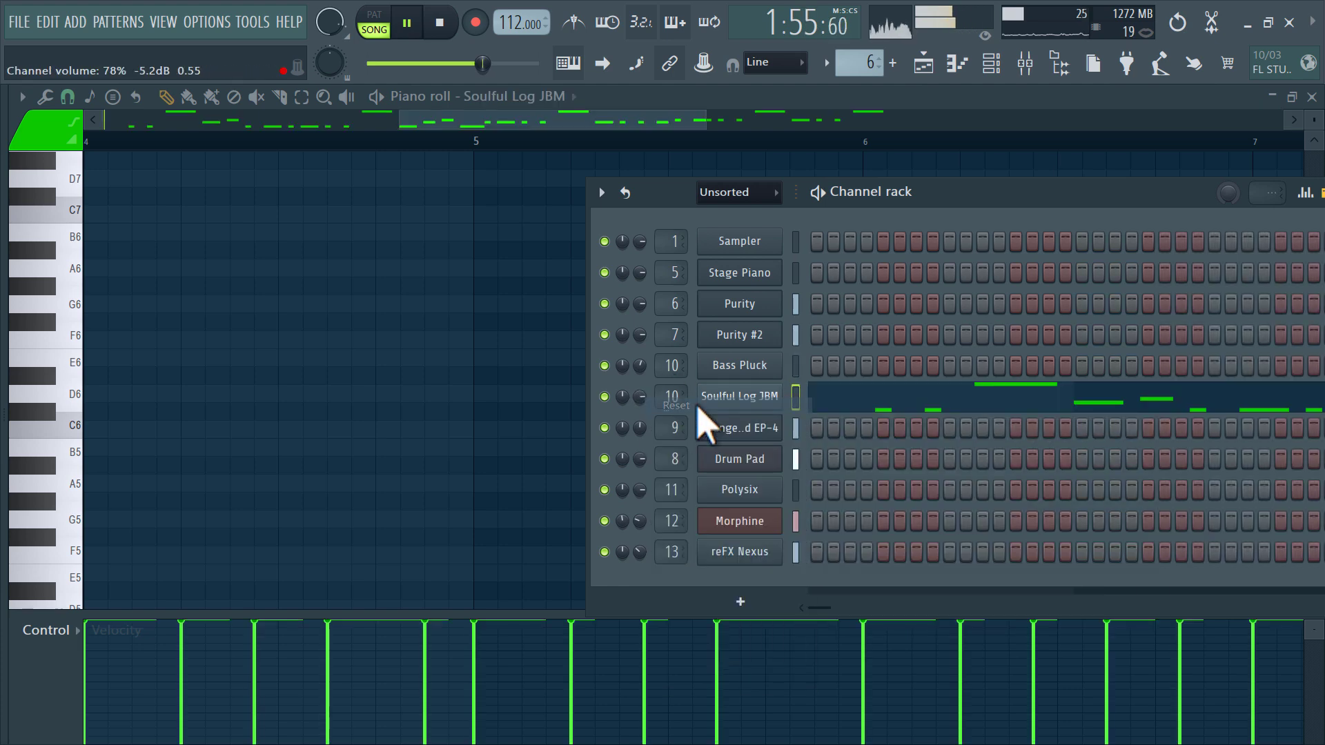
Clone the Soulful Log JBM channel with the FM Sub preset and paste the copied bass notes into it
right_click(752, 404)
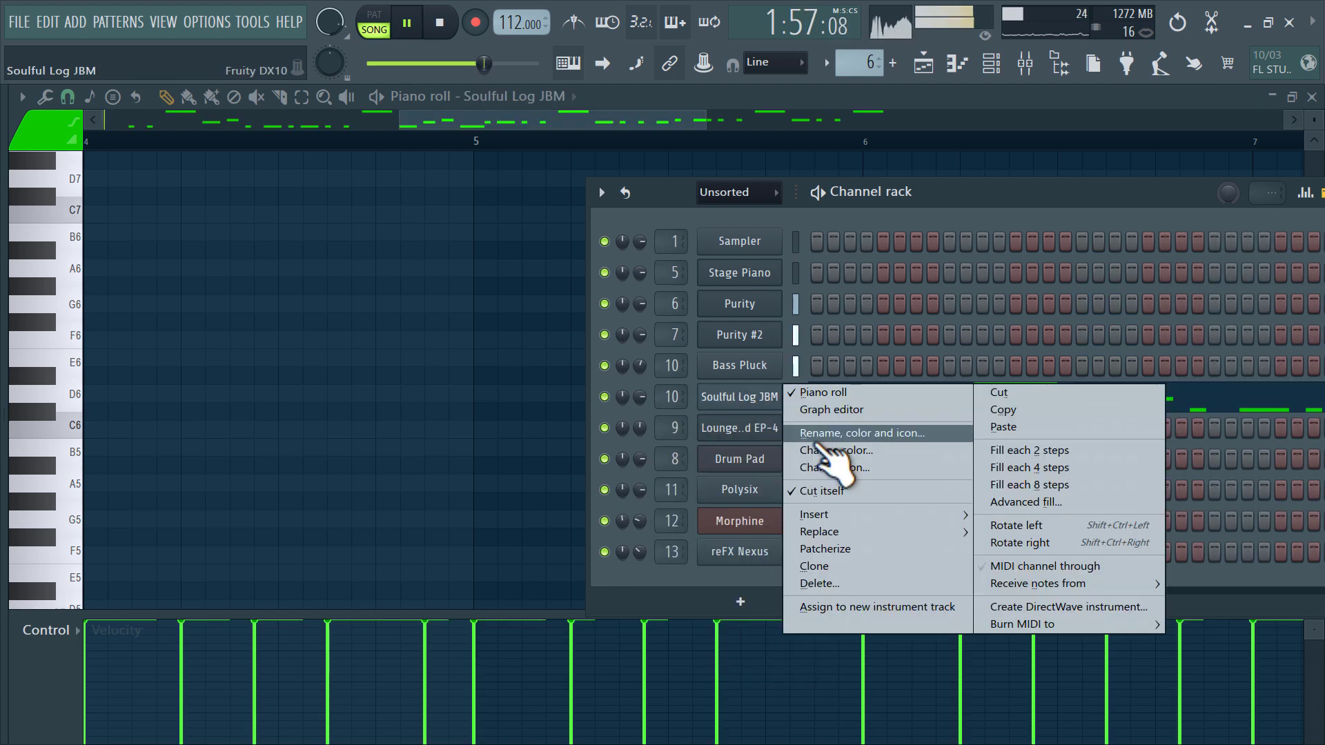
click(841, 571)
click(583, 268)
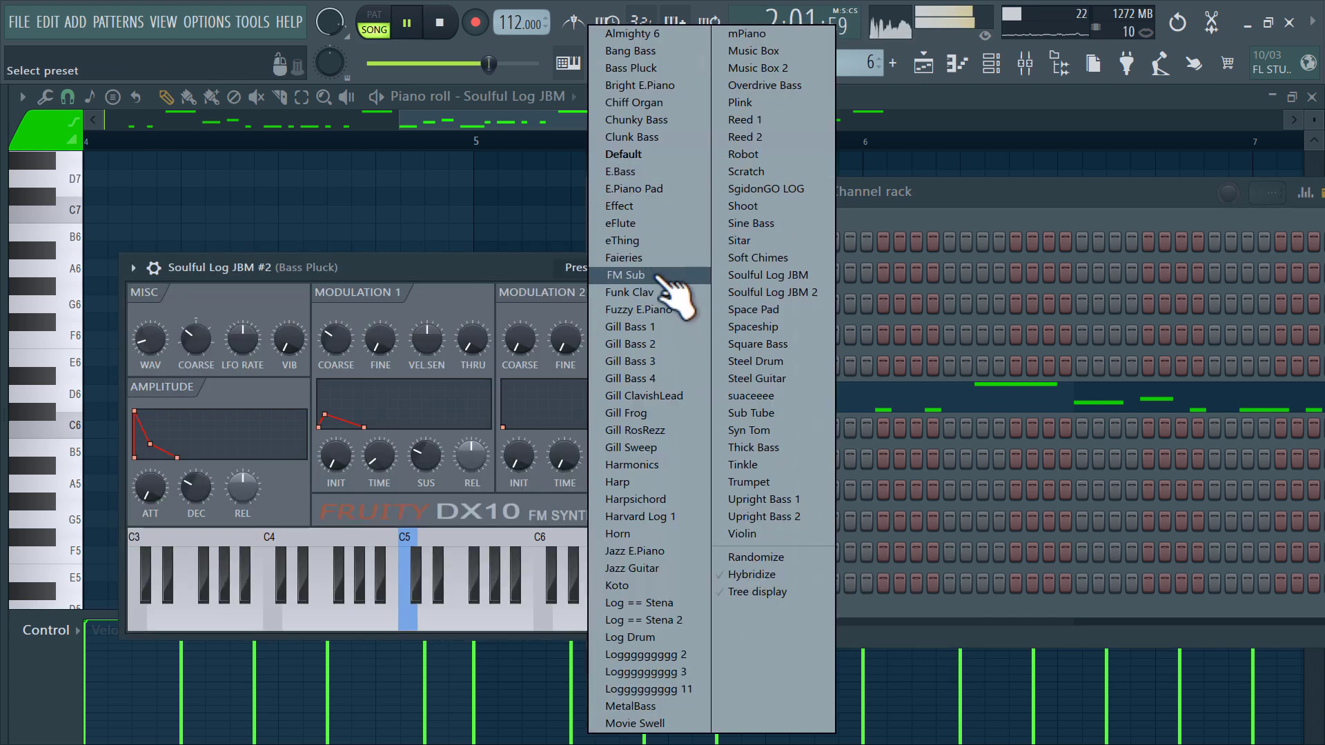
click(659, 276)
click(716, 268)
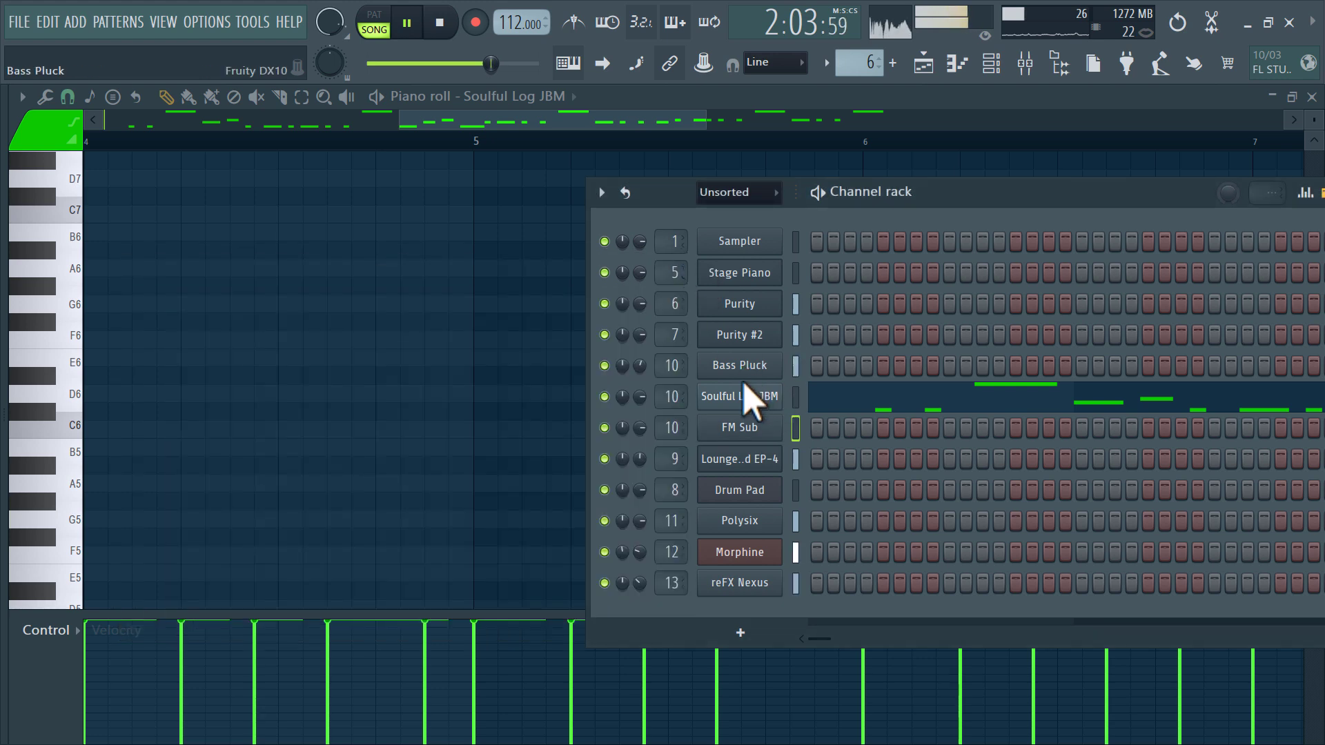
right_click(725, 429)
click(1042, 458)
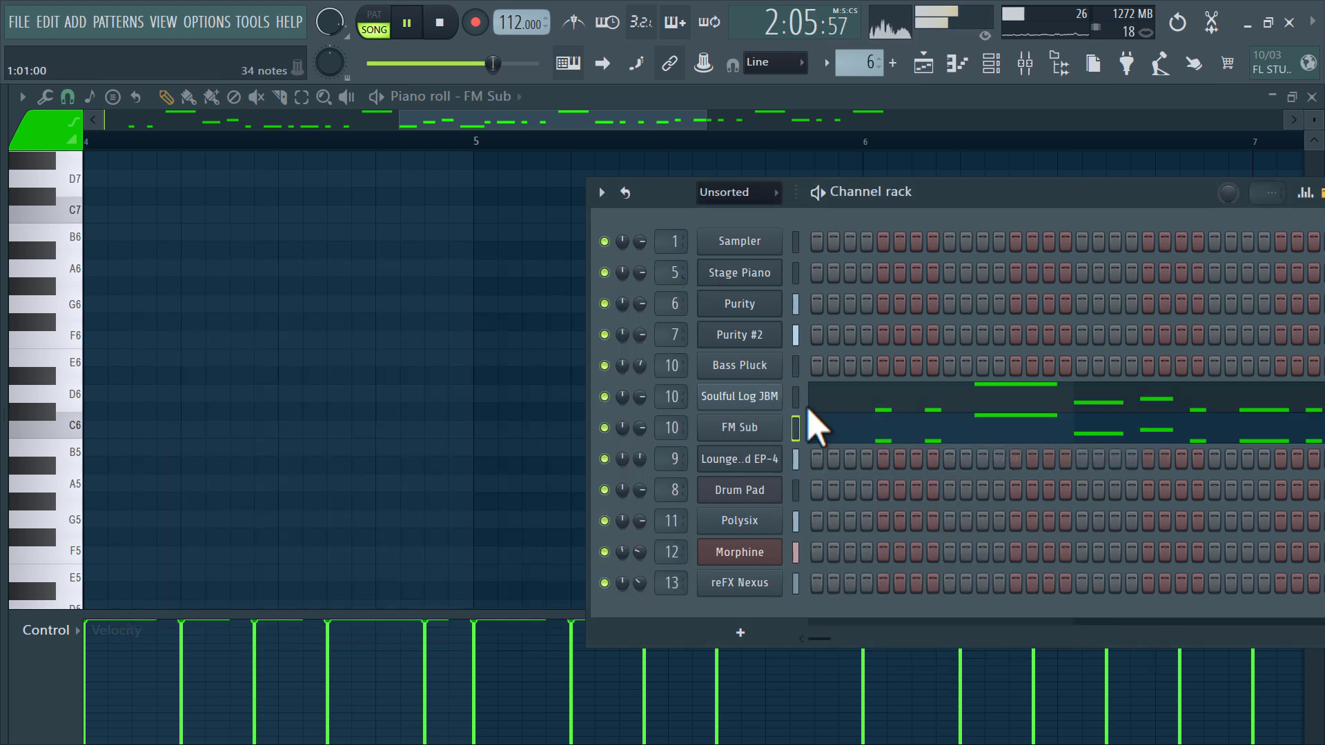
Route Soulful Log JBM and FM Sub to mixer tracks 14 and 15, with faders at -3.0 dB and -7.1 dB
key(ctrl+l)
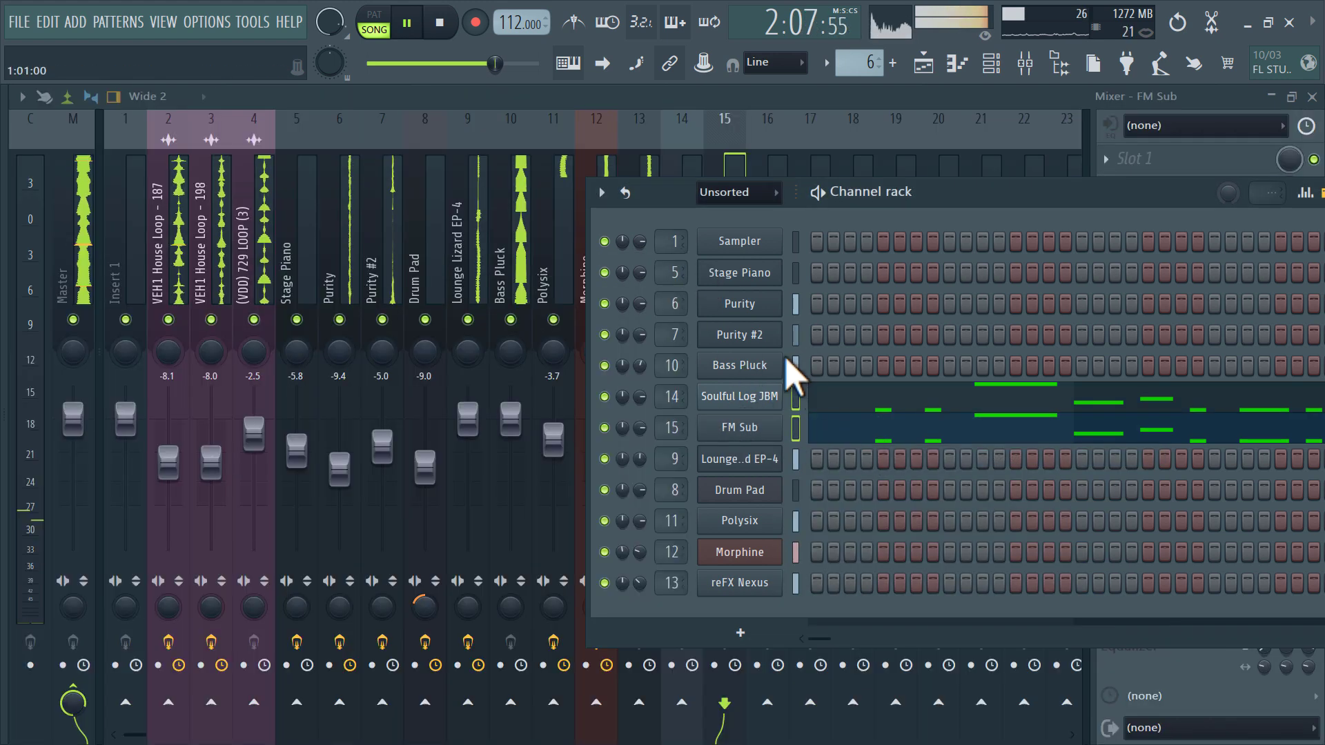
click(744, 155)
drag(731, 428, 724, 461)
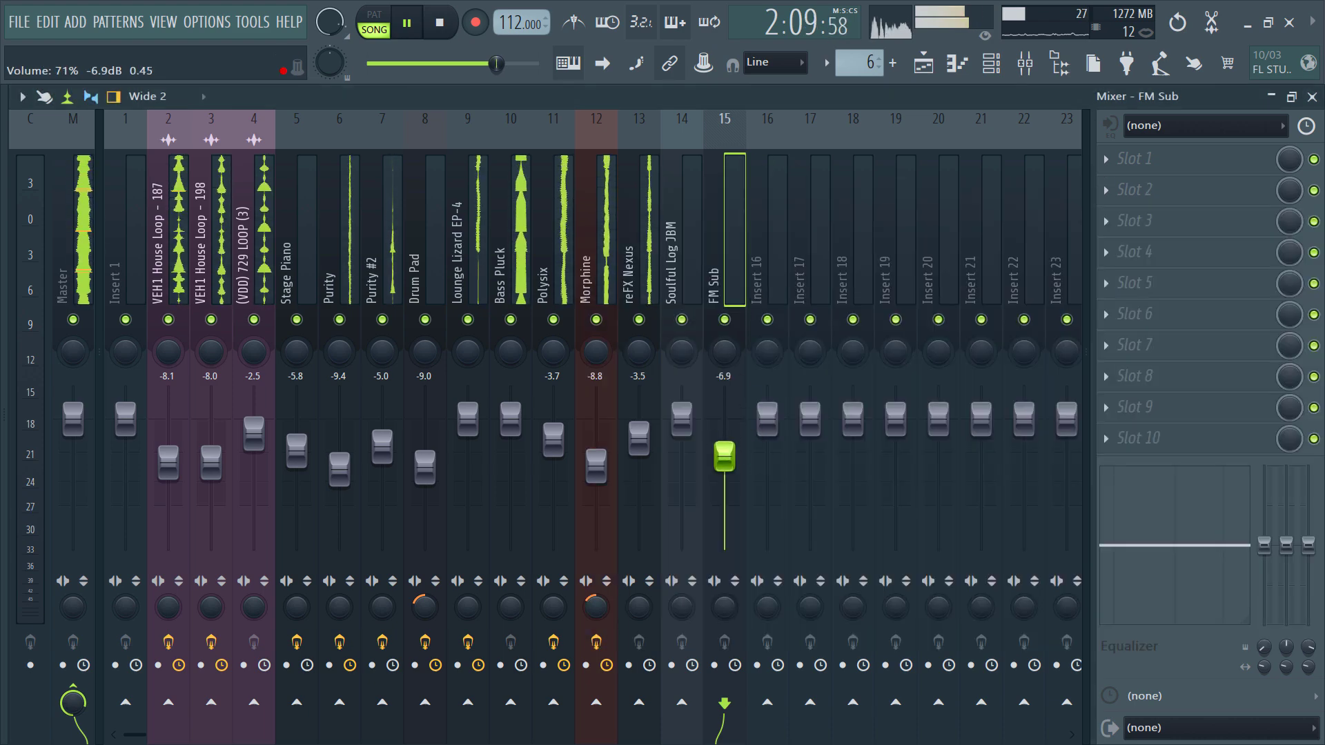
drag(682, 420, 682, 436)
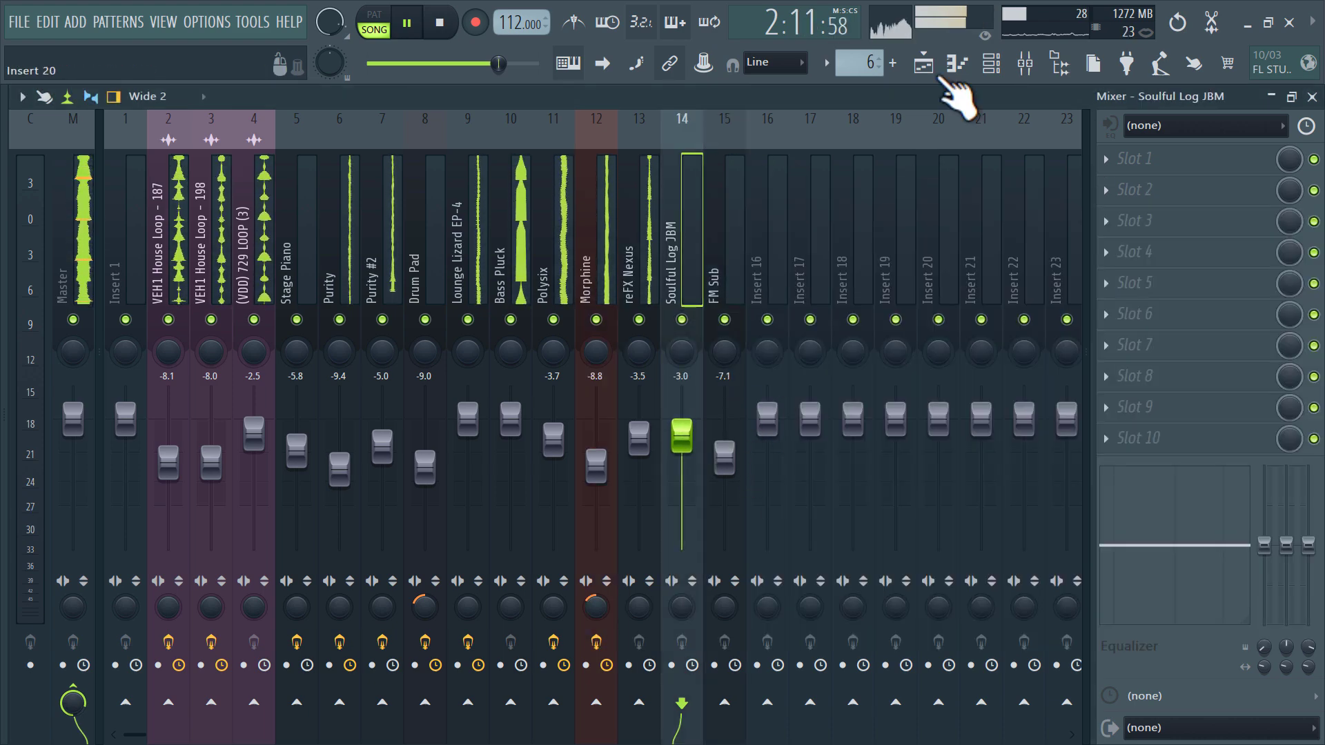
Start a new Pattern 12 and paint its clips on track 15 from bar 65 to 81
click(925, 63)
scroll(976, 373, down, 5)
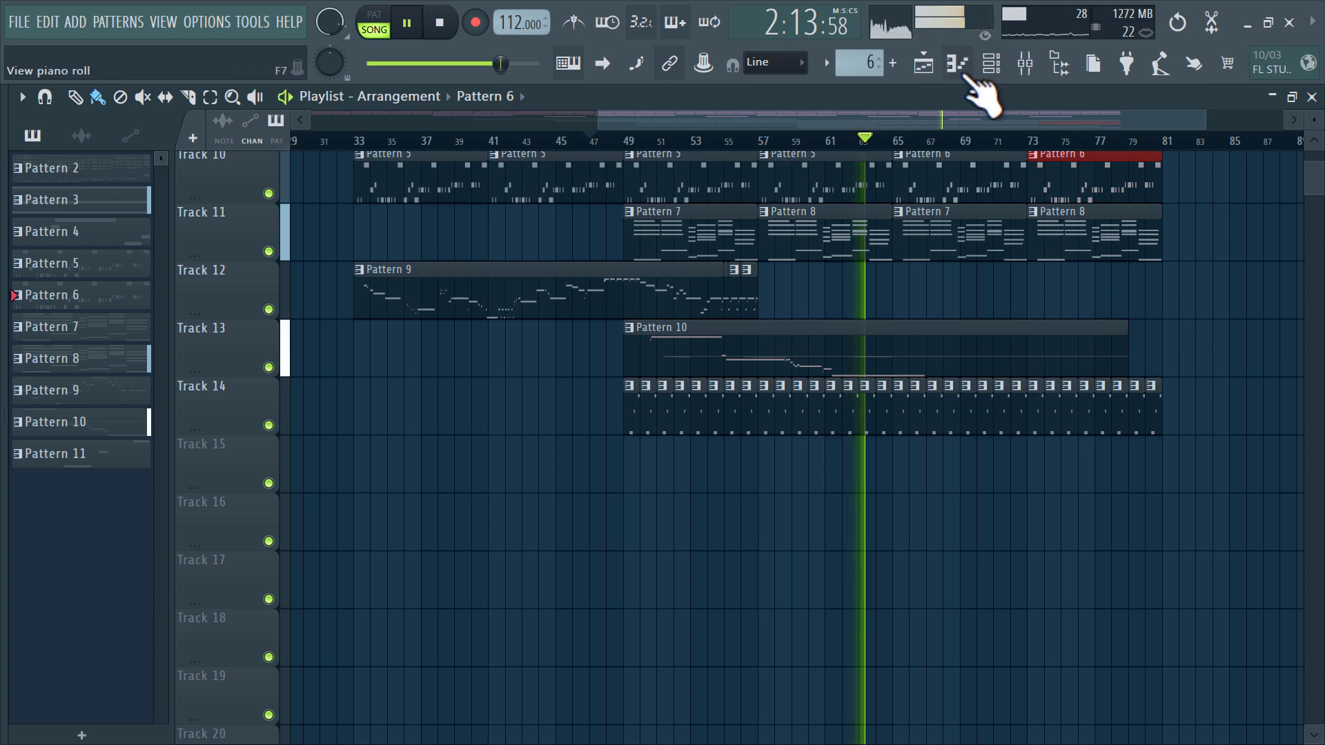
scroll(860, 62, up, 6)
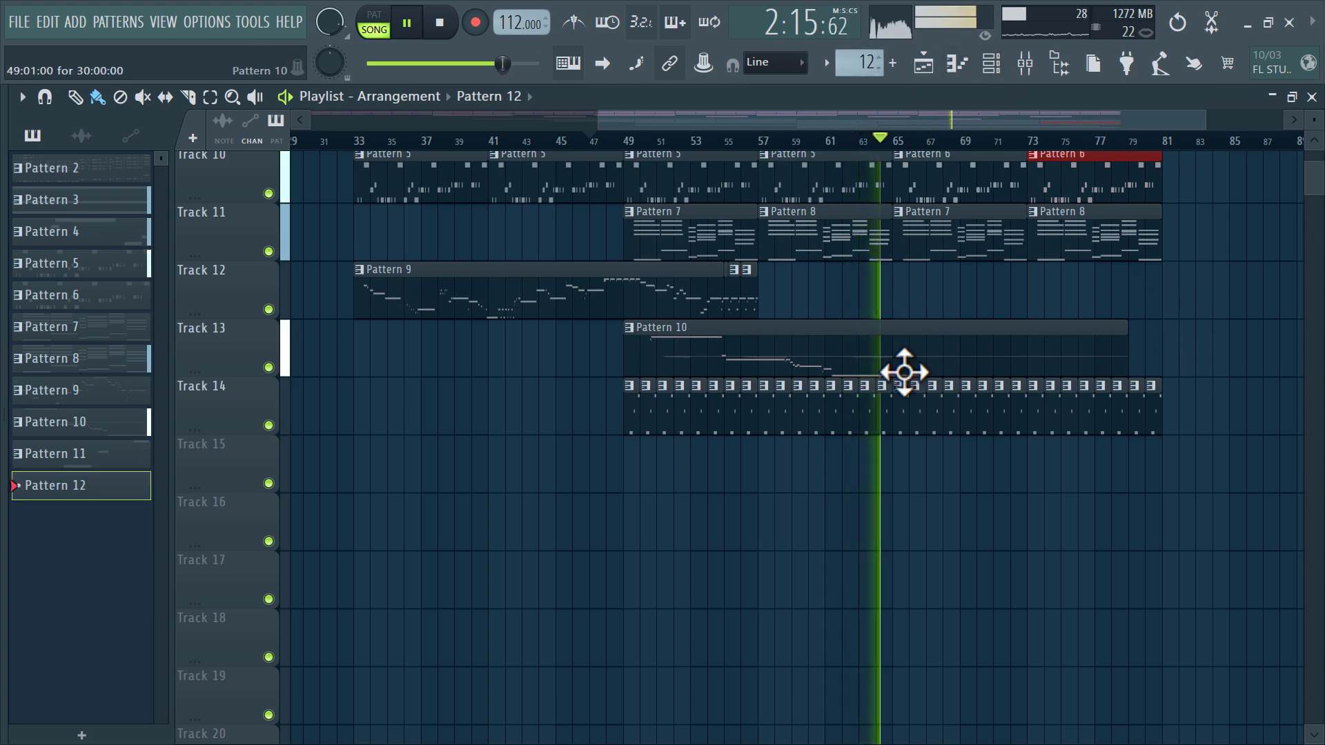
mouse_move(899, 458)
mouse_down()
mouse_move(1121, 489)
mouse_move(1174, 465)
mouse_move(955, 482)
mouse_move(911, 472)
mouse_move(1079, 488)
mouse_move(1164, 466)
mouse_up()
Raise the FM Sub mixer fader to 0.3 dB
key(F6)
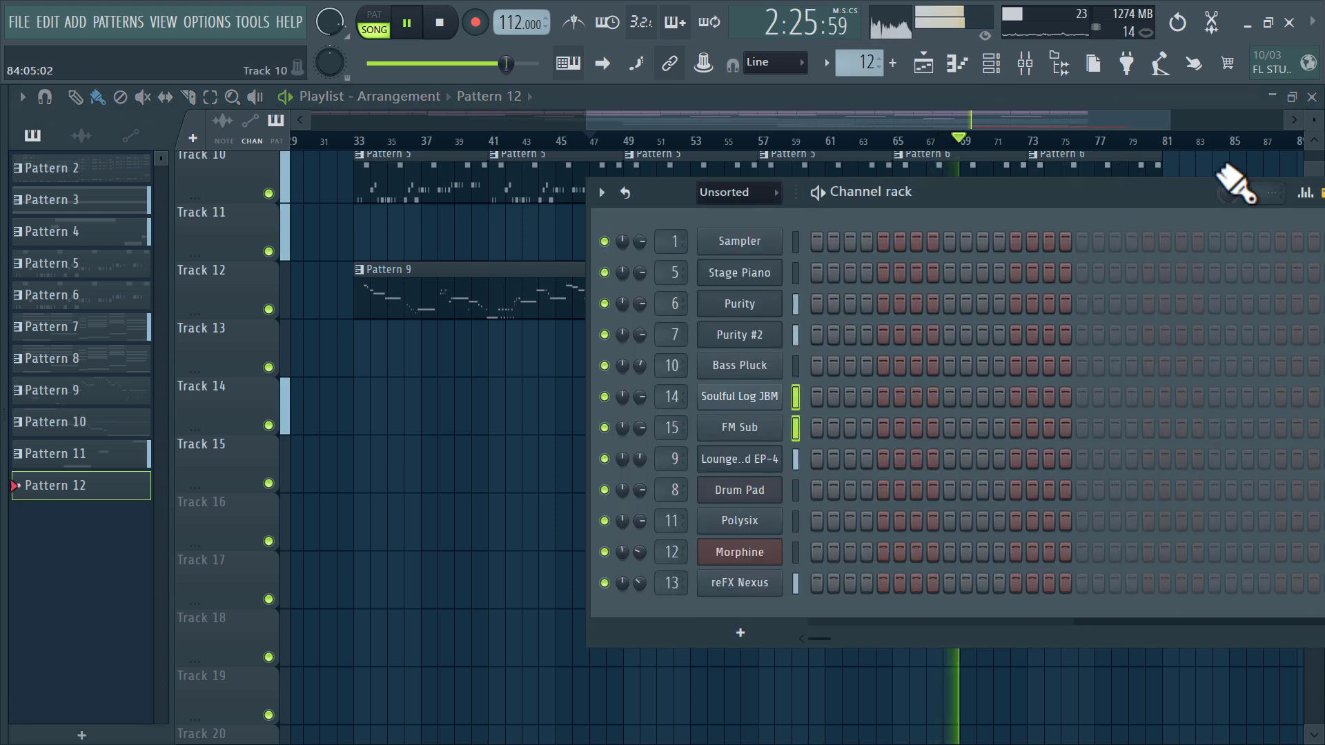
key(F6)
key(F9)
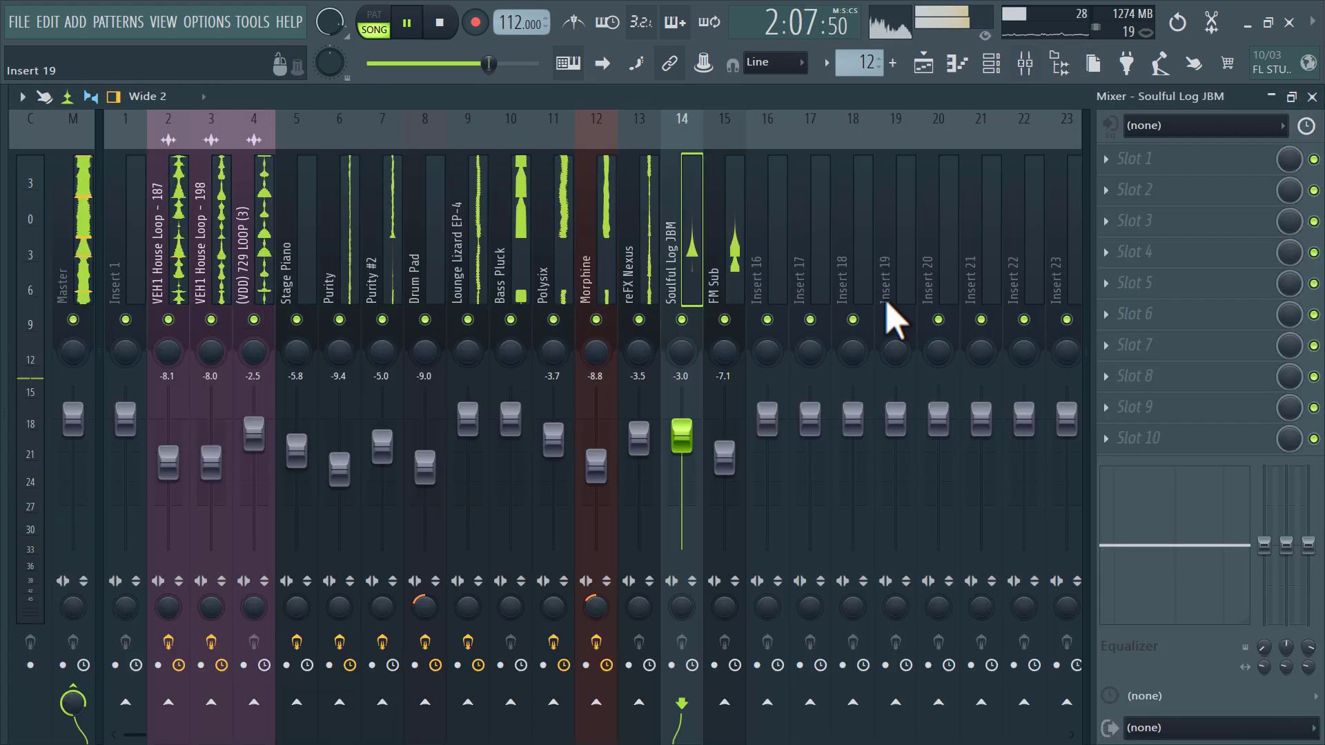
drag(739, 424, 739, 384)
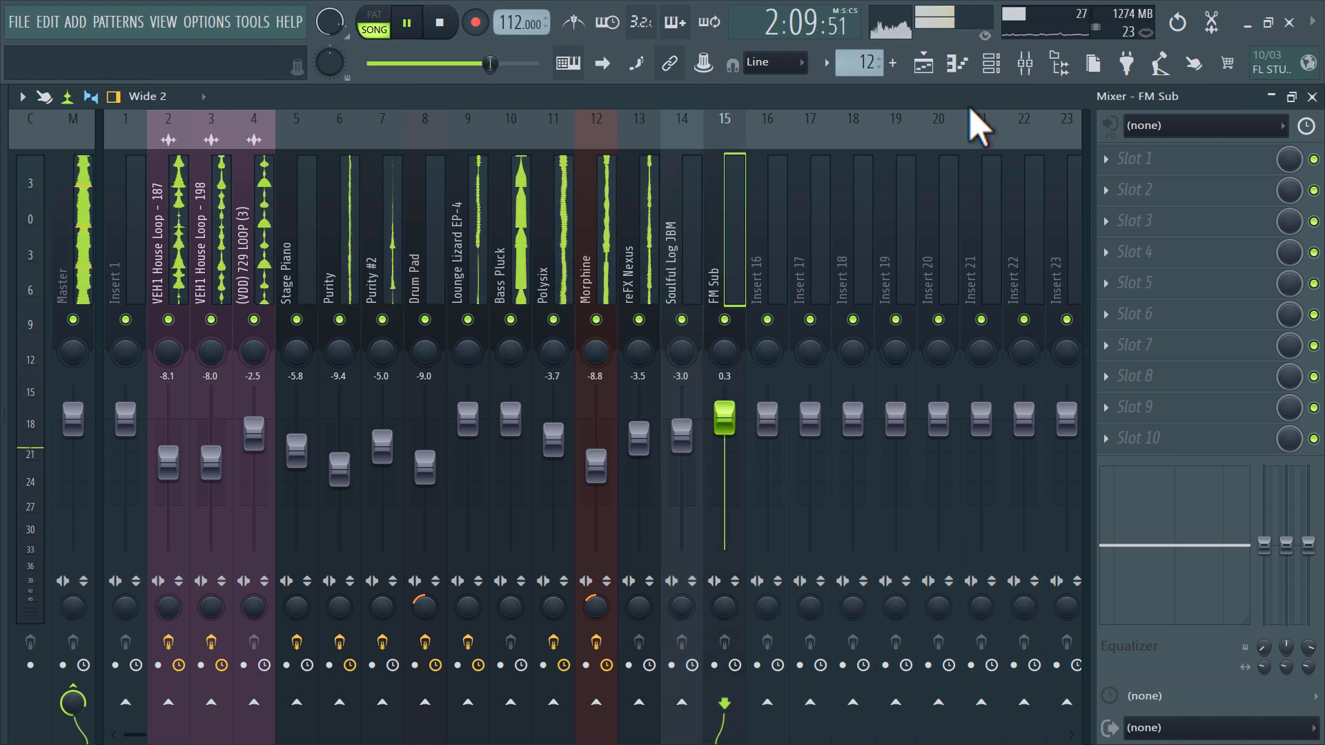
Add another Purity instrument channel and load the Goblins preset from its GM Normal category
click(941, 70)
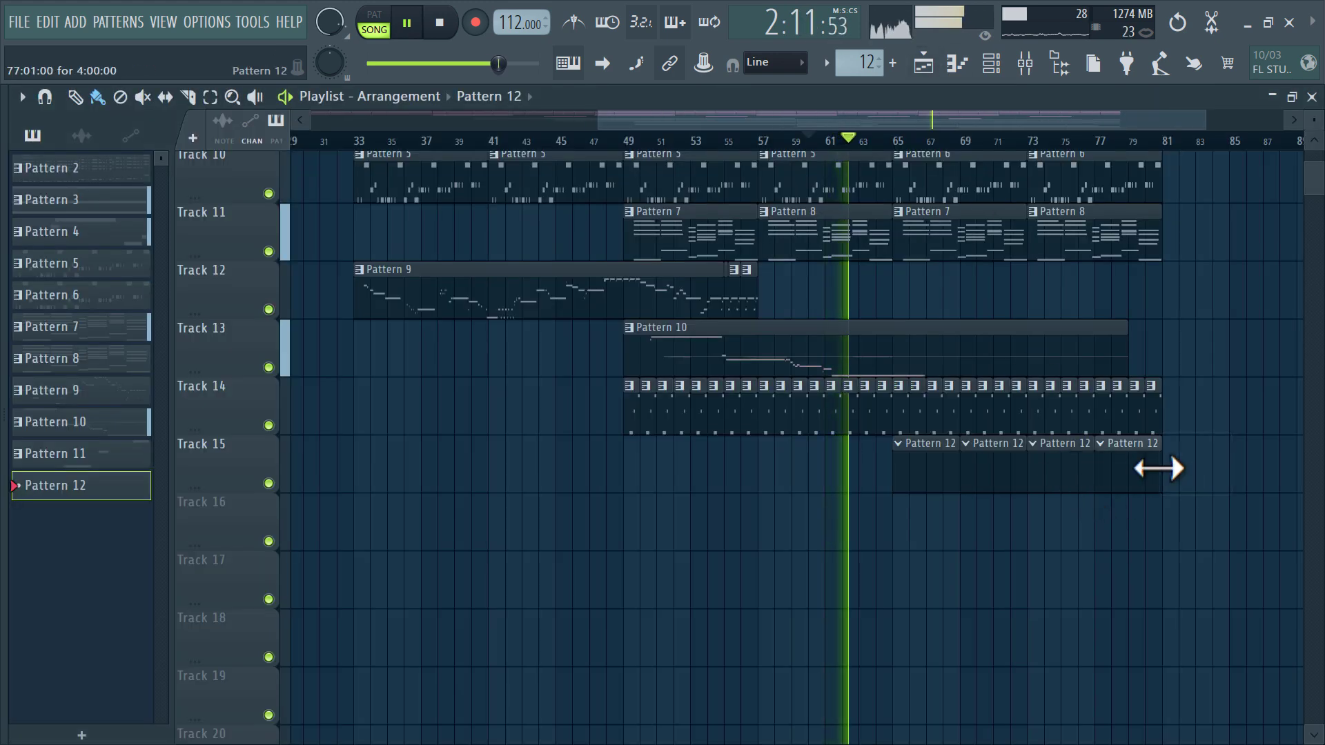
key(F6)
click(740, 633)
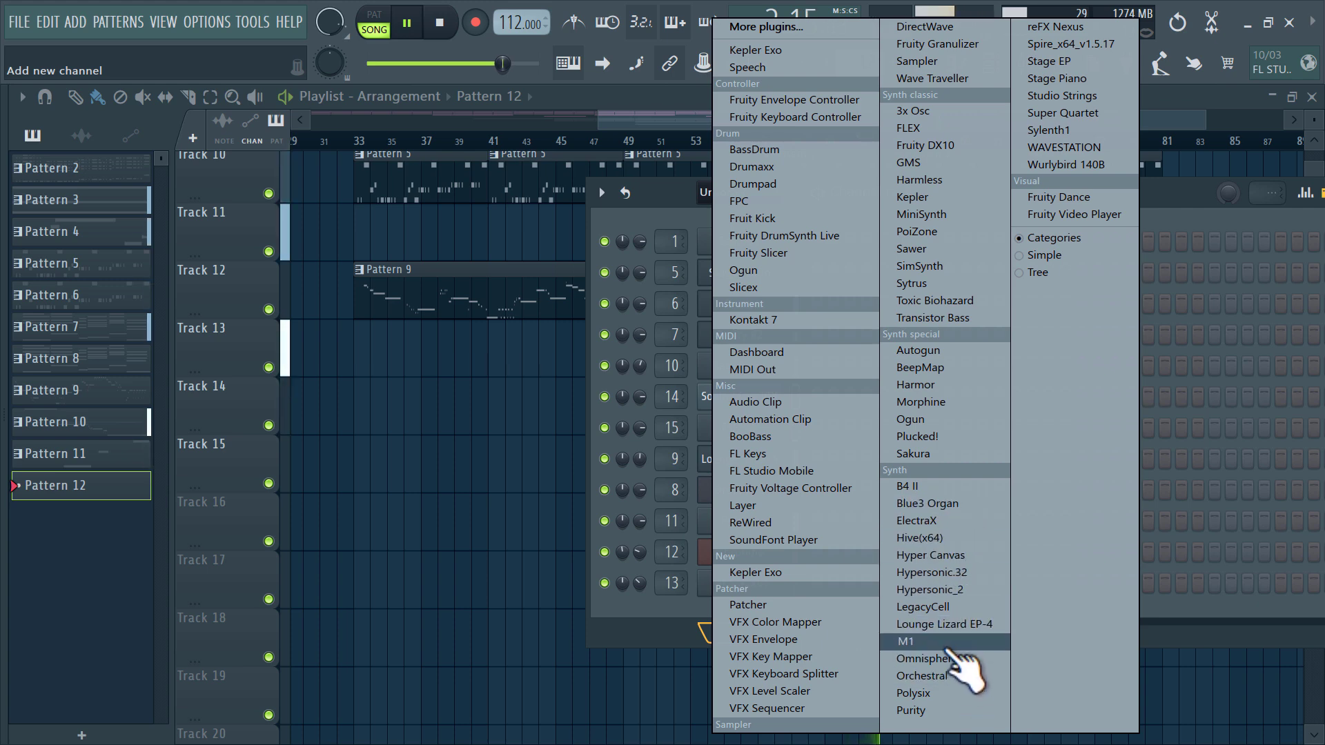
click(945, 715)
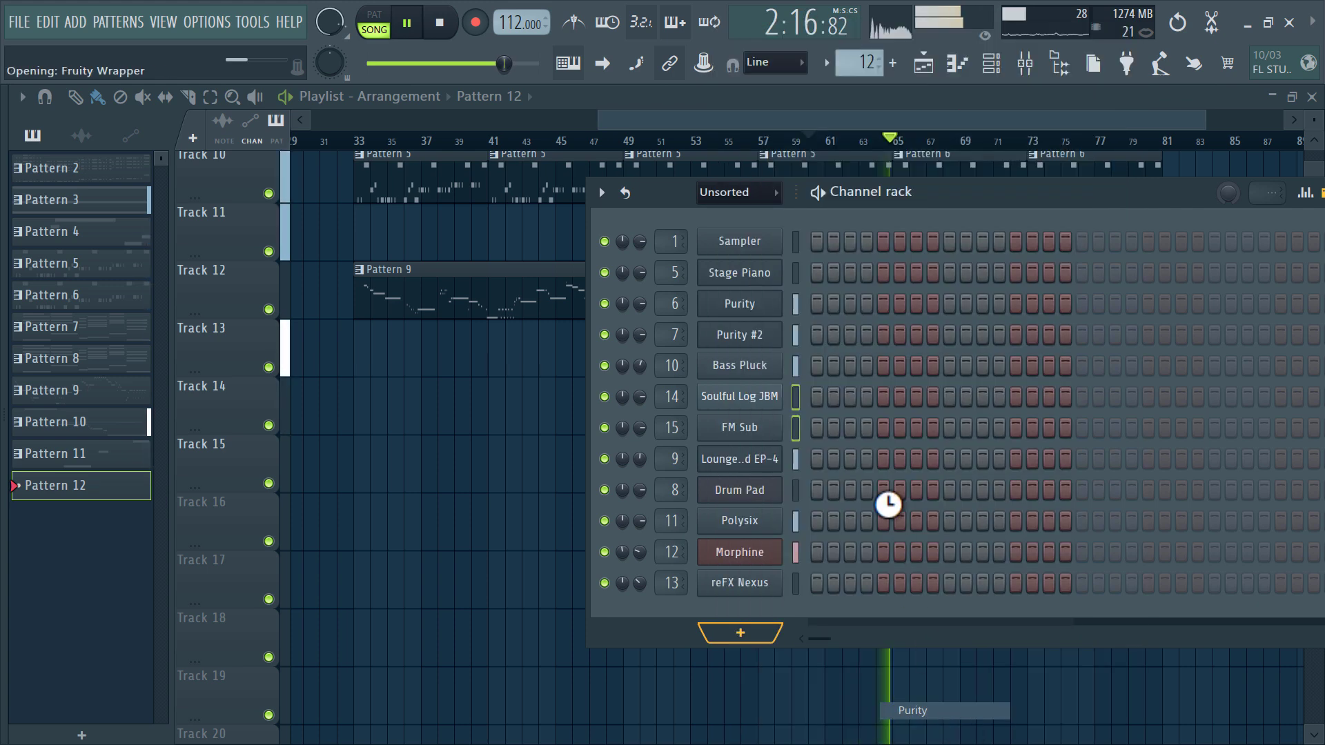
drag(429, 250, 814, 184)
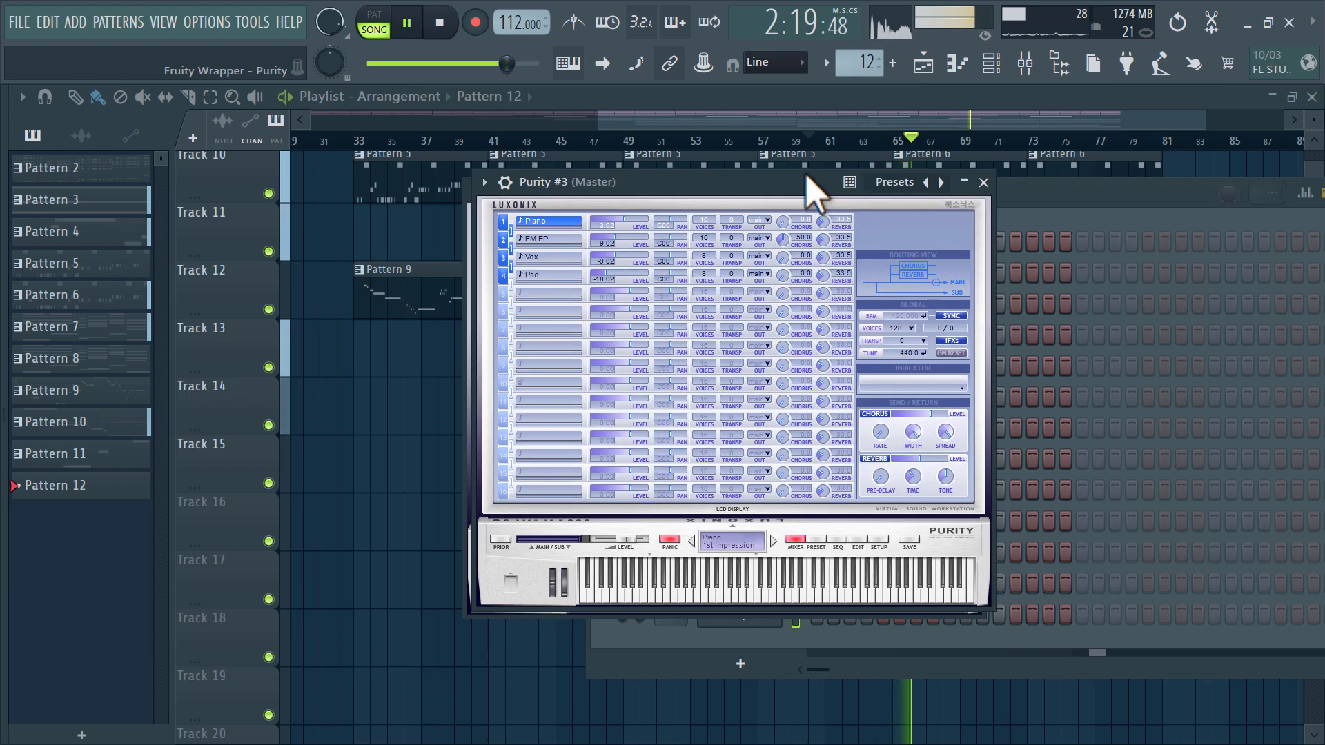
click(828, 531)
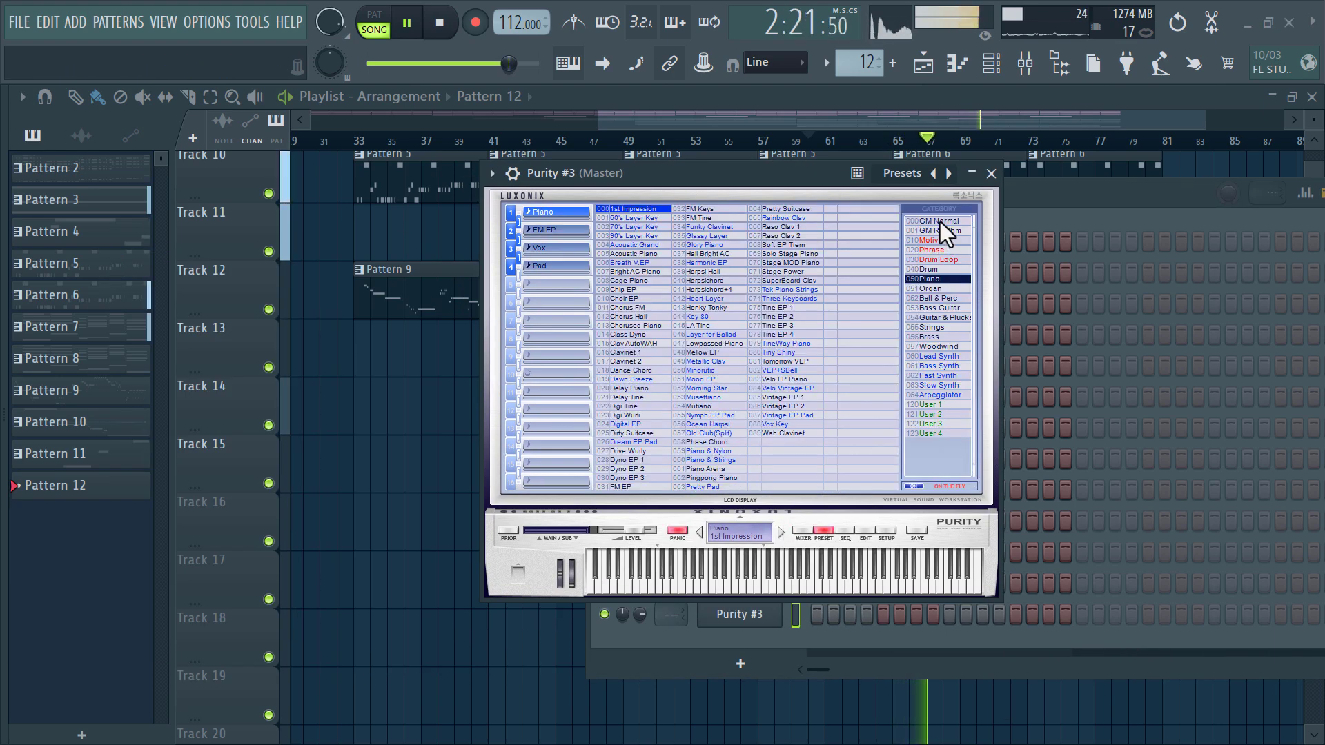
click(940, 221)
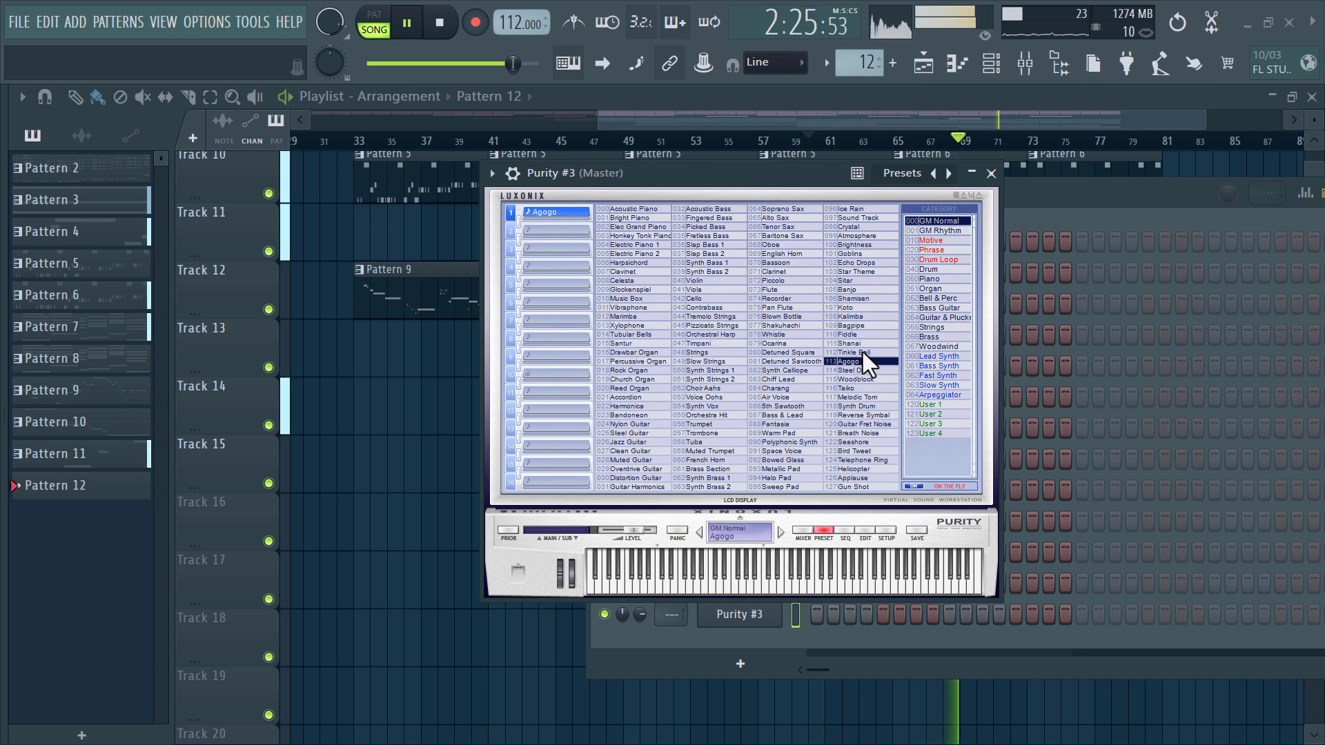
click(862, 262)
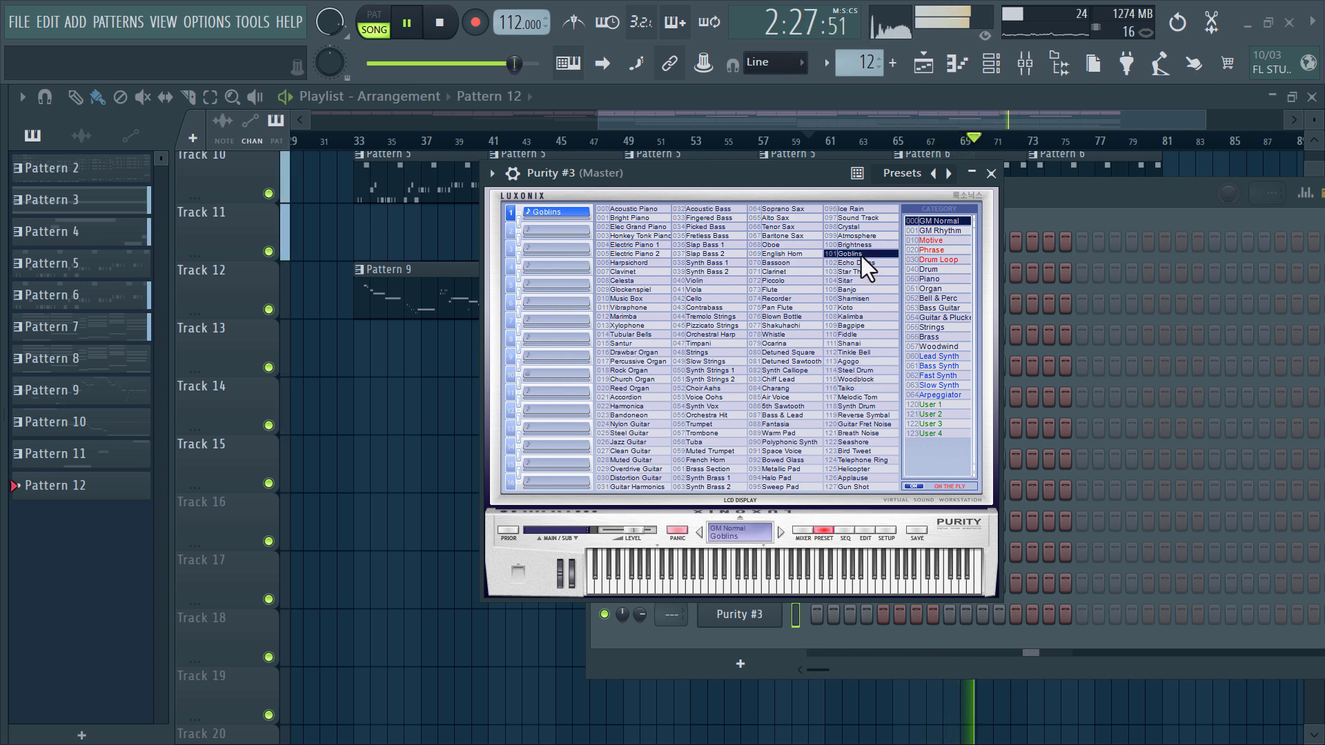
Set the Purity #3 channel's root note to D#5 and route it to mixer track 16
click(513, 173)
click(598, 211)
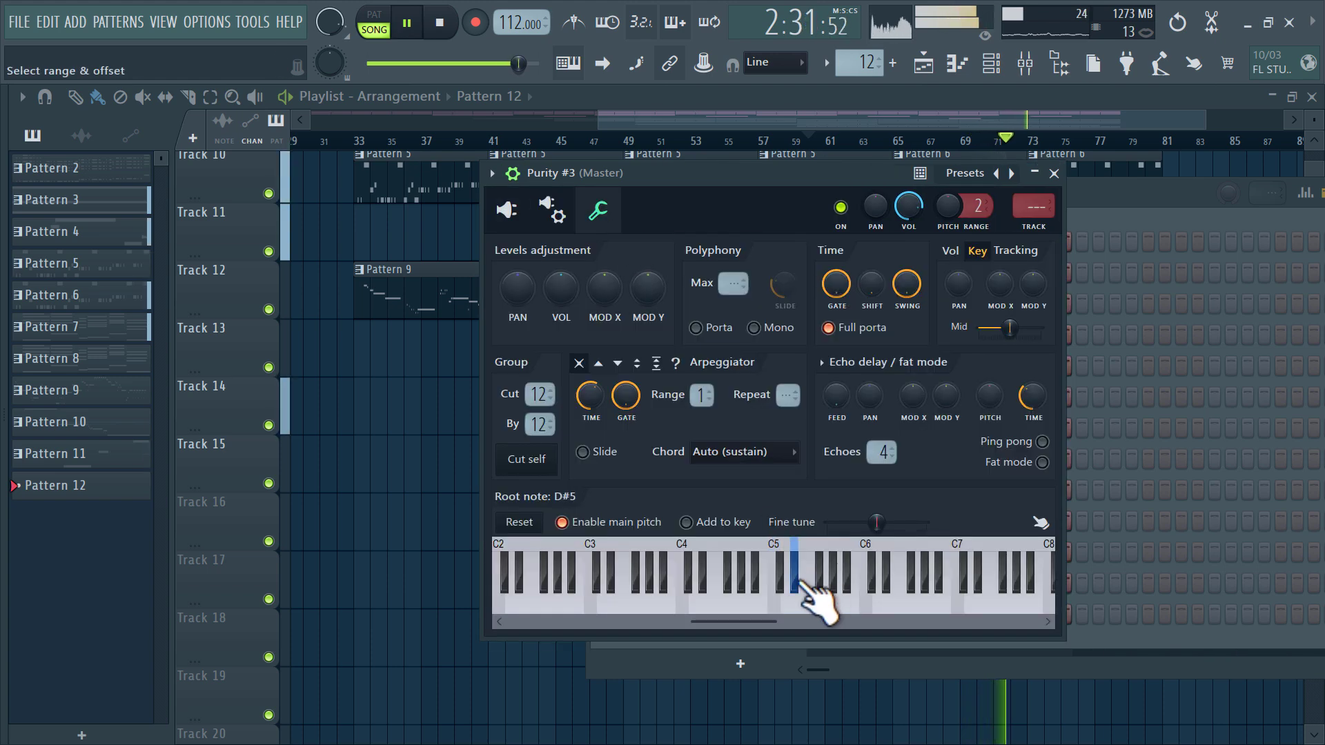
click(1045, 234)
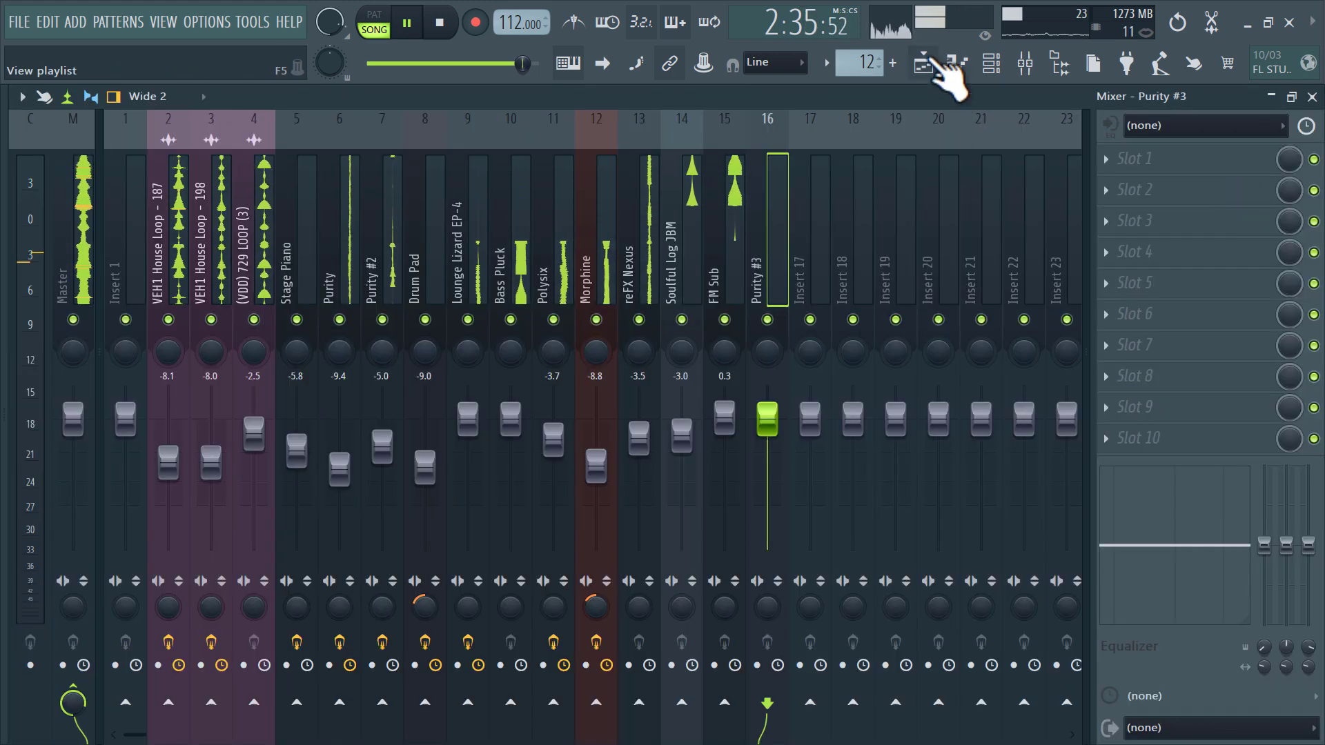
Record repeated E5 and A5 notes with Purity #3 into Pattern 12 while the song plays from about bar 63
click(956, 64)
click(863, 138)
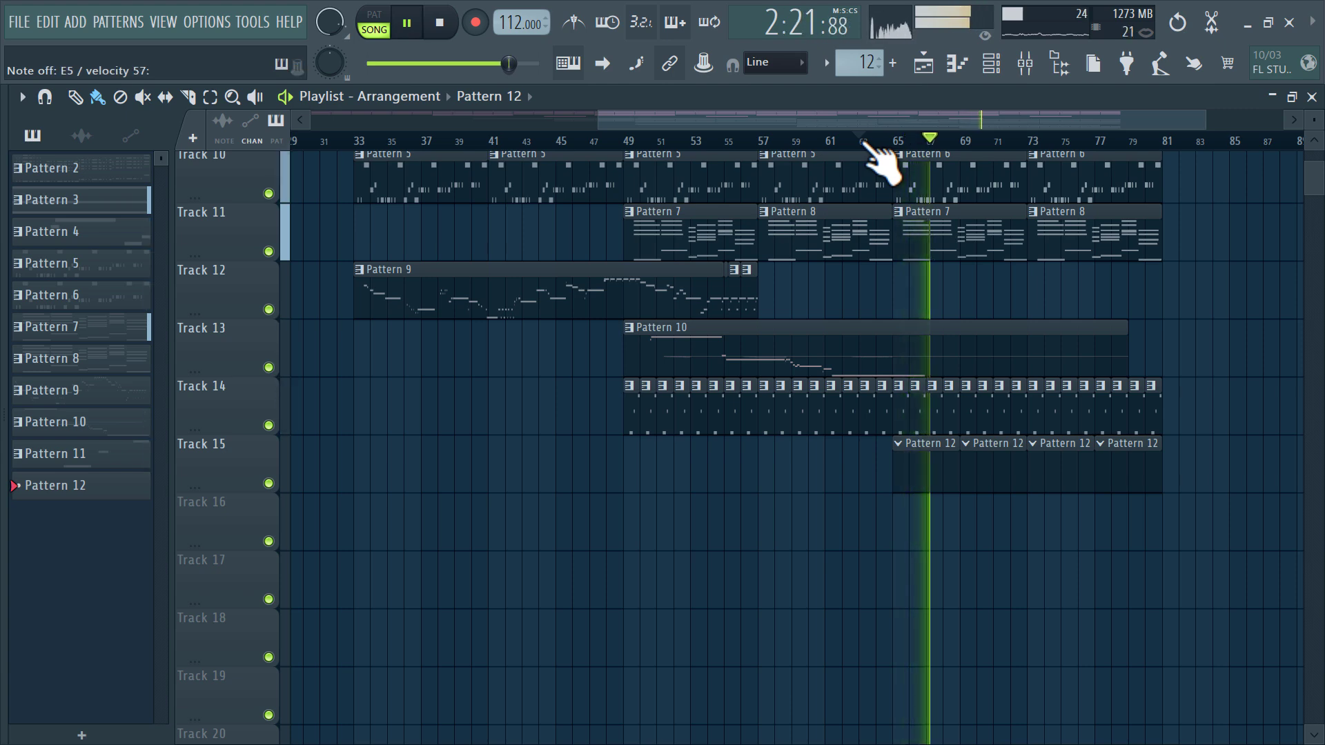
click(864, 141)
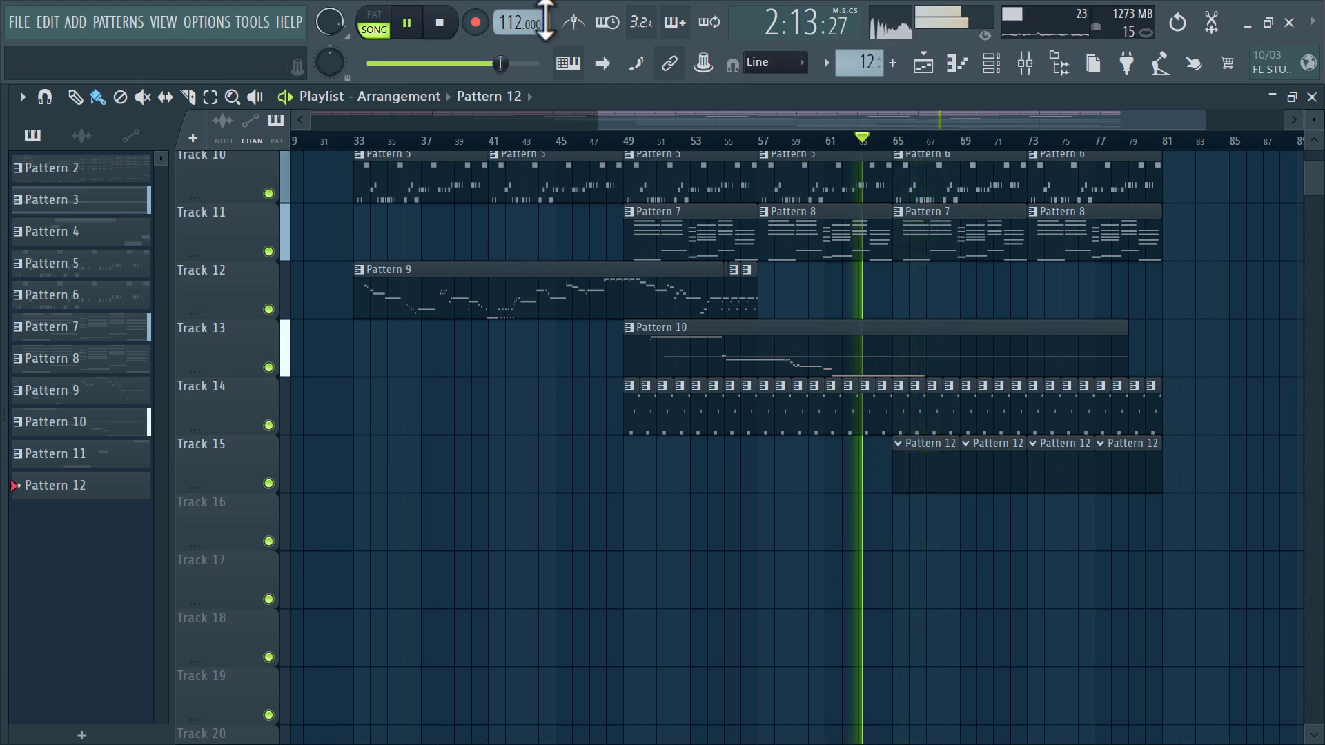
click(474, 22)
click(687, 484)
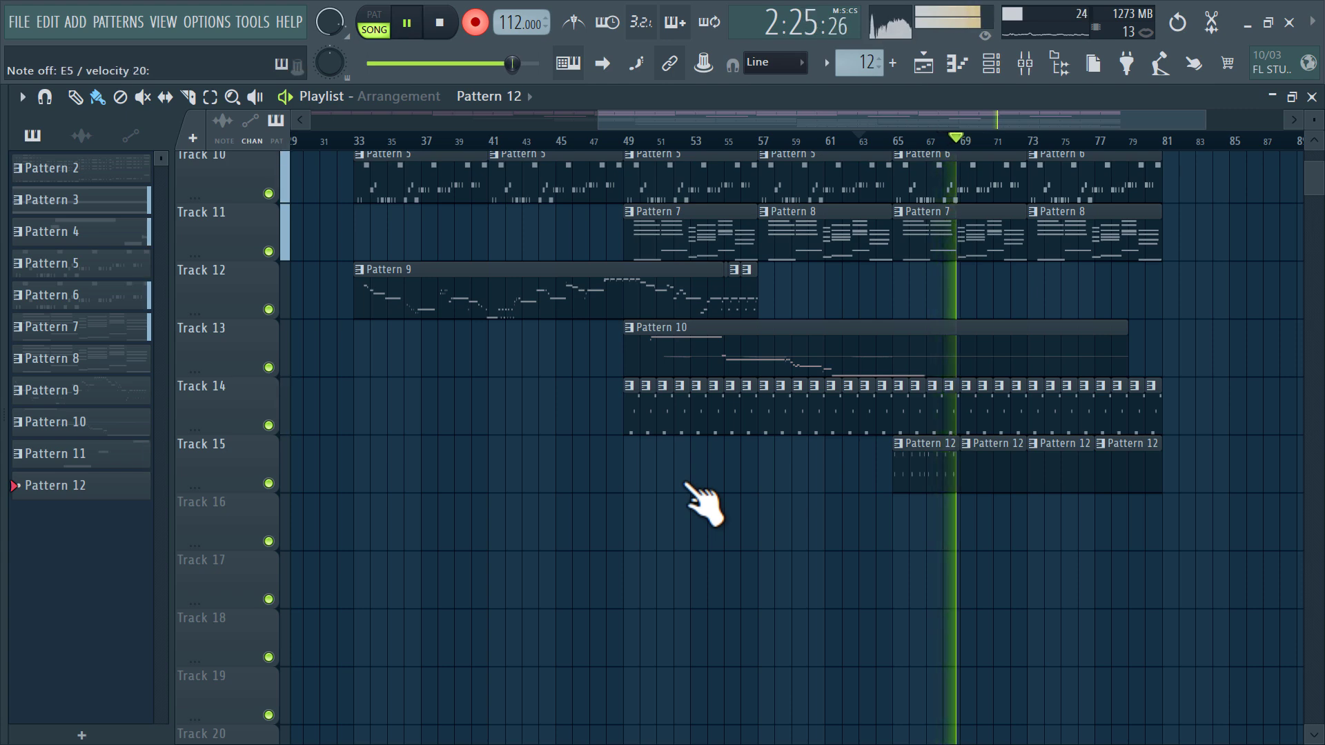
key(space)
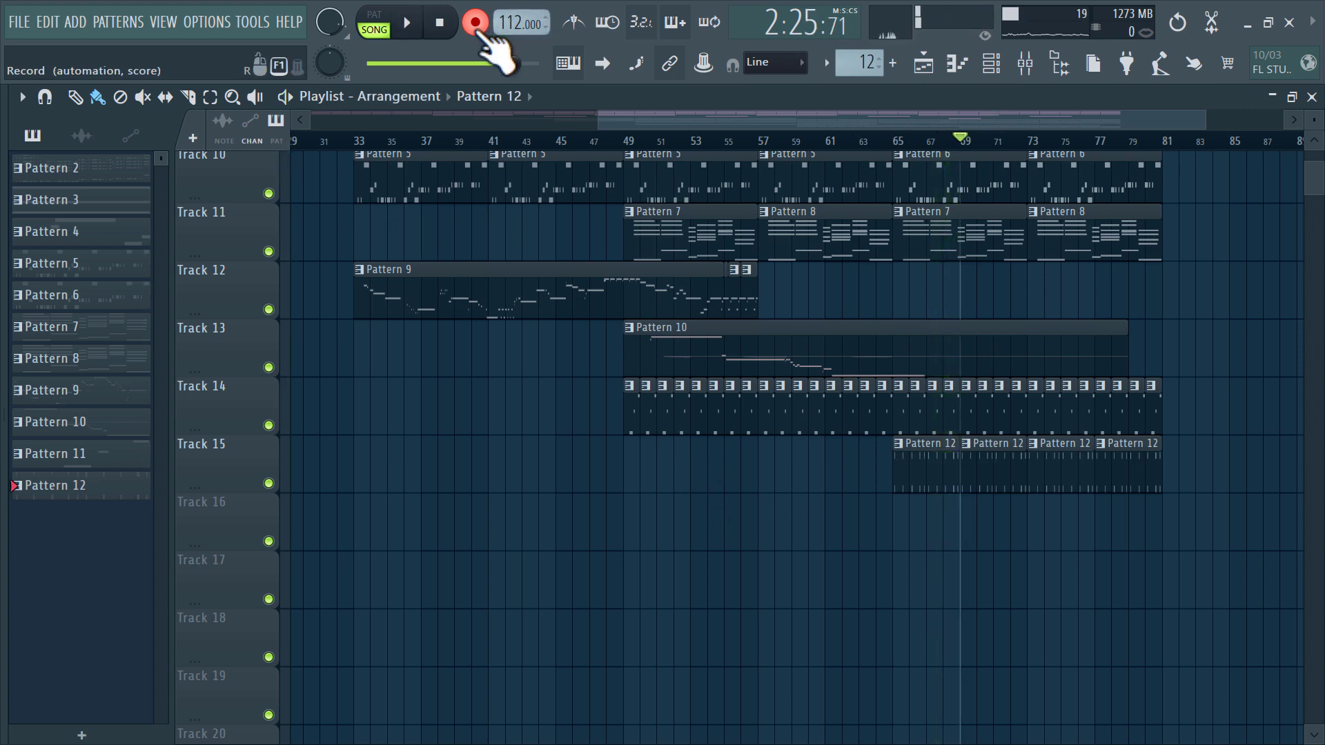
Quantize the recorded Purity #3 notes in Pattern 12 and lower the channel's volume to 45%
click(842, 141)
double_click(944, 468)
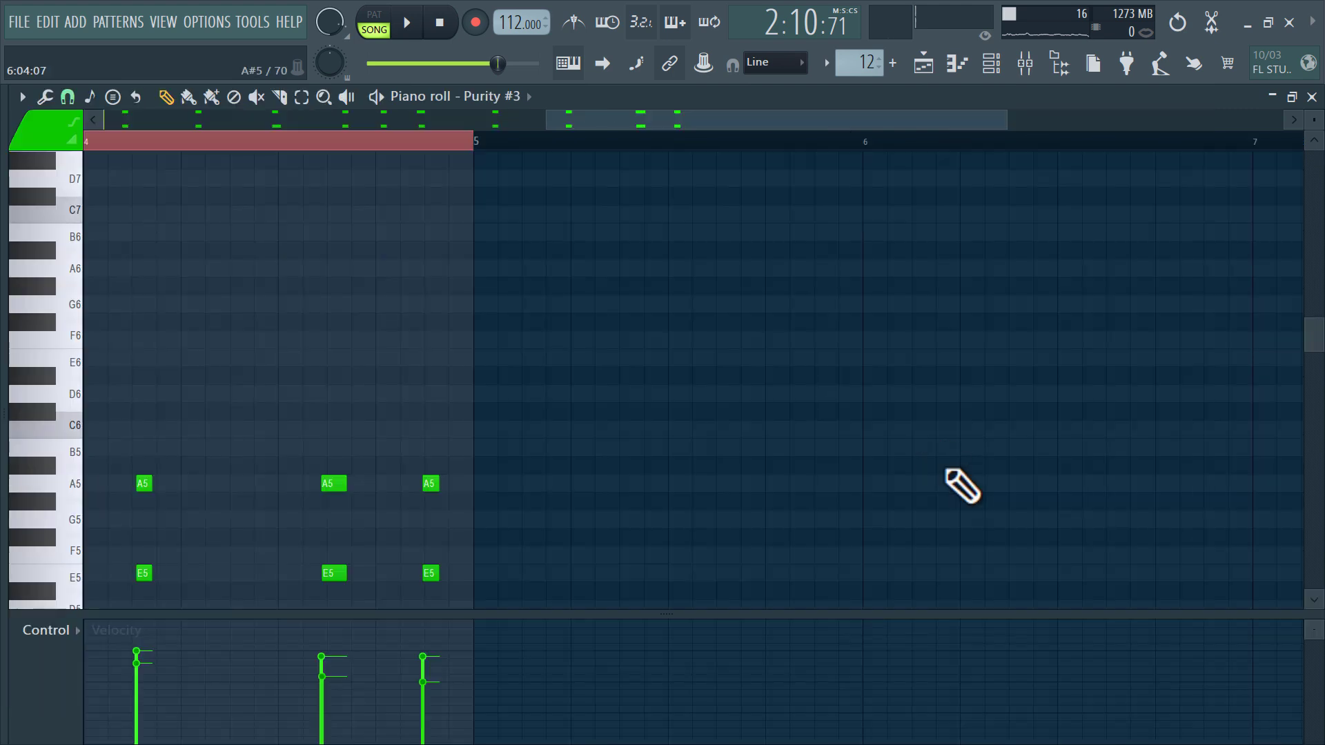
key(alt+q)
click(772, 510)
key(space)
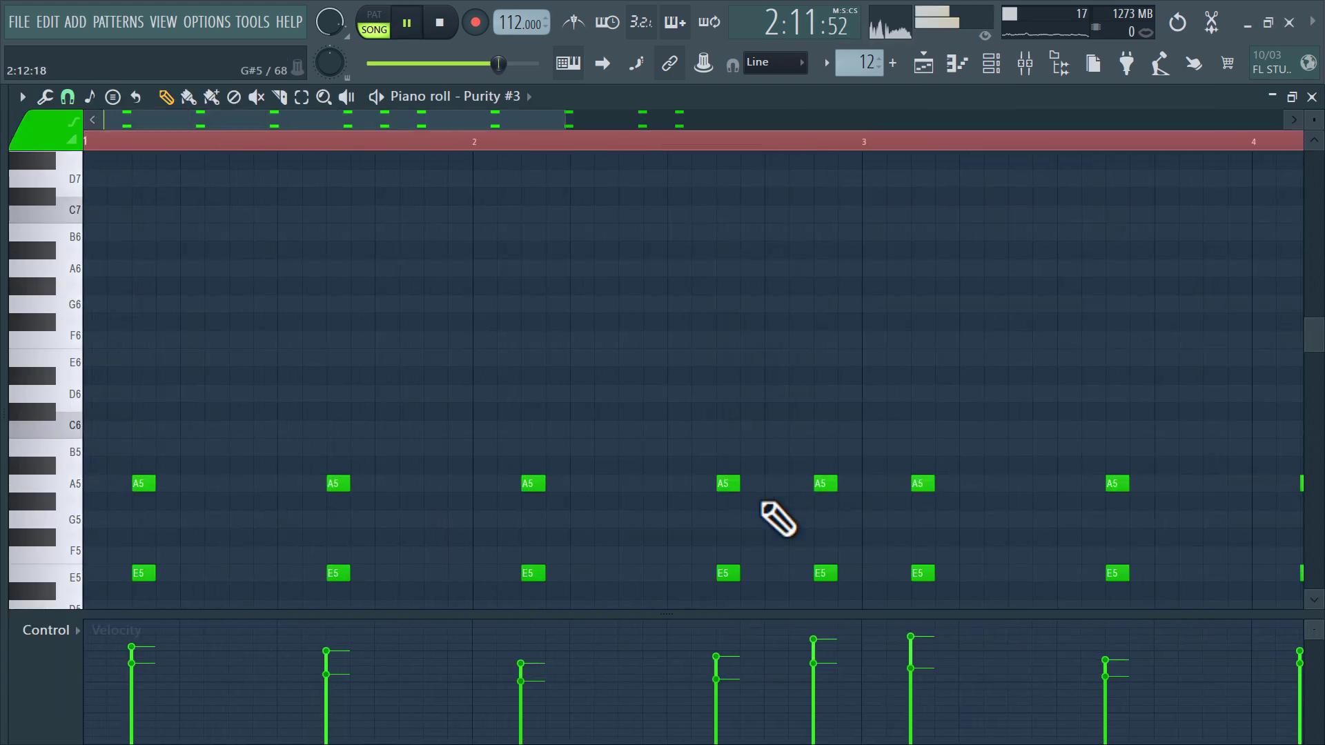
scroll(777, 518, down, 3)
ctrl+scroll(777, 519, down, 3)
scroll(777, 519, down, 1)
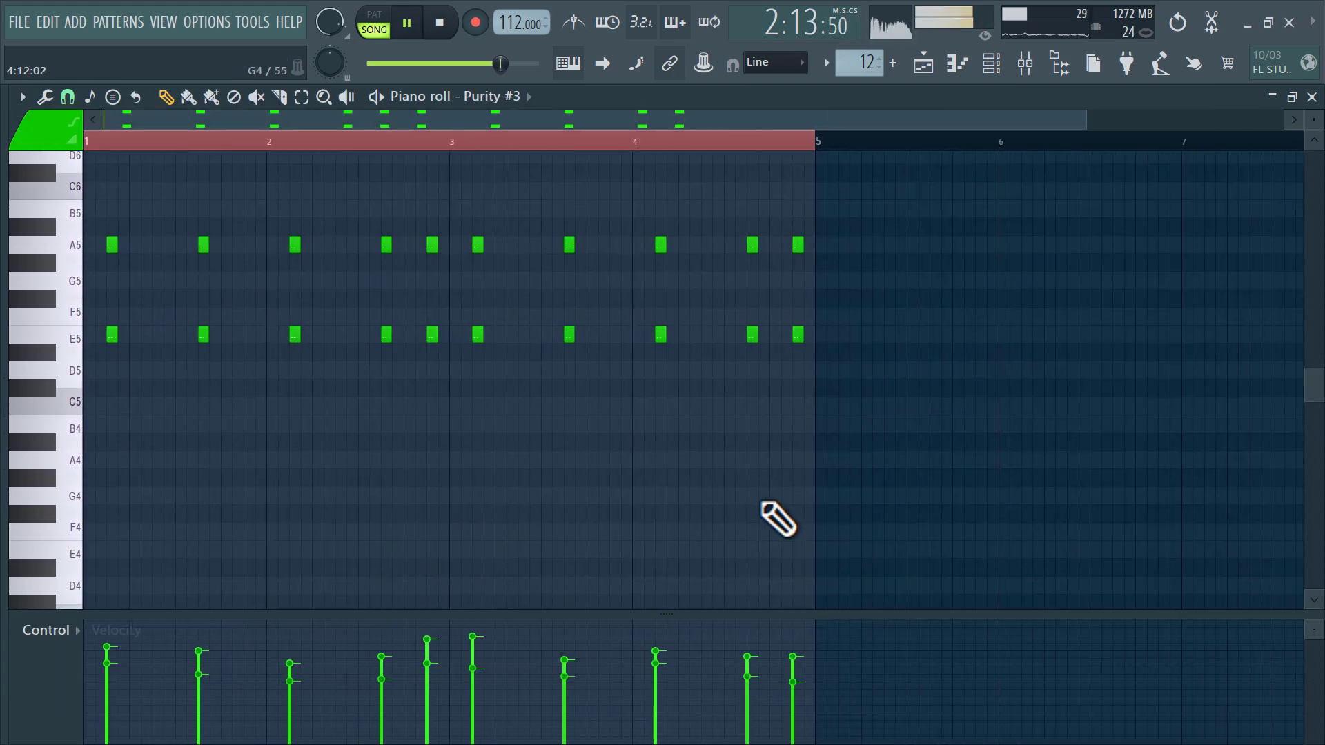
scroll(980, 359, up, 2)
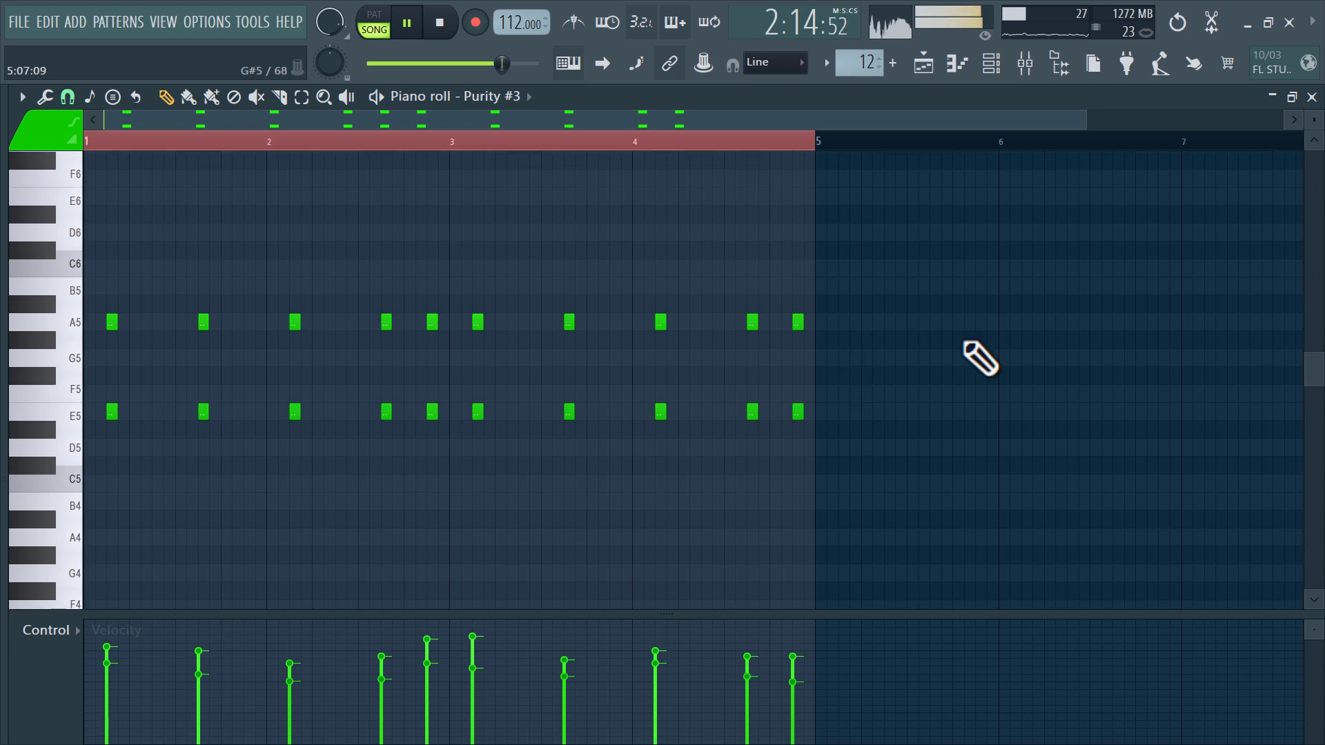
click(991, 72)
drag(649, 613, 649, 631)
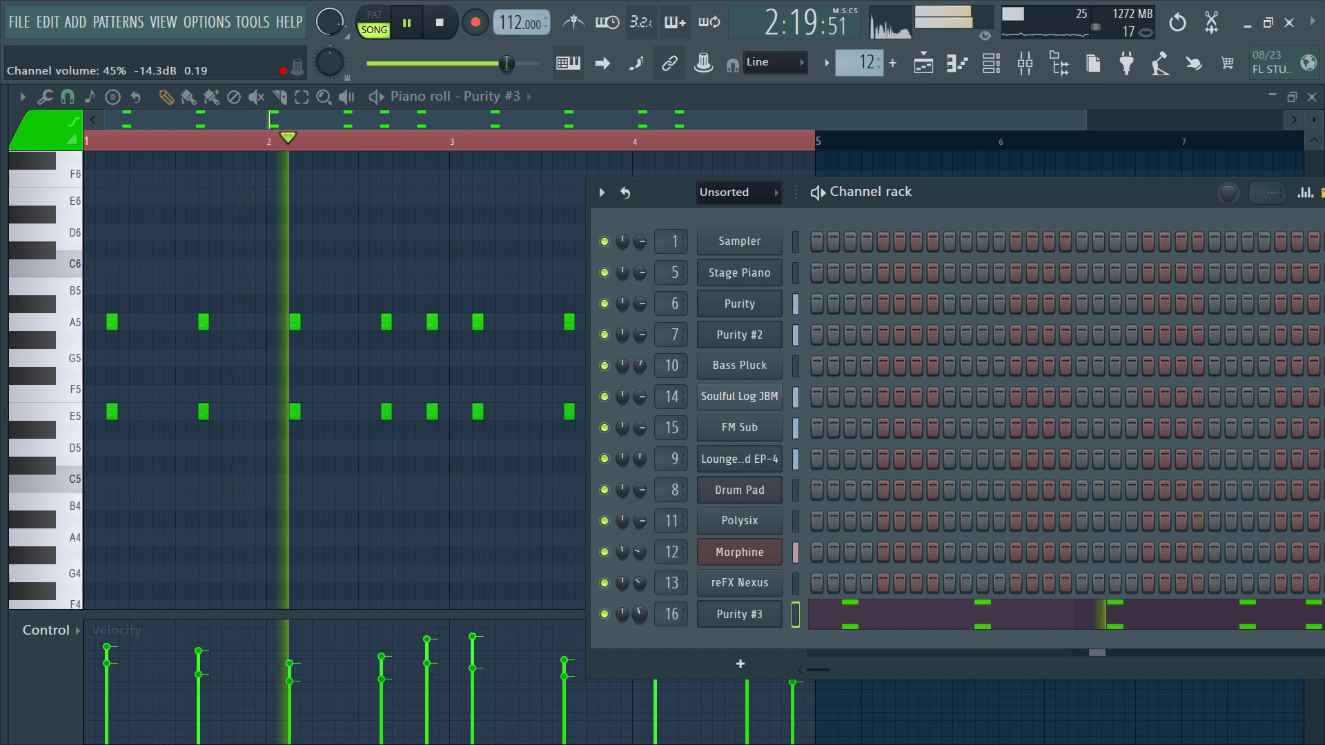
Start a new Pattern 13 and place its clip on playlist track 16 from bar 65 to 81
click(923, 63)
scroll(1215, 359, up, 3)
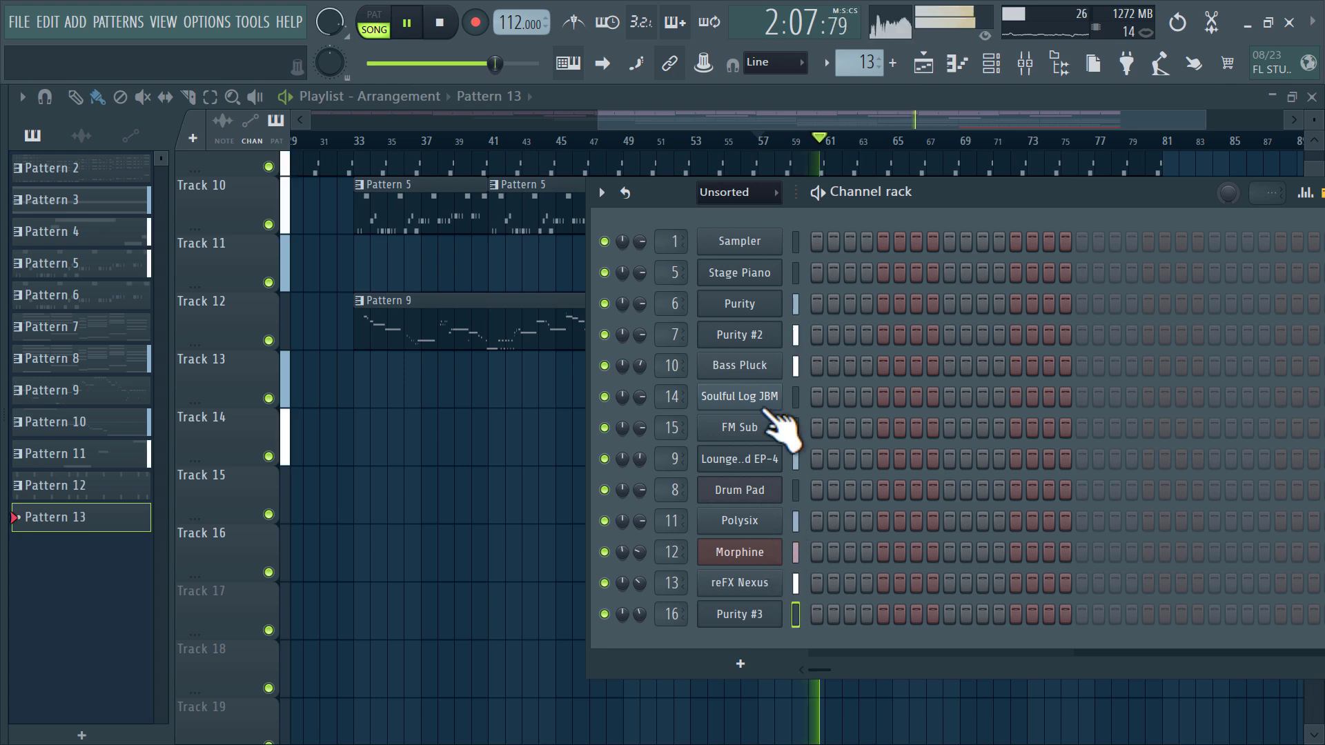
Clone the Stage Piano channel and route the copy to mixer track 17
right_click(759, 276)
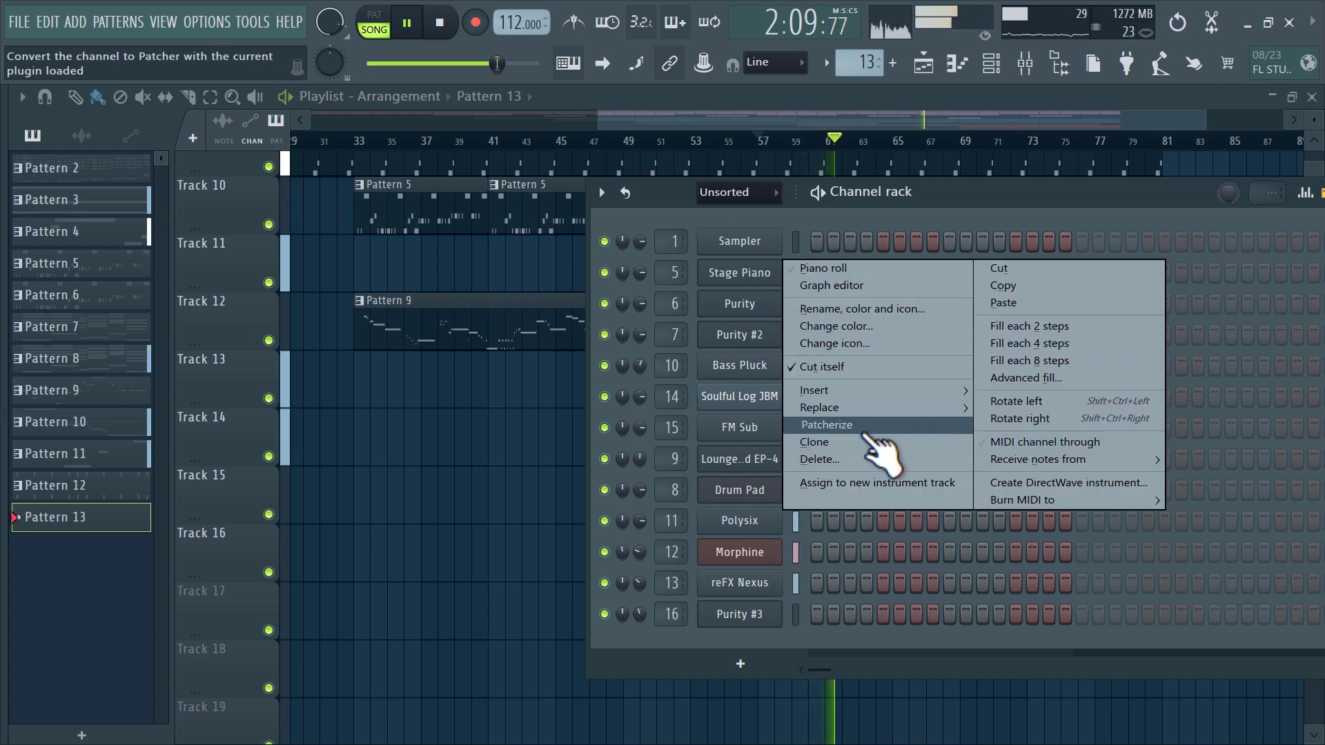
click(866, 444)
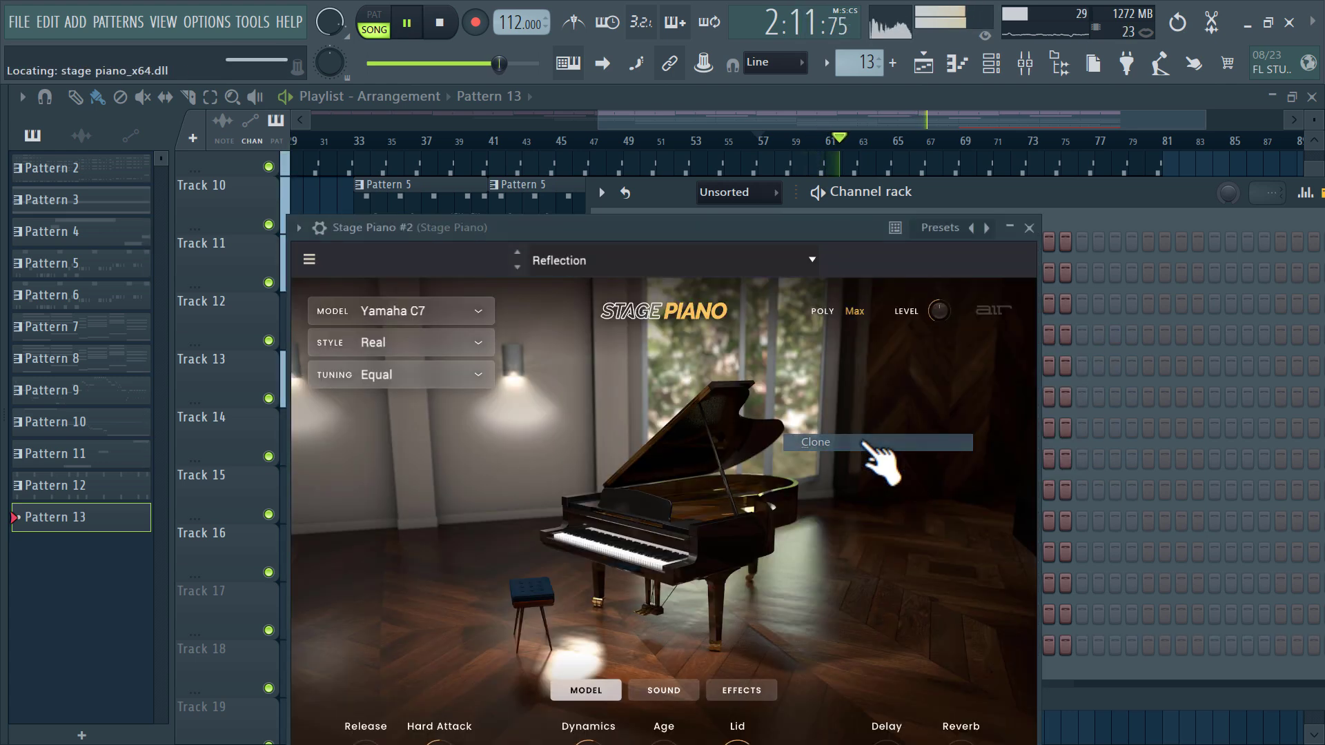
click(1049, 249)
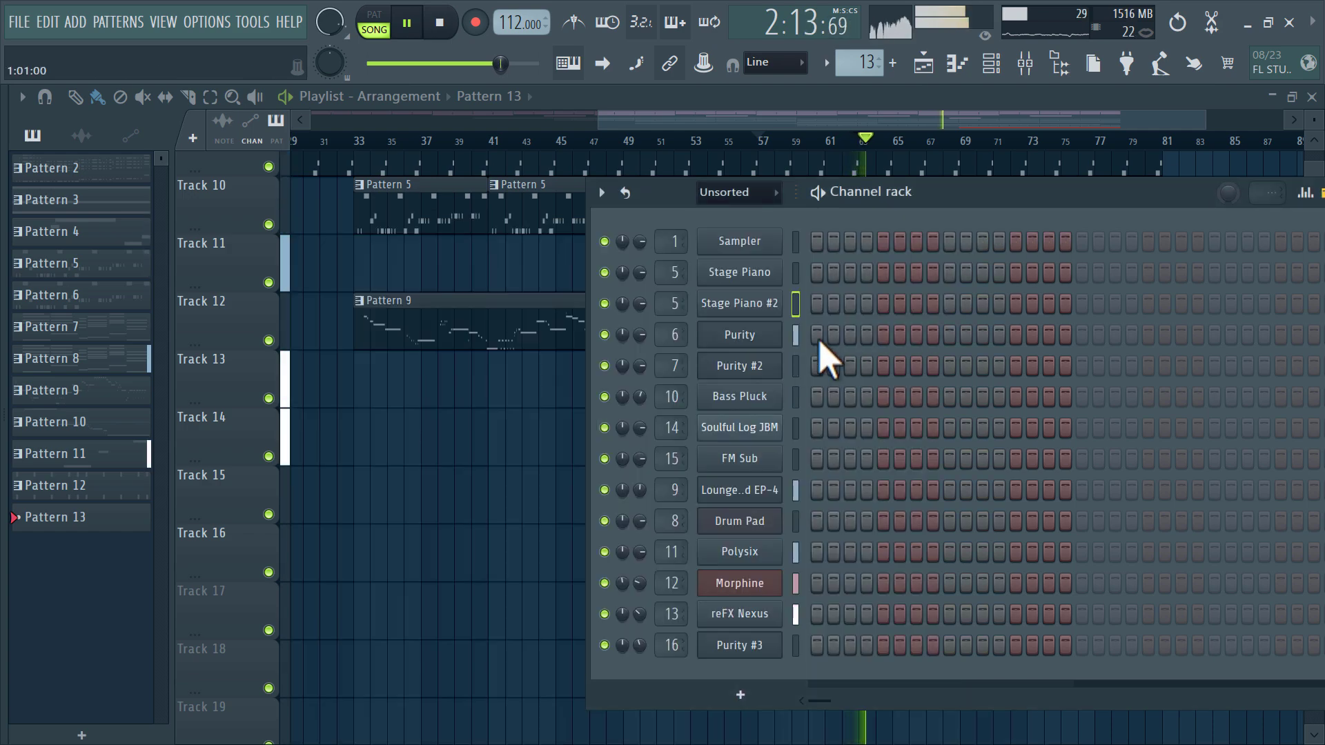
key(F9)
key(F6)
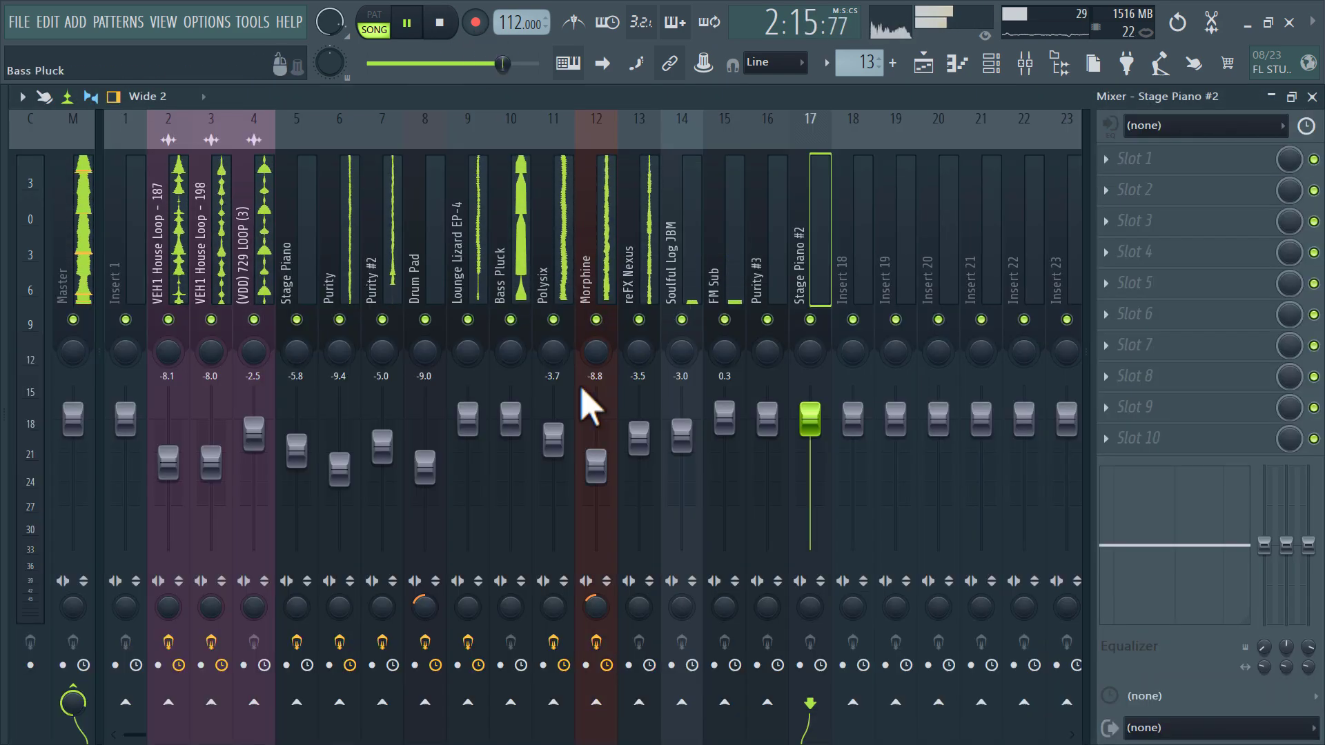
Record a Stage Piano #2 melody into Pattern 13 during song playback from bar 65 to 81
click(476, 23)
click(731, 600)
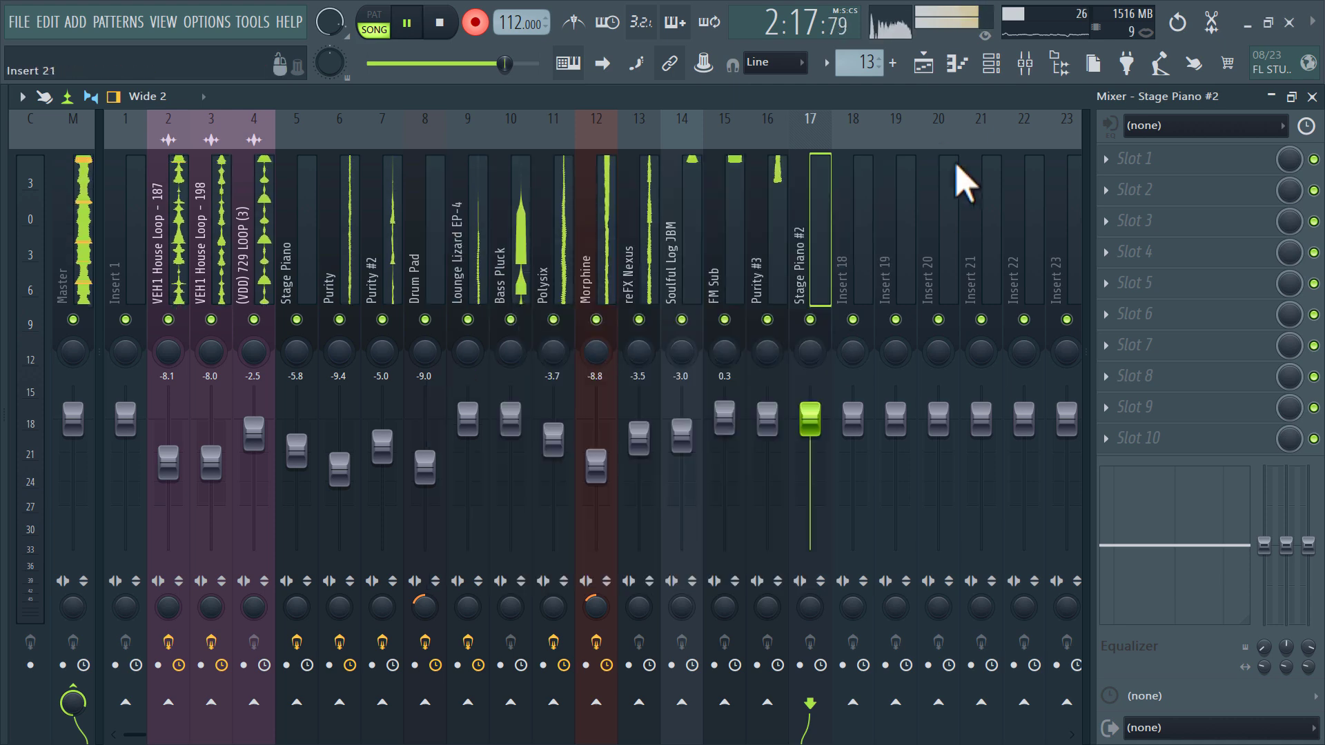
click(923, 66)
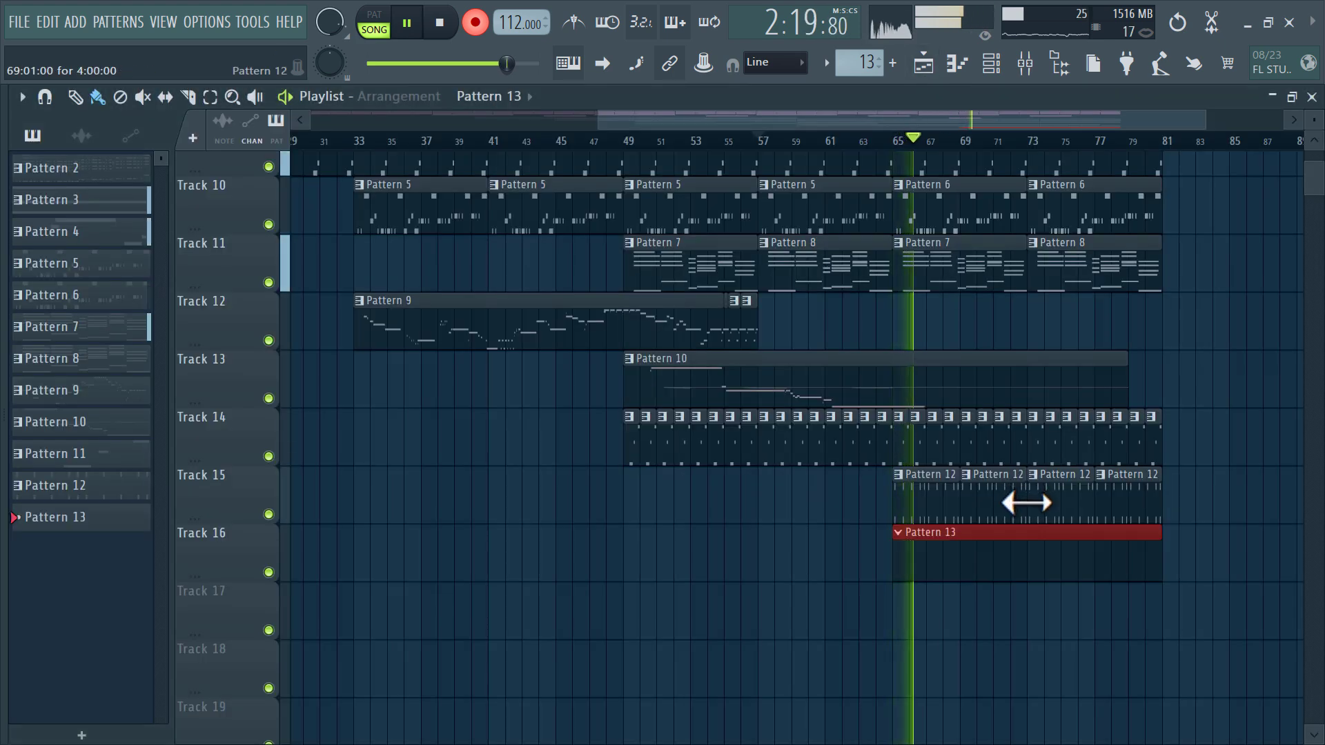
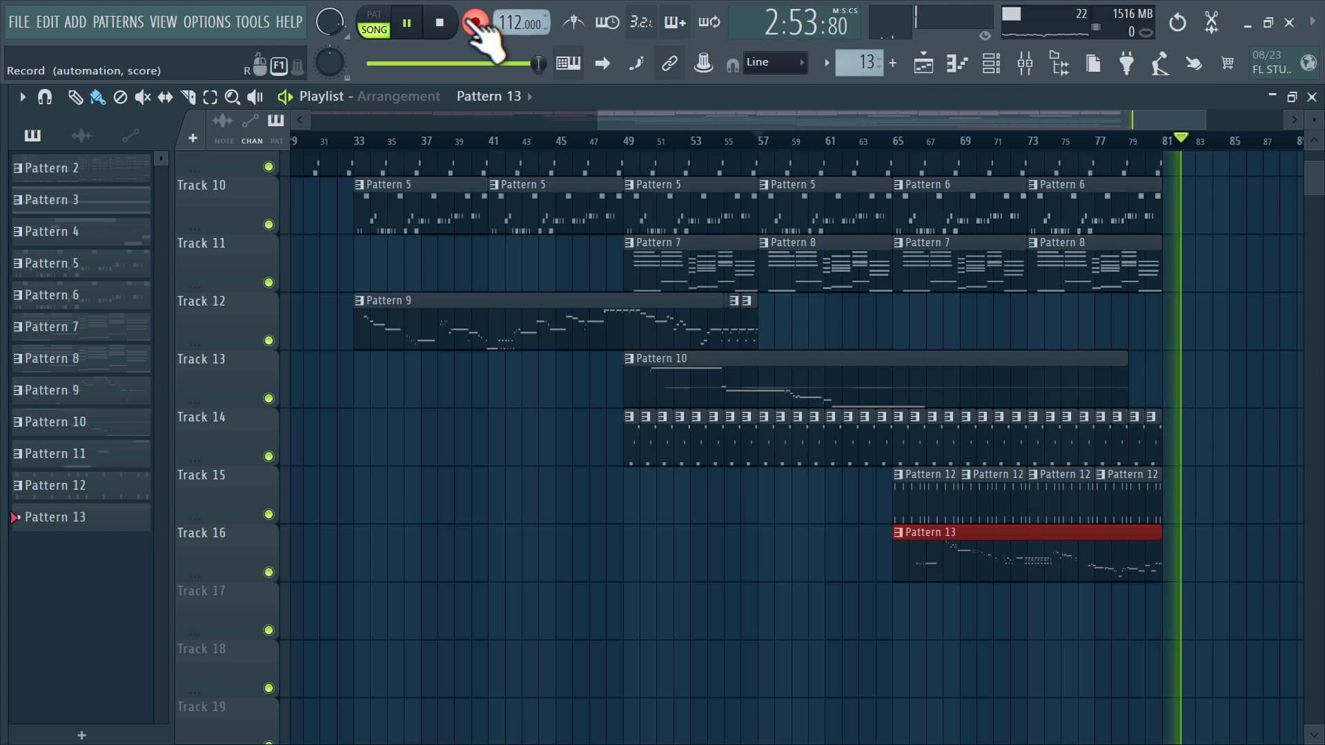
Quantize the recorded Stage Piano #2 notes in Pattern 13
click(839, 141)
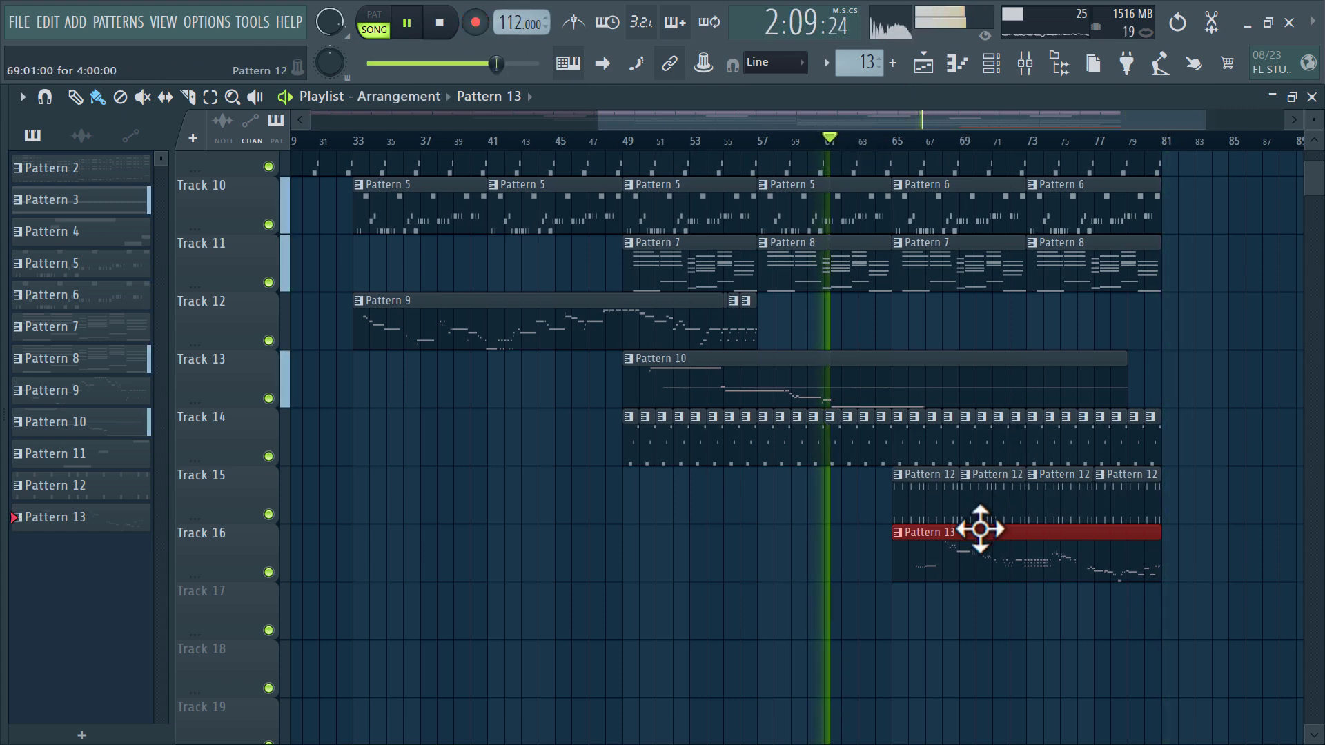
double_click(967, 550)
key(alt+q)
click(769, 509)
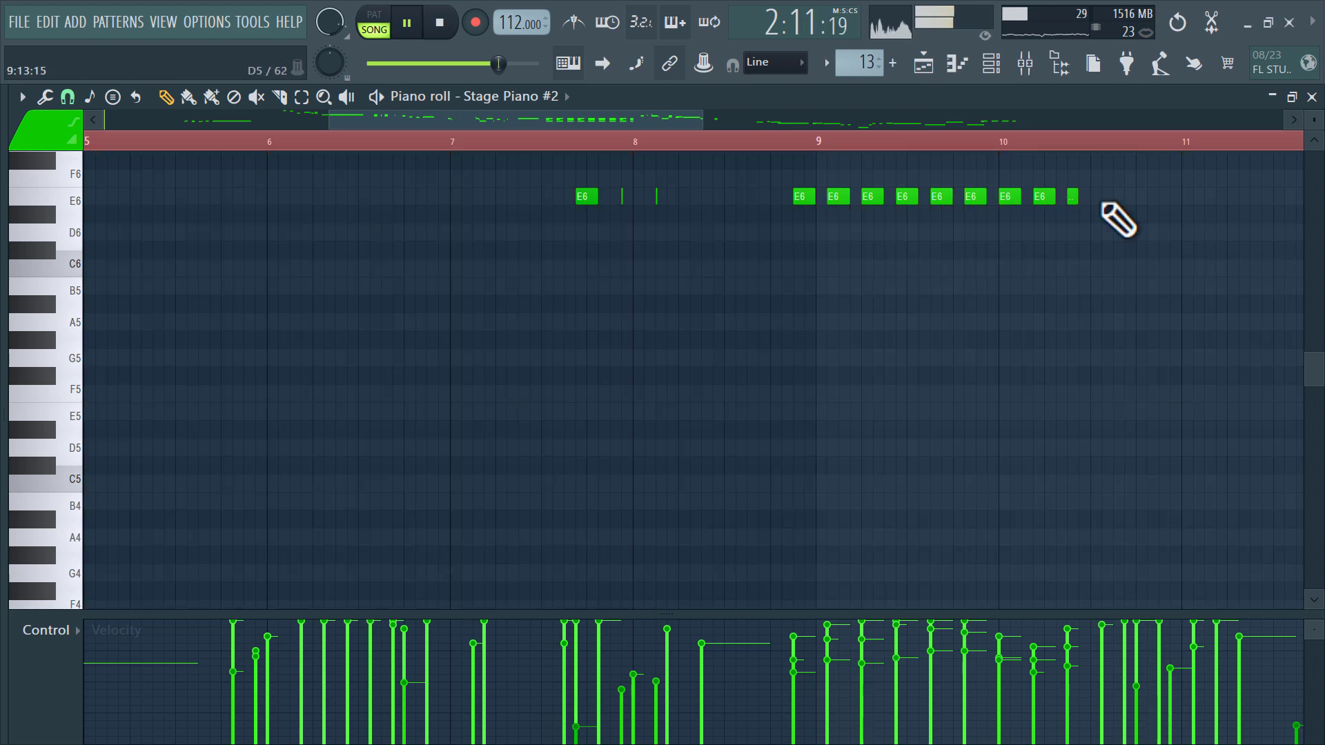
Add ValhallaVintageVerb to slot 2 of the Stage Piano #2 mixer track with a 32.3% mix and 460 Hz low cut
click(1006, 66)
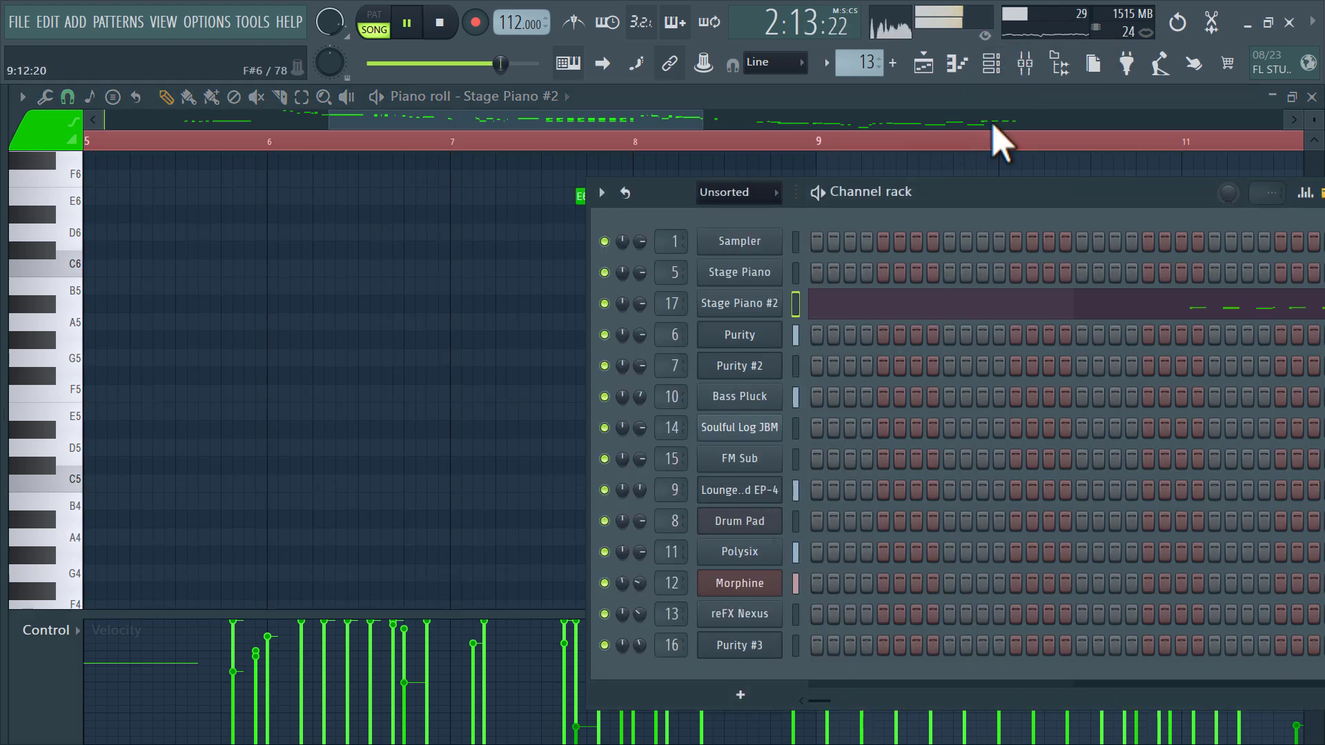
click(1025, 64)
click(1214, 190)
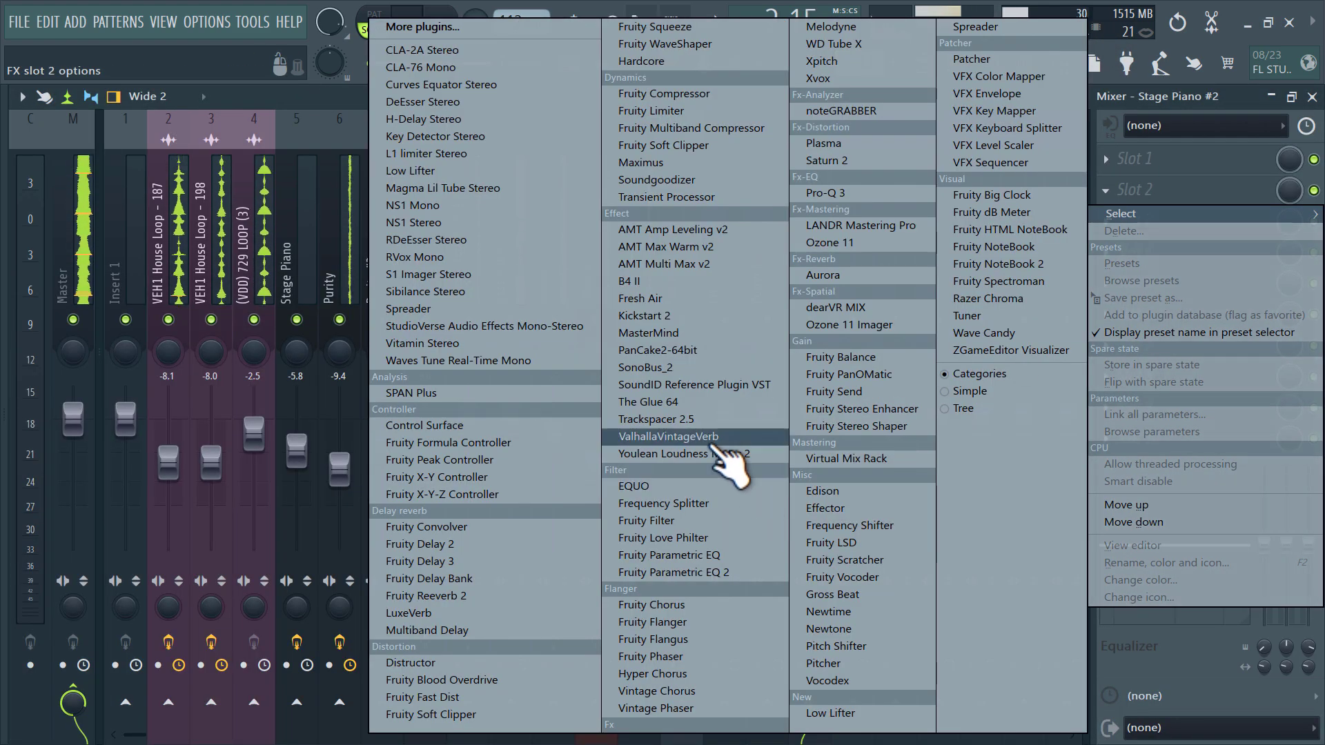
click(717, 441)
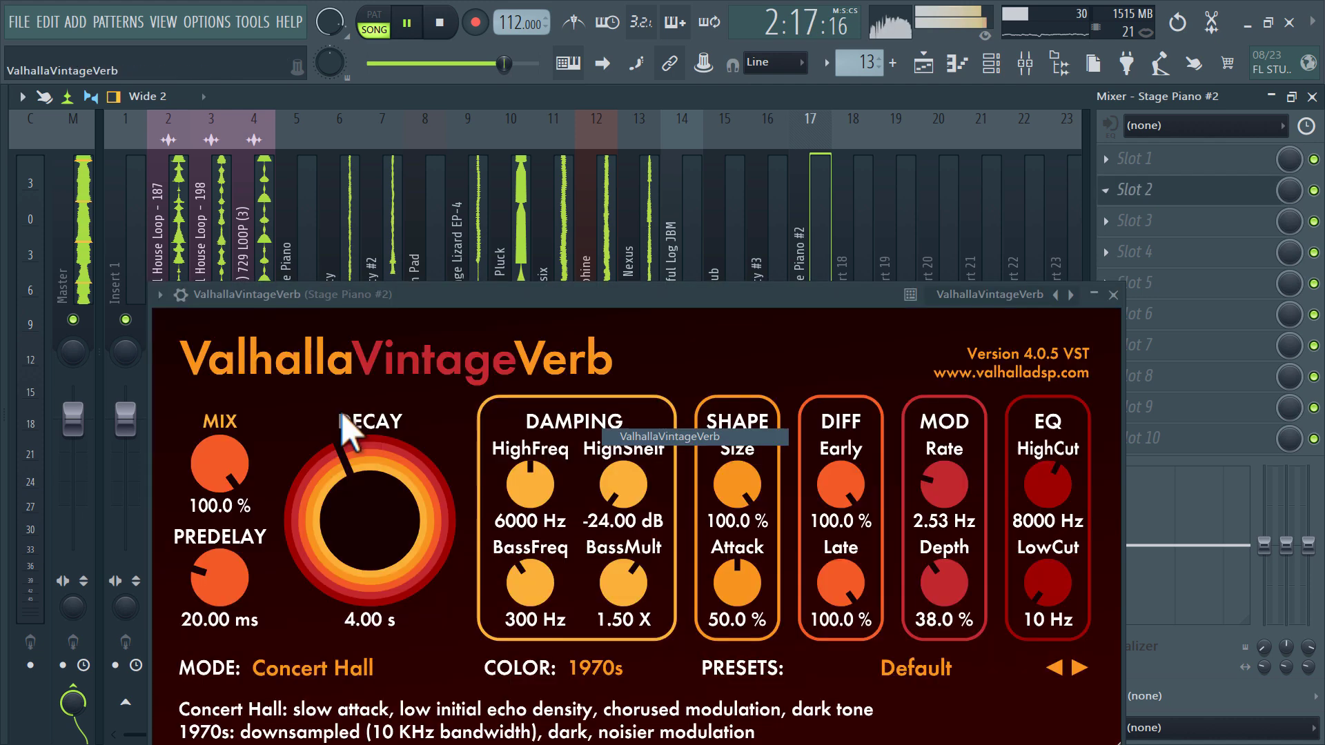
drag(219, 464, 225, 645)
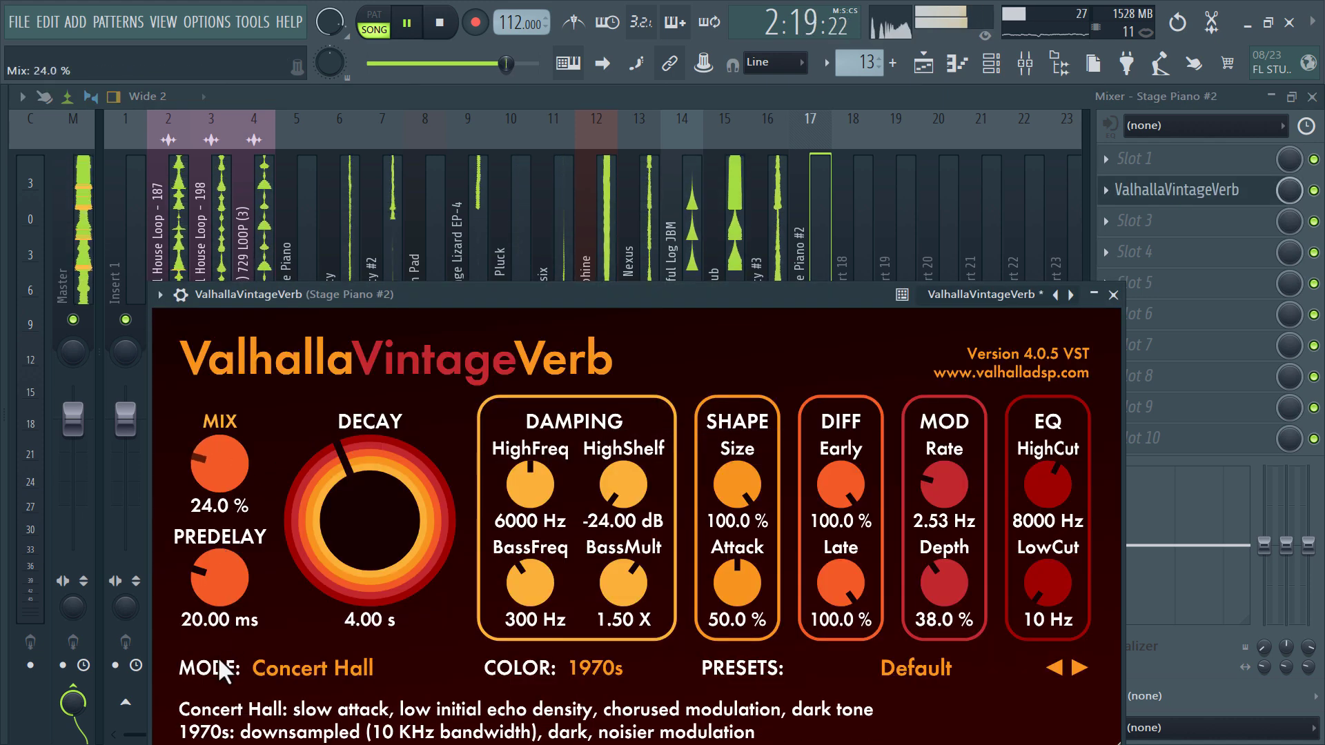
drag(1029, 573, 1030, 516)
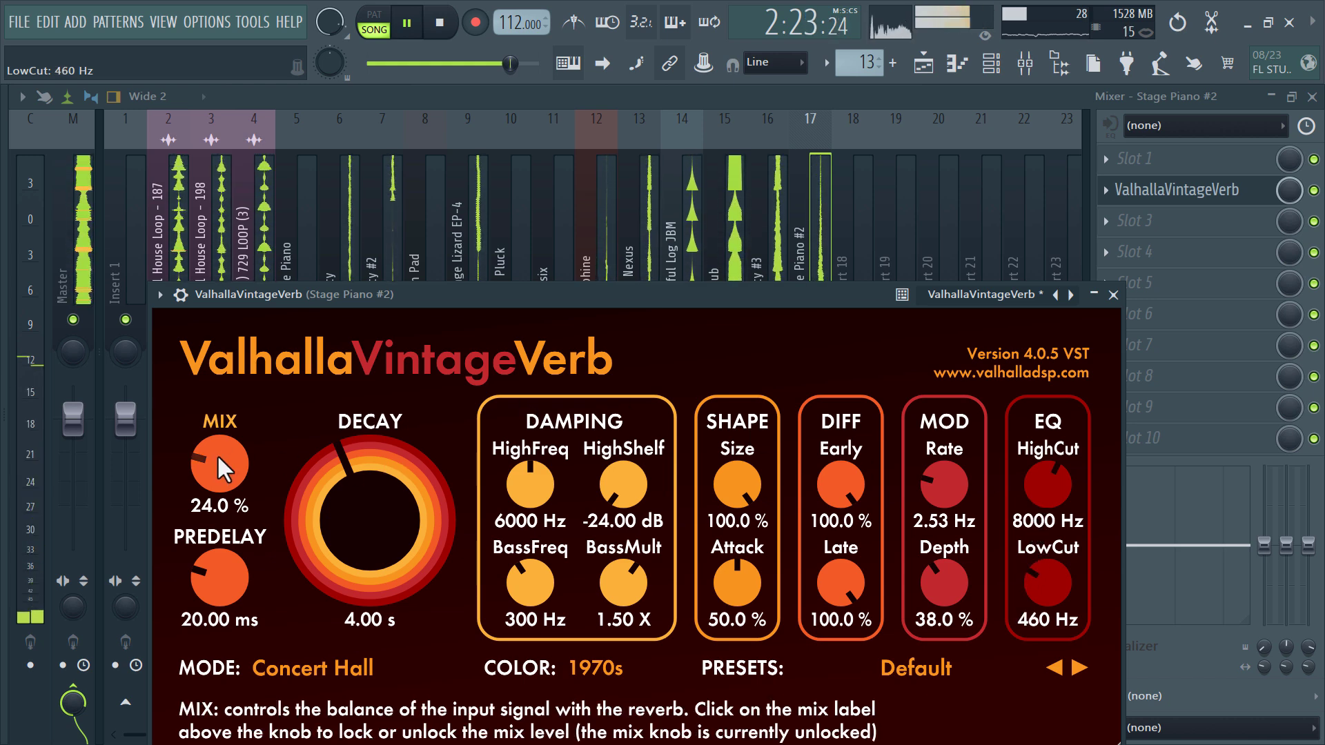
drag(217, 454, 214, 433)
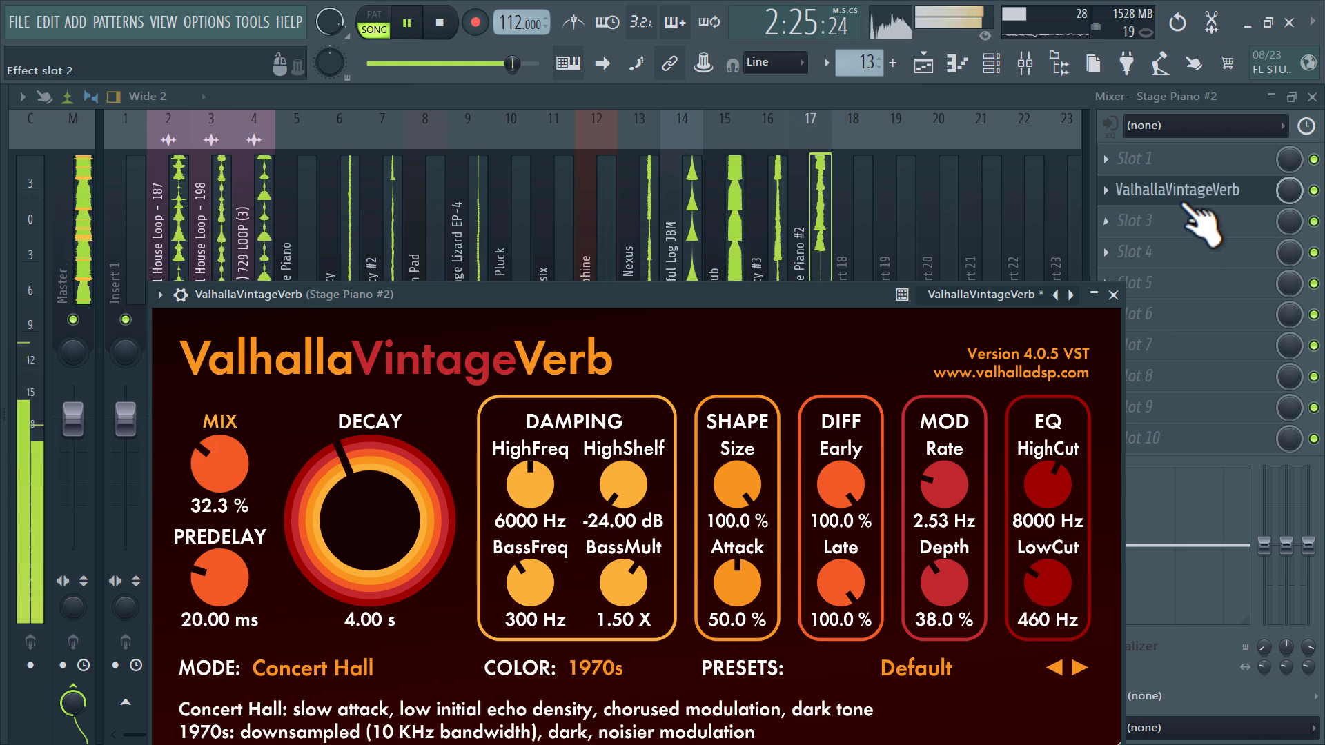
Add Fruity Parametric EQ 2 to slot 3 of the Stage Piano #2 mixer track and shape band 1 into a low cut around 350 Hz
click(1142, 221)
click(728, 575)
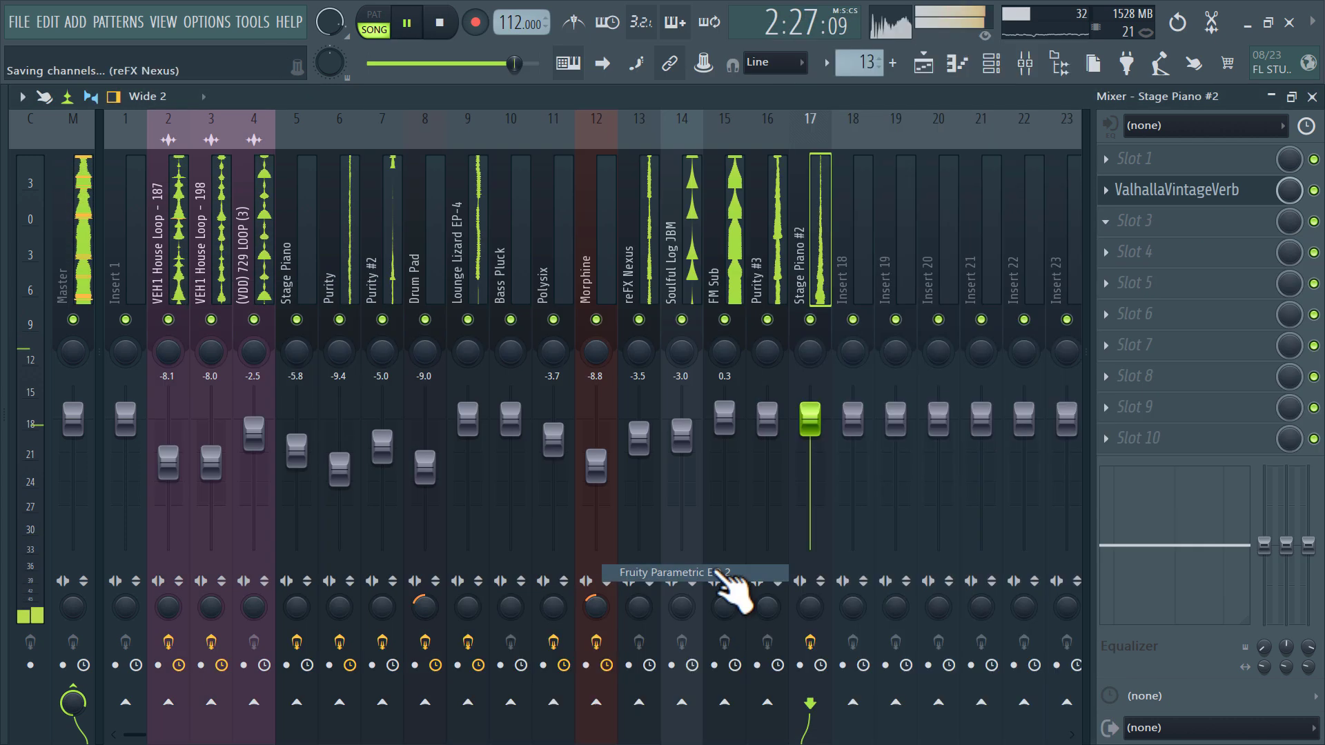
drag(273, 497, 410, 621)
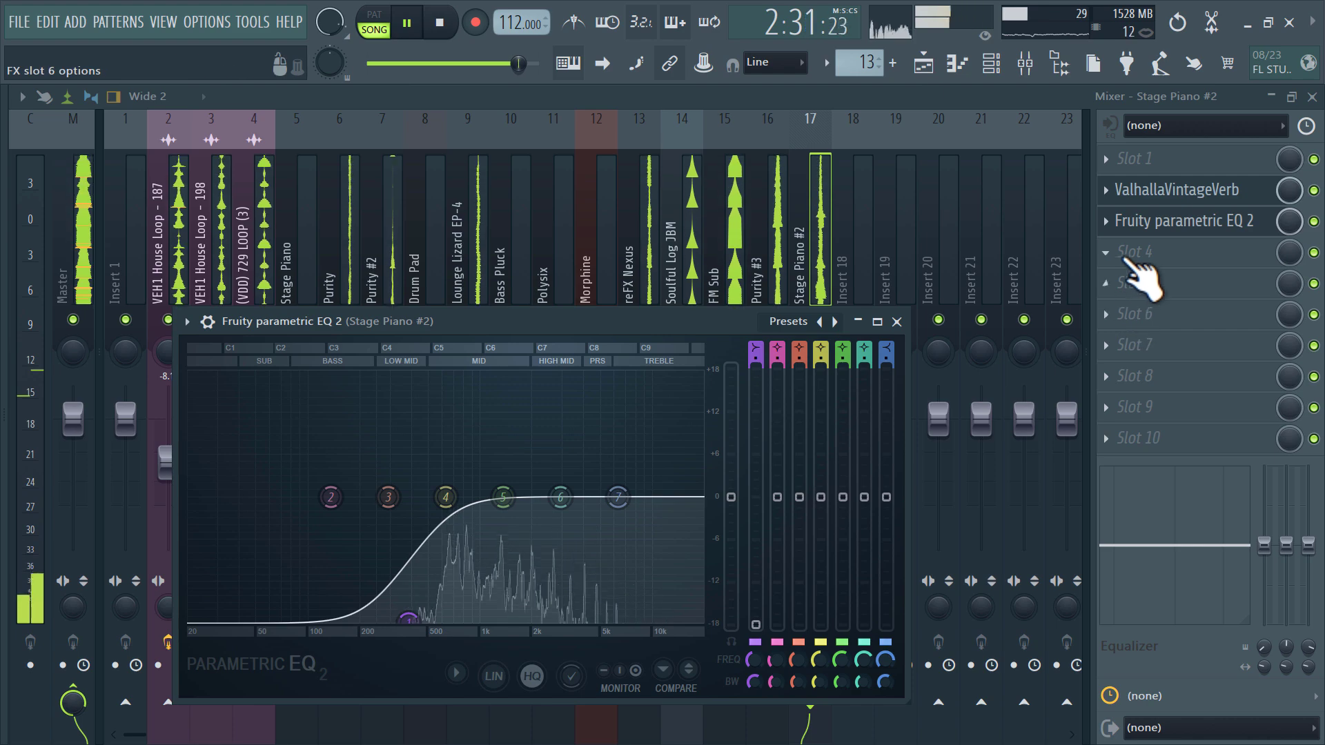
click(1122, 259)
key(Escape)
key(Escape)
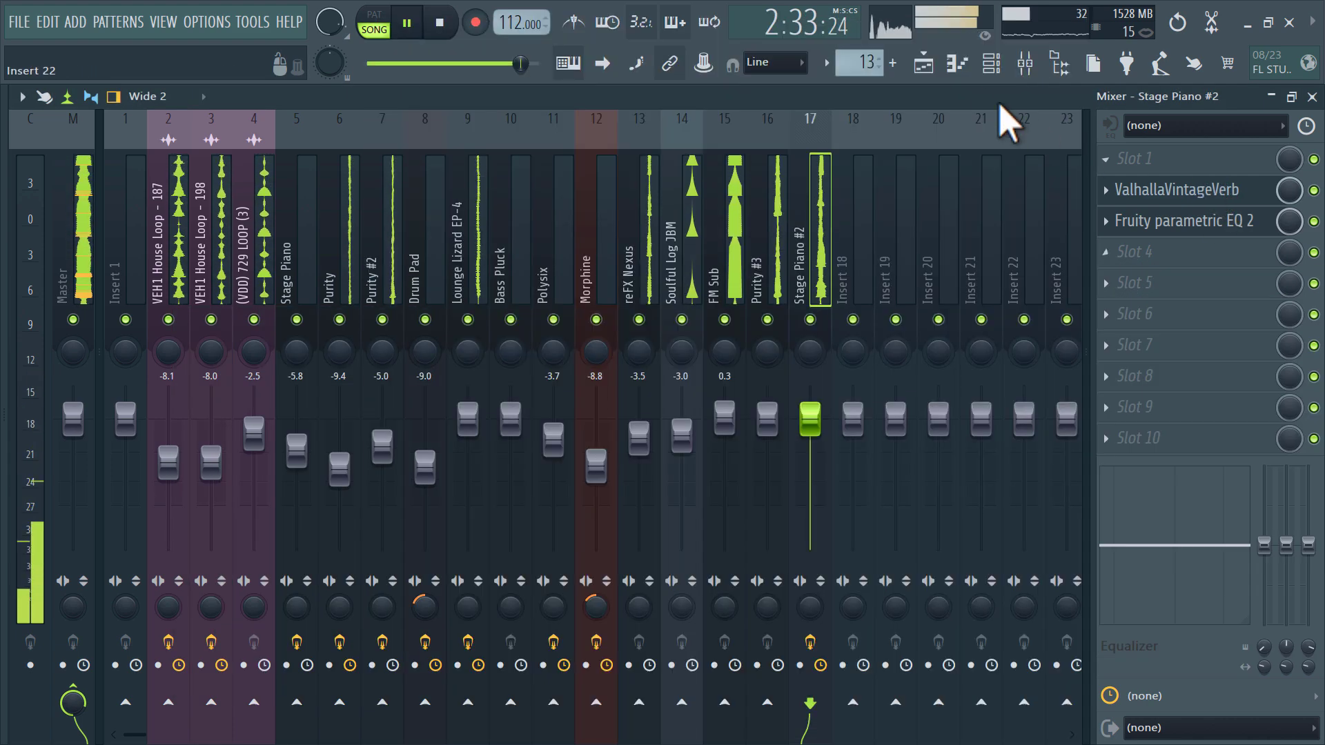
Add another Purity instrument channel and check its miscellaneous channel settings before returning to the plugin view
click(991, 62)
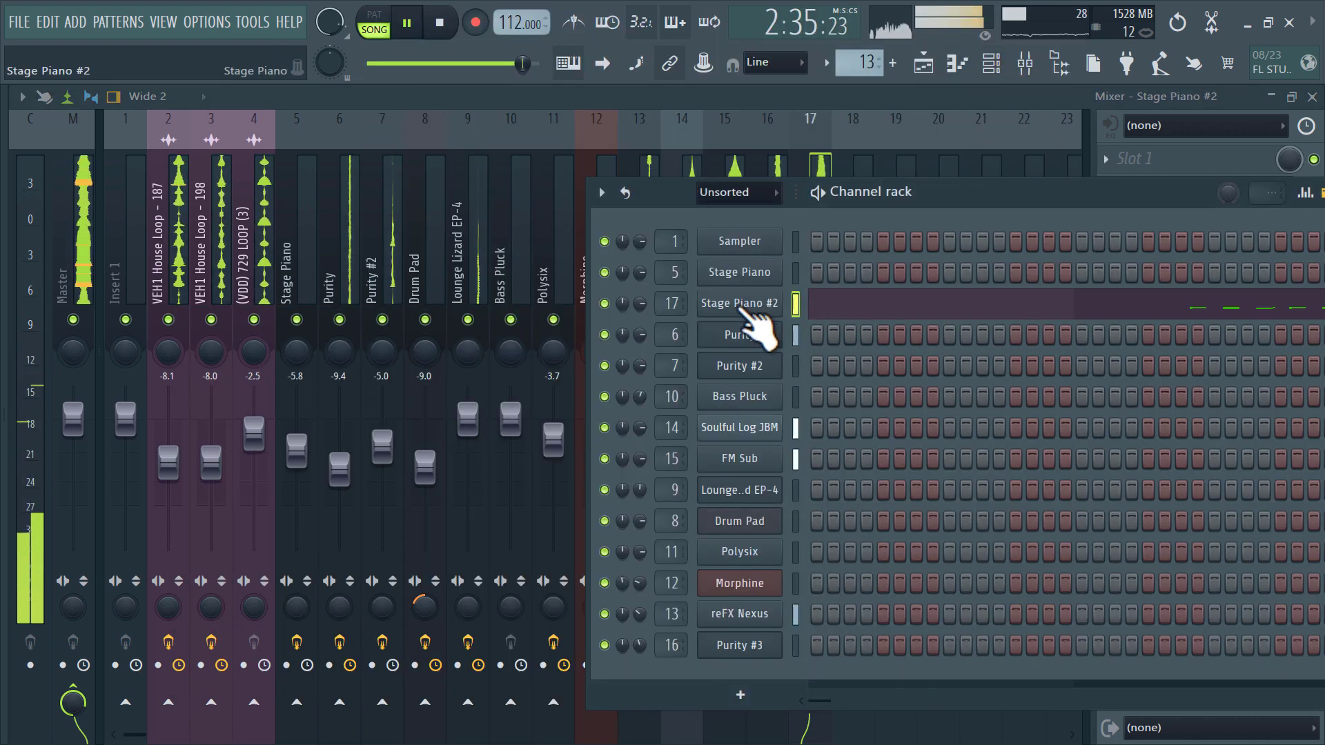
right_click(787, 298)
click(1086, 322)
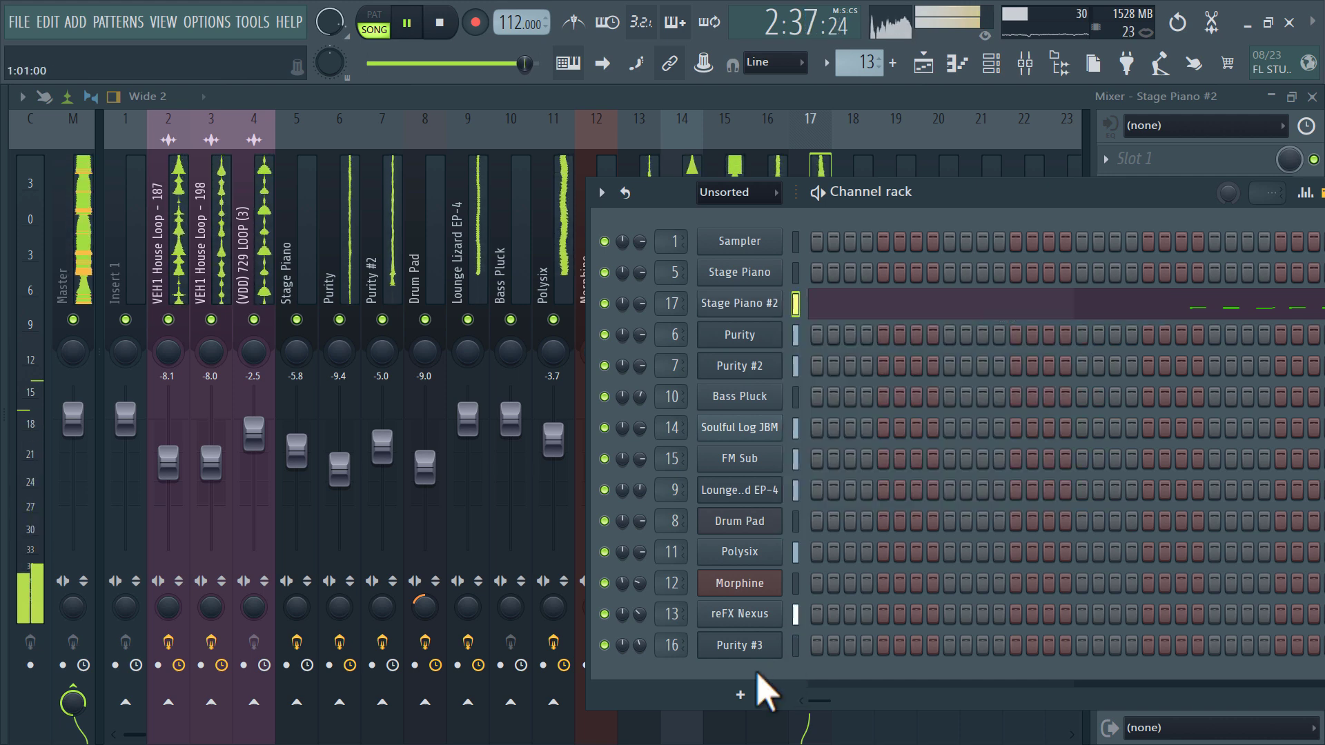
click(740, 695)
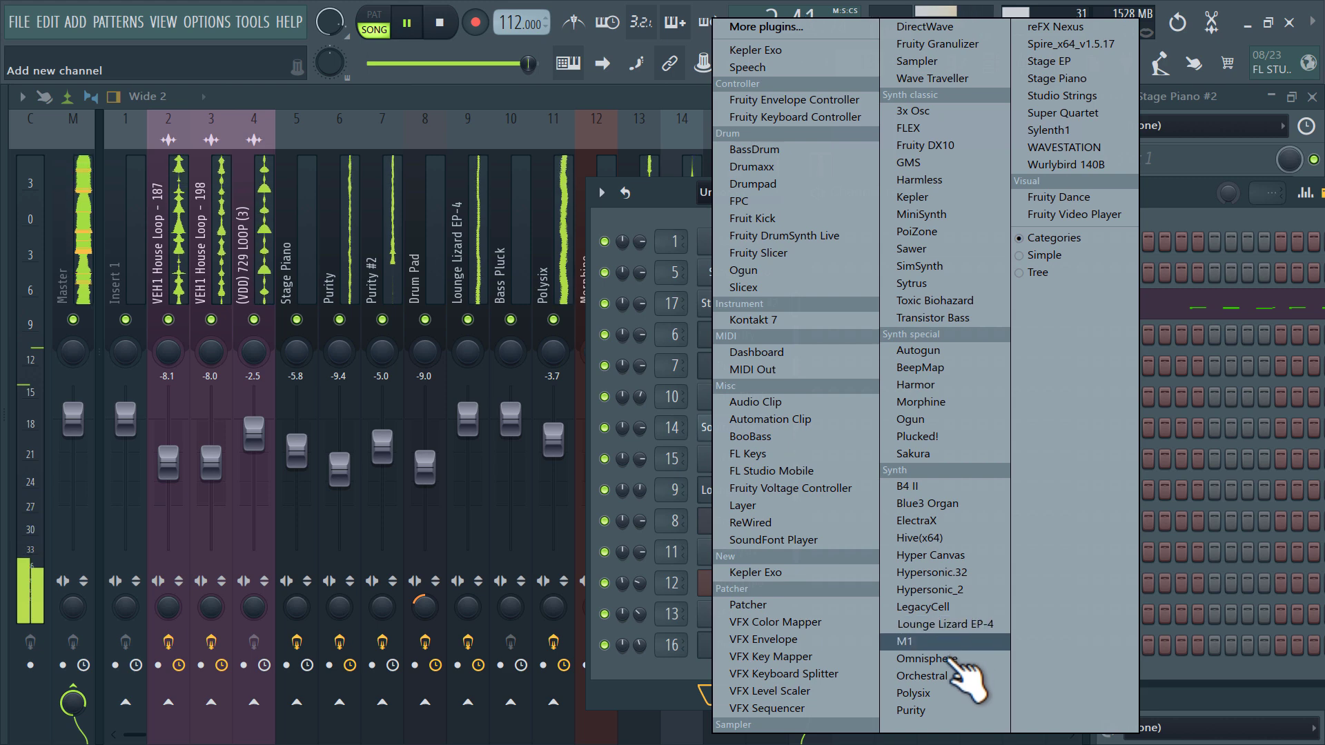
click(955, 711)
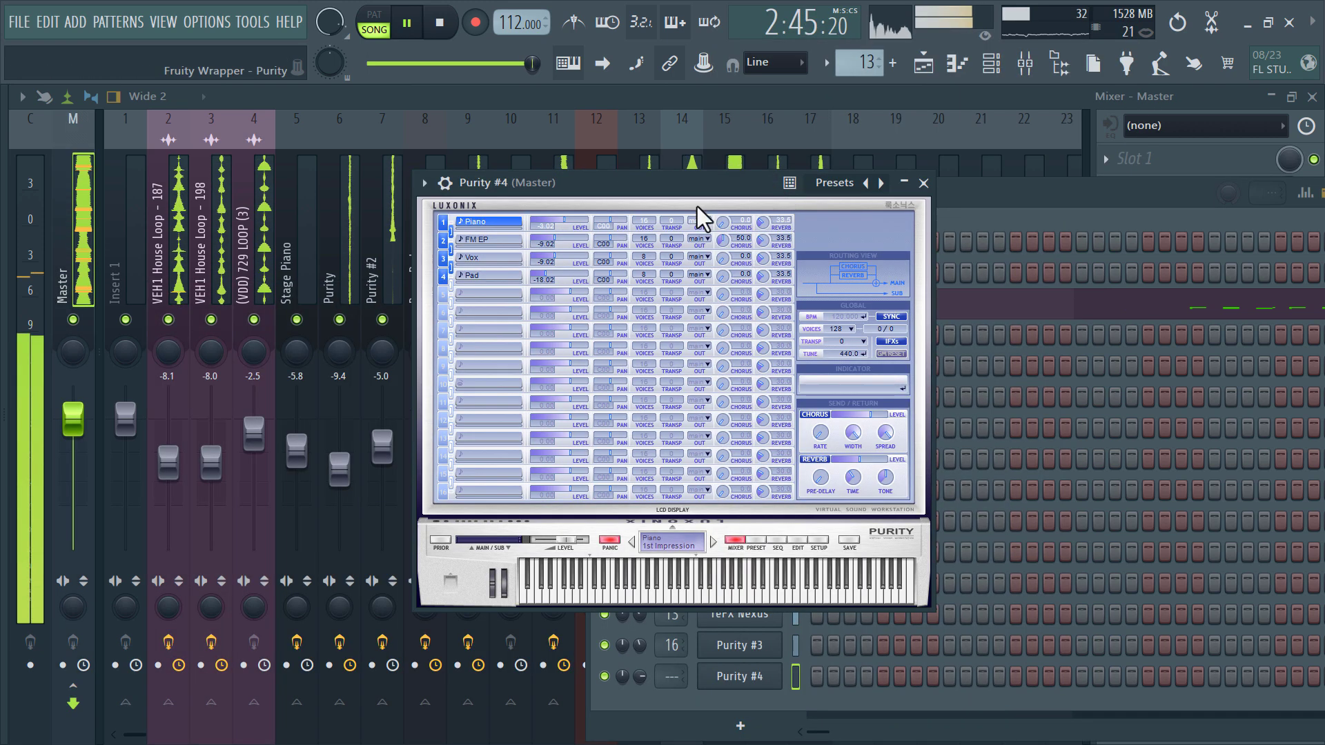
click(448, 184)
click(530, 221)
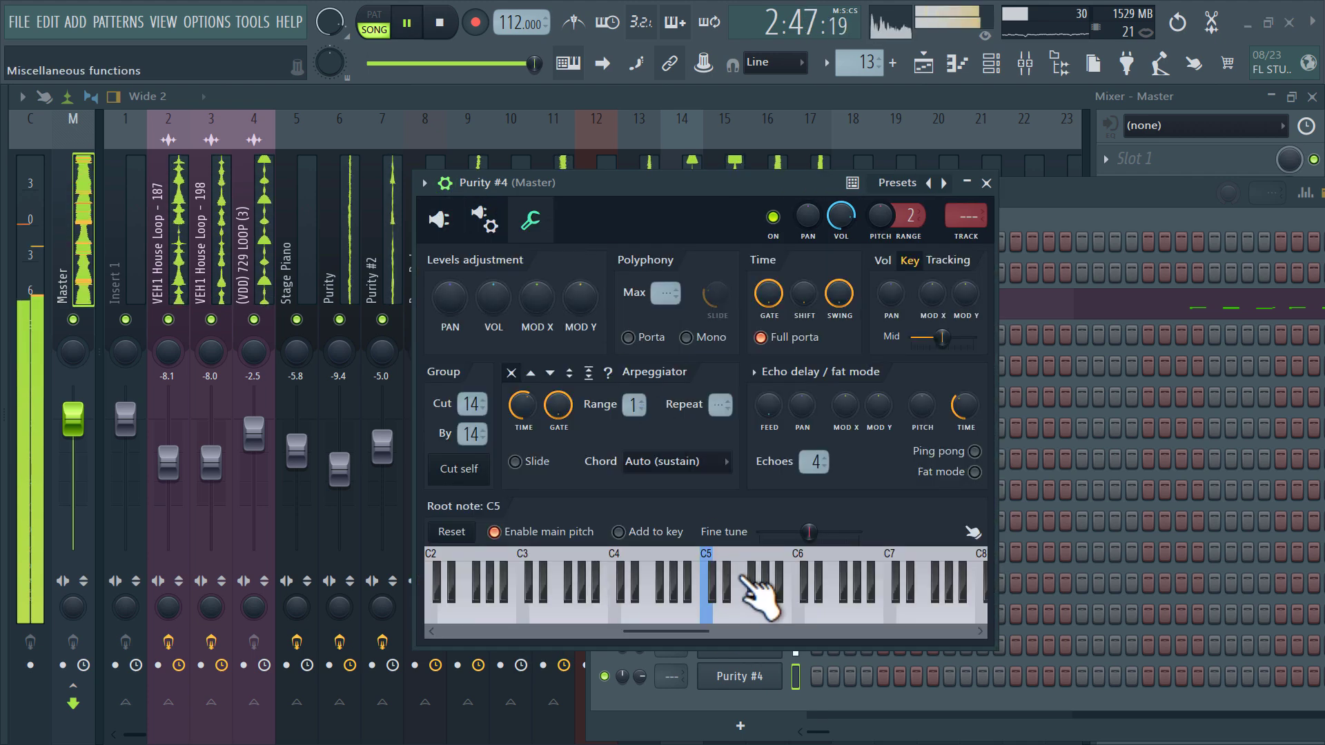
click(439, 220)
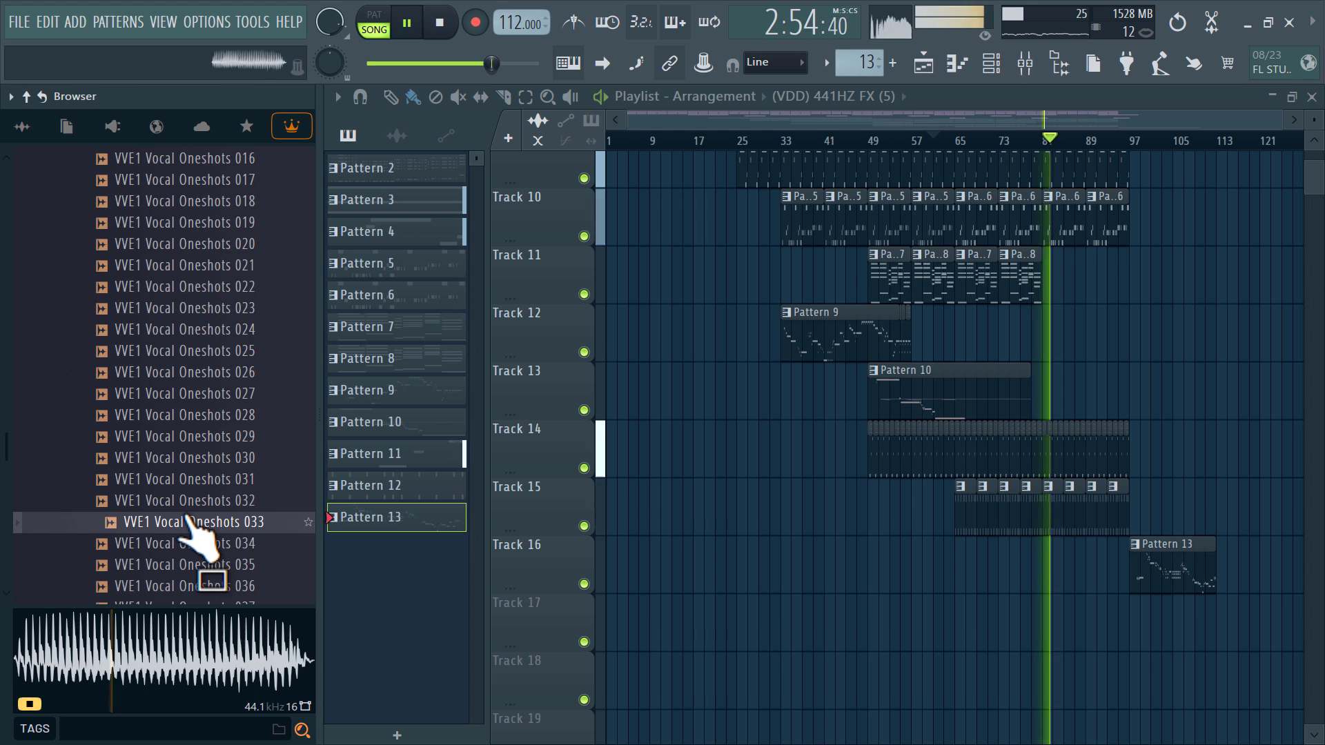
Audition the VVE1 vocal one-shots and load VVE1 Vocal Oneshots 036 into a new sampler channel
click(180, 542)
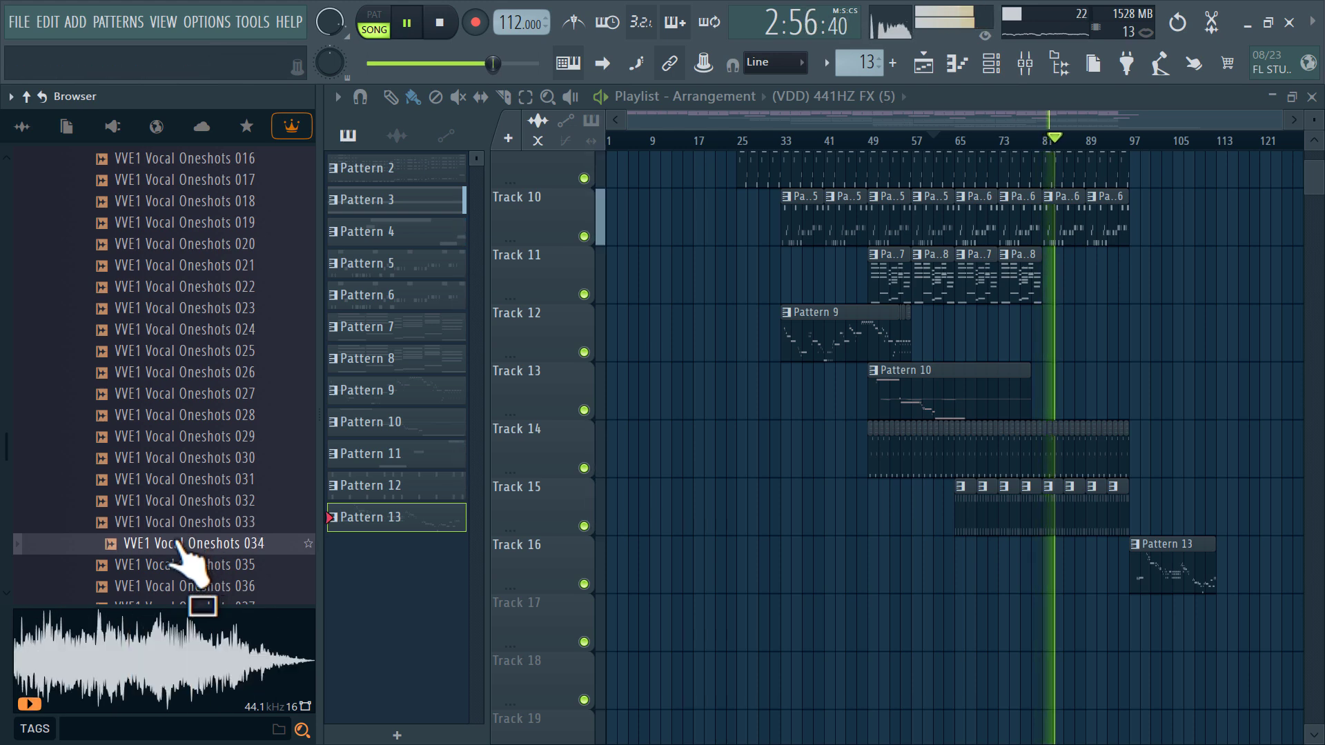
scroll(185, 531, down, 3)
click(181, 470)
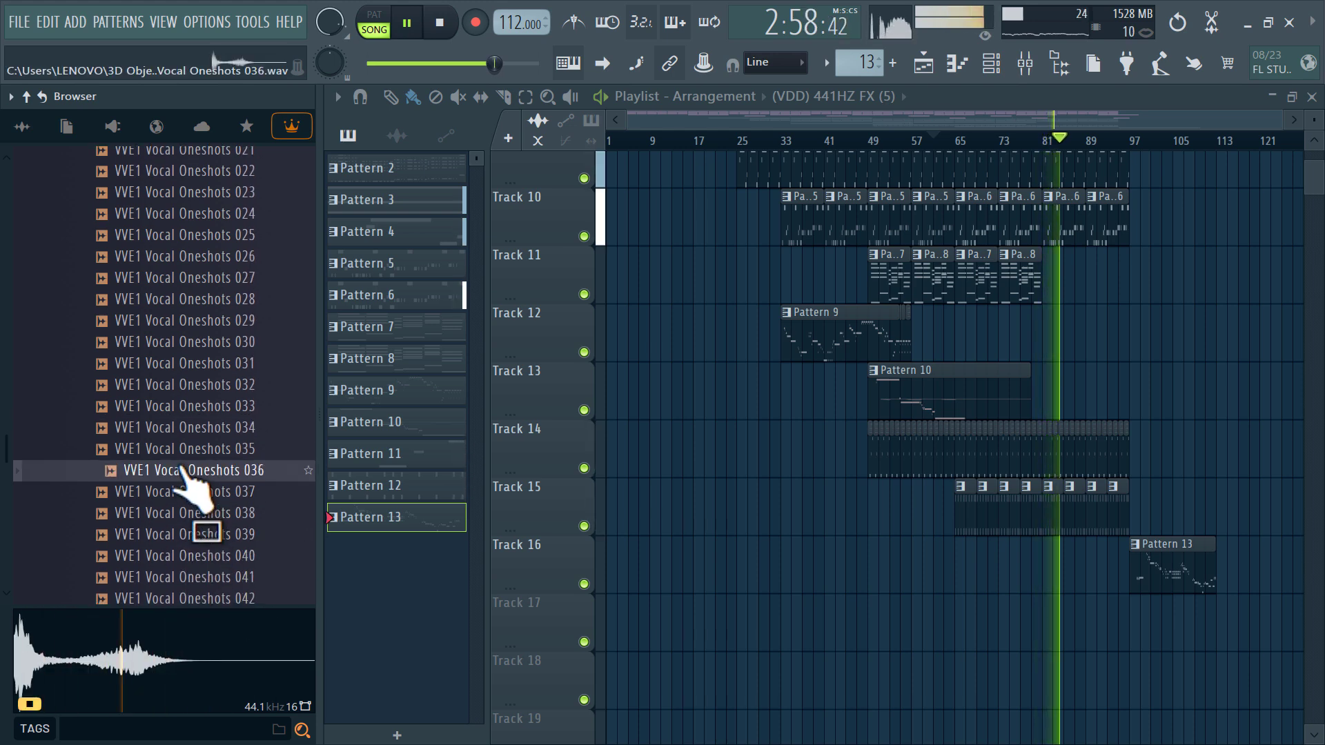
right_click(185, 475)
click(276, 369)
key(alt+F8)
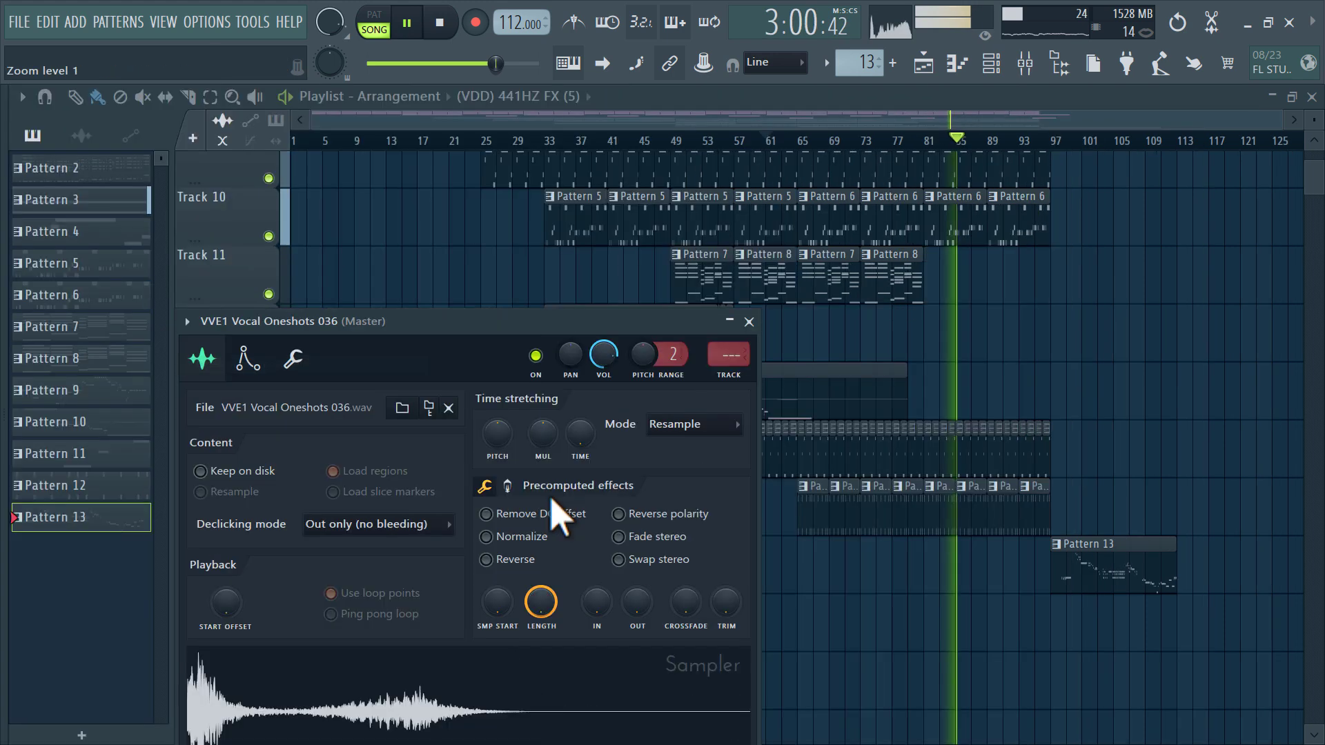
Select the empty Pattern 14 and paint it along Track 17 from bar 81 to bar 97
right_click(1097, 340)
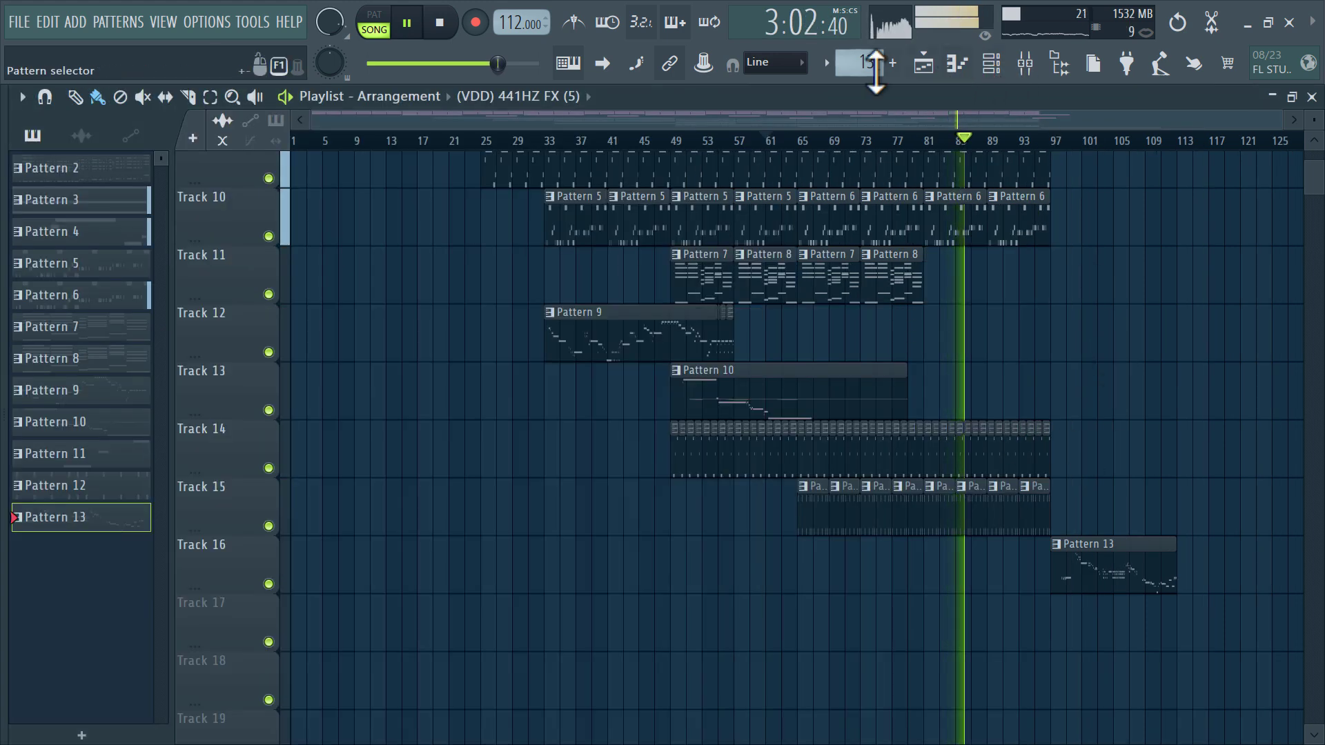
scroll(876, 71, up, 1)
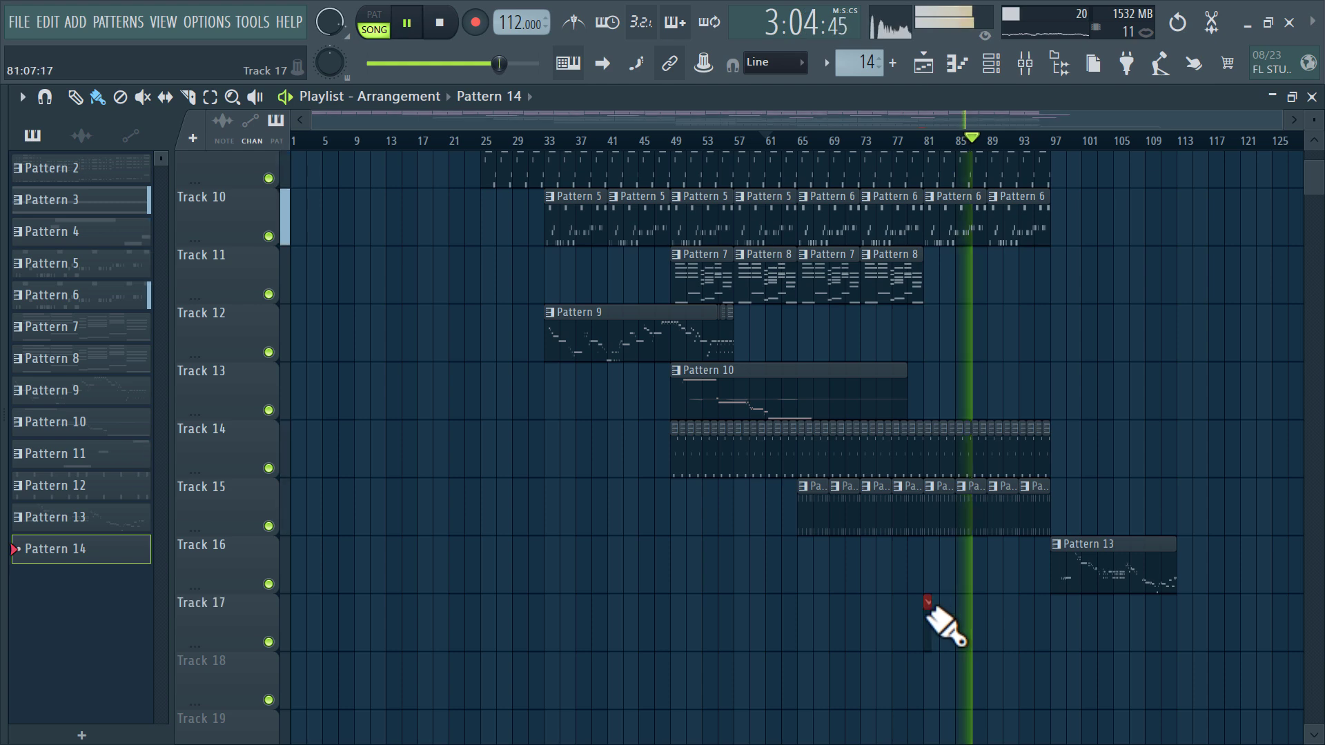
drag(927, 608, 1047, 612)
Program VVE1 Vocal Oneshots 036 hits on steps 3 and 11 of Pattern 14
key(F6)
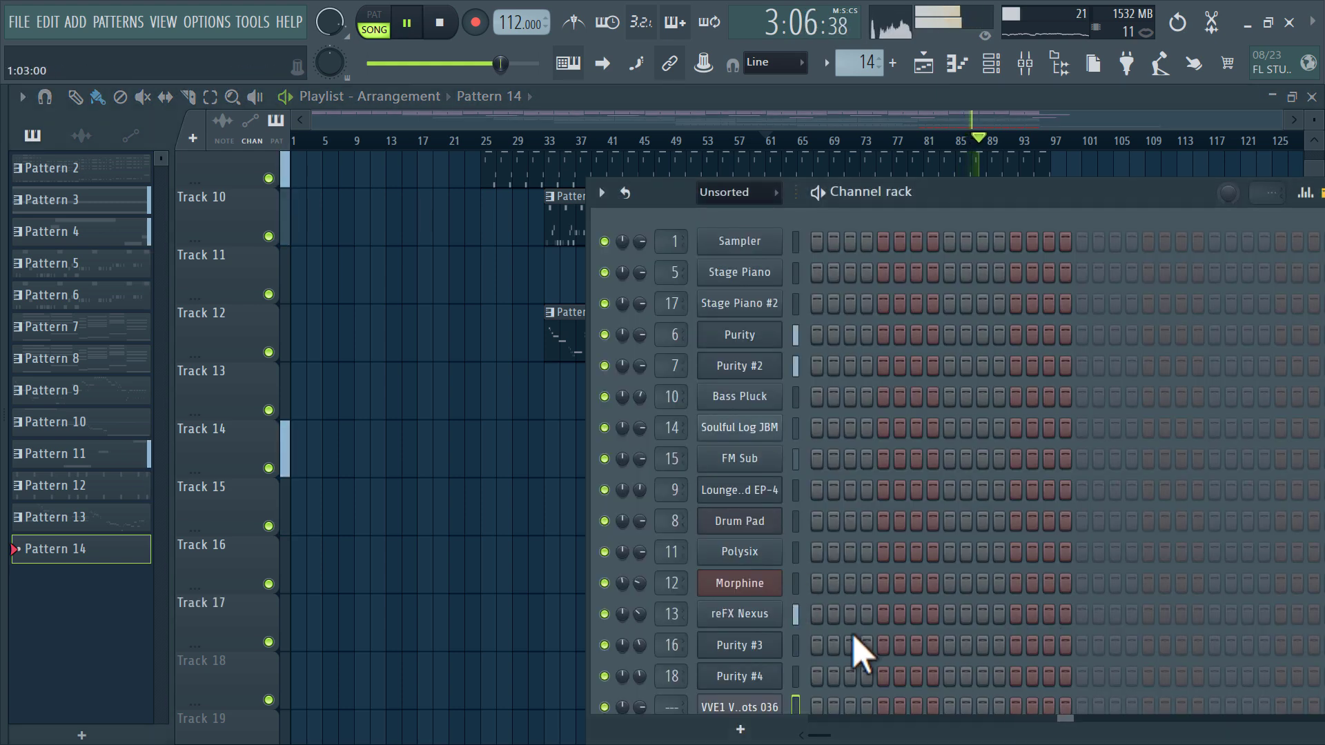
scroll(854, 636, down, 2)
drag(1067, 200, 813, 97)
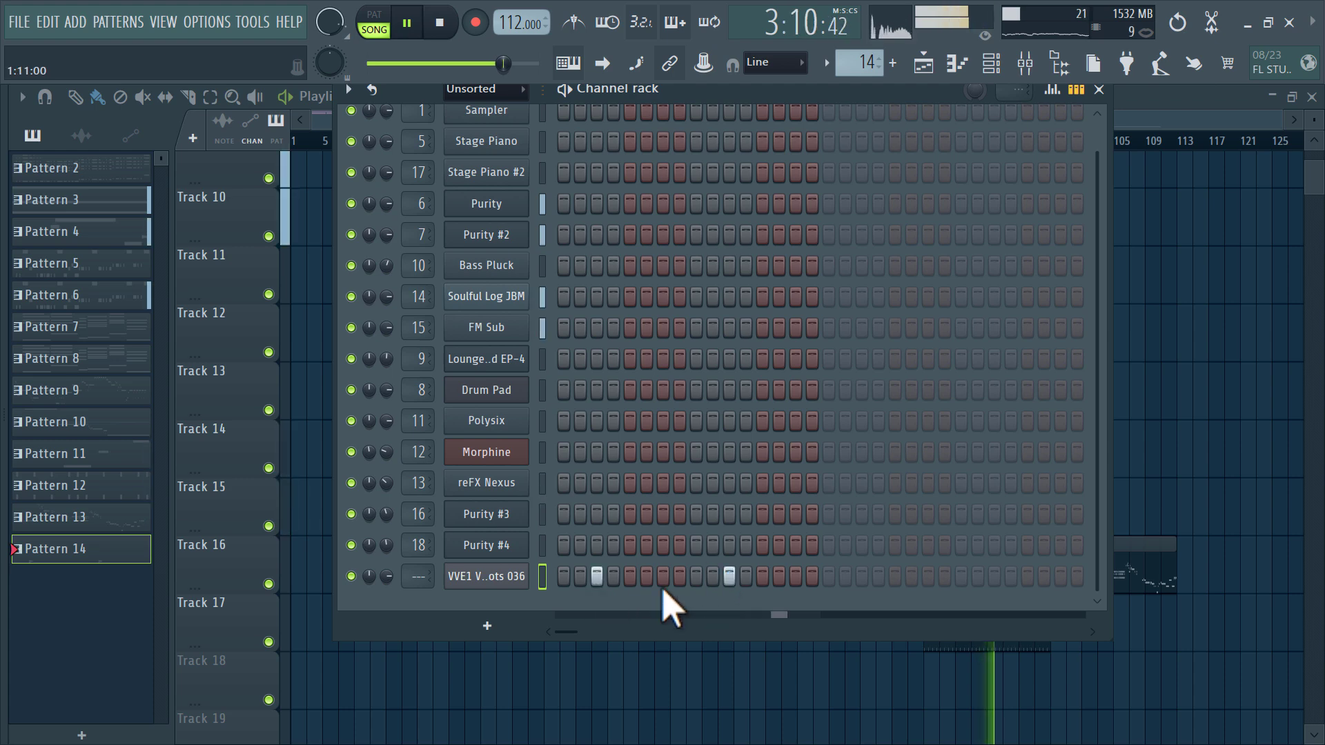
Route the VVE1 Vocal Oneshots 036 channel to mixer track 19 and lower its fader to -8.0 dB
click(509, 576)
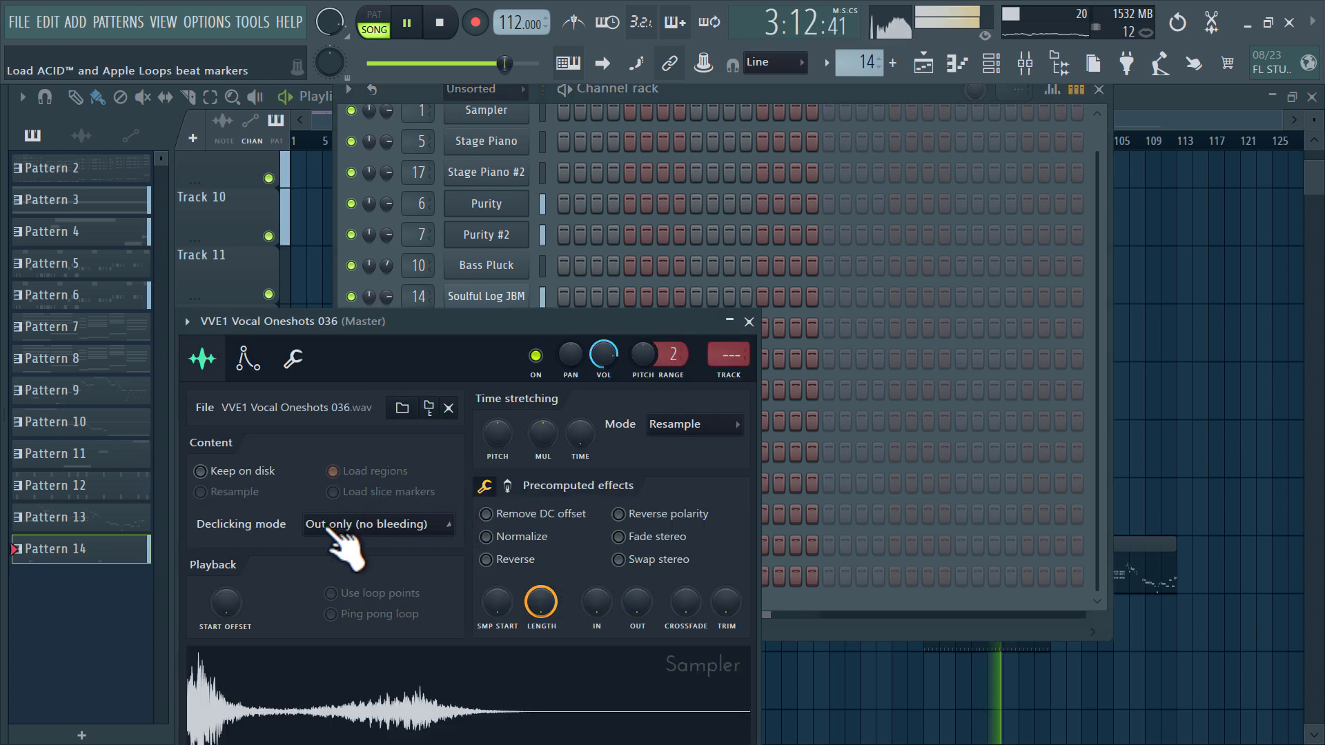
click(743, 377)
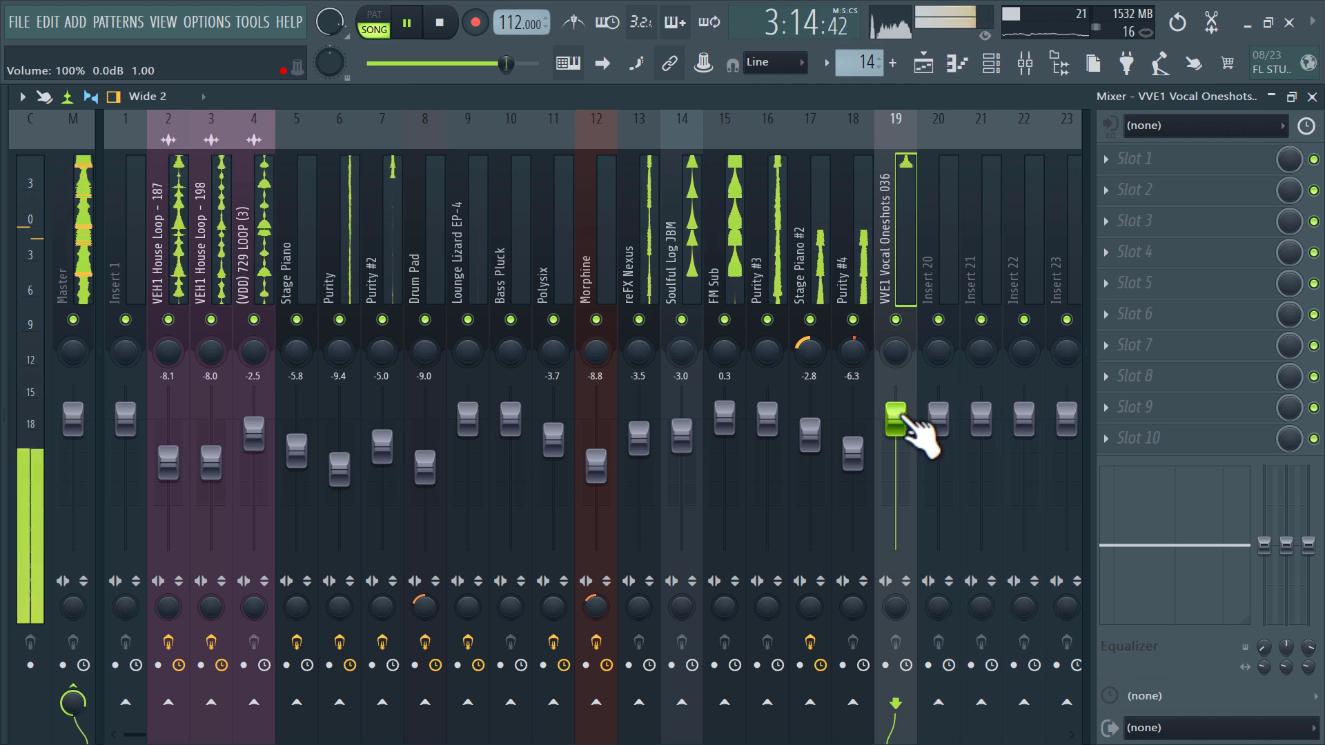
drag(896, 417, 896, 462)
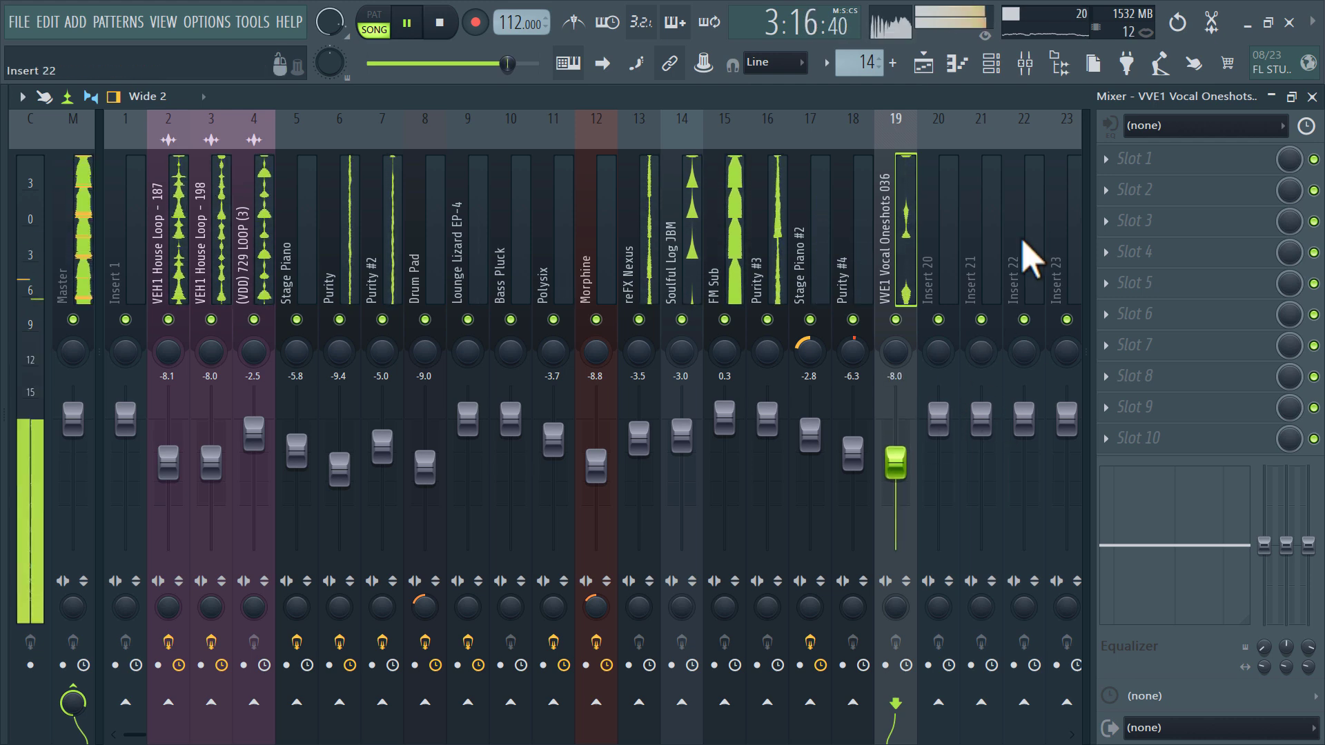
Make the Pattern 6 clip at bar 81 on Track 10 unique and replace the following Pattern 6 clip with the new Pattern 7
click(925, 64)
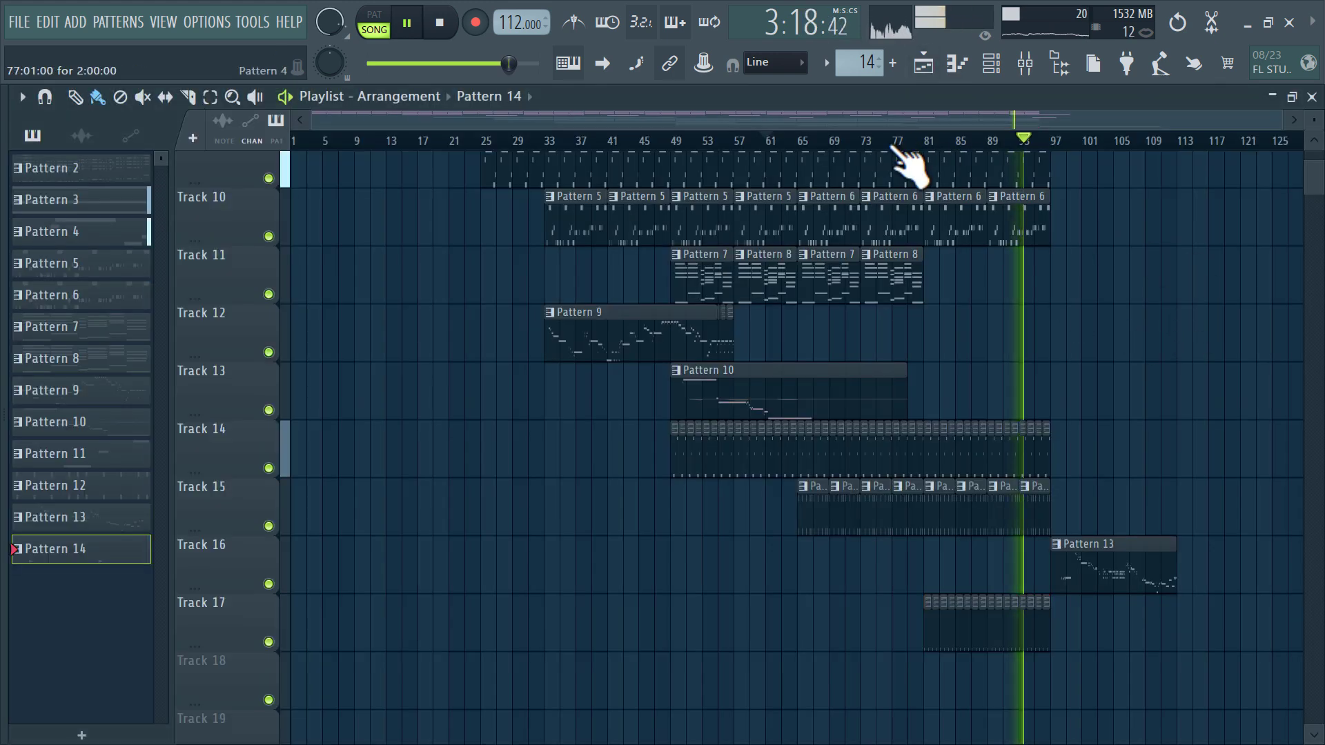
scroll(1049, 280, up, 1)
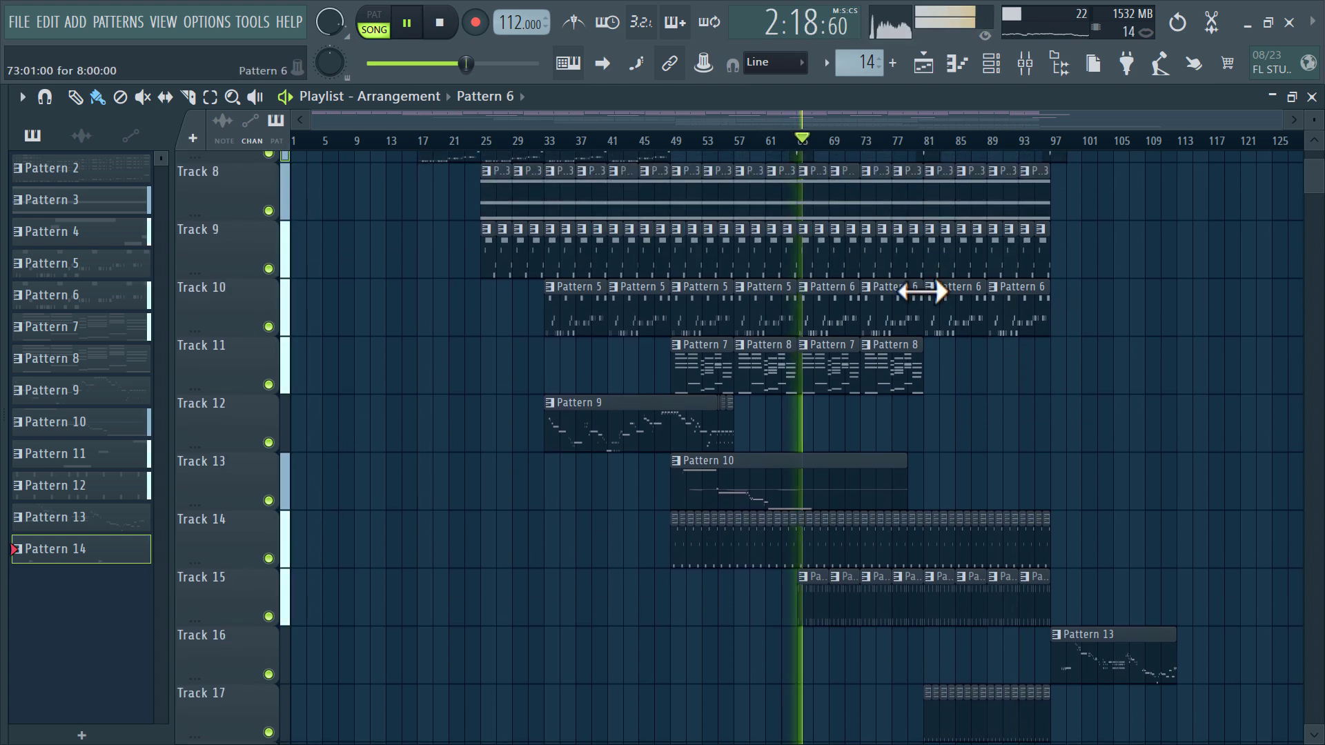
click(928, 287)
click(1007, 441)
right_click(1005, 289)
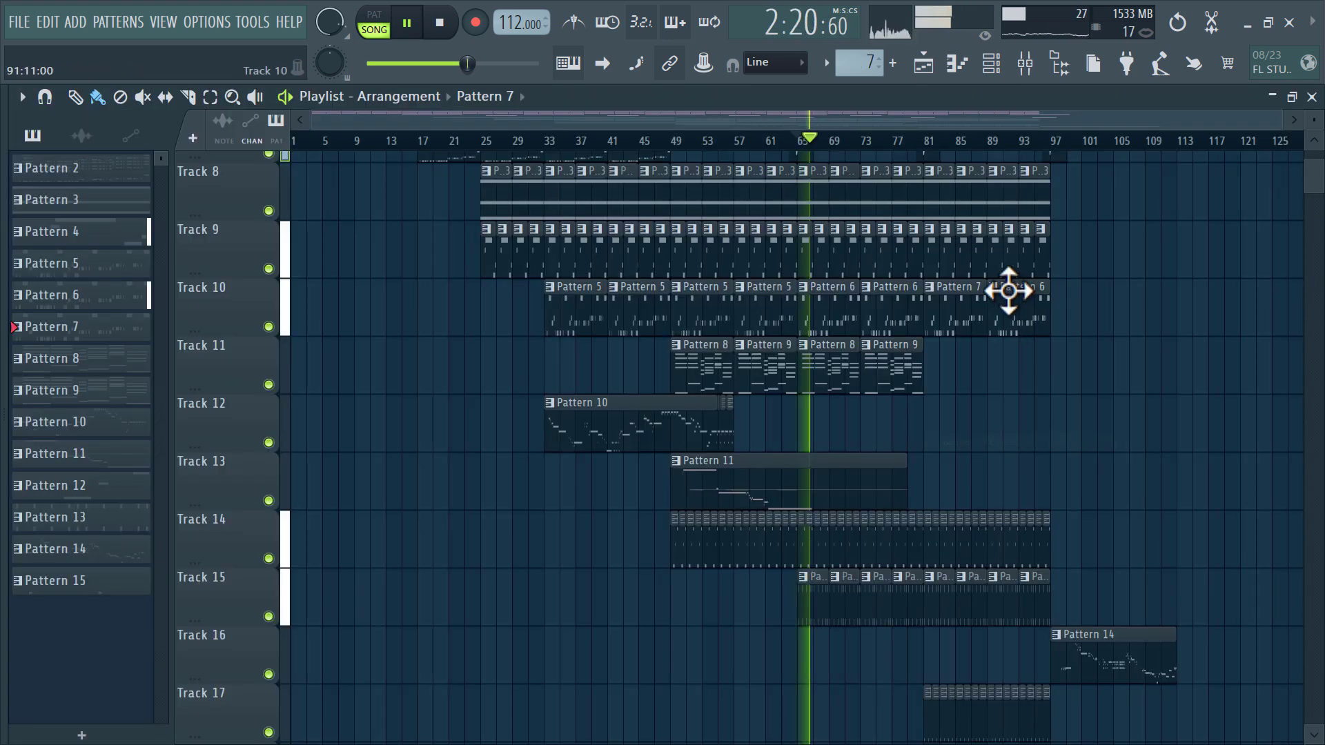
click(993, 314)
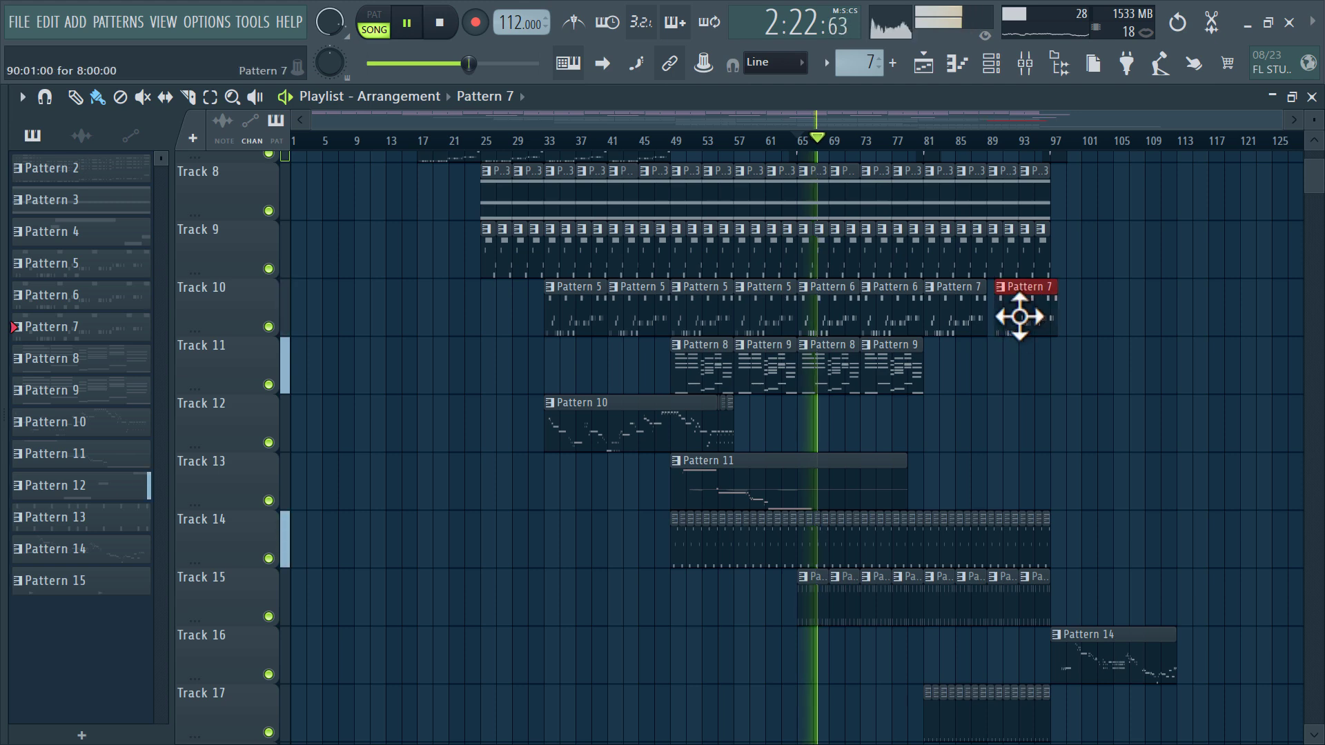
Open Pattern 7, copy its FM Sub notes and clone the FM Sub channel
double_click(1010, 316)
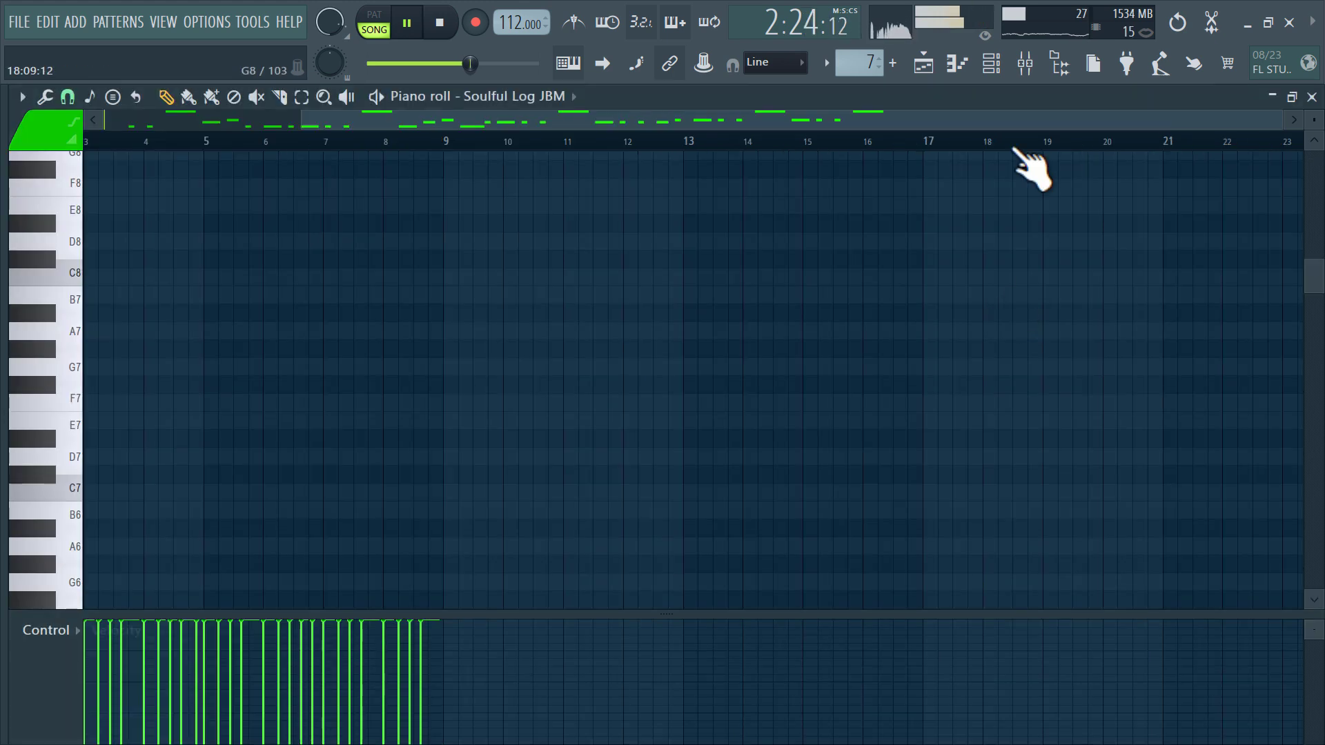
click(992, 63)
right_click(574, 314)
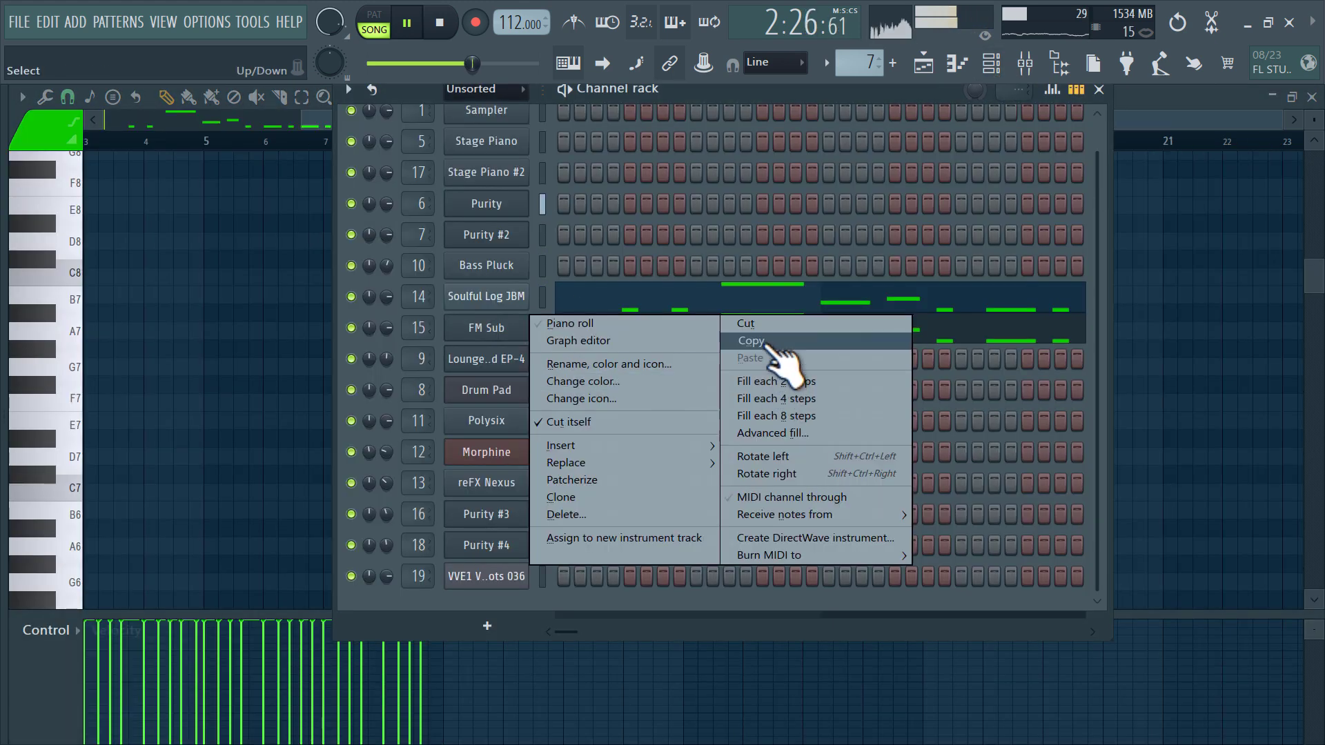
click(752, 341)
right_click(583, 317)
click(649, 497)
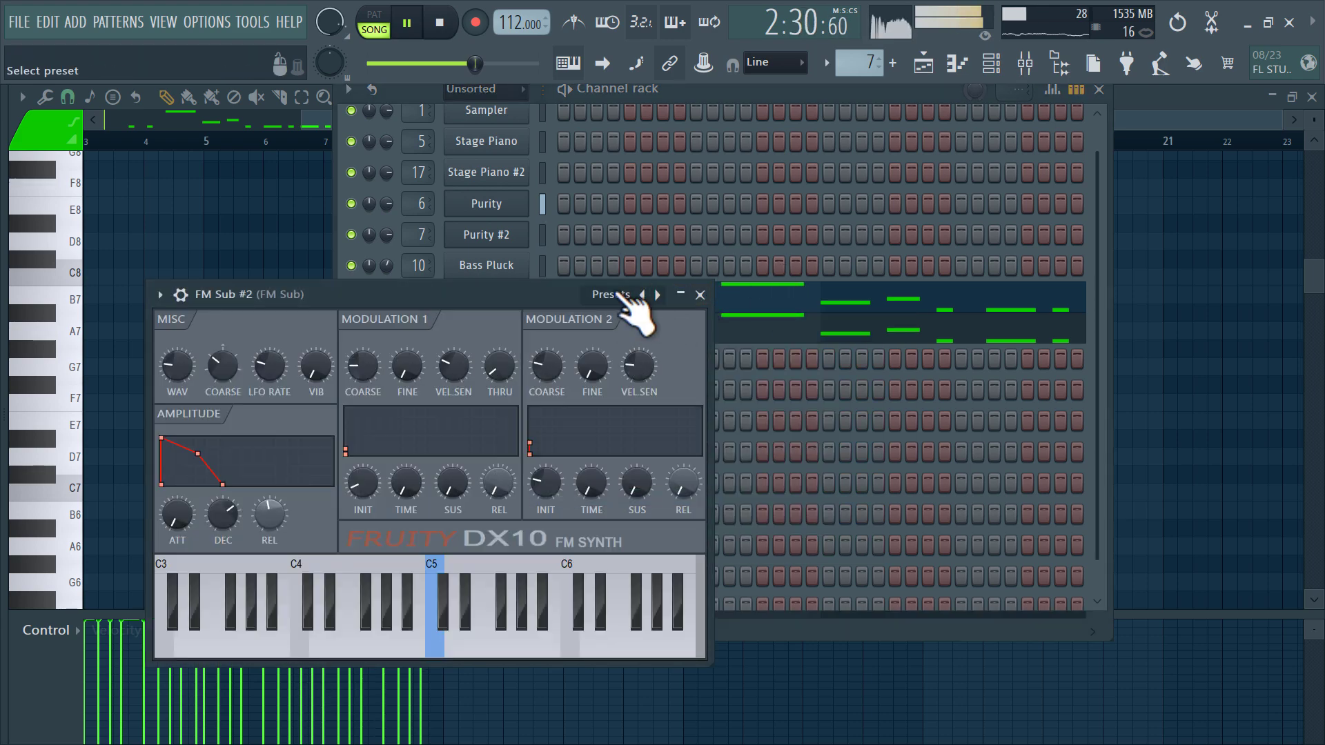
Load the Chunky Bass preset in the cloned Fruity DX10 channel and paste the copied FM Sub notes into it
click(623, 295)
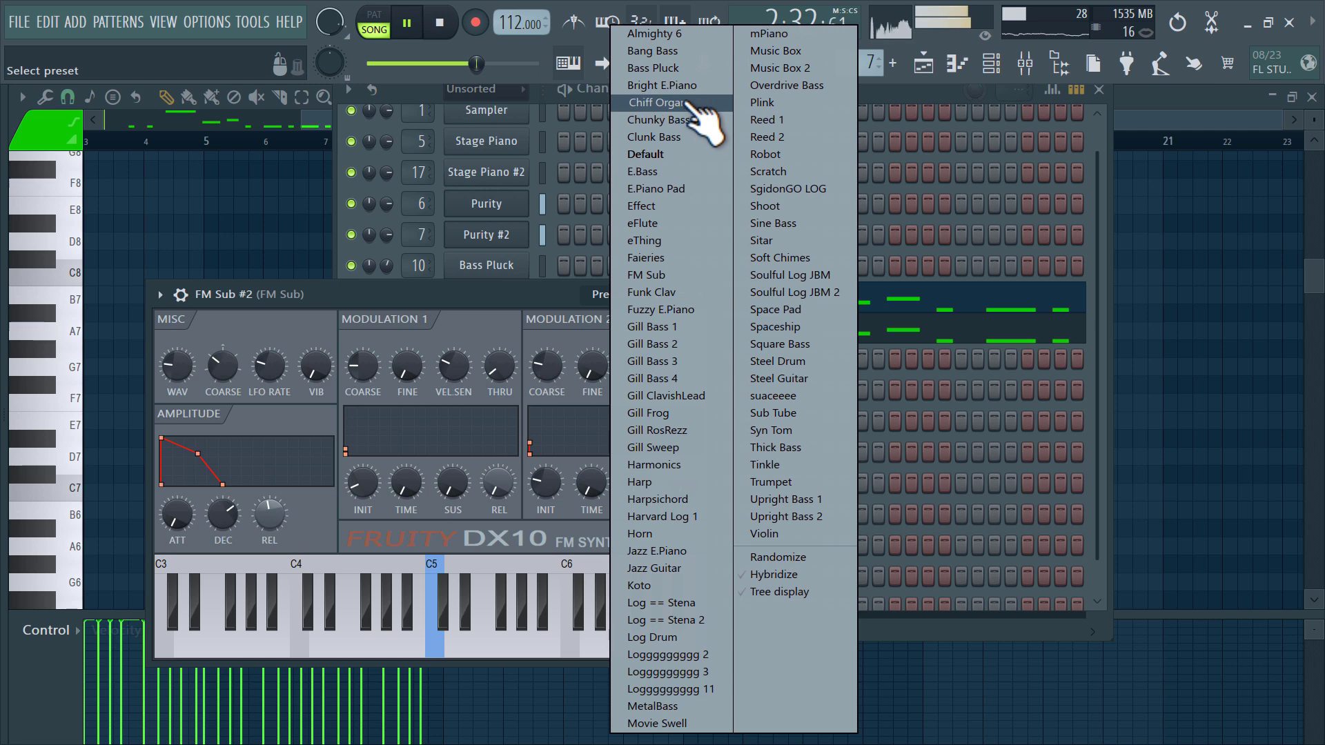
click(659, 120)
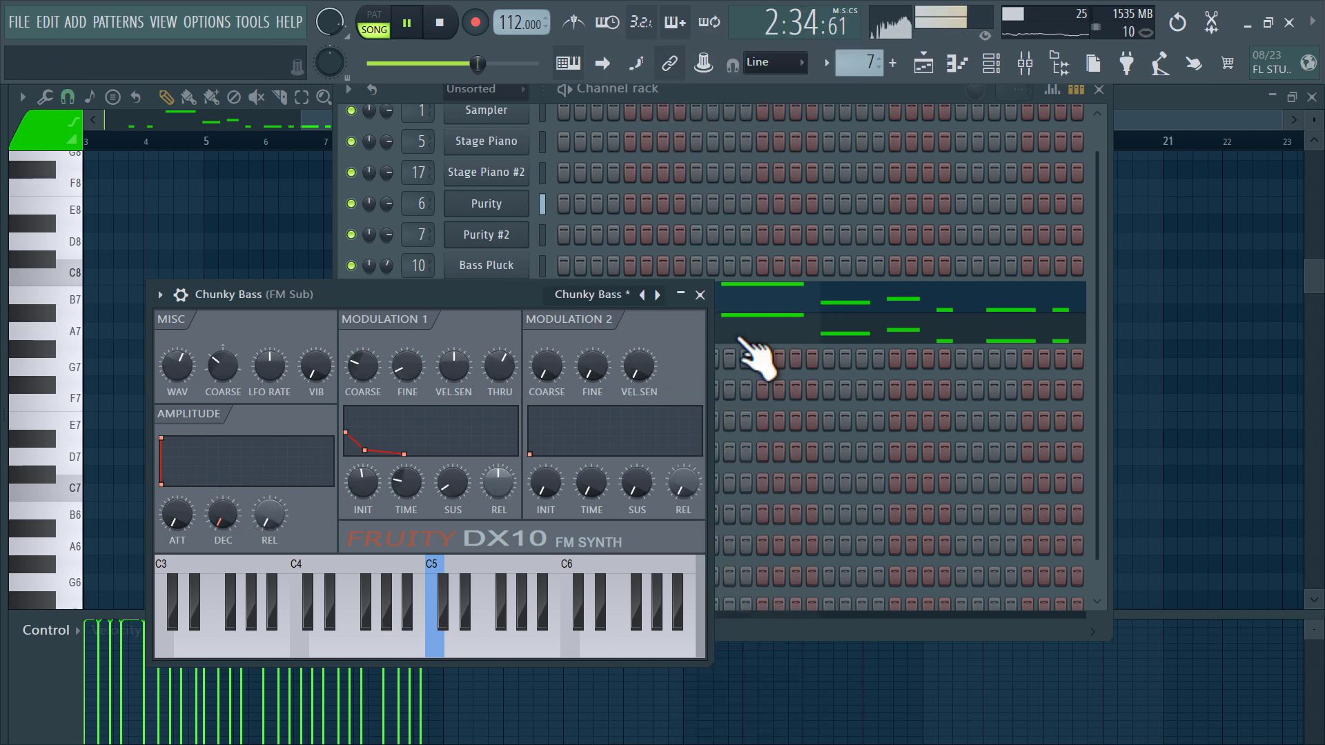
click(700, 295)
right_click(509, 355)
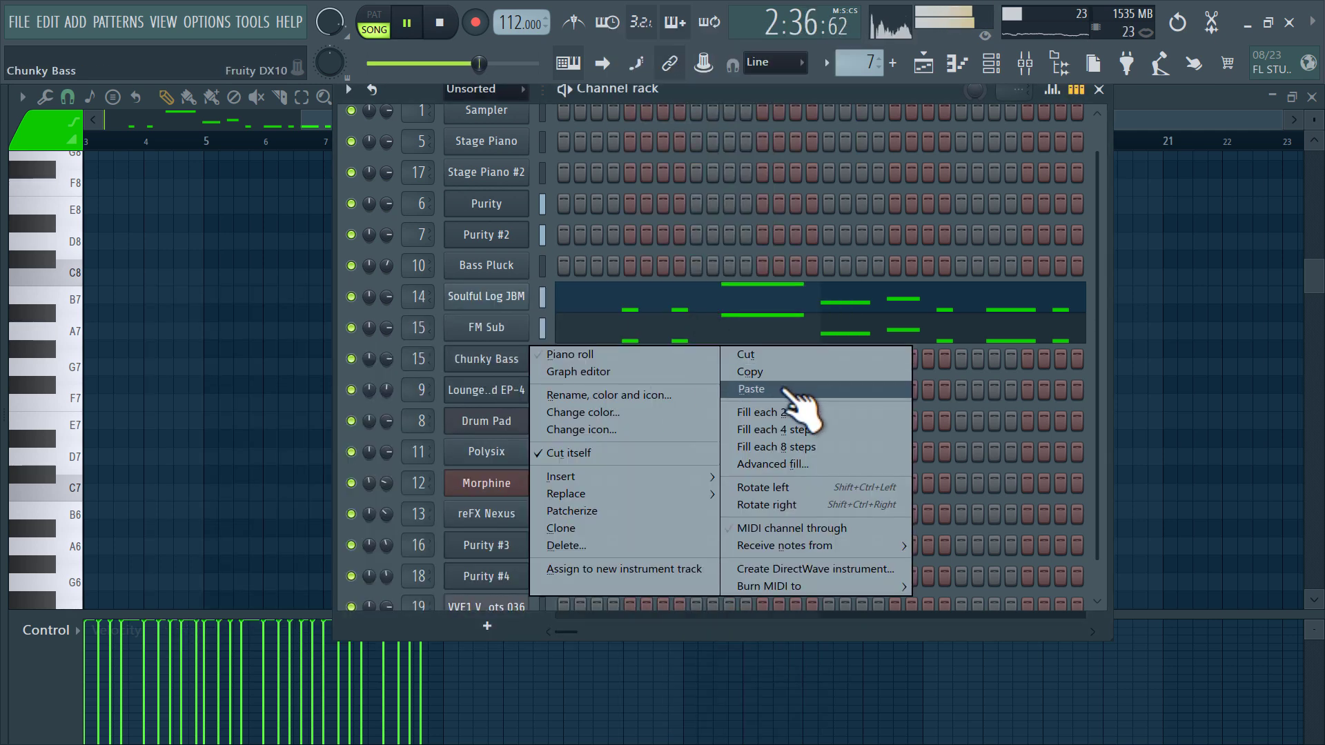
click(773, 385)
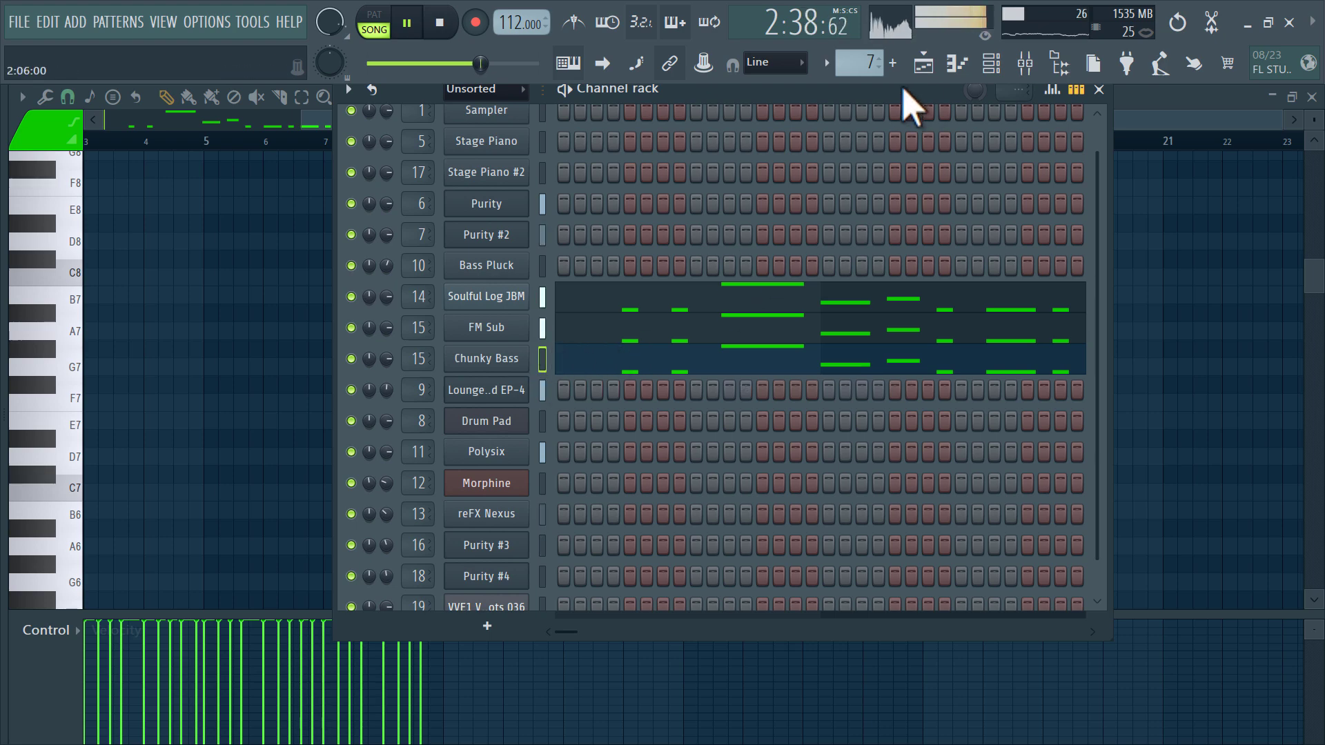
Audition the VVE1 Vocal Oneshots samples from 046 to 055 in the browser
click(924, 64)
scroll(1087, 483, down, 5)
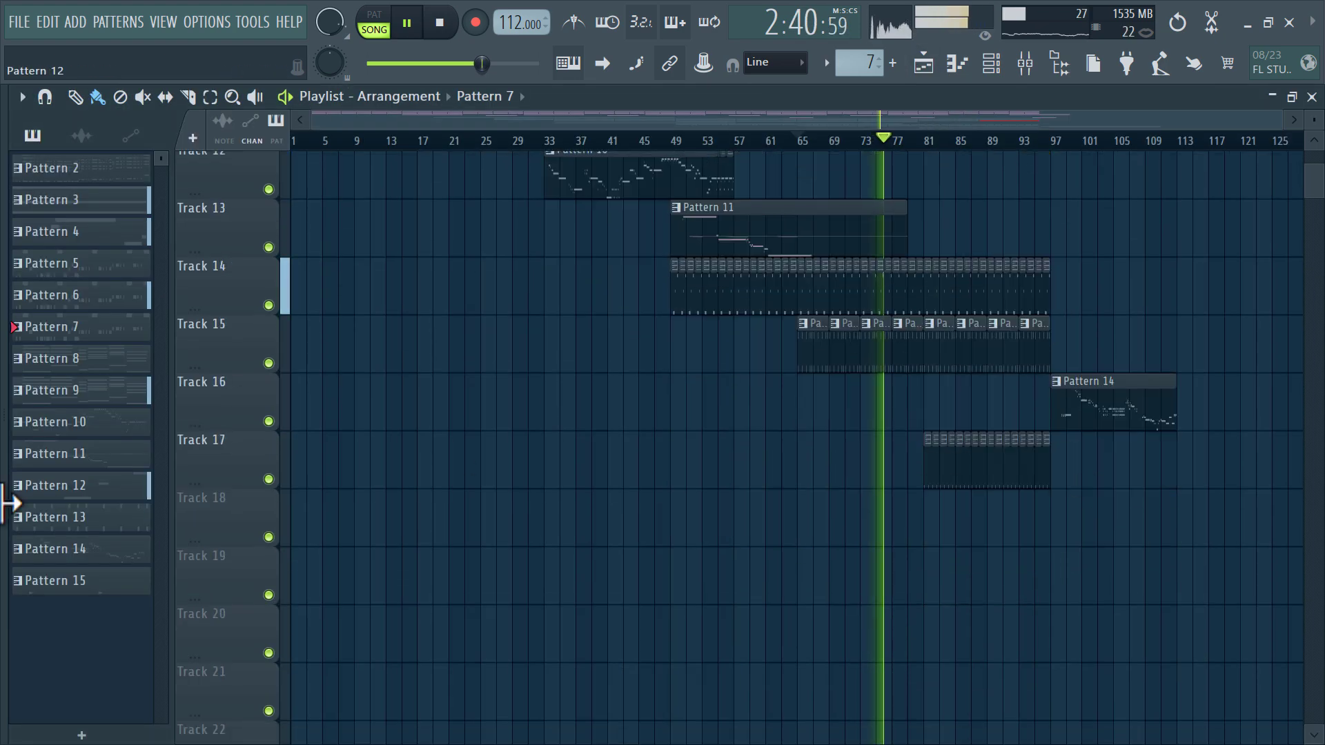
mouse_move(9, 503)
click(195, 381)
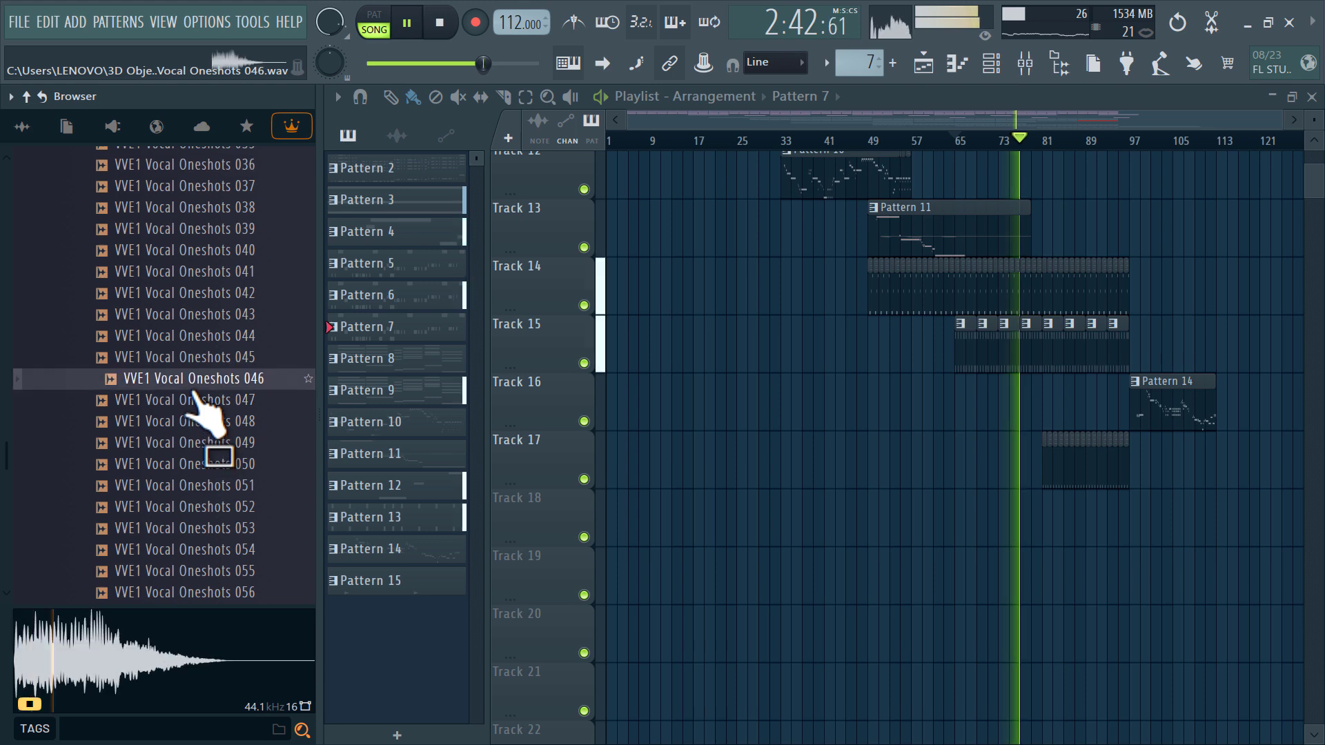
click(191, 401)
click(185, 421)
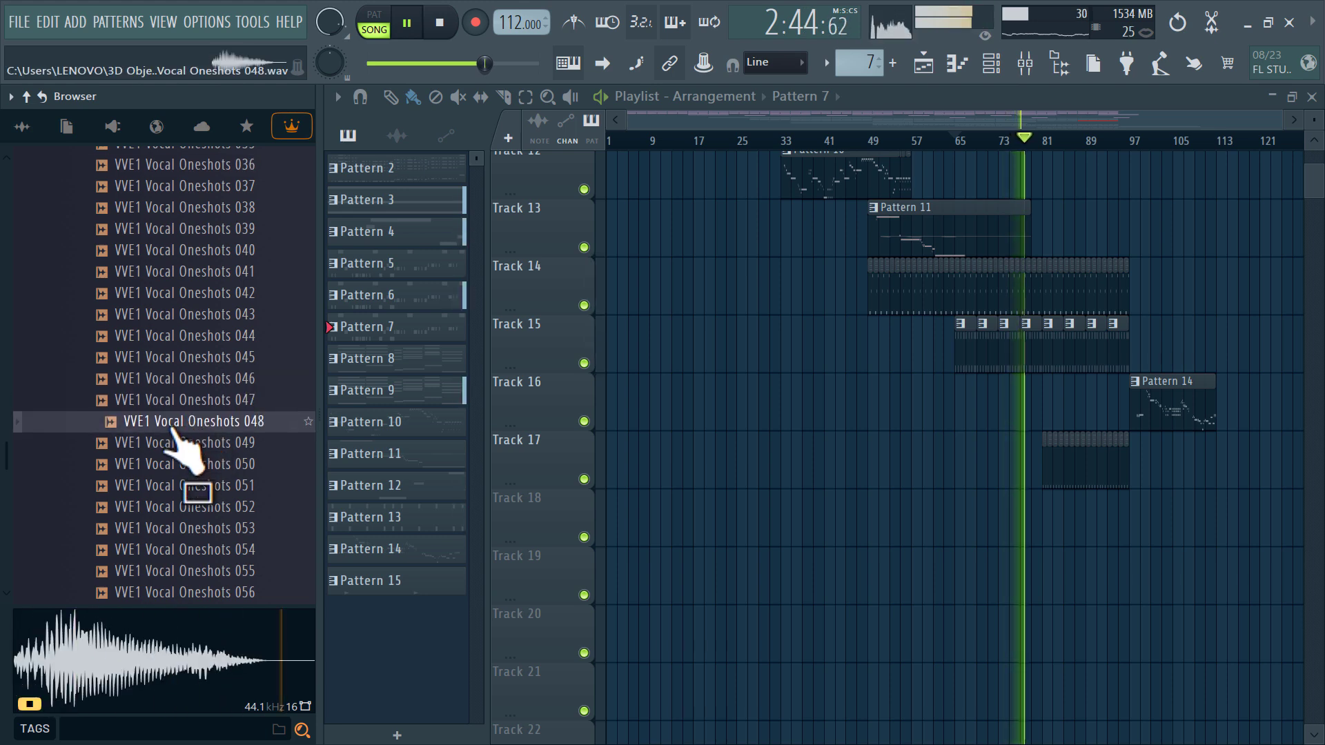
click(173, 442)
click(171, 467)
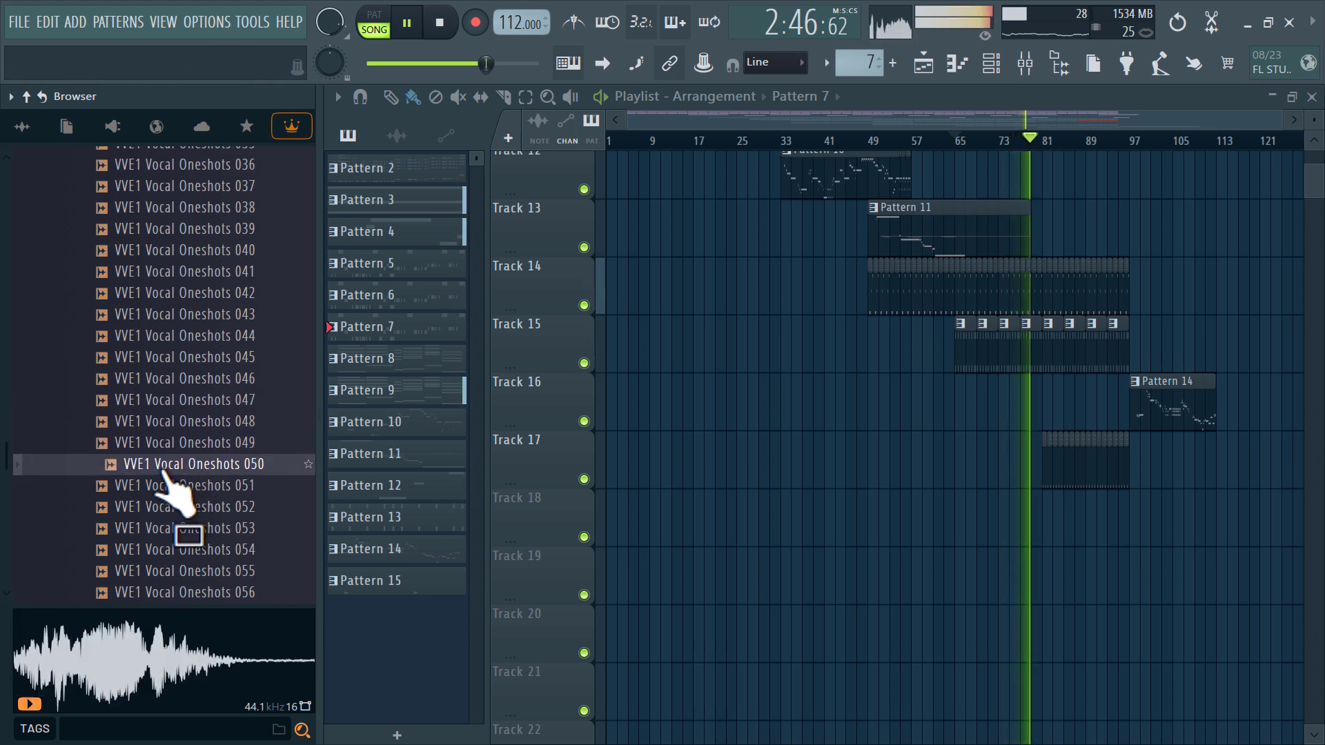
click(164, 487)
scroll(163, 497, down, 3)
click(192, 414)
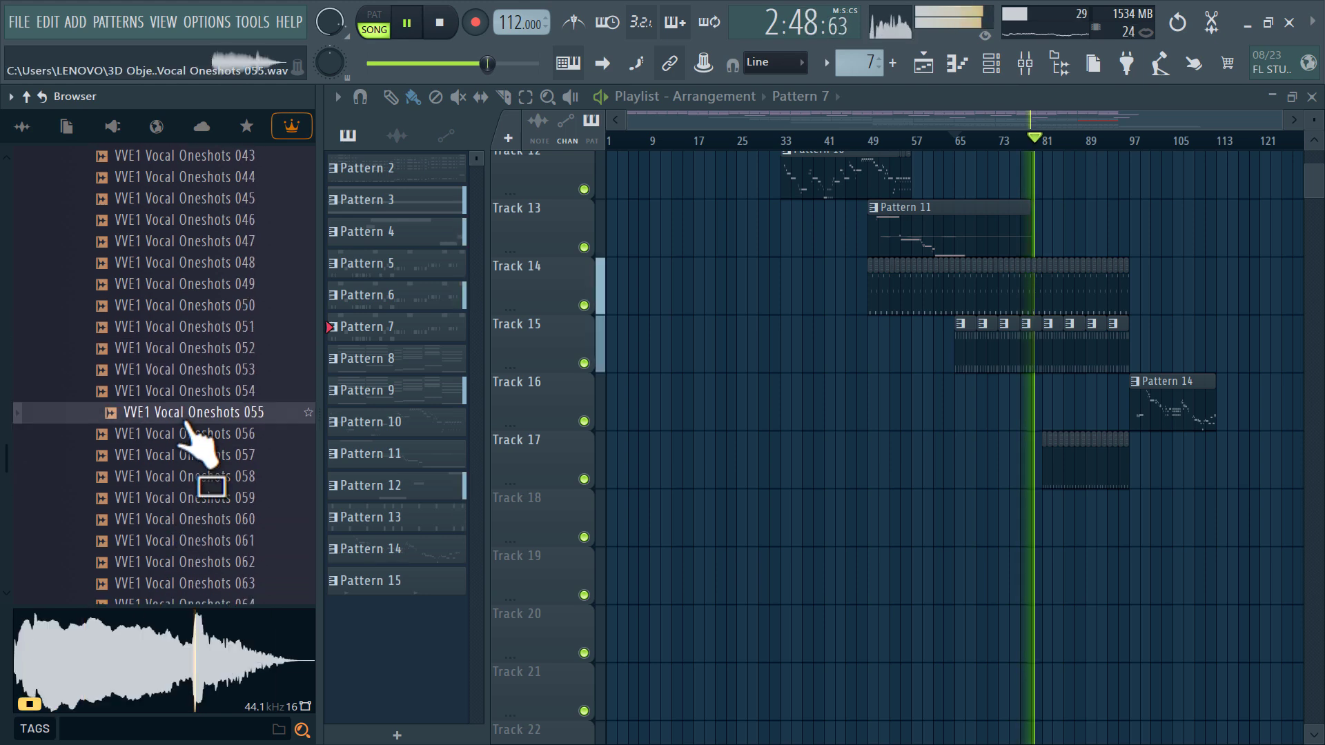
scroll(200, 488, down, 5)
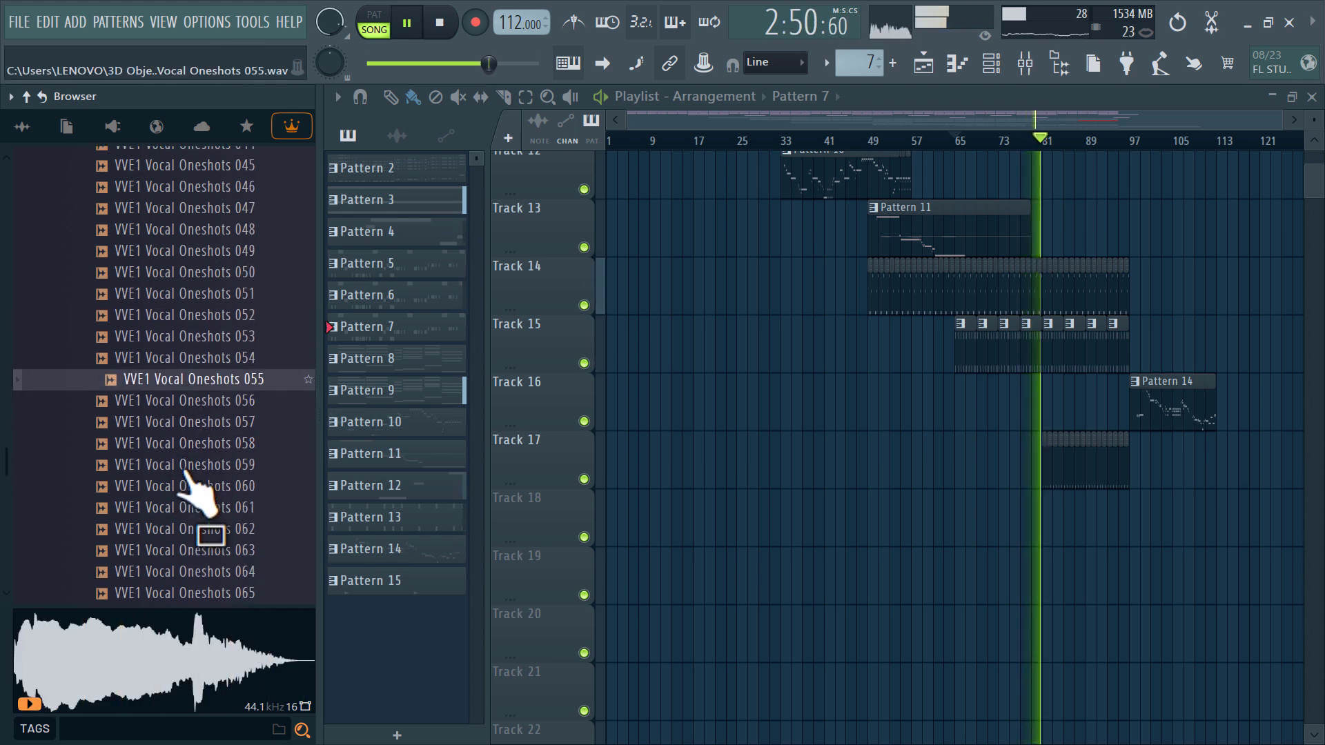
Load the VVE1 Vocal Oneshots 067 sample into a new channel
click(219, 401)
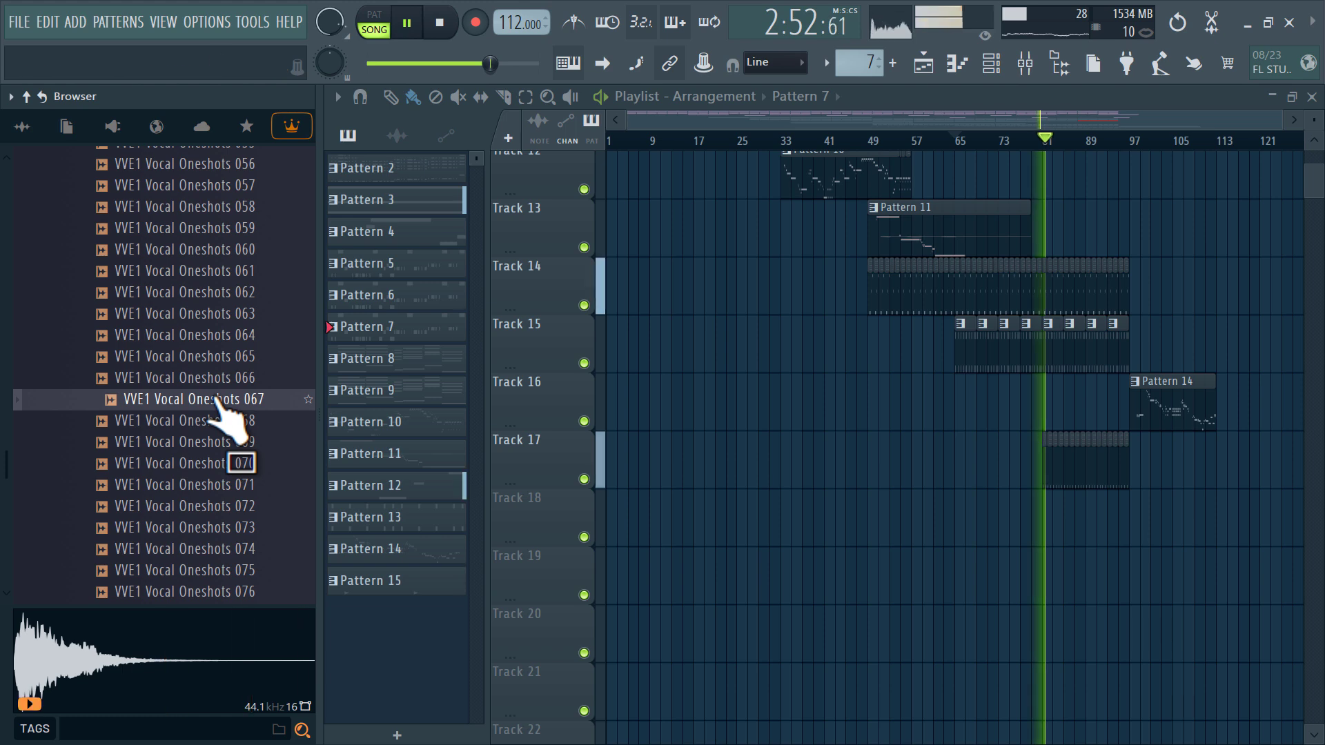
right_click(219, 401)
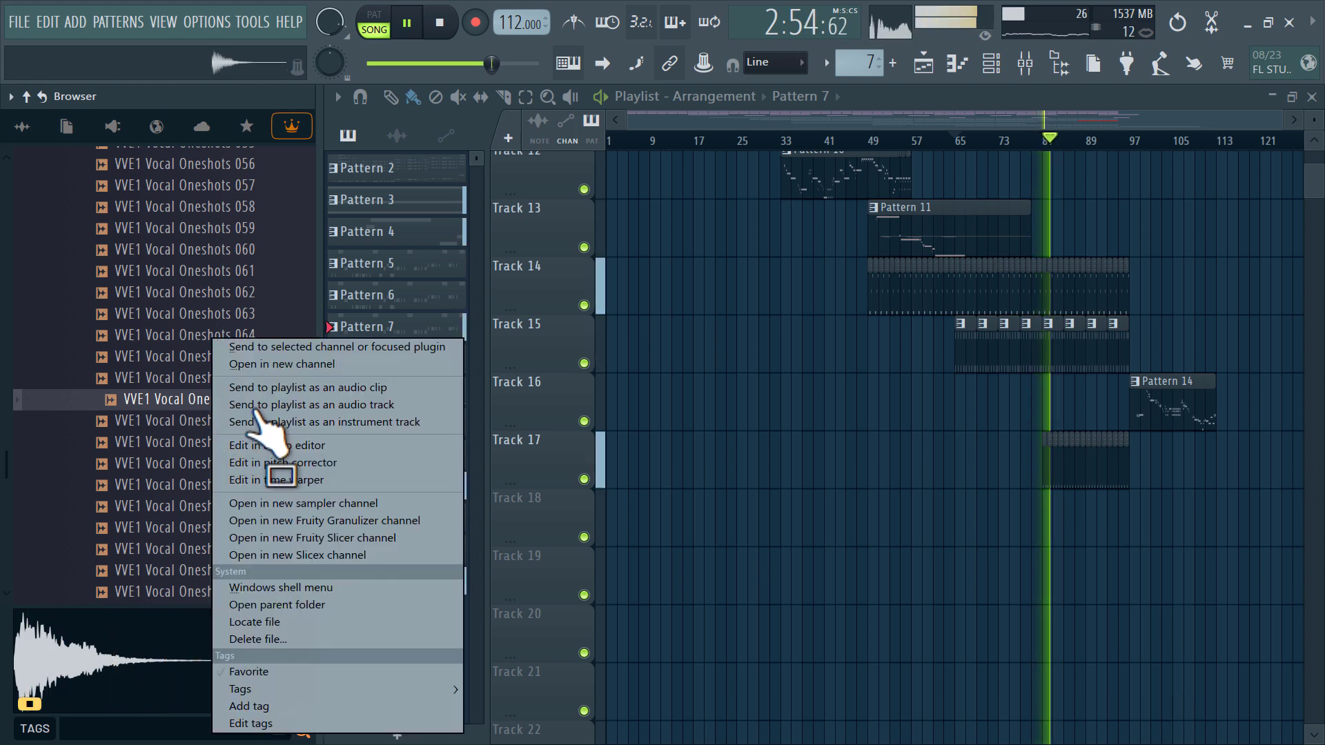
click(304, 364)
Create a new pattern and paint its clips along Track 18 from about bar 64 to bar 97
click(1165, 533)
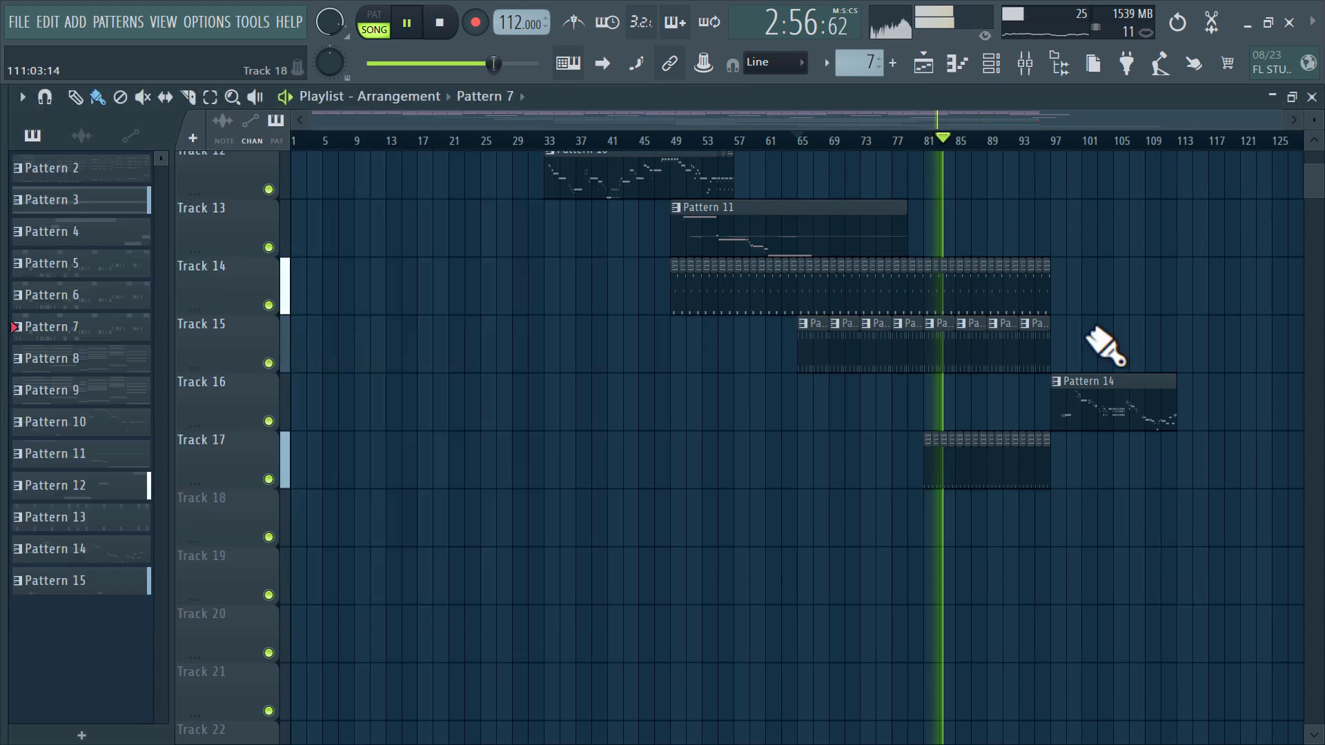
key(F4)
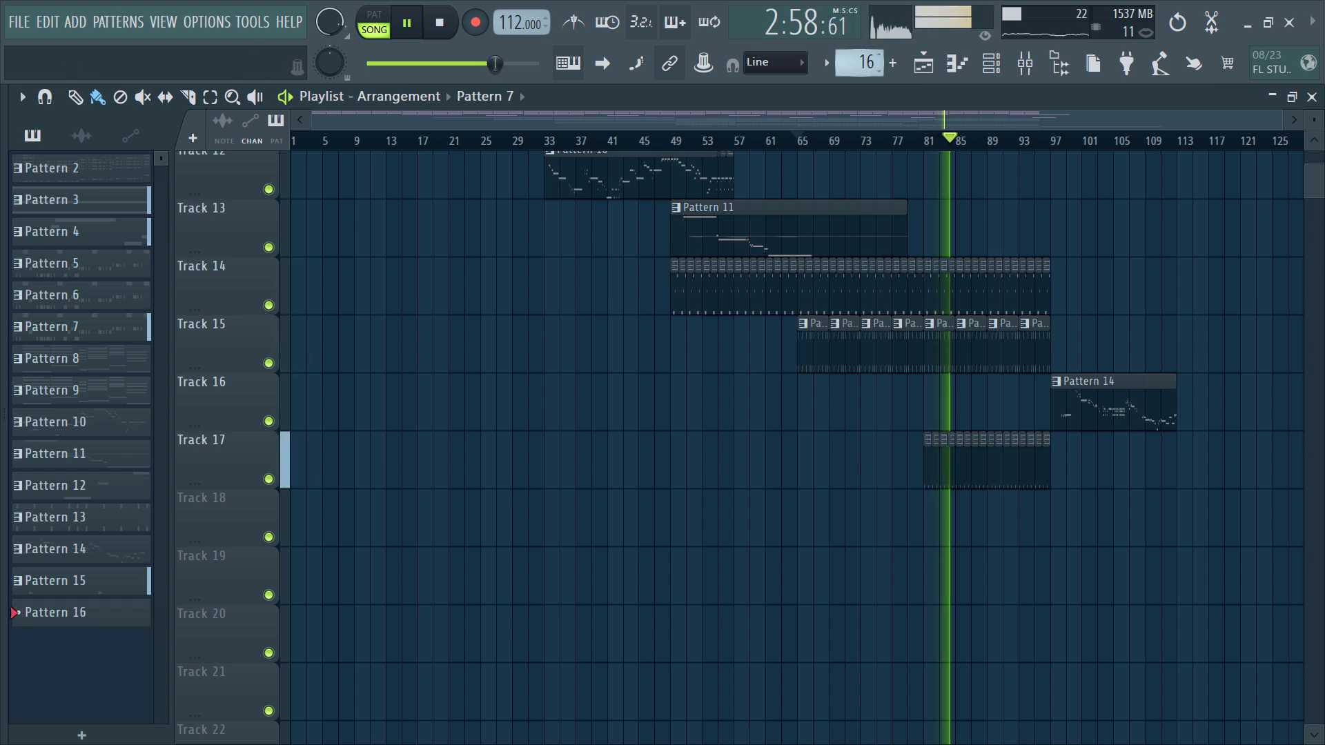
drag(800, 534, 1035, 542)
Place VVE1 Vocal Oneshots 067 hits on steps 3 and 11 of Pattern 18
key(F6)
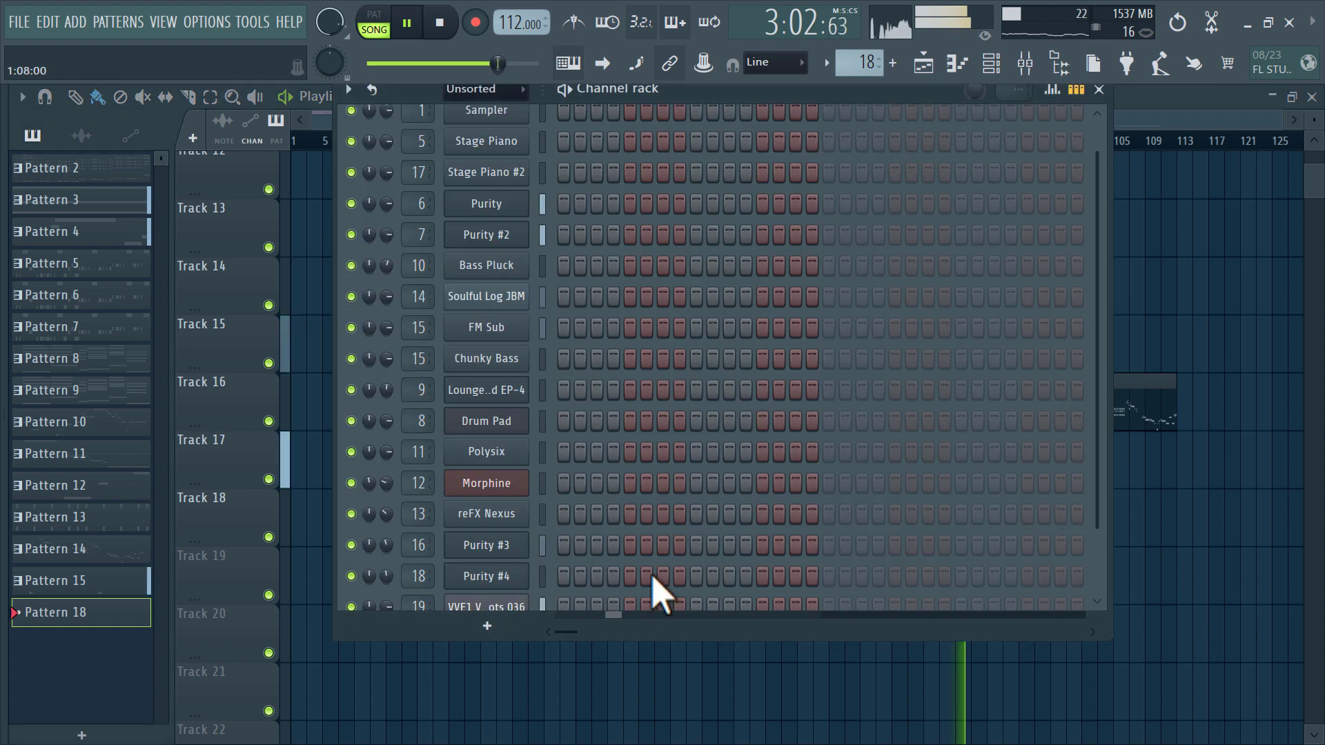
scroll(683, 576, down, 2)
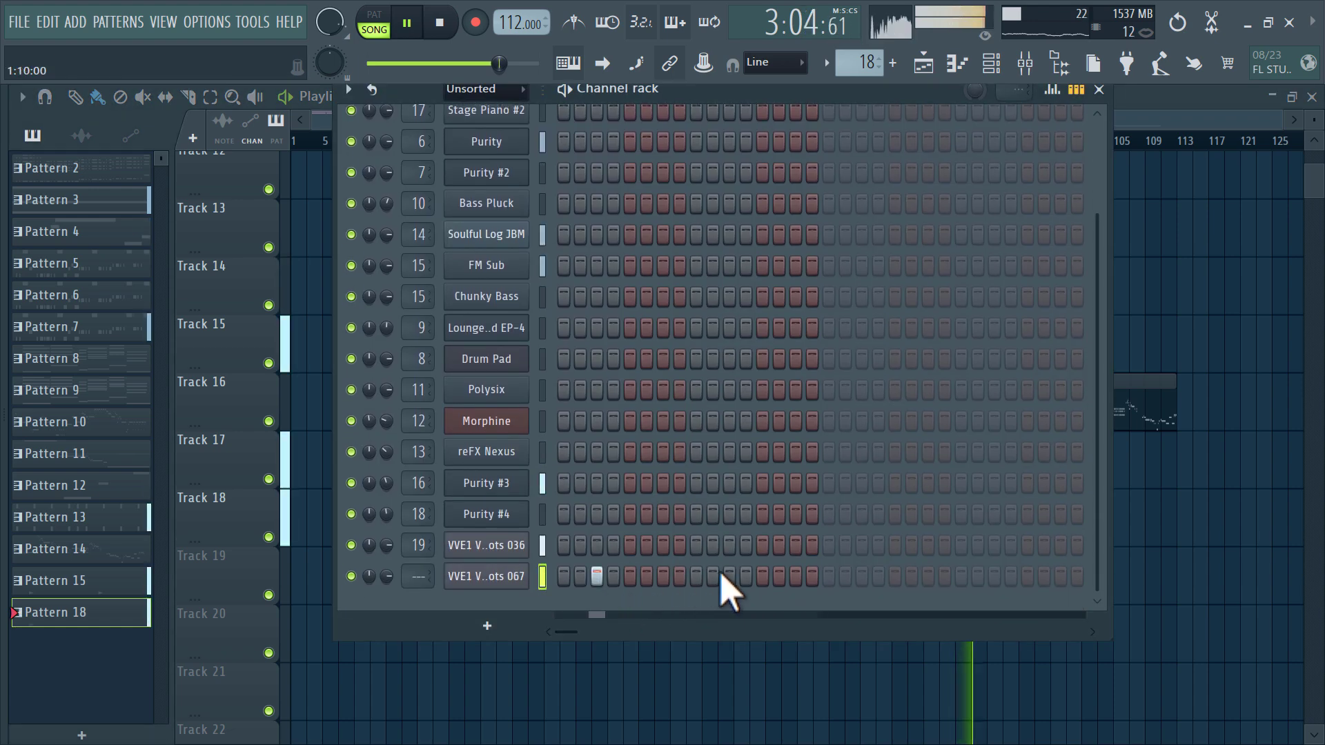
Lower the VVE1 Vocal Oneshots 067 channel volume to 33% and turn down its time-stretching pitch
drag(387, 576, 387, 585)
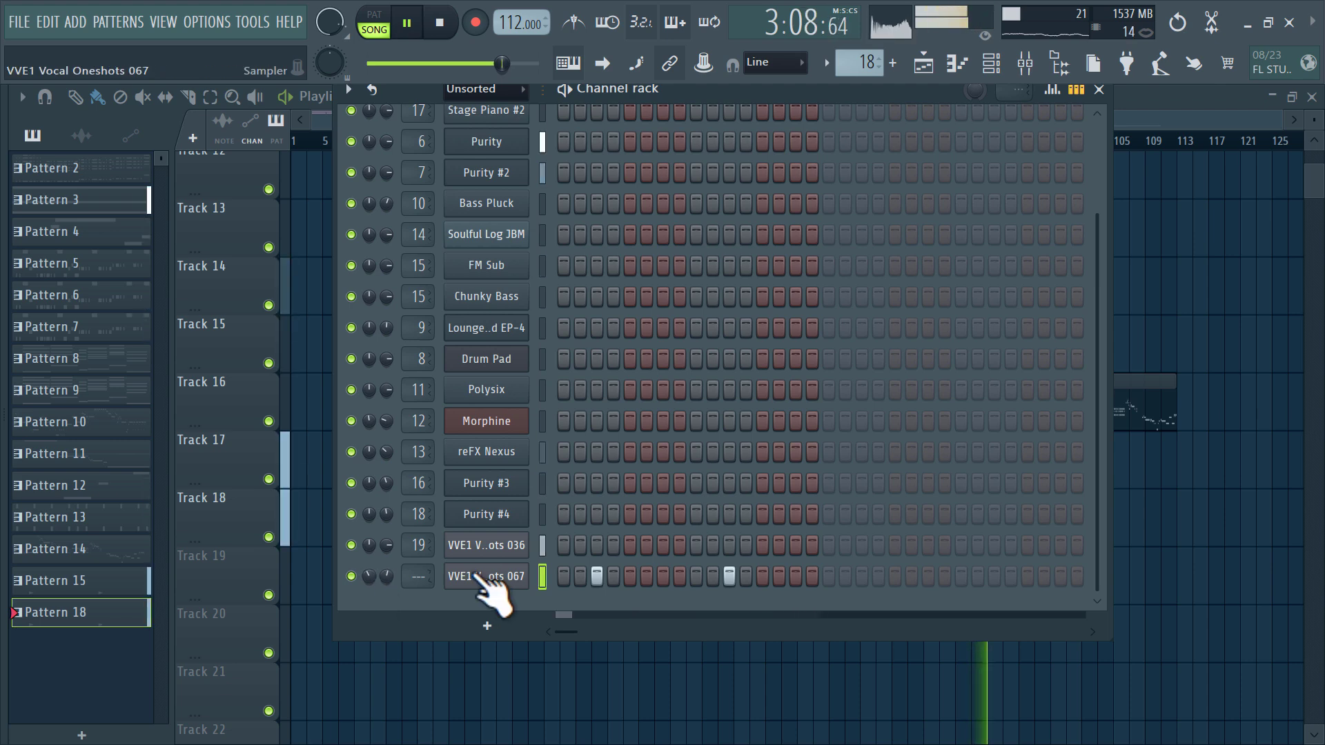
drag(335, 272, 383, 283)
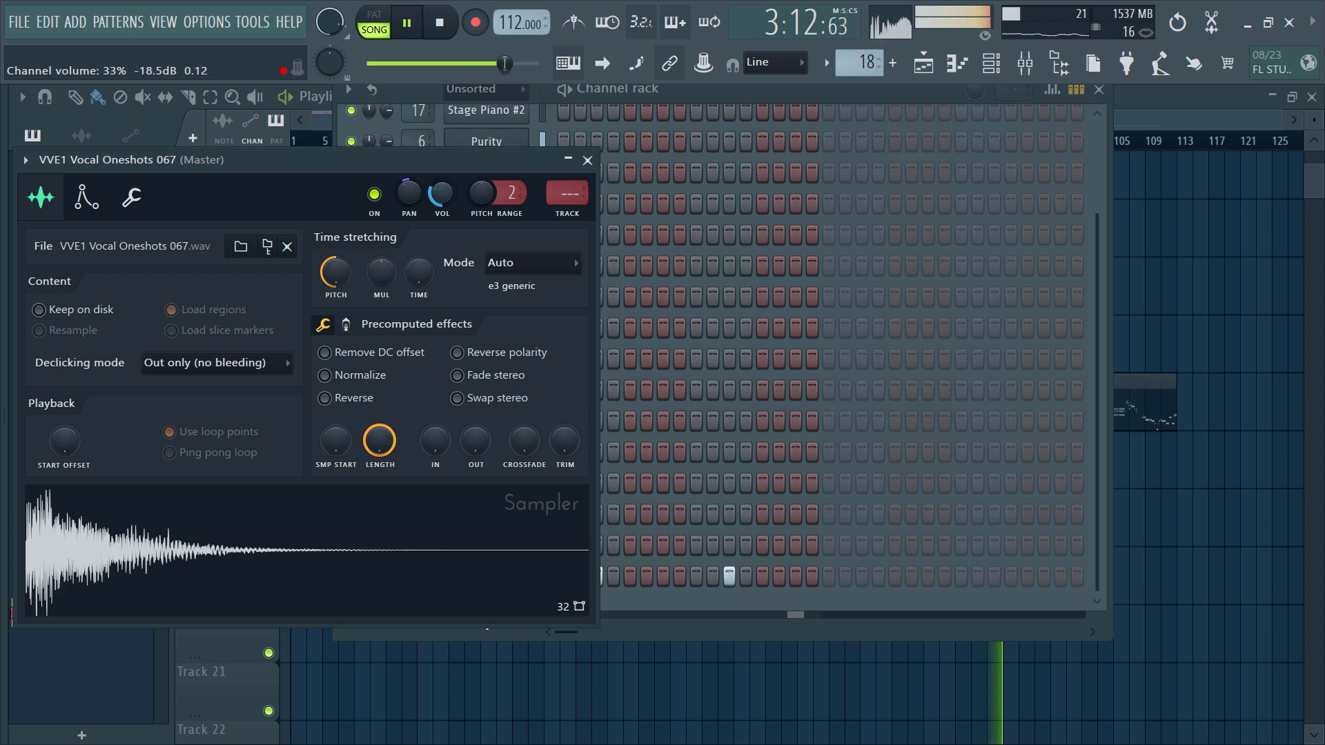
click(587, 160)
Play the arrangement from about bar 49 and look through the Vengeance sample folders in the browser
click(925, 64)
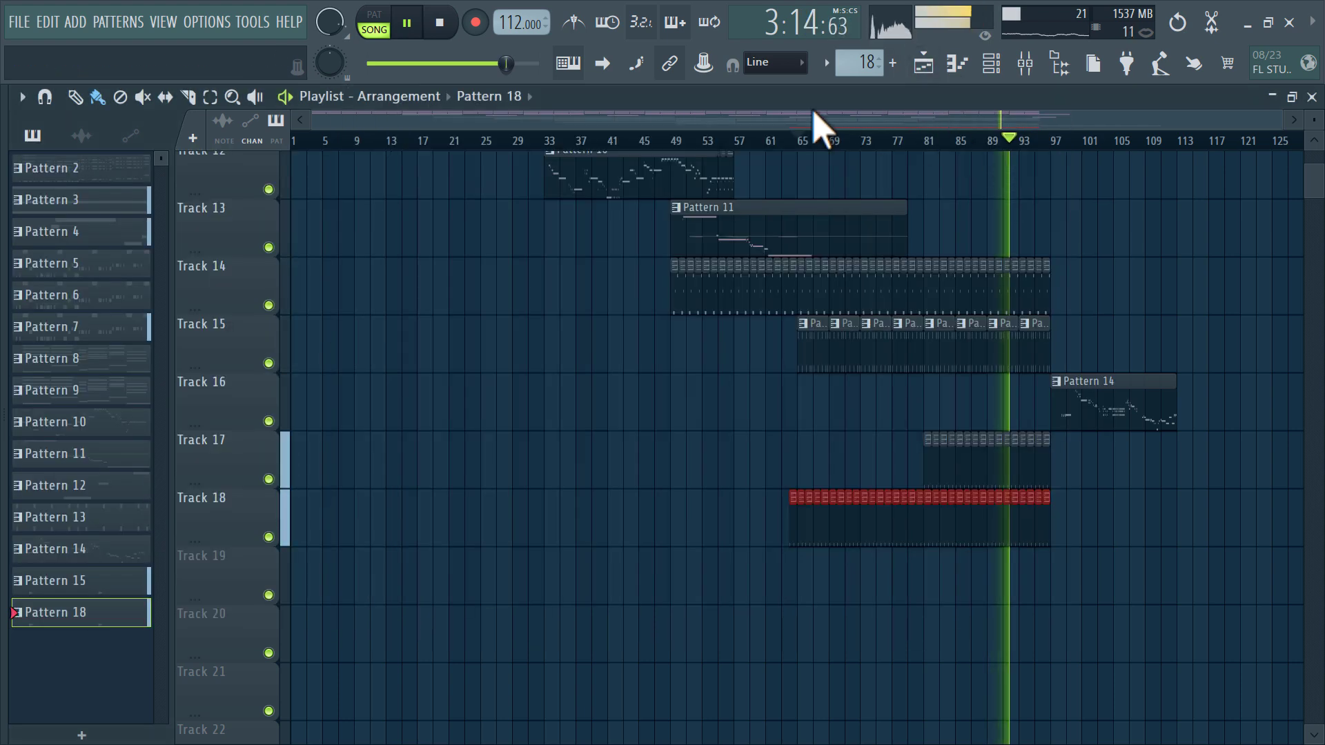
click(668, 141)
mouse_move(7, 450)
scroll(72, 335, down, 8)
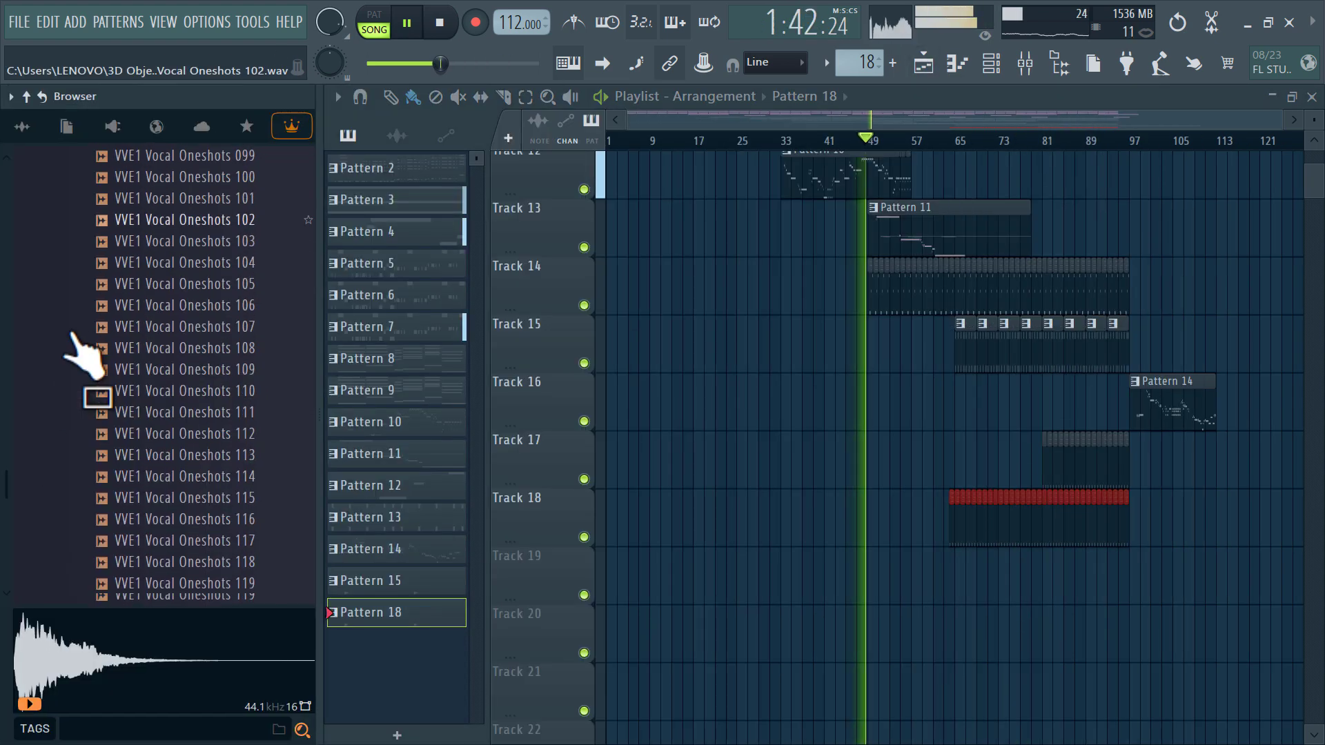
scroll(73, 335, up, 12)
scroll(79, 354, up, 15)
scroll(80, 370, down, 4)
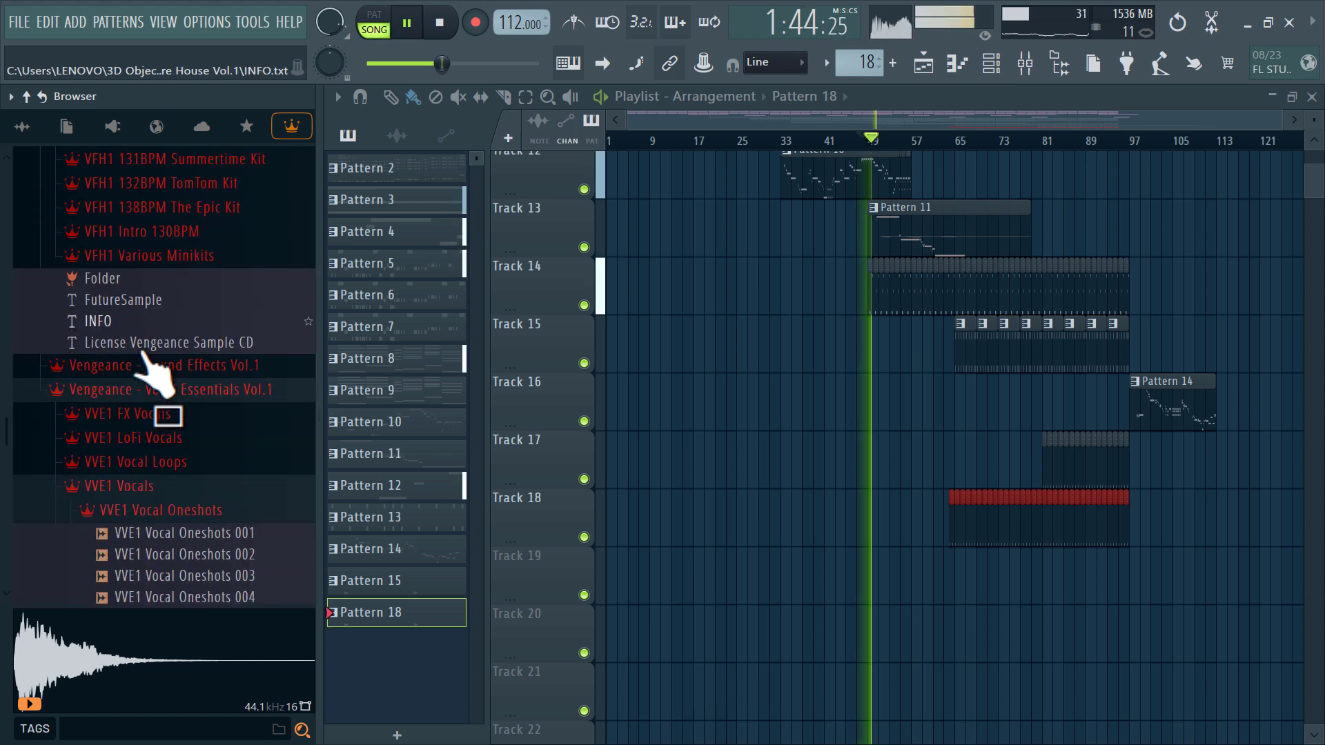
scroll(214, 425, up, 20)
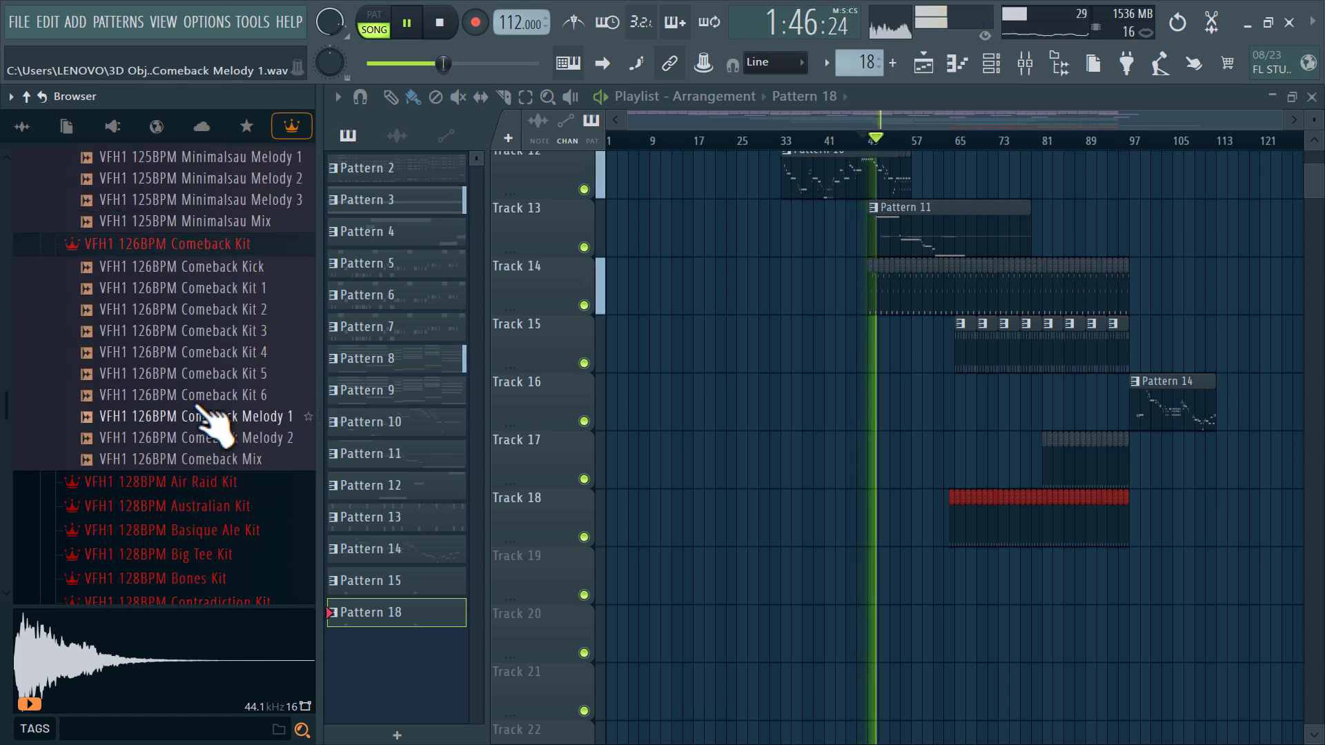
click(169, 445)
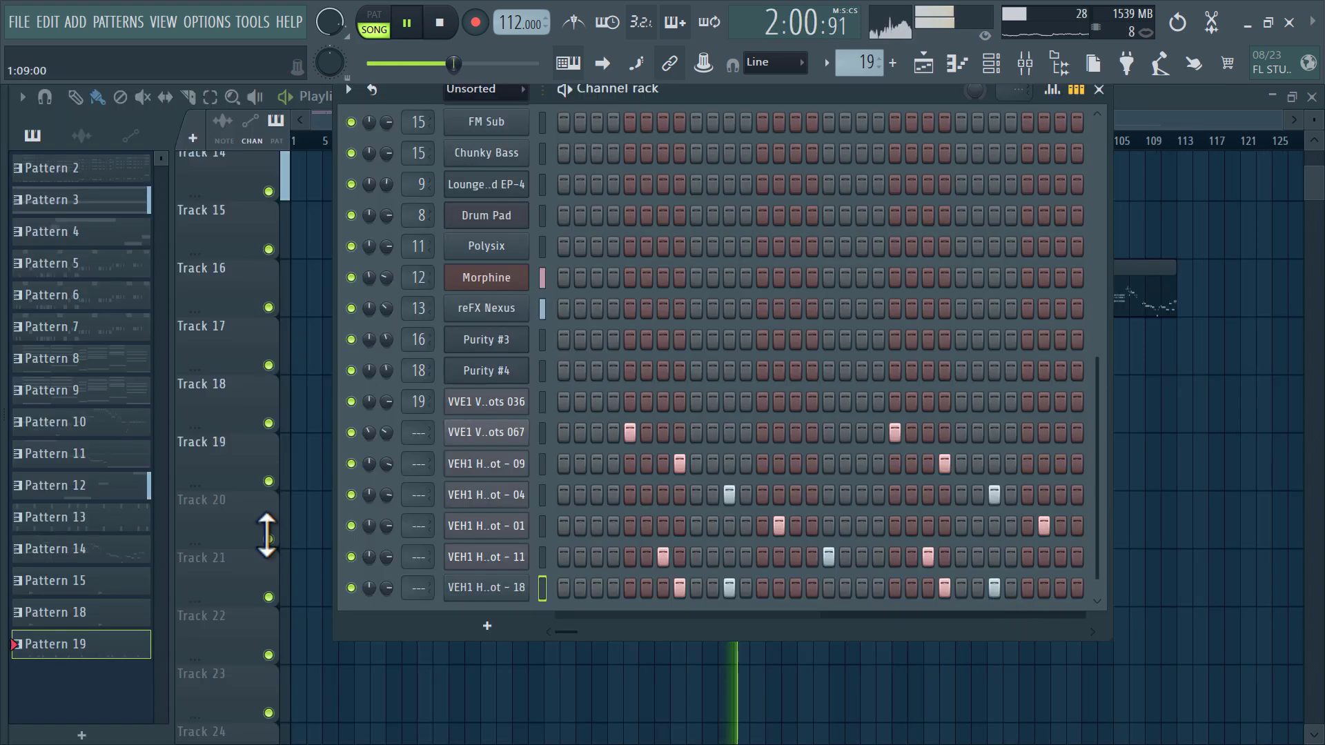
Audition the VEH1 House Rimshot samples from 20 to 30 in the browser
mouse_move(5, 566)
click(200, 589)
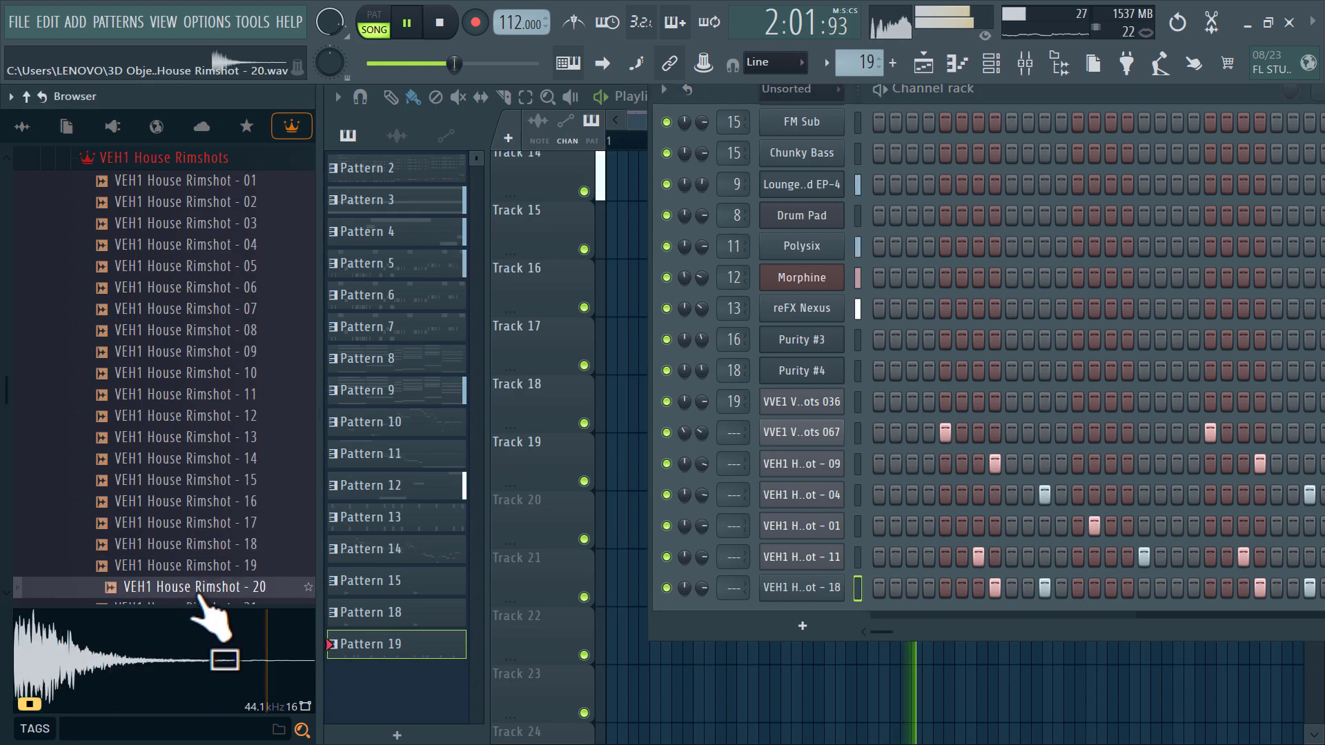
scroll(224, 559, down, 4)
click(237, 454)
click(206, 495)
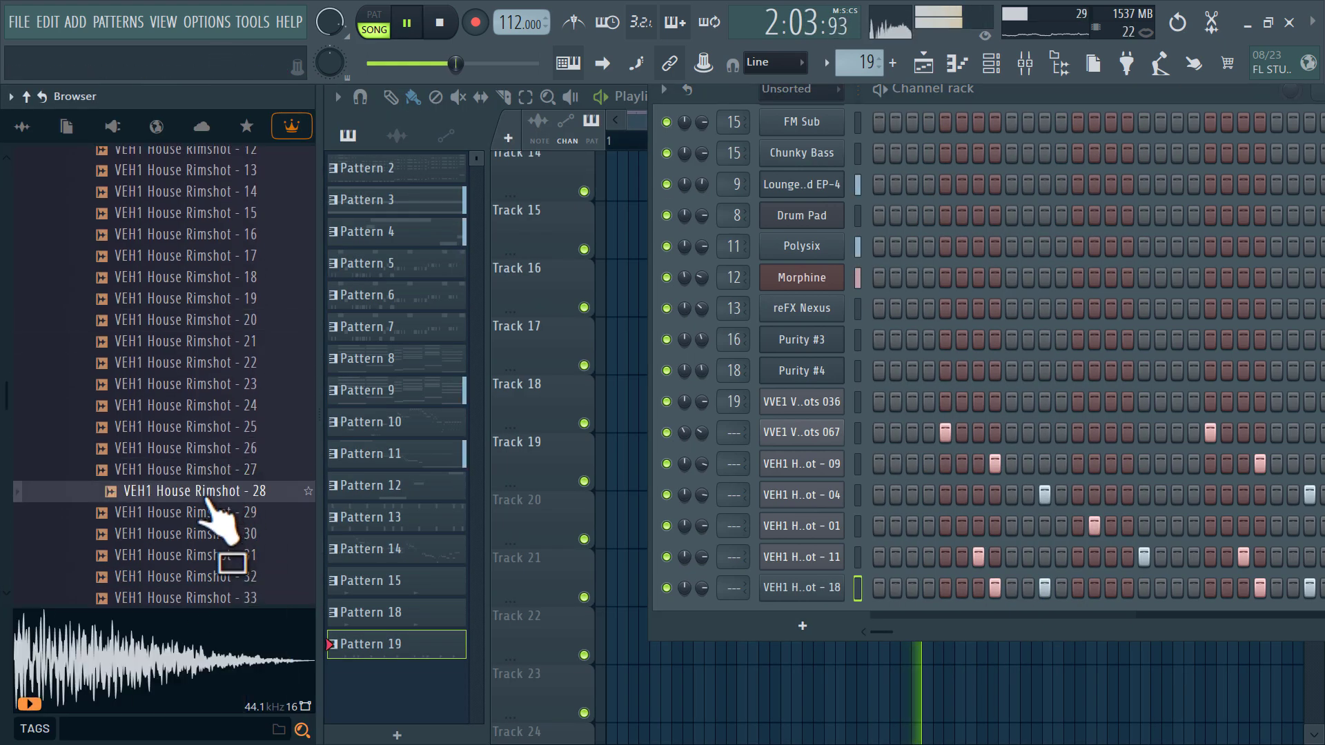
click(195, 532)
scroll(195, 529, down, 1)
scroll(200, 497, down, 2)
Add VEH1 House Rimshot - 37 as a channel in Pattern 19 with hits on steps 3, 11, 19 and 27
click(221, 446)
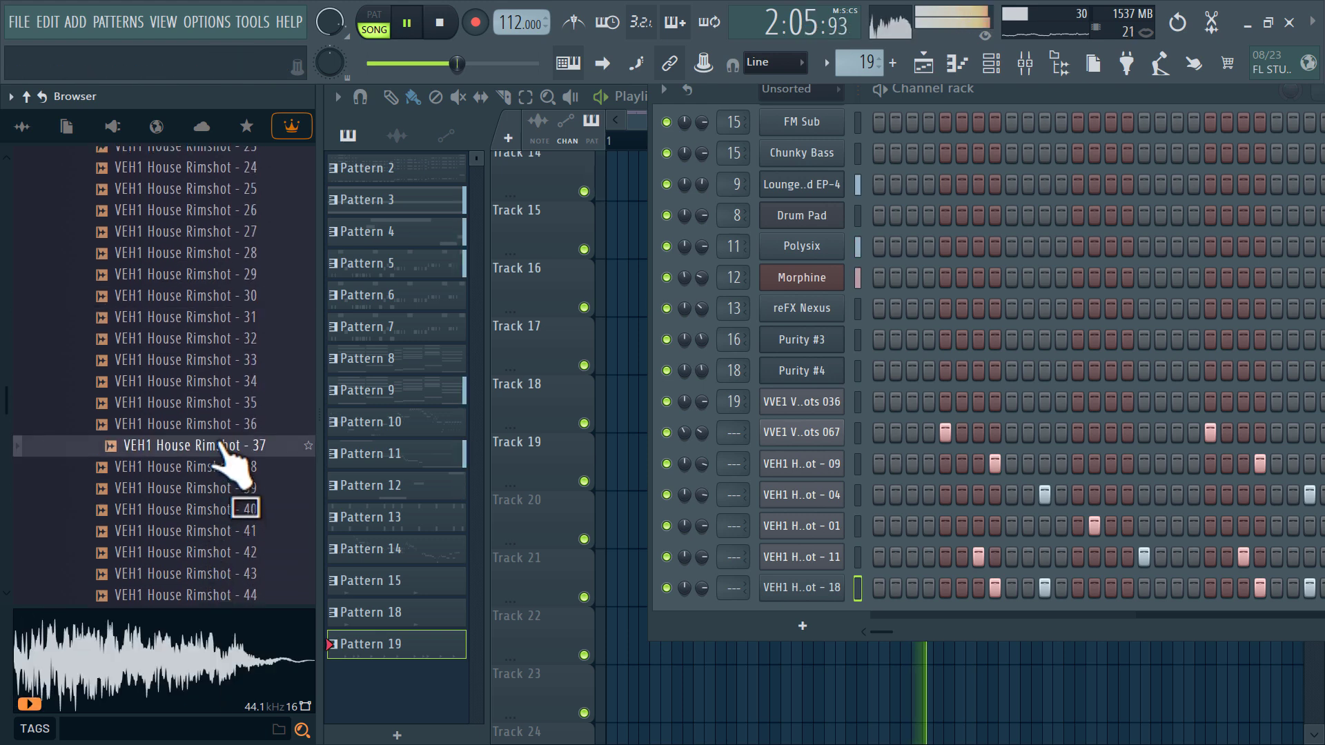
drag(222, 445, 676, 625)
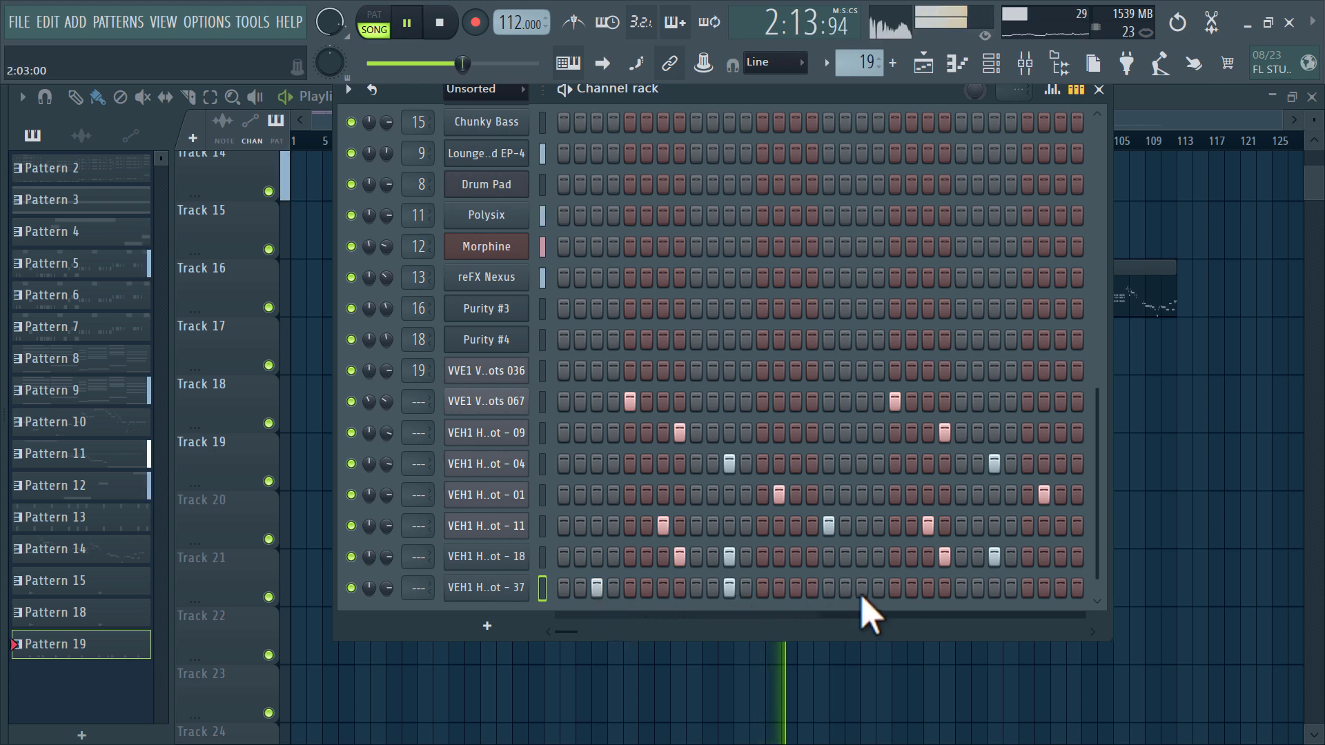
mouse_move(4, 530)
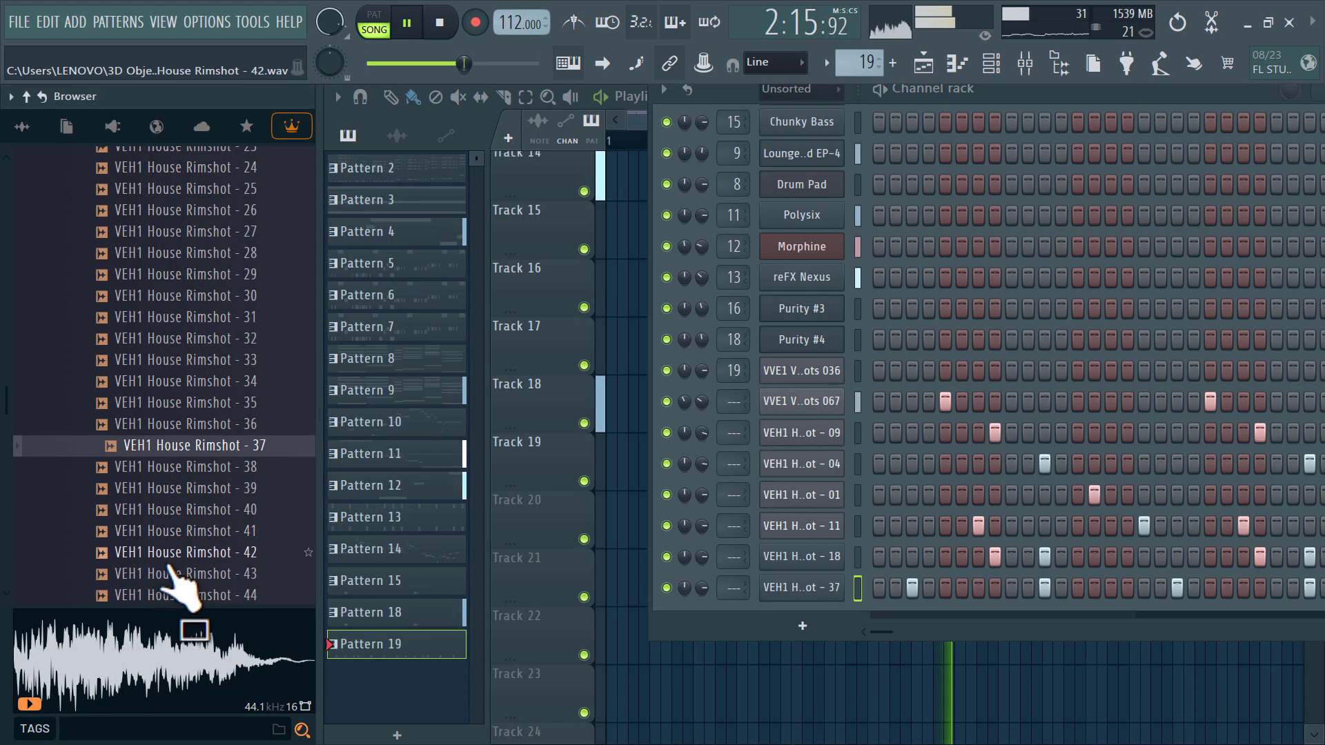
click(161, 560)
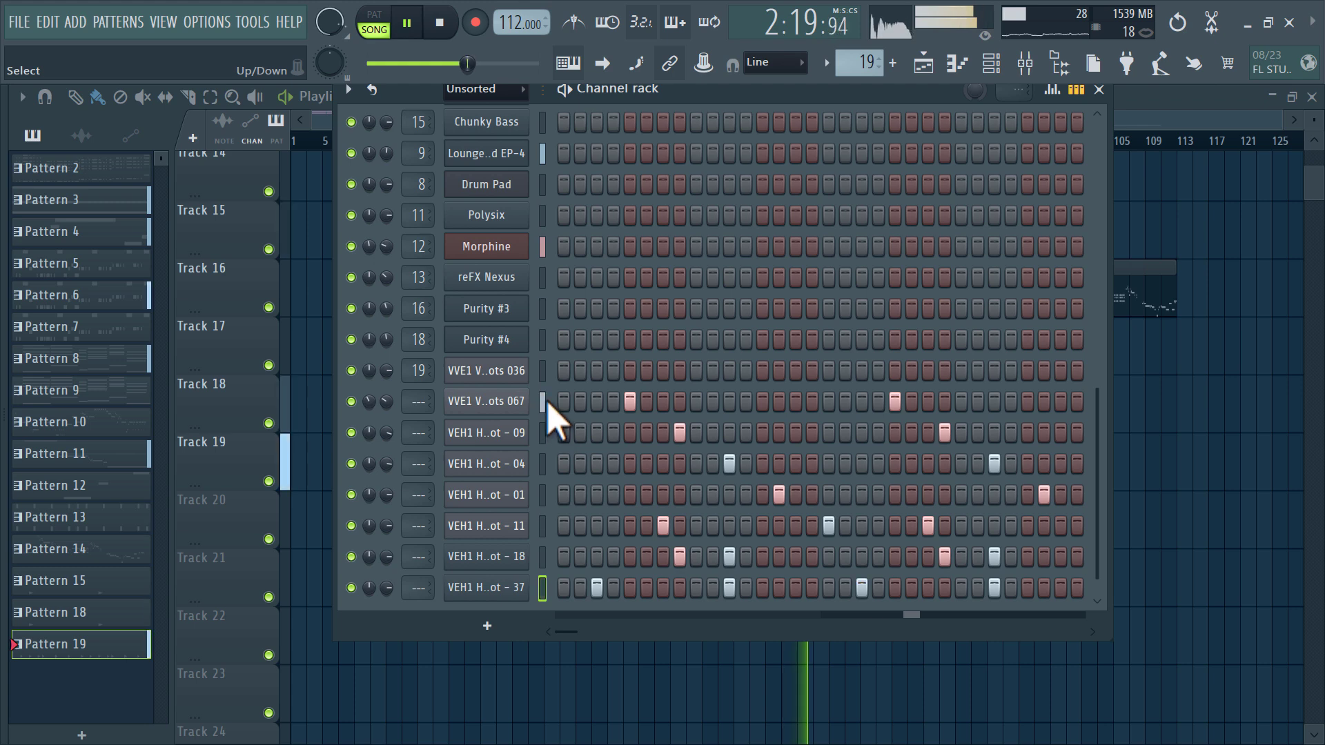
Route the channels from VVE1 Vocal Oneshots 067 through VEH1 House Rimshot - 37 to mixer tracks 20 to 26
drag(544, 402, 544, 587)
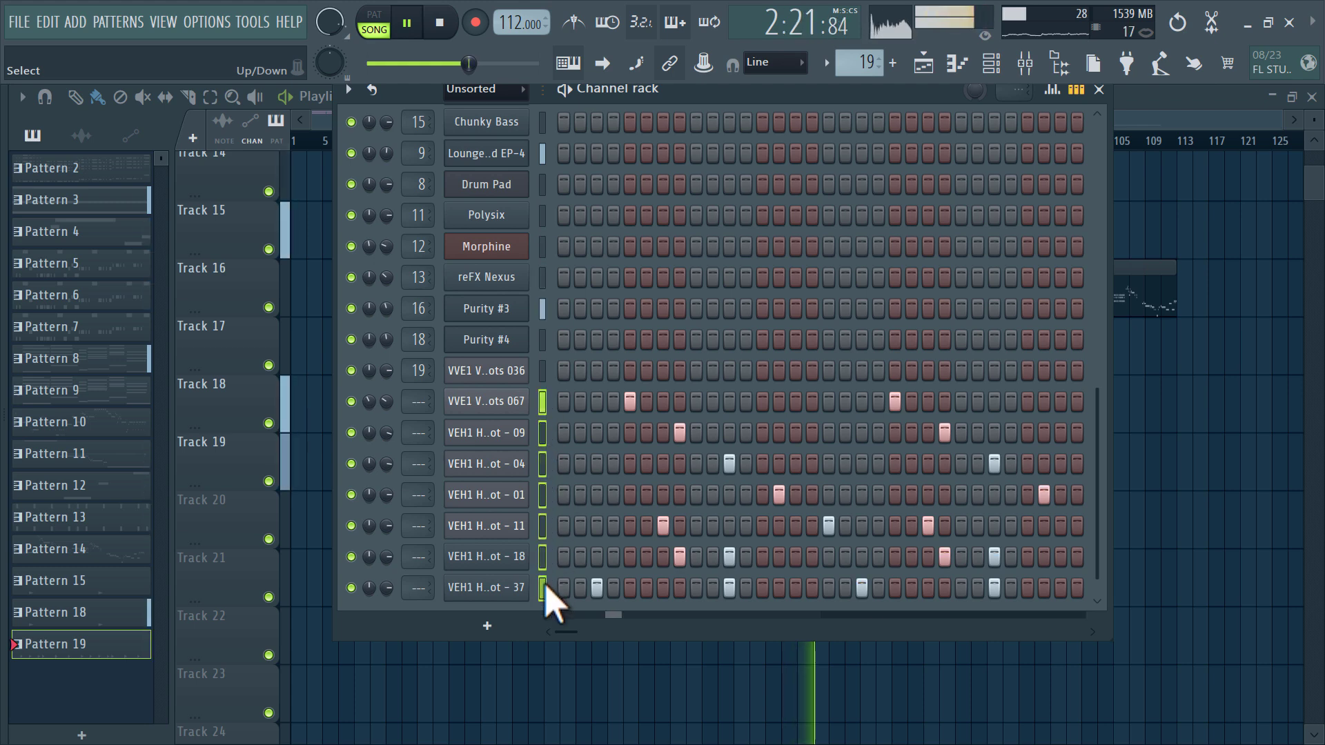
key(ctrl+l)
click(1027, 65)
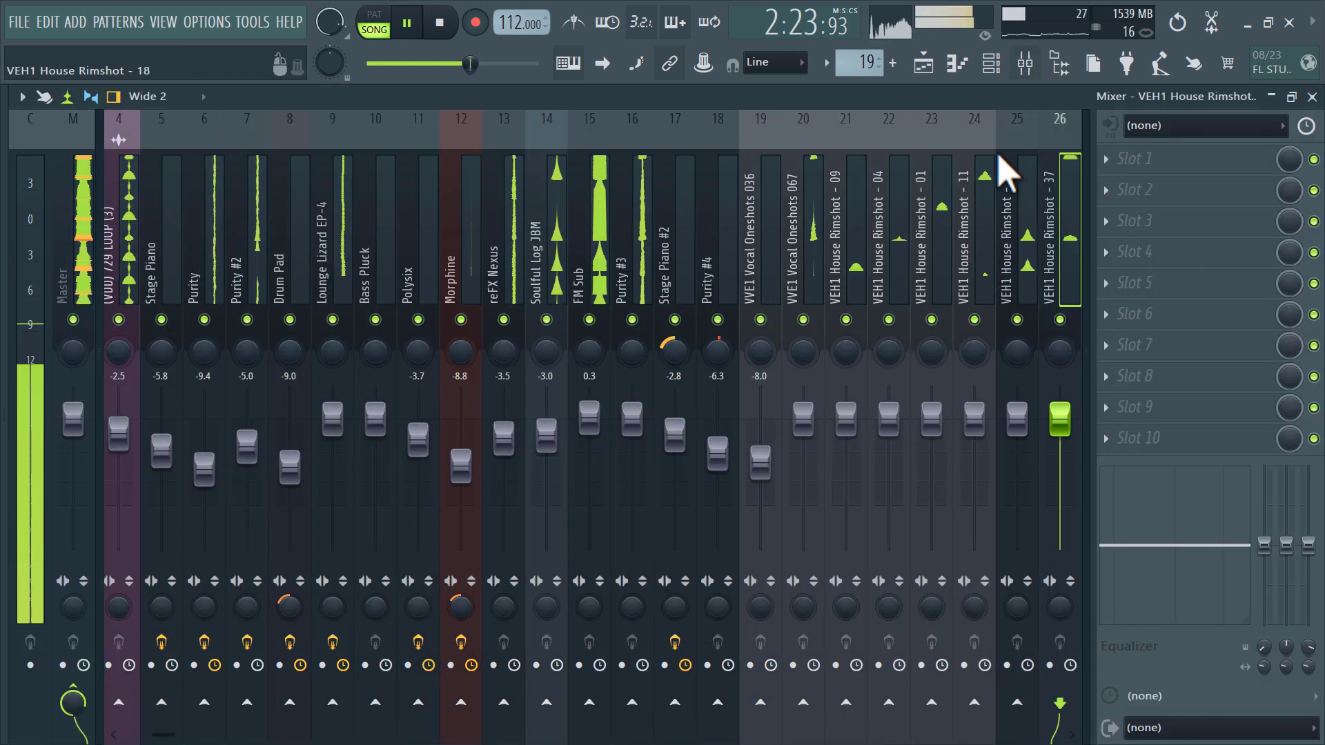
Lower the mixer faders of track 25 to -6.0 dB, 26 to -2.9 dB, 20 to -1.3 dB and 21 to -1.2 dB
drag(816, 214, 645, 260)
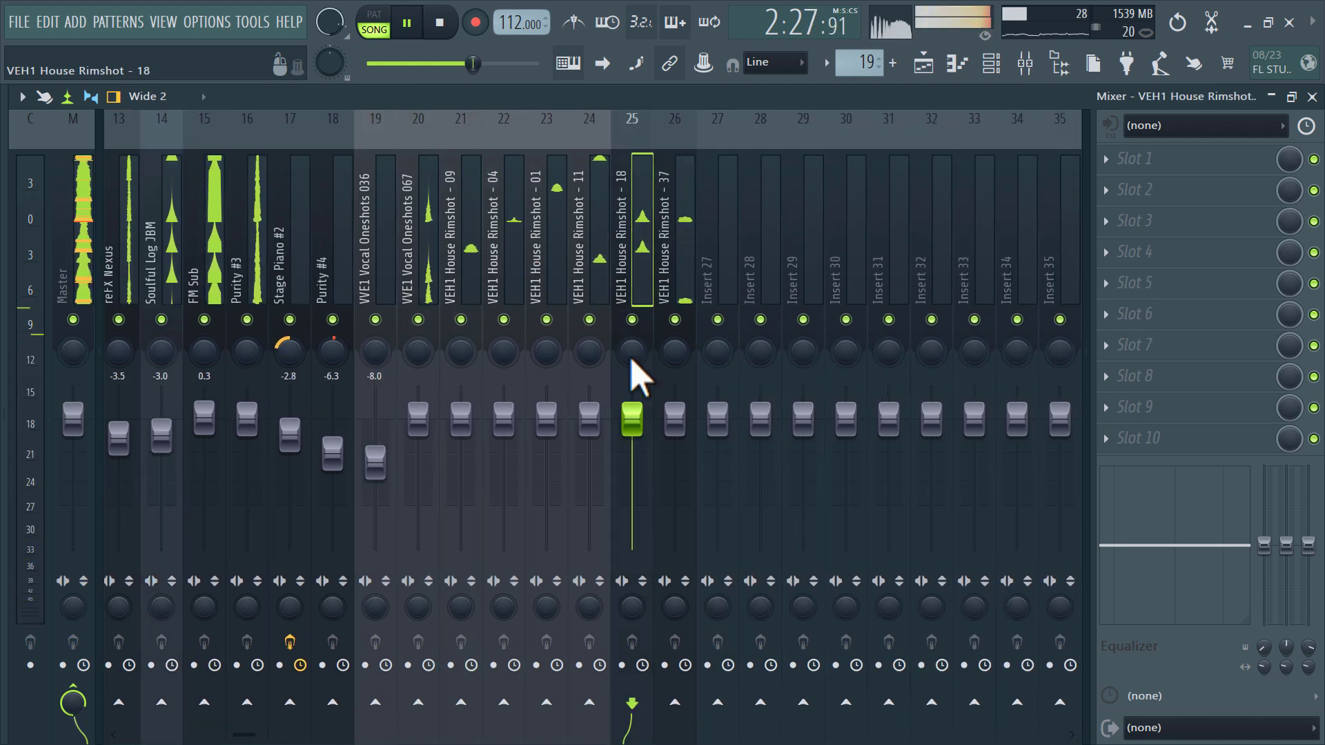
drag(632, 419, 674, 436)
drag(418, 417, 497, 449)
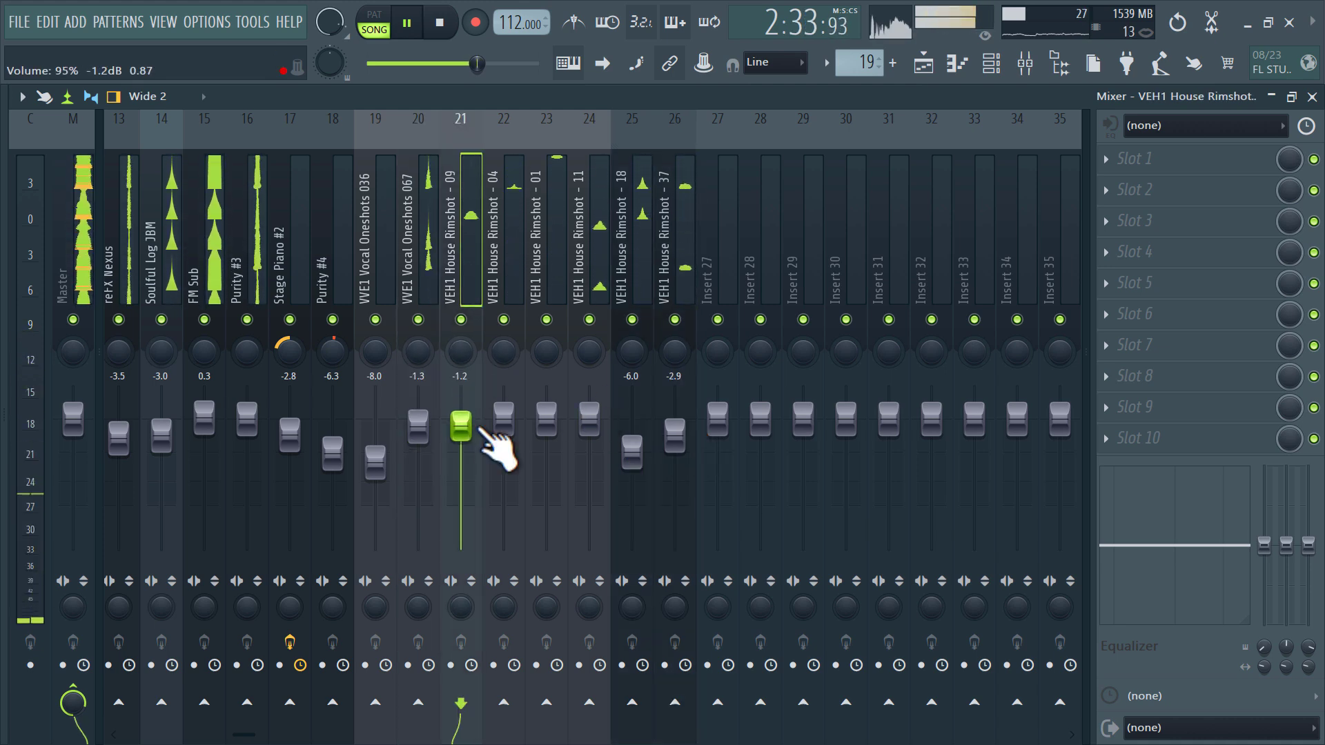
Select mixer tracks 20 to 26 and route them only to Insert 27
click(427, 229)
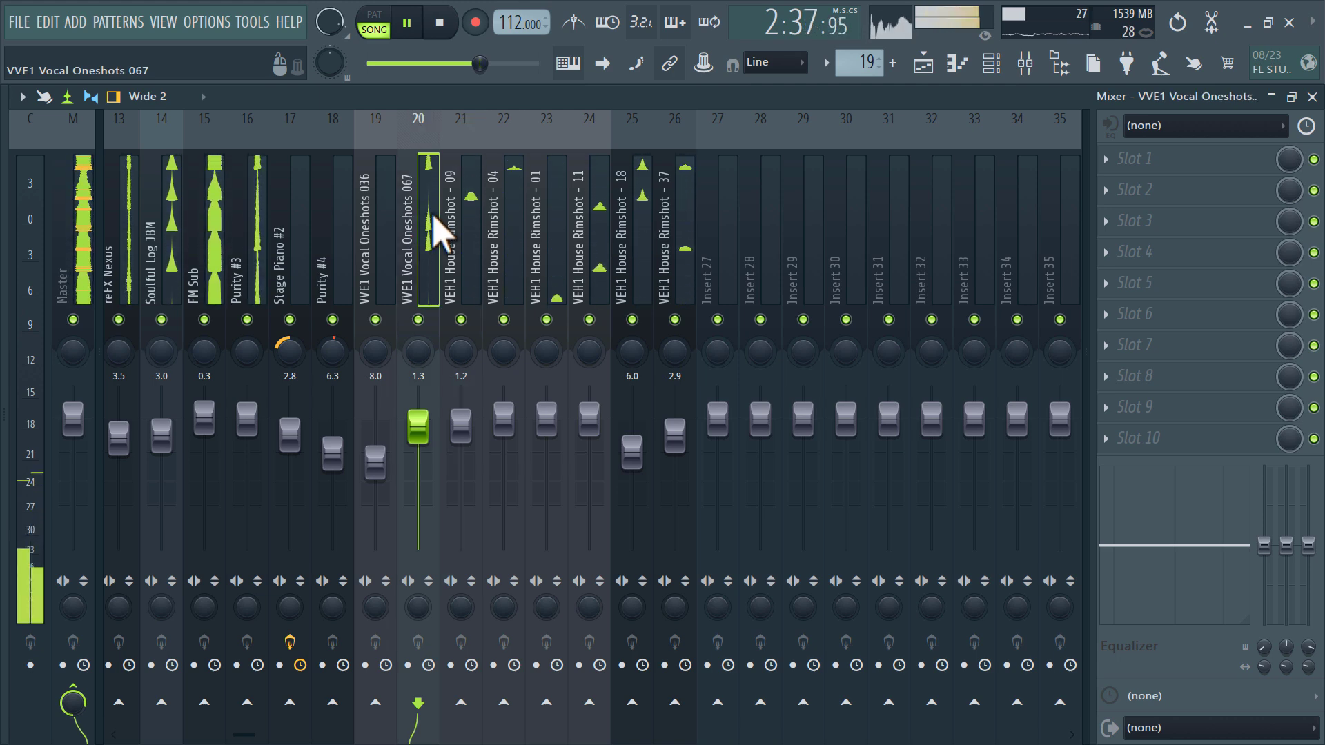
drag(436, 231, 639, 262)
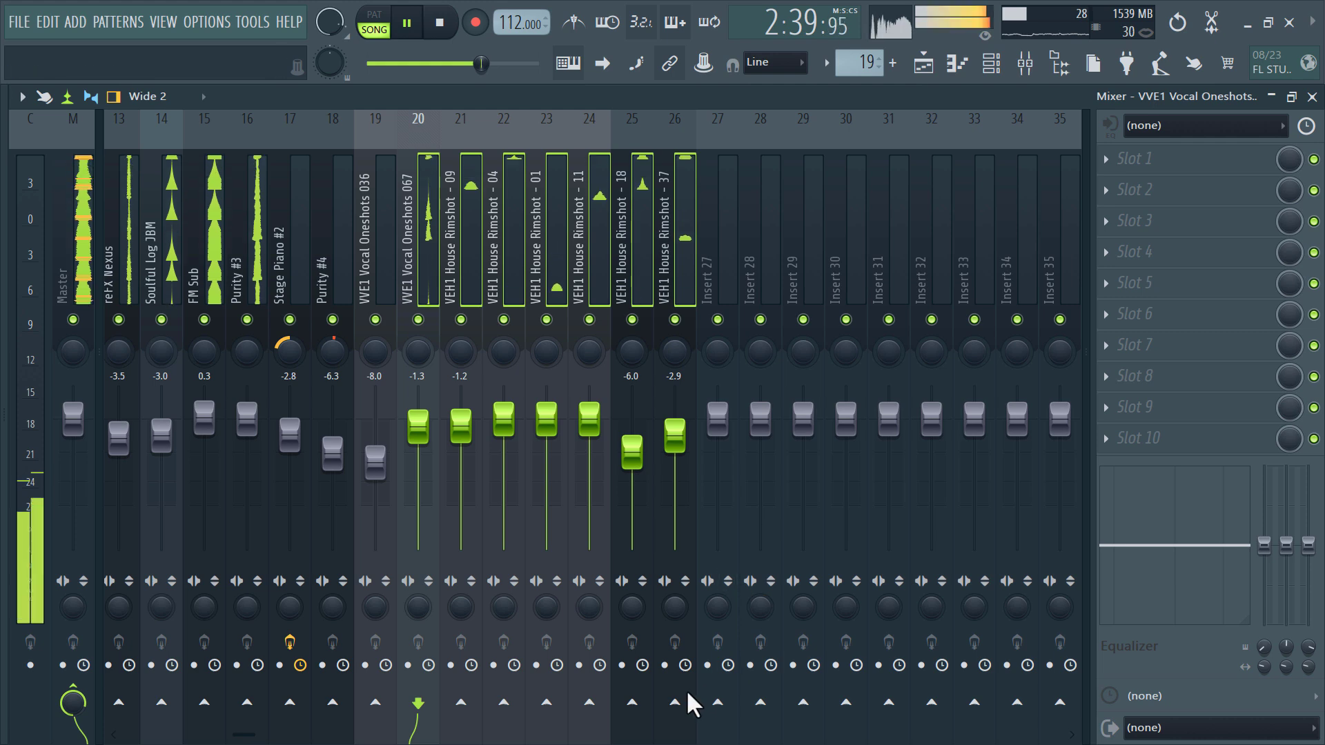
right_click(721, 703)
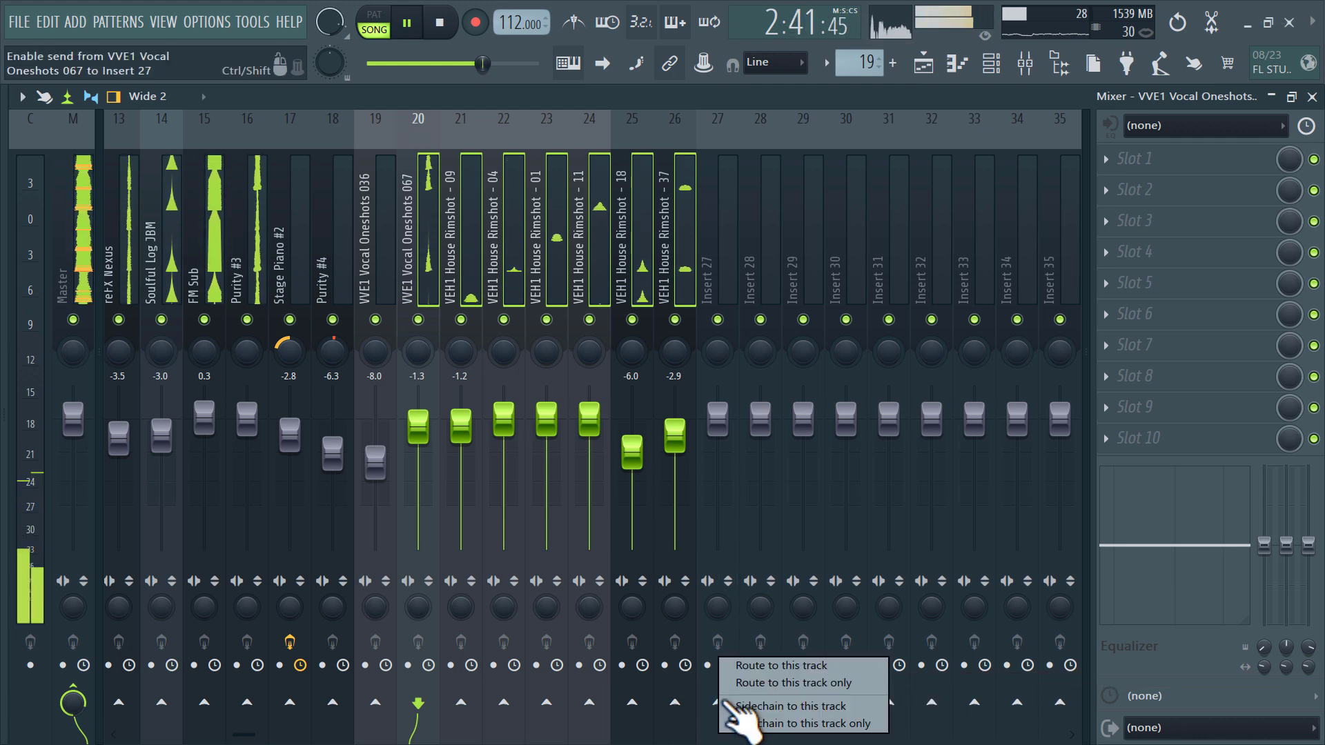
click(773, 690)
Load Fruity Chorus into effect slot 4 of mixer Insert 27
click(726, 257)
click(1211, 257)
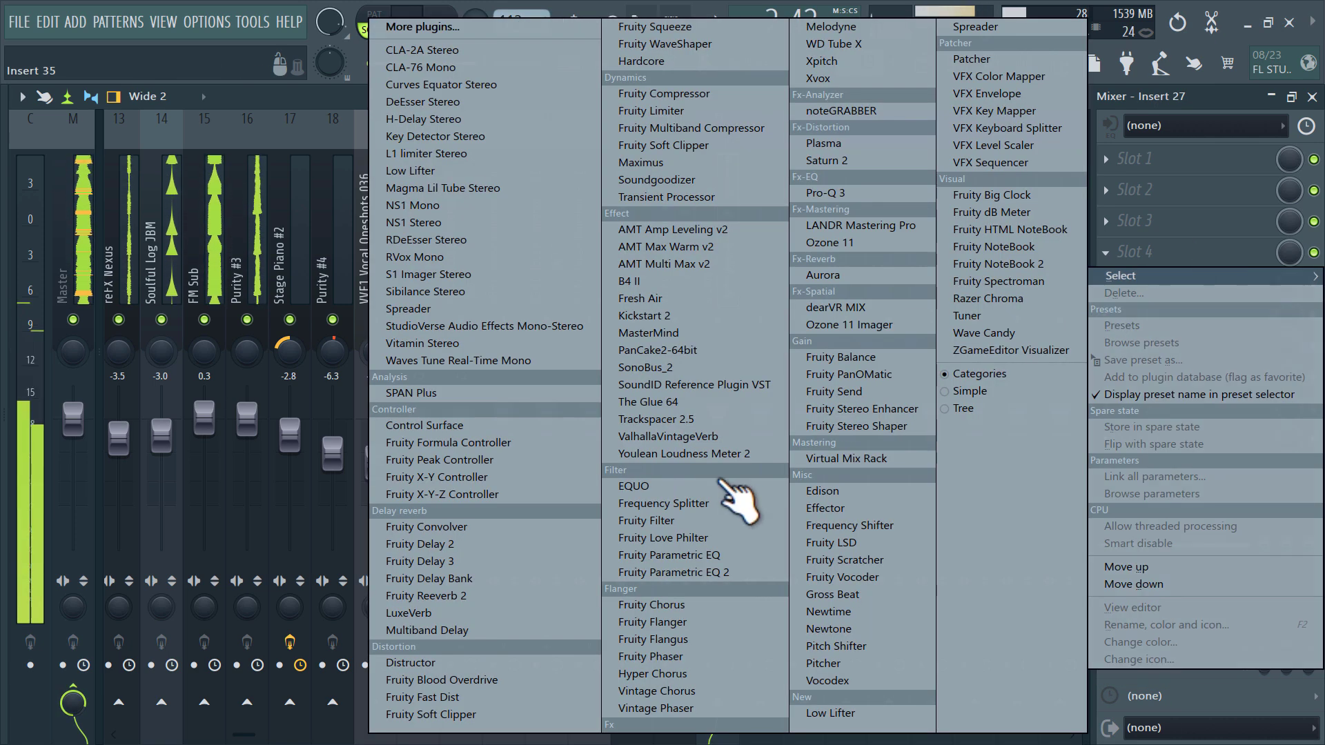
click(692, 605)
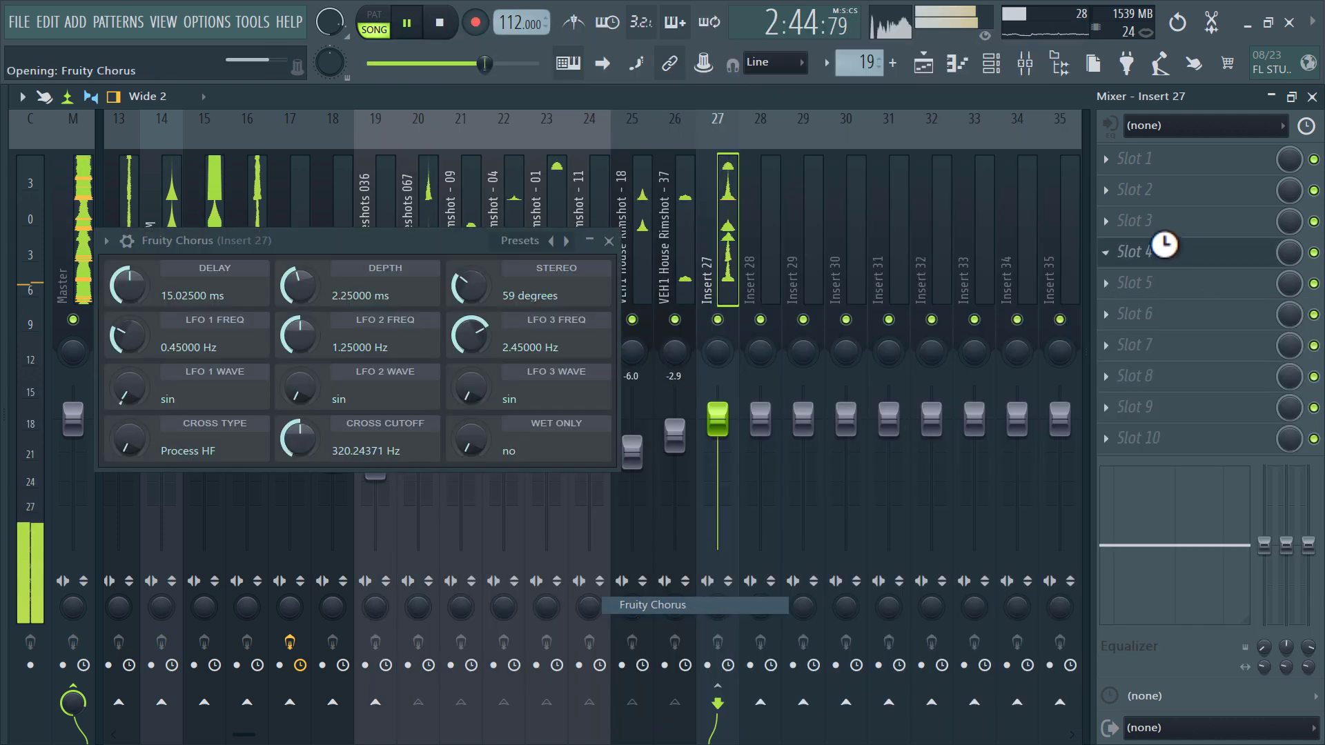
Load Fruity Reeverb 2 into effect slot 5 of Insert 27, raise its low cut, adjust its stereo separation and lower its wet level
click(1145, 283)
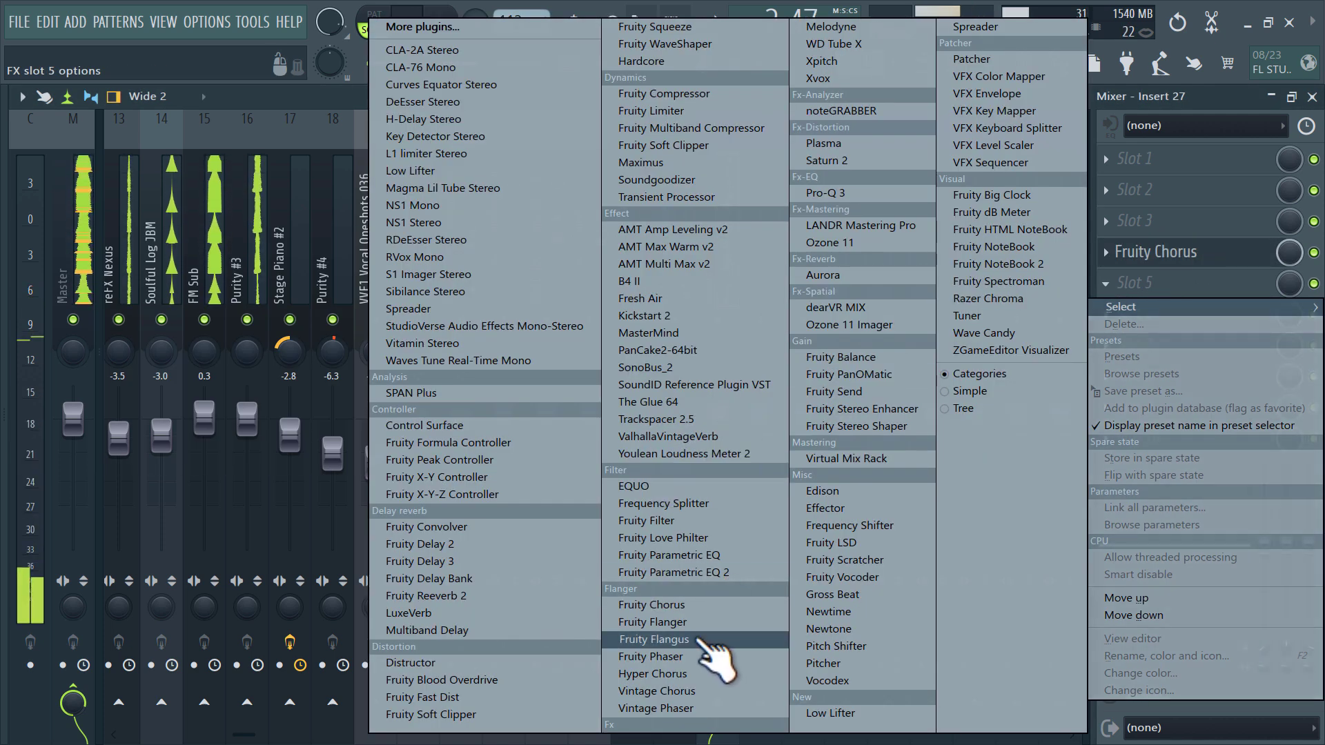
click(510, 596)
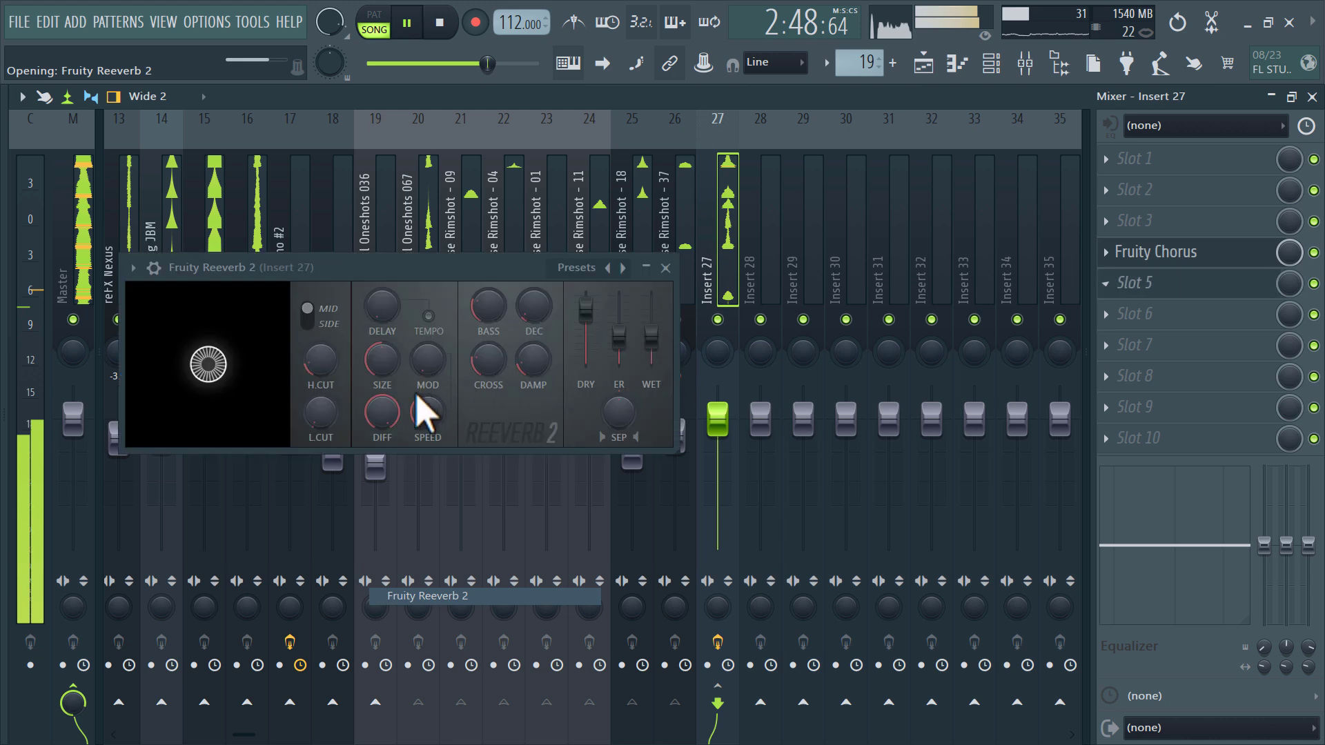
drag(322, 414, 323, 352)
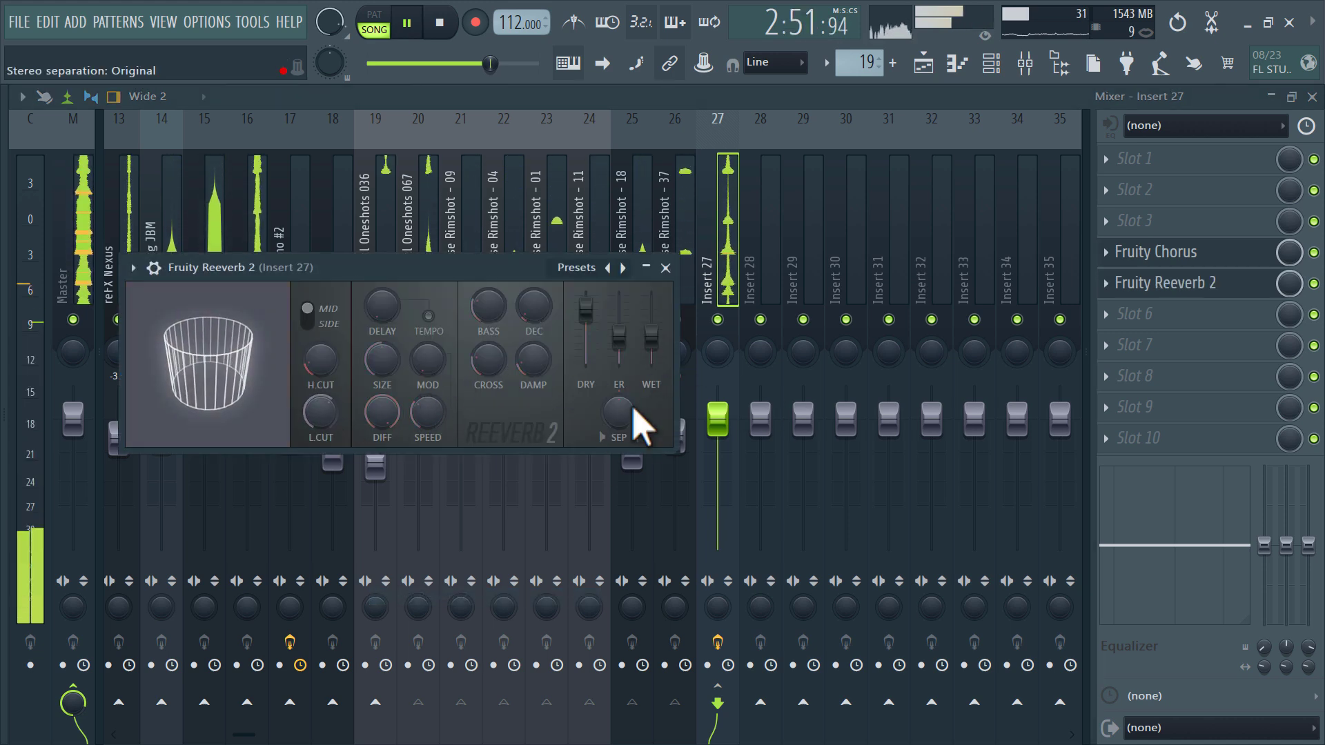
drag(626, 409, 627, 428)
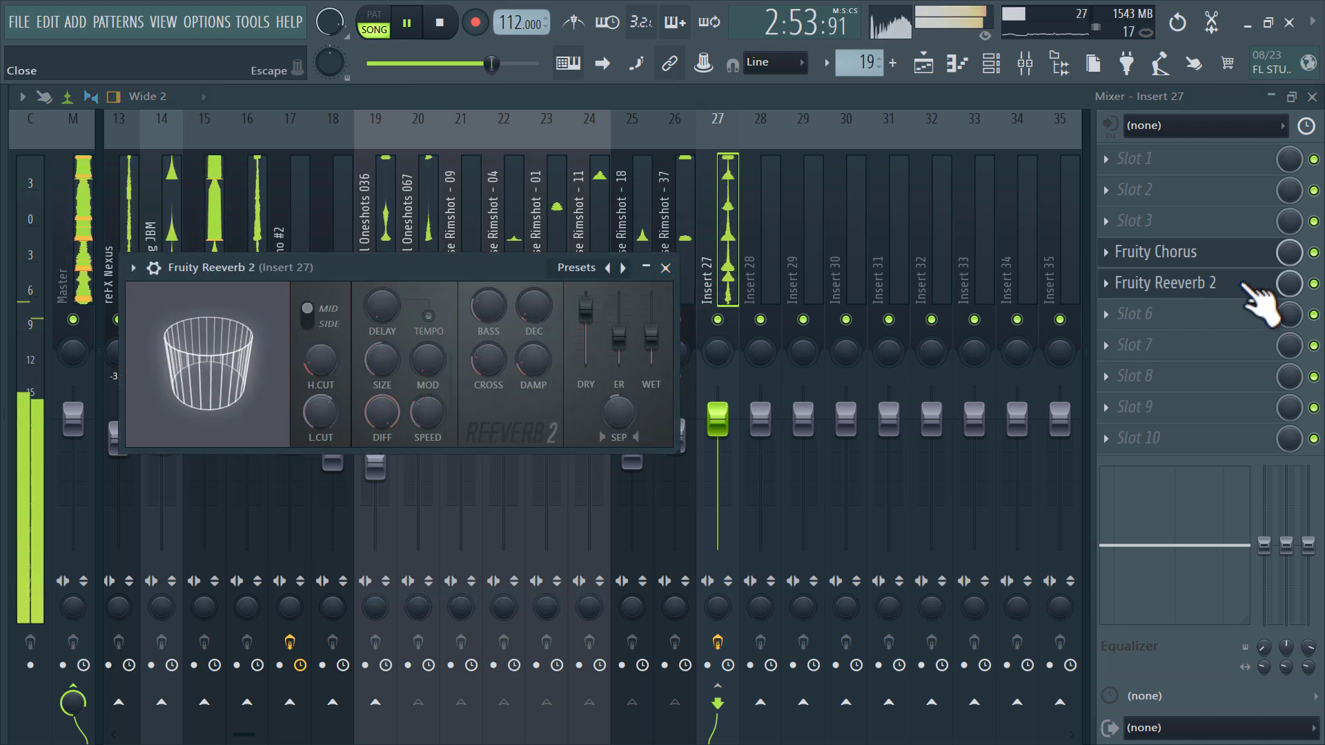
mouse_move(655, 353)
mouse_down()
mouse_move(654, 376)
mouse_move(654, 357)
mouse_up()
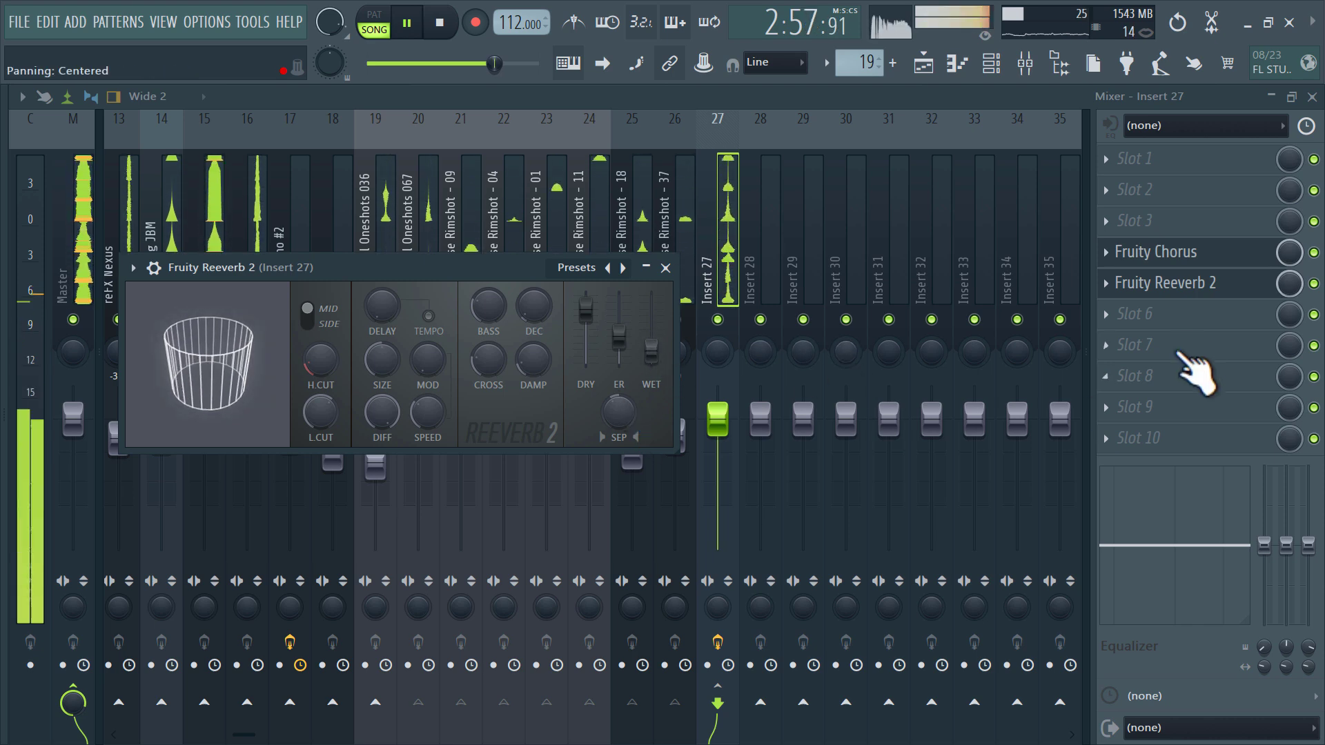
Load Fruity Parametric EQ 2 into effect slot 6 of Insert 27 and roll off the lows with band 1 at about 100 Hz
click(1201, 314)
click(722, 573)
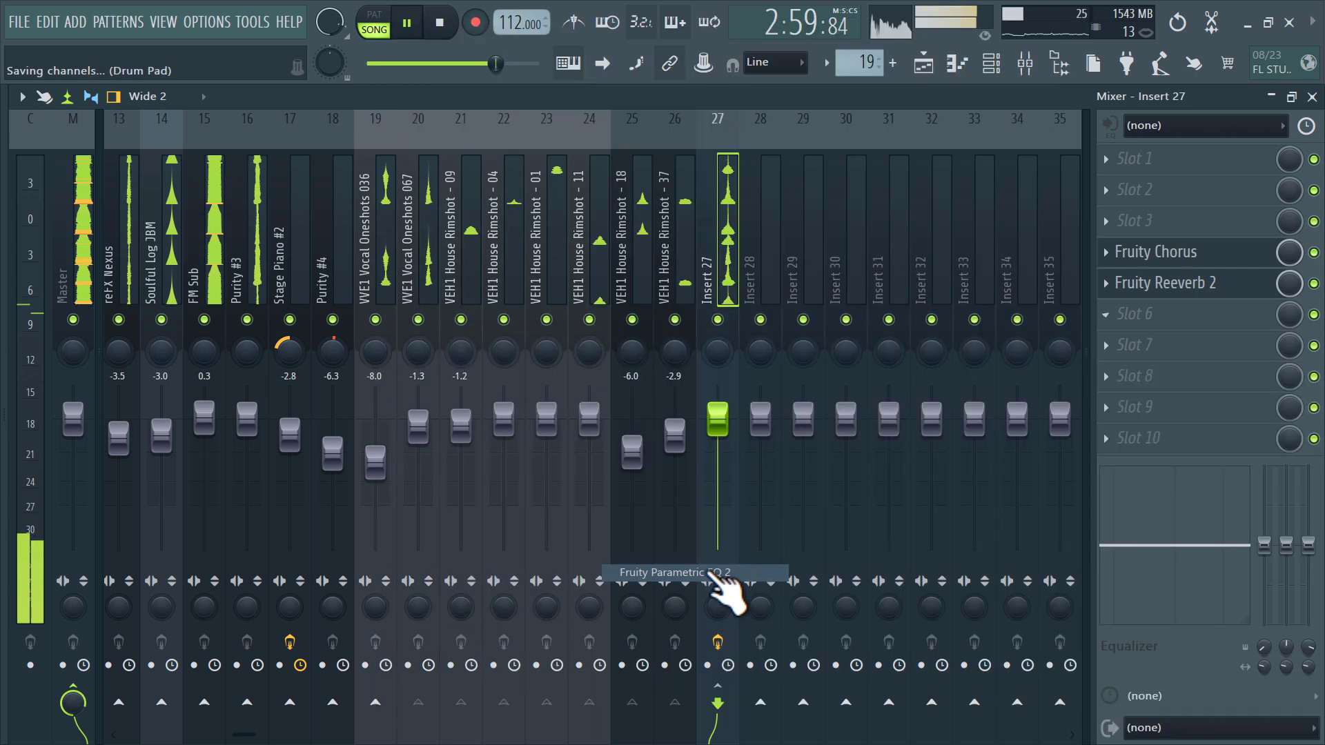
drag(247, 470, 288, 596)
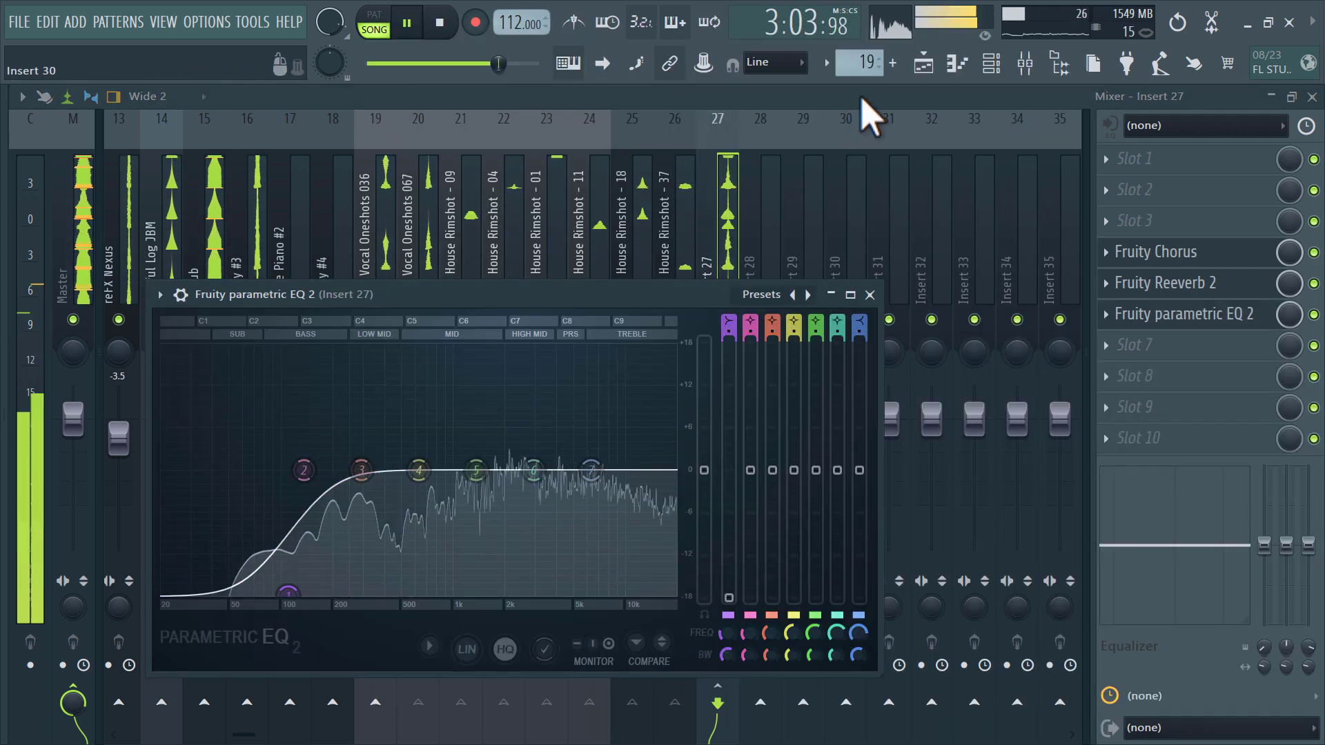
Extend the run of Pattern 19 clips on playlist Track 19 to bar 97
click(924, 63)
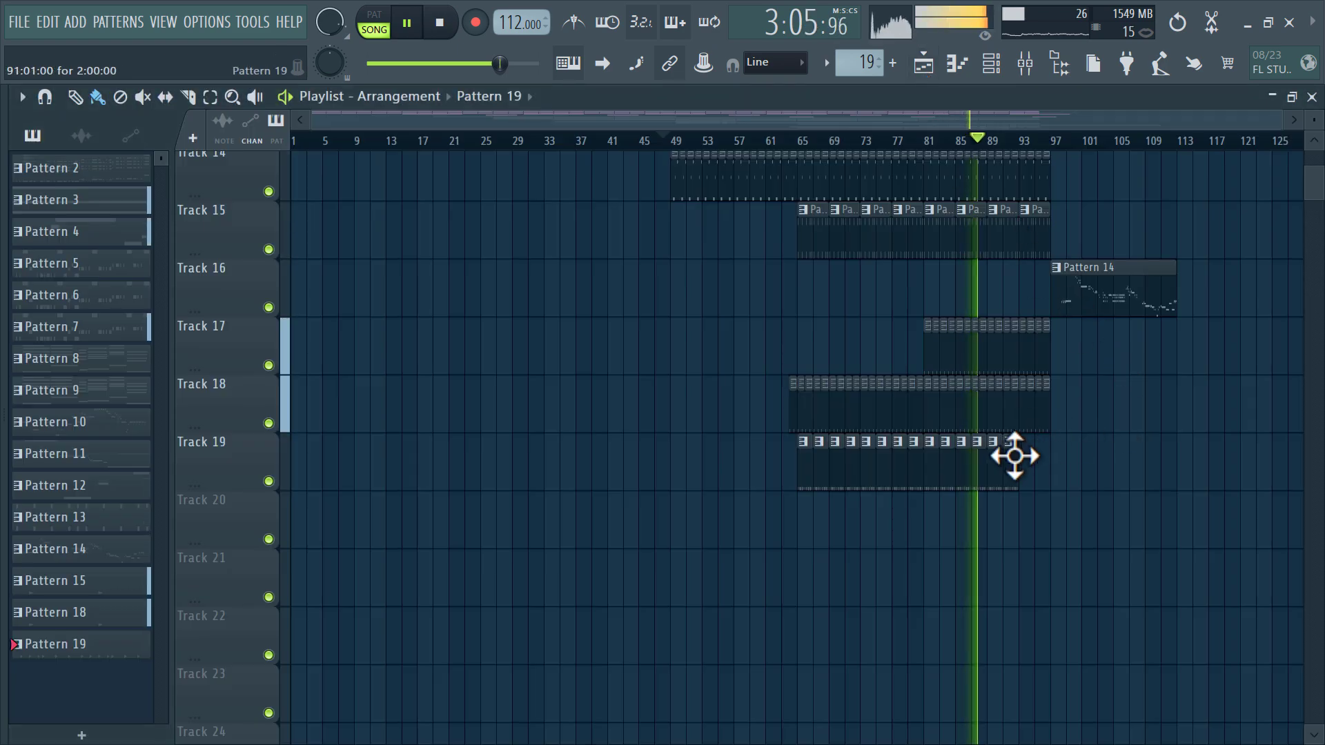
drag(1024, 468, 1044, 470)
Place Pattern 8 at bar 97 and Pattern 9 at bar 105 on playlist Track 11
scroll(1104, 456, up, 7)
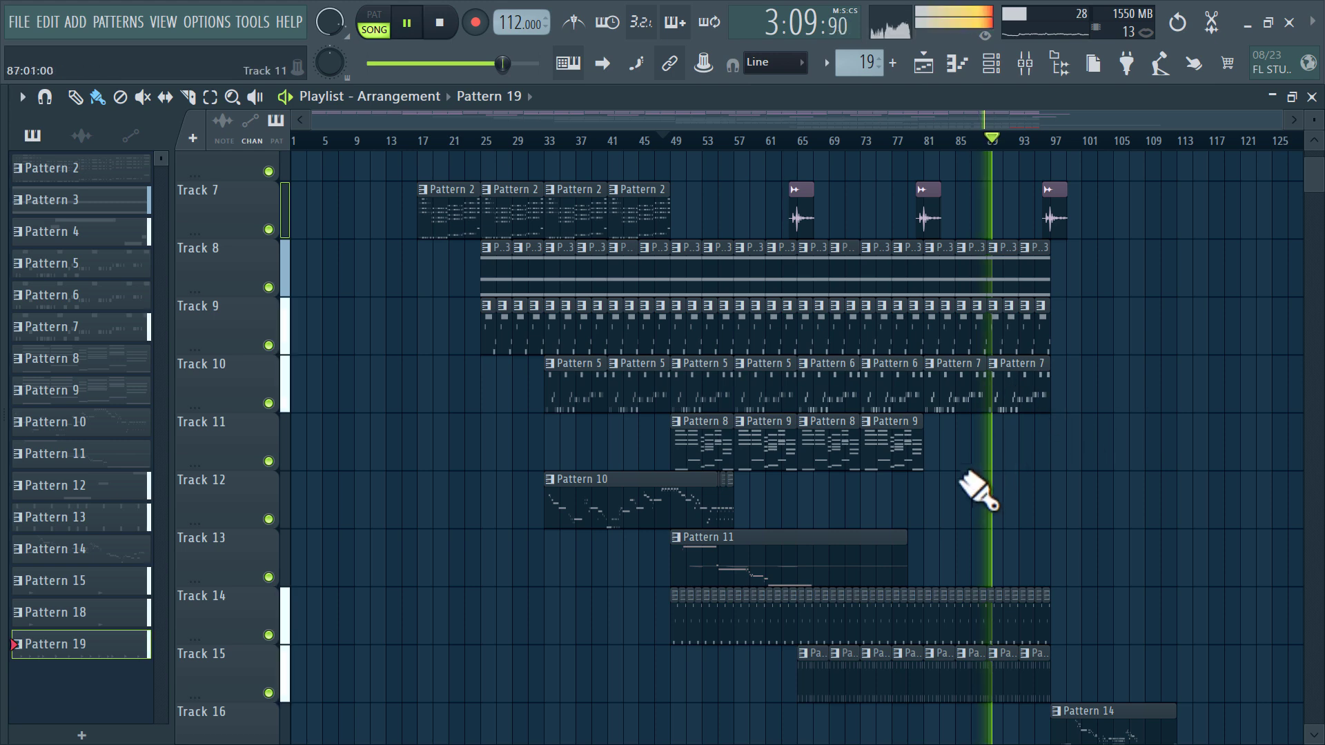
click(903, 443)
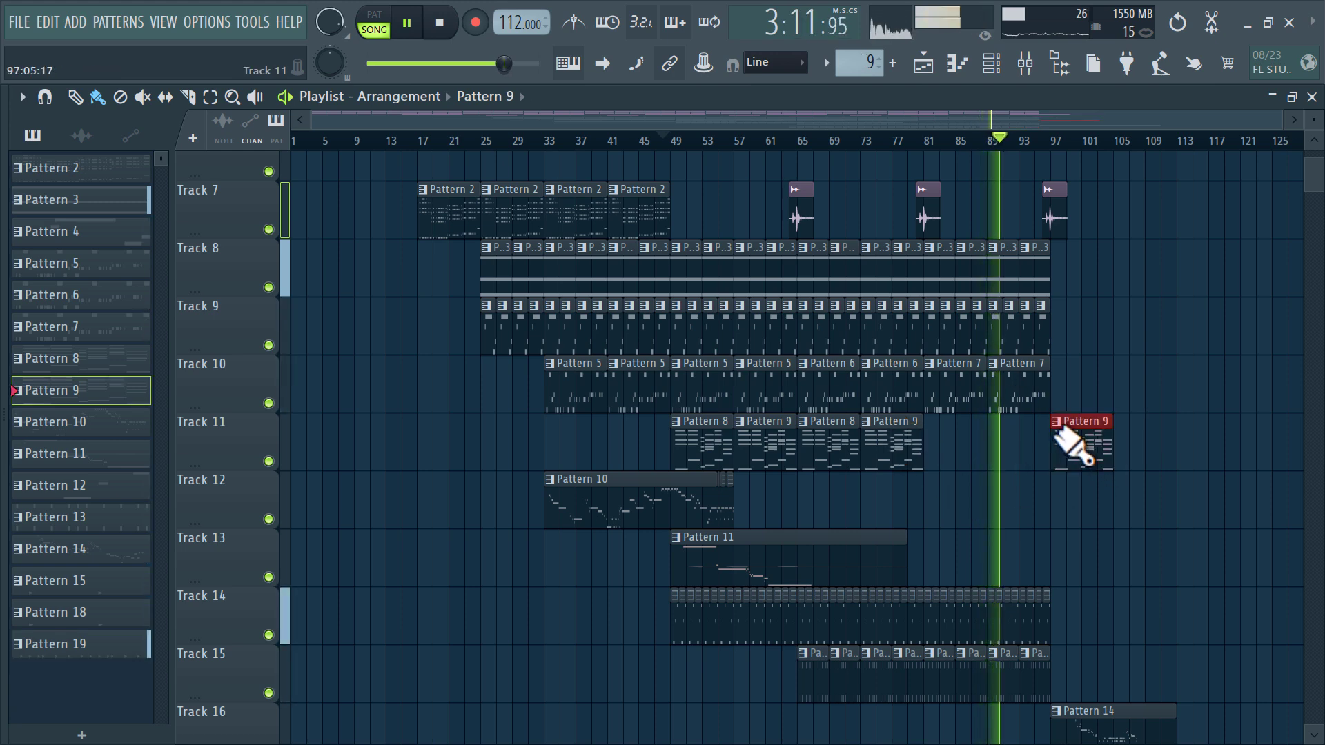
drag(1056, 429, 1145, 464)
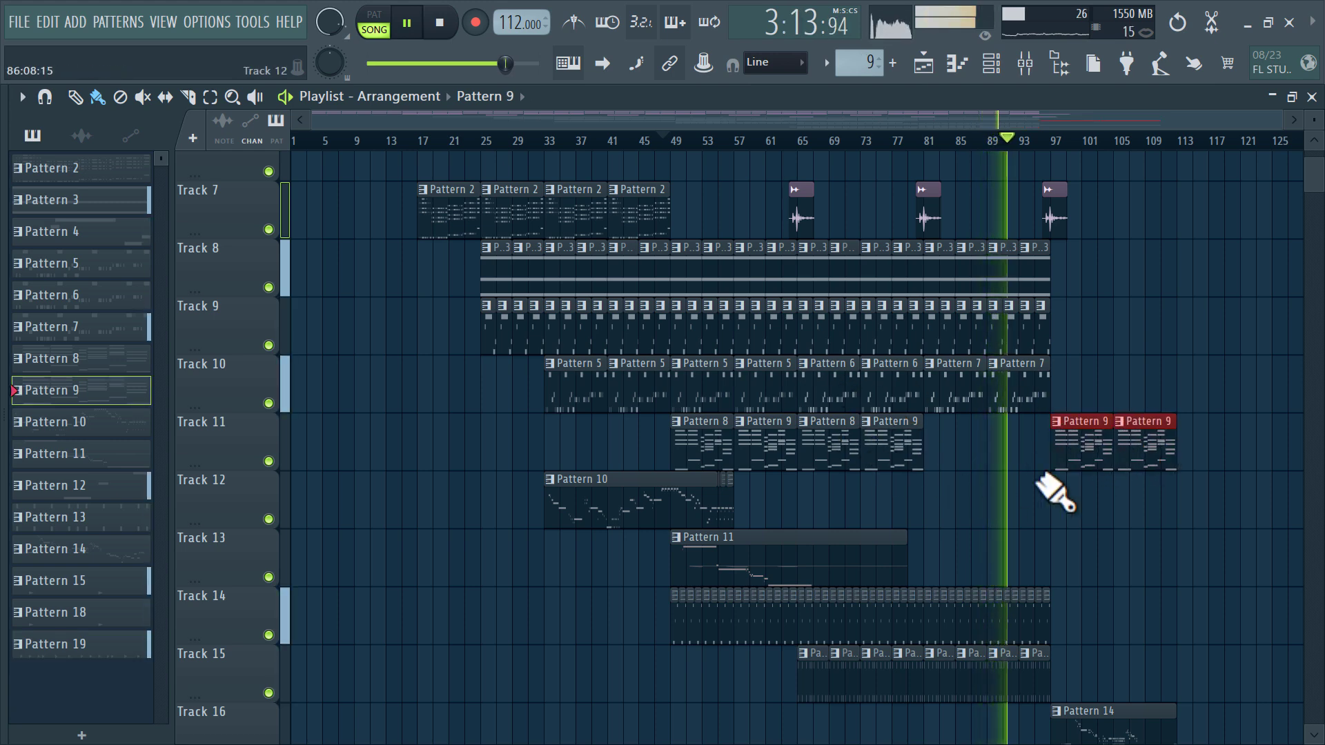
click(711, 445)
right_click(1066, 452)
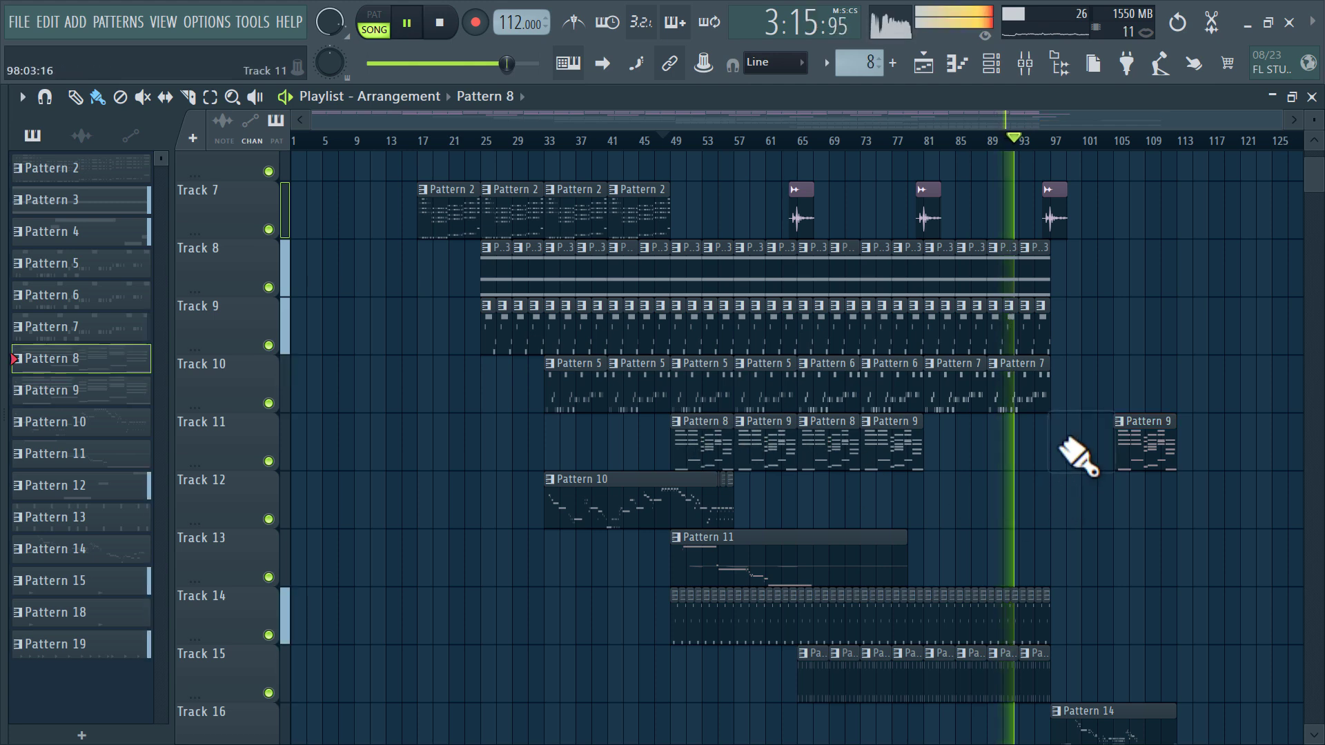
click(1065, 449)
Paint repeated Pattern 3 clips on playlist Track 8 from bar 97 to bar 129
click(1049, 268)
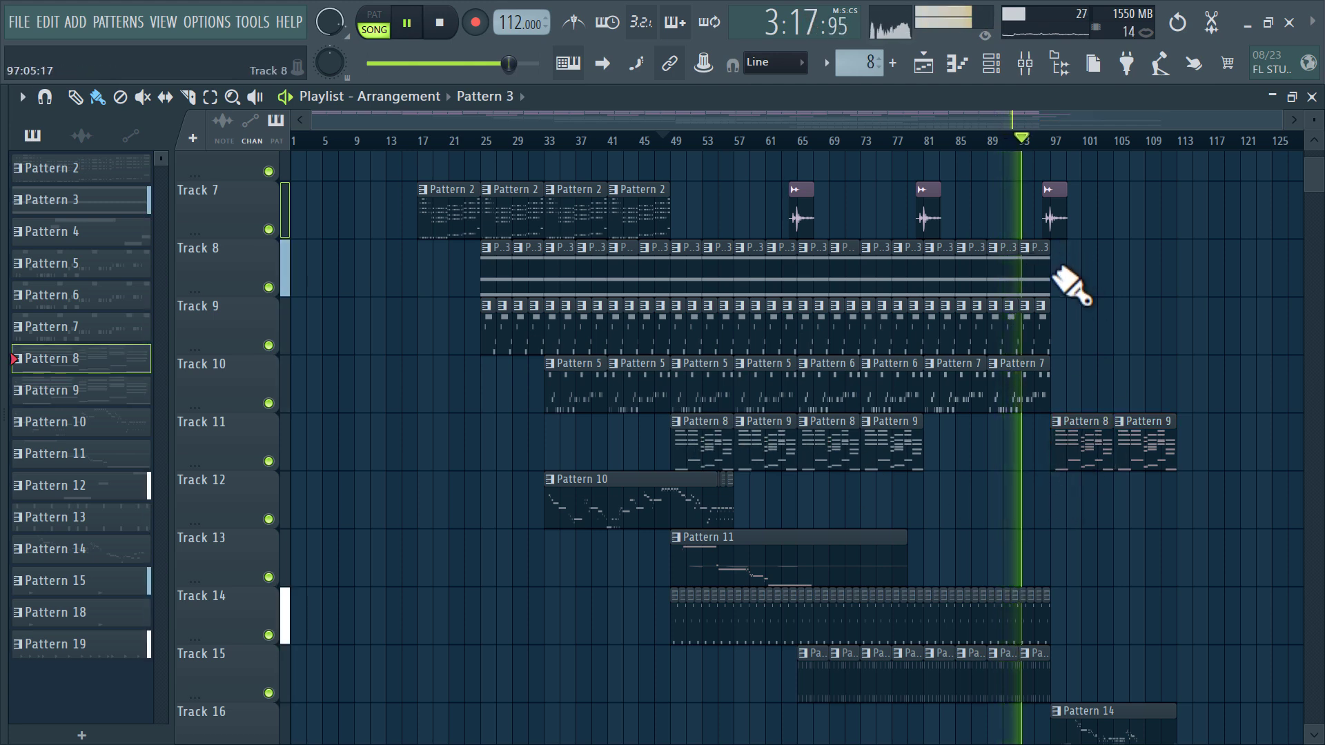
drag(1053, 265, 1267, 293)
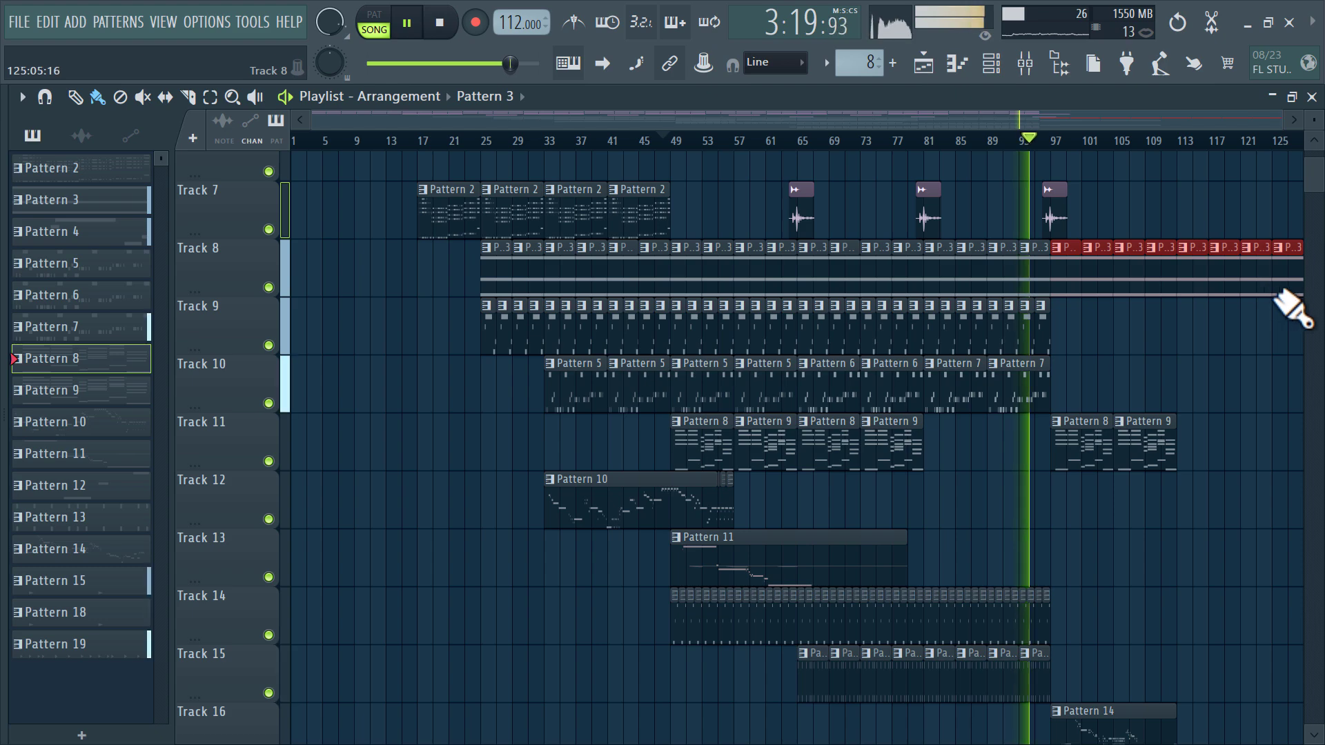
scroll(973, 289, up, 4)
scroll(973, 293, down, 4)
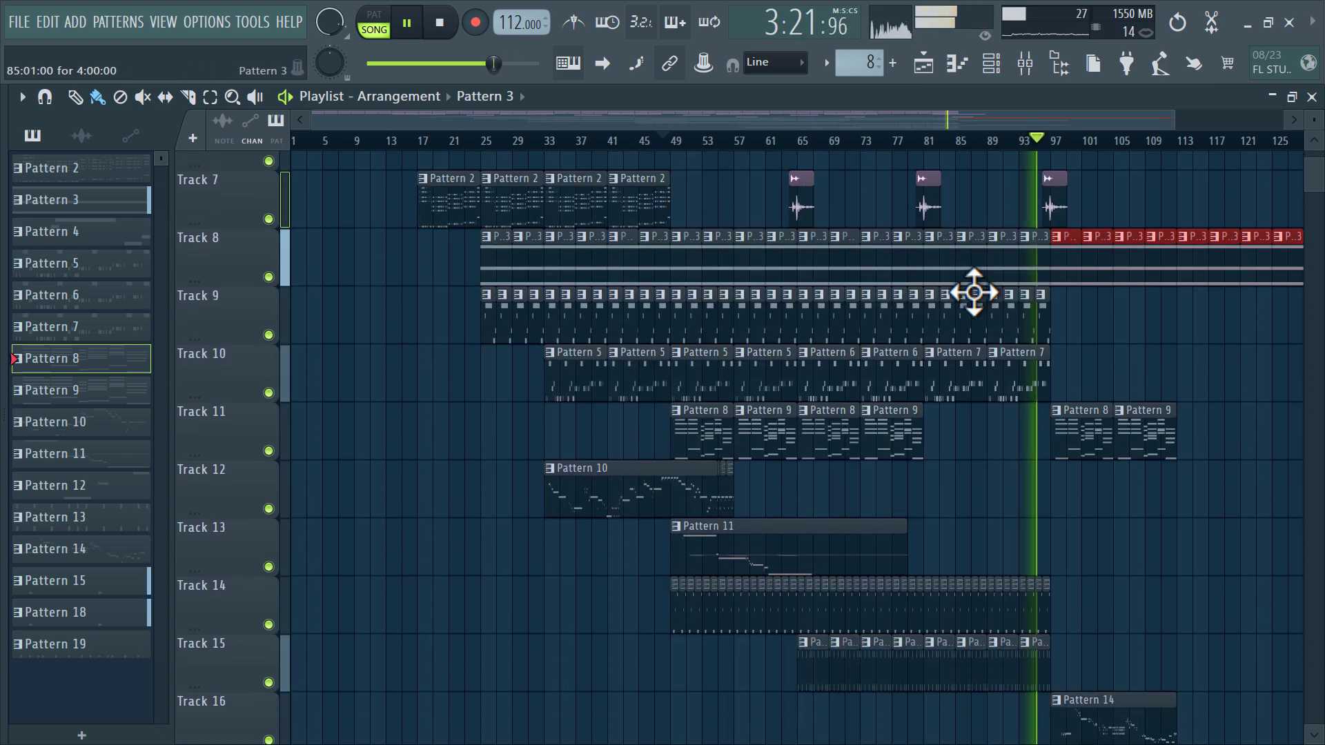
Add a Pattern 10 clip on playlist Track 12 at about bar 113
scroll(973, 292, down, 2)
click(631, 440)
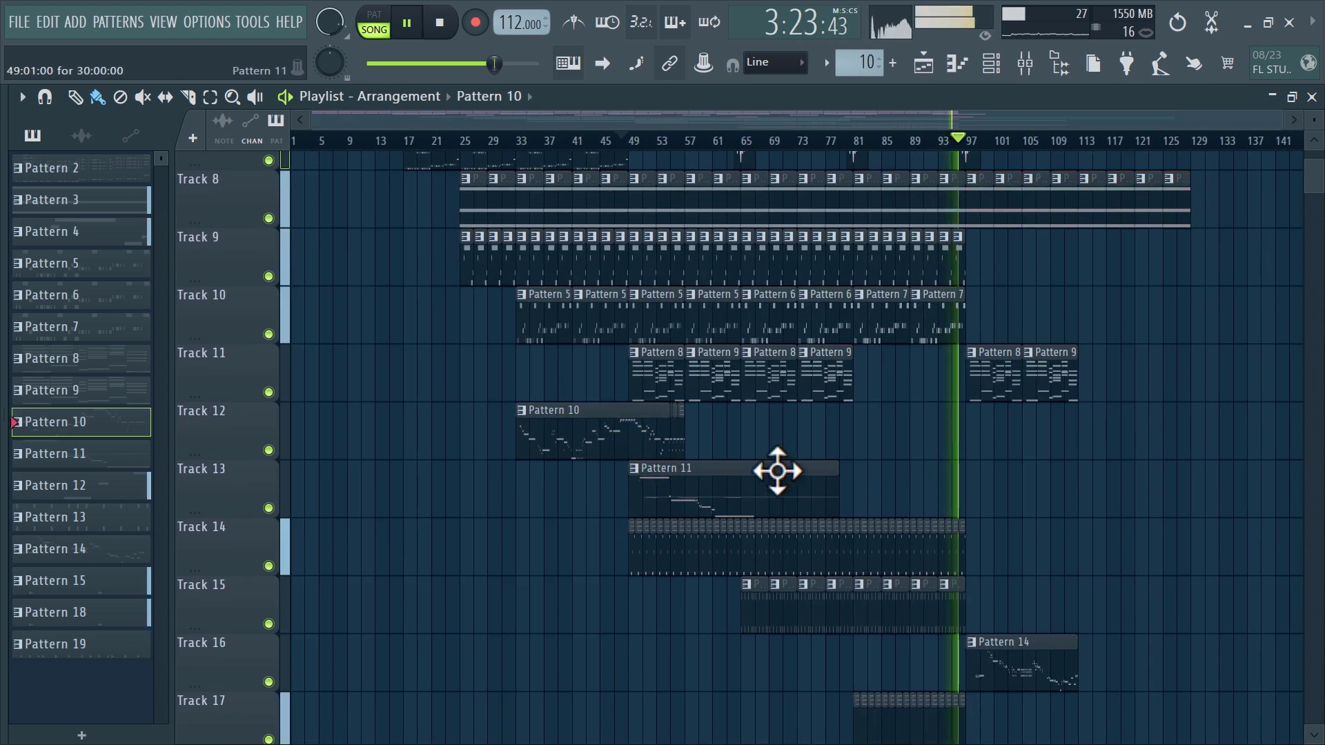
click(1089, 435)
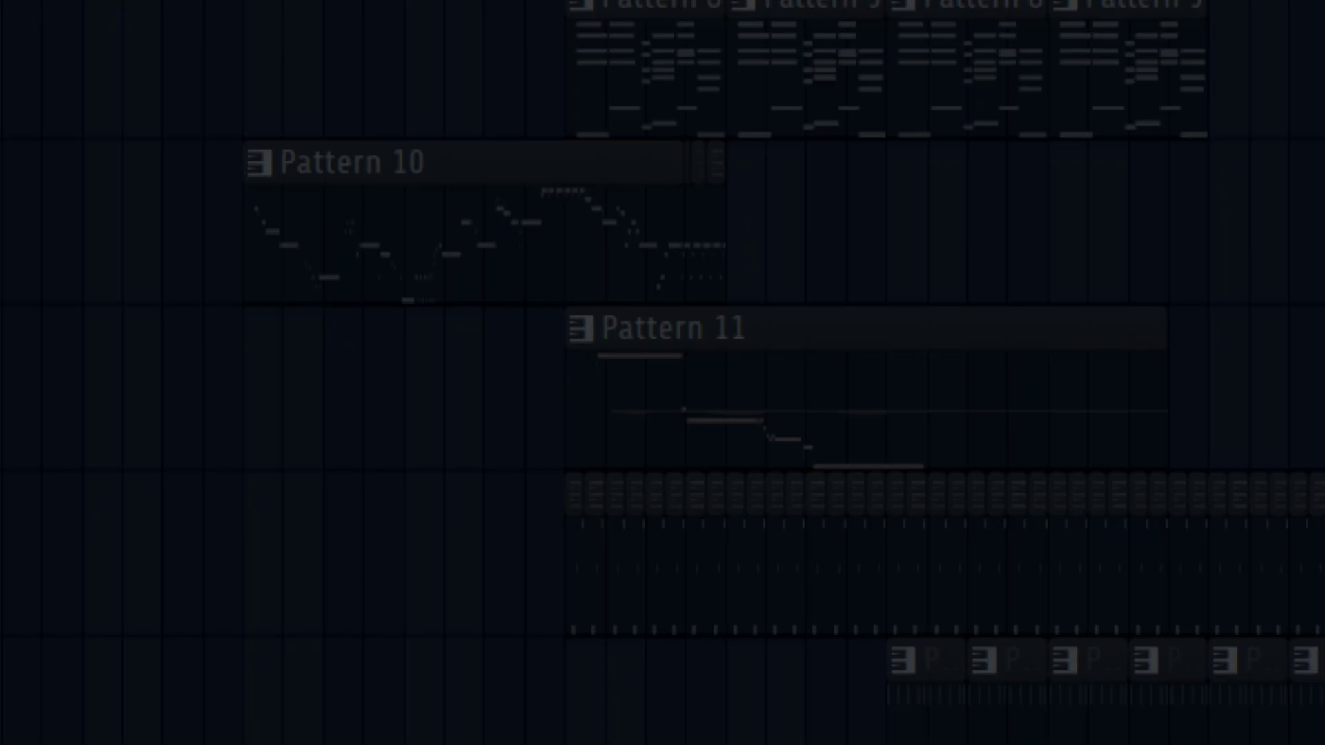
scroll(663, 372, up, 2)
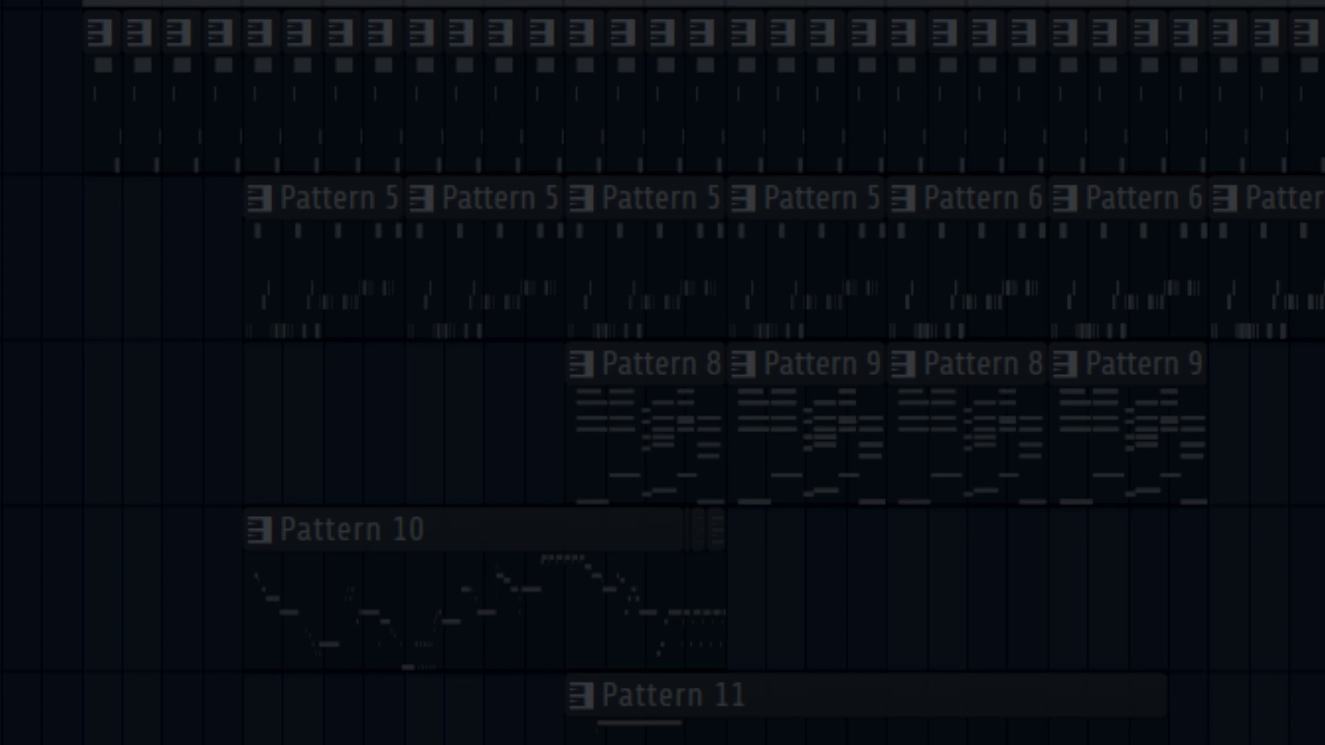
scroll(662, 372, up, 3)
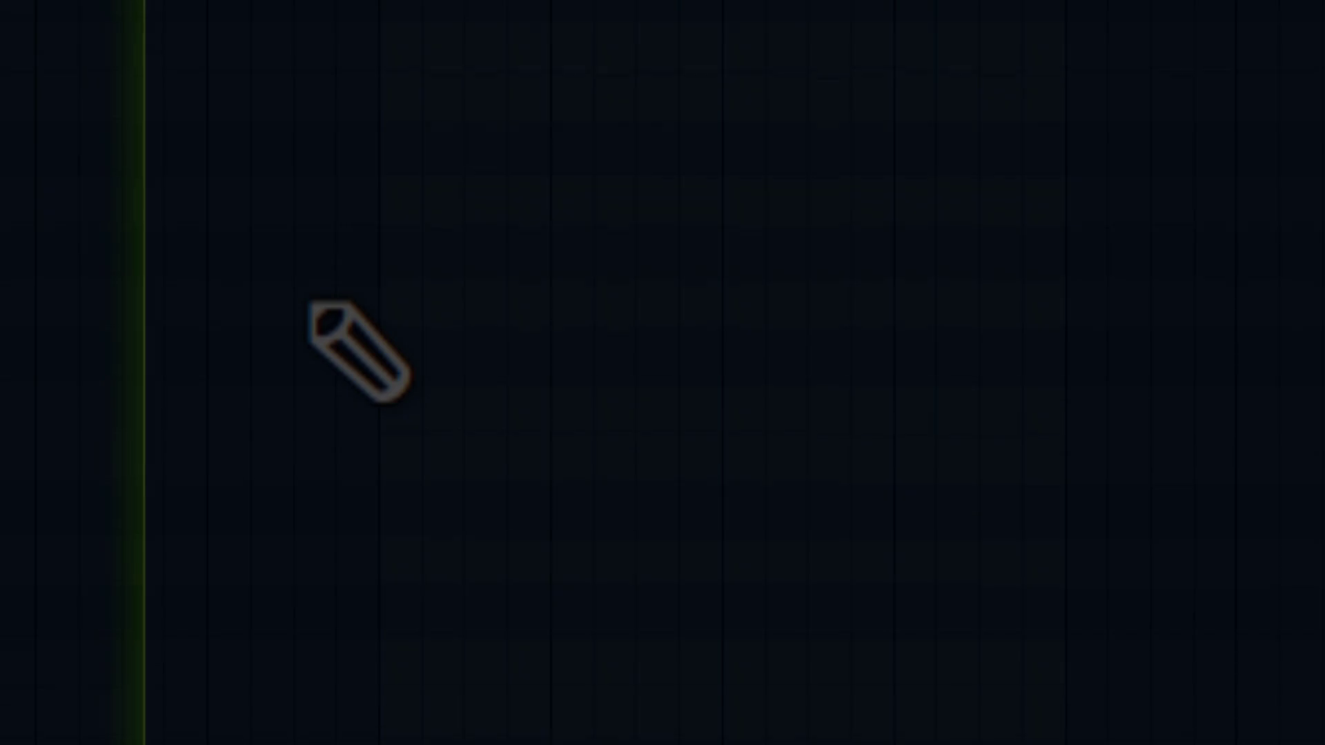
Scale the note levels in the piano roll by raising the Multiply amount
key(alt+x)
drag(662, 372, 663, 279)
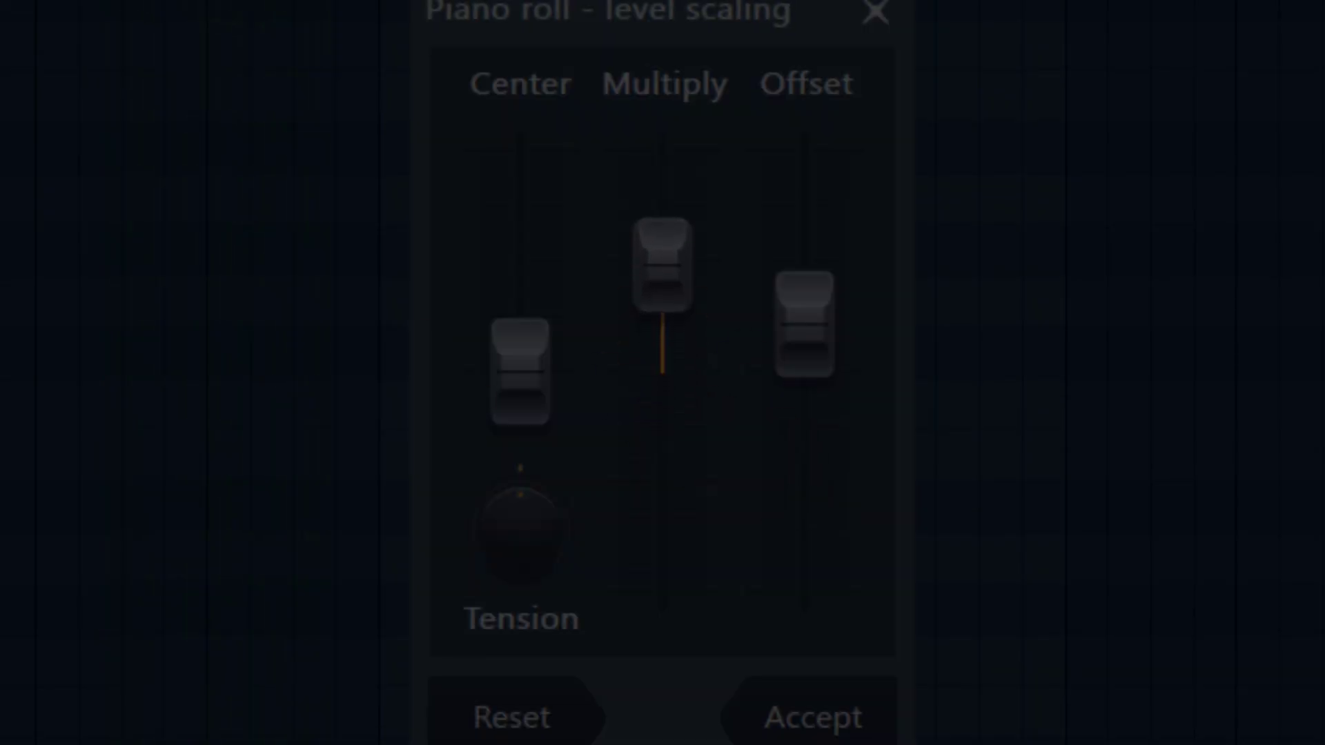
click(813, 718)
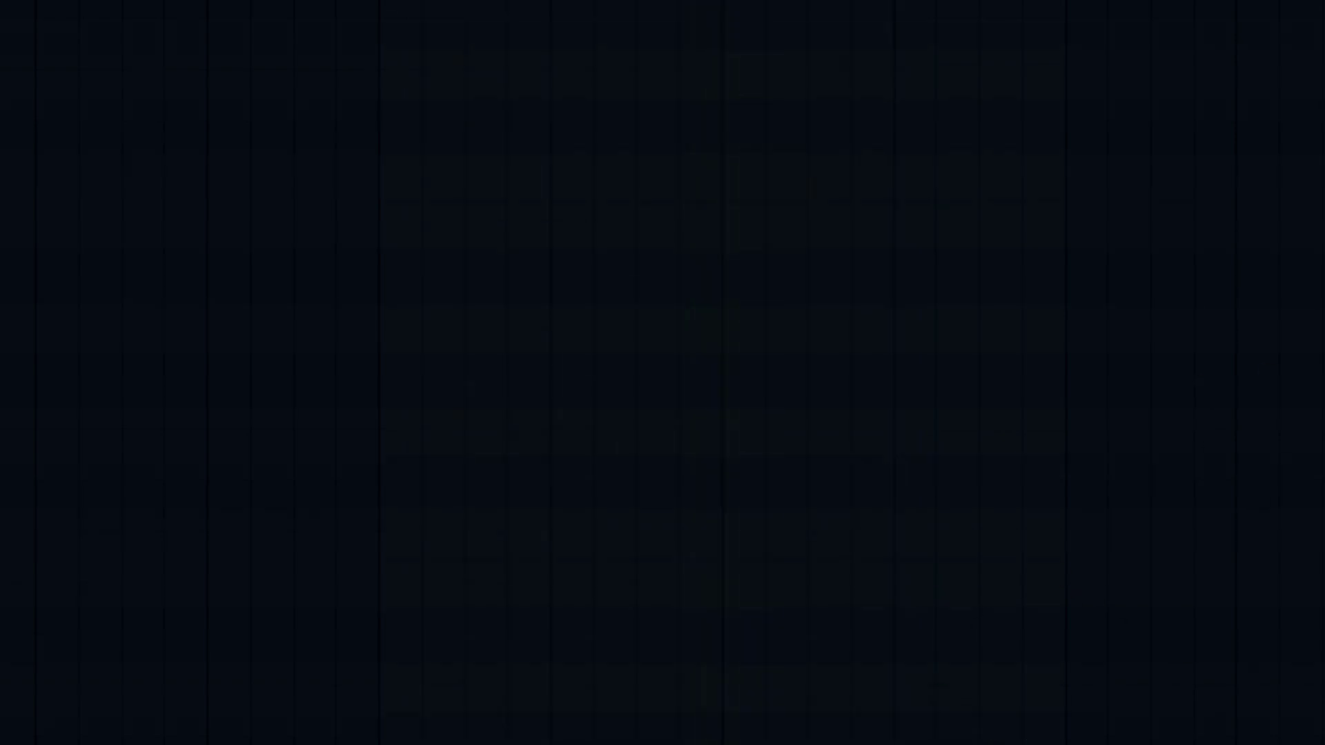